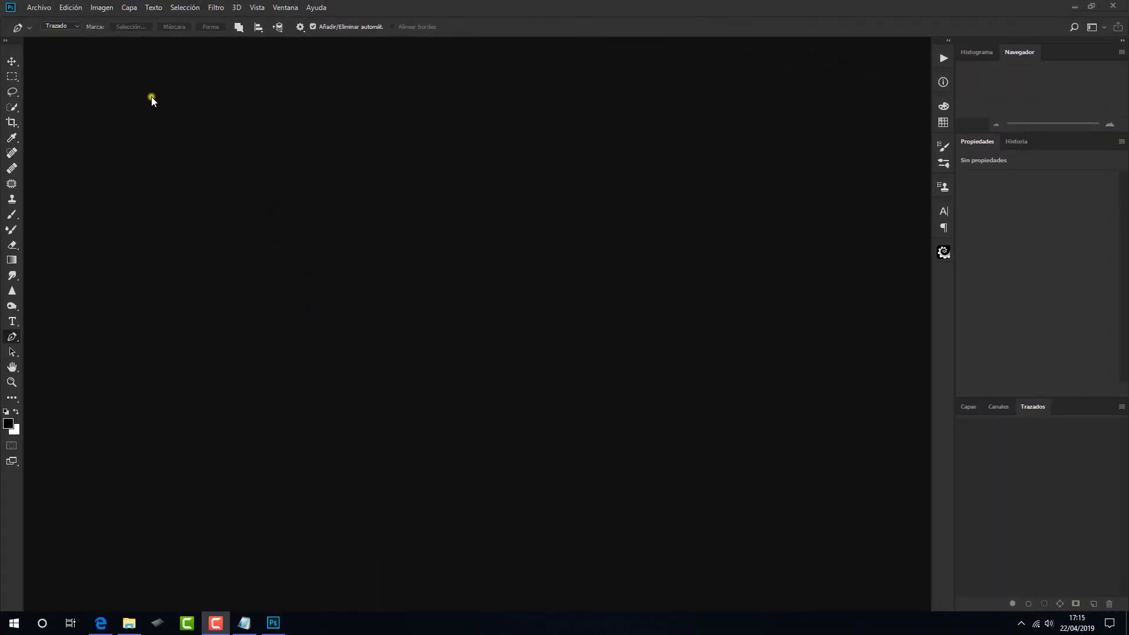
# - Create a new 1920 × 1280 px blank document and bring up the tutorial resources folder
pyautogui.click(40, 7)
pyautogui.click(52, 23)
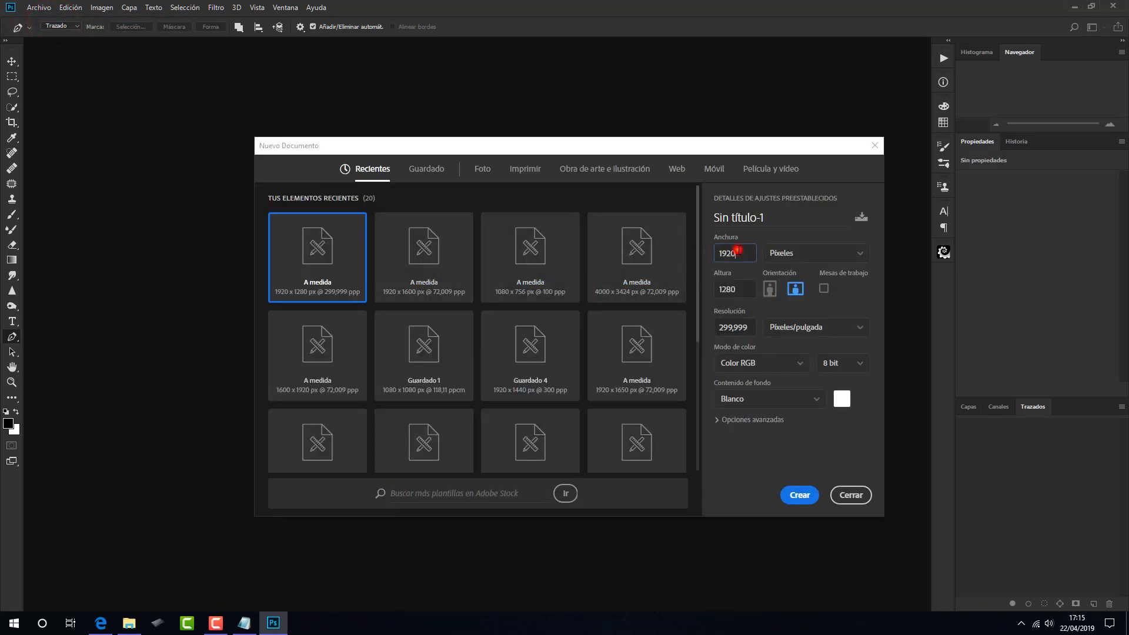
pyautogui.moveTo(736, 250); pyautogui.dragTo(717, 263)
pyautogui.doubleClick(743, 288)
pyautogui.click(803, 494)
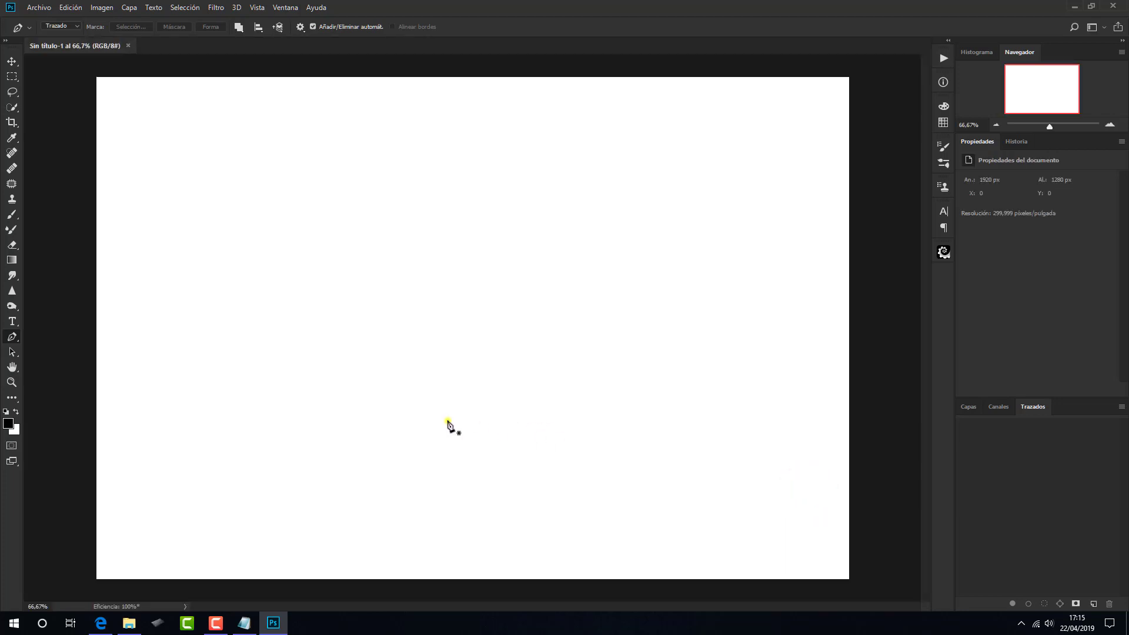
pyautogui.click(130, 622)
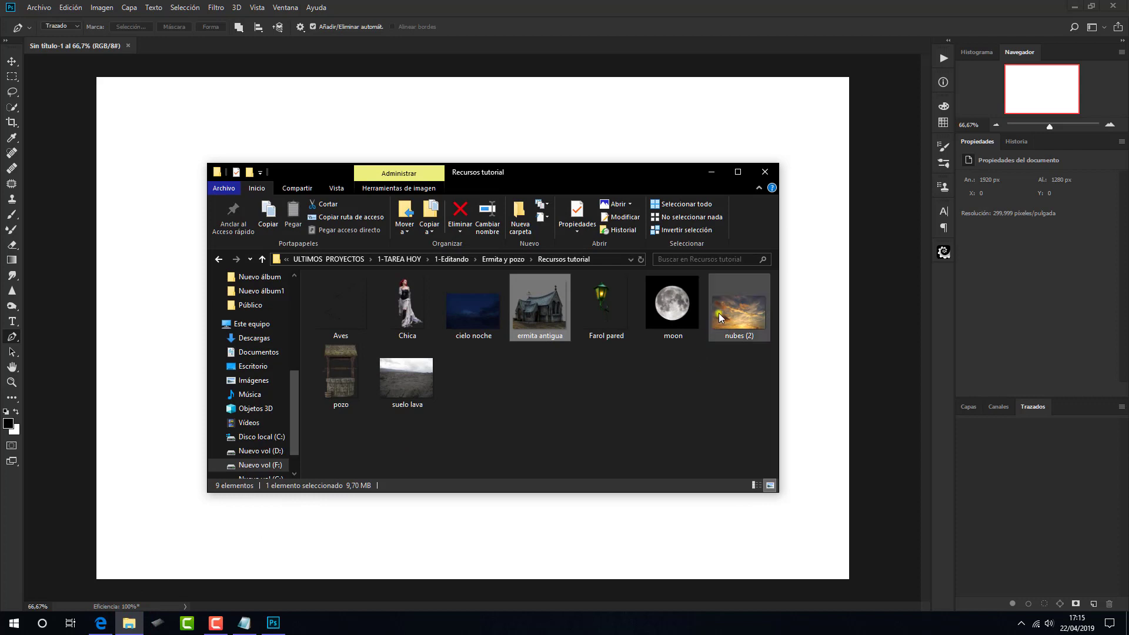
# - Place the nubes (2) sunset clouds, stretch them taller, and move them to the canvas top
pyautogui.moveTo(735, 312); pyautogui.dragTo(536, 517)
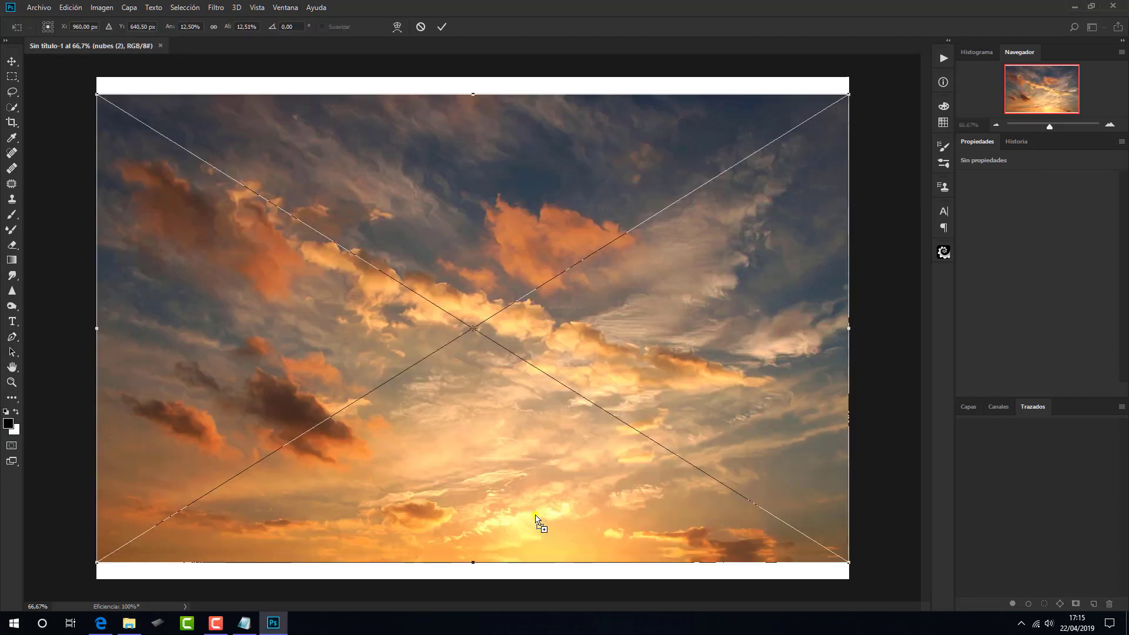
pyautogui.moveTo(472, 558); pyautogui.dragTo(472, 591)
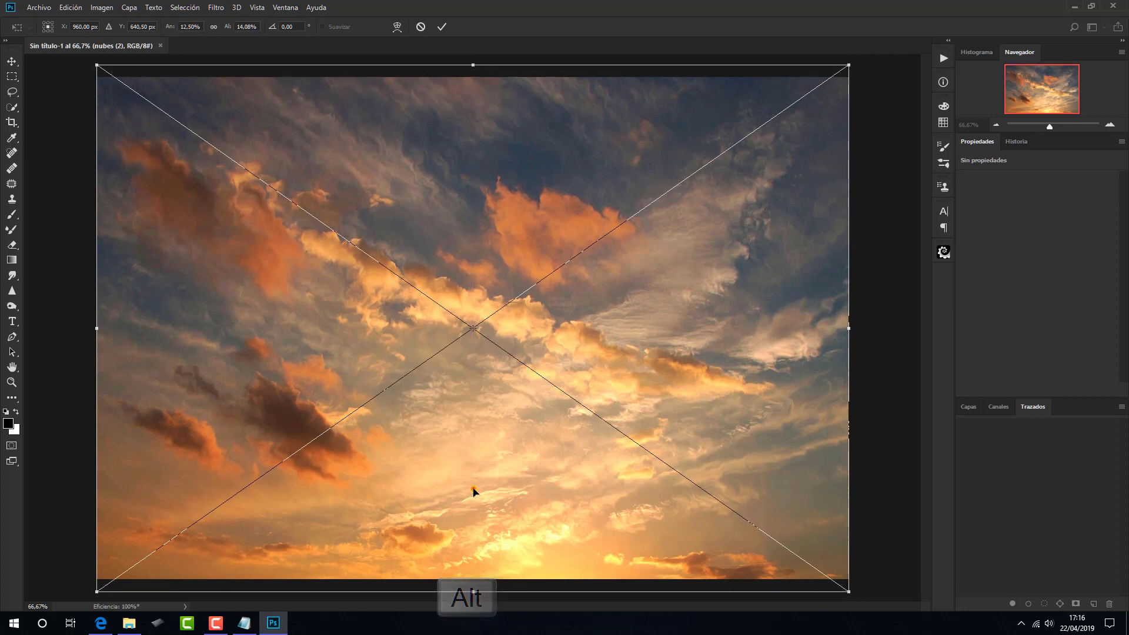
pyautogui.moveTo(472, 485); pyautogui.dragTo(460, 281)
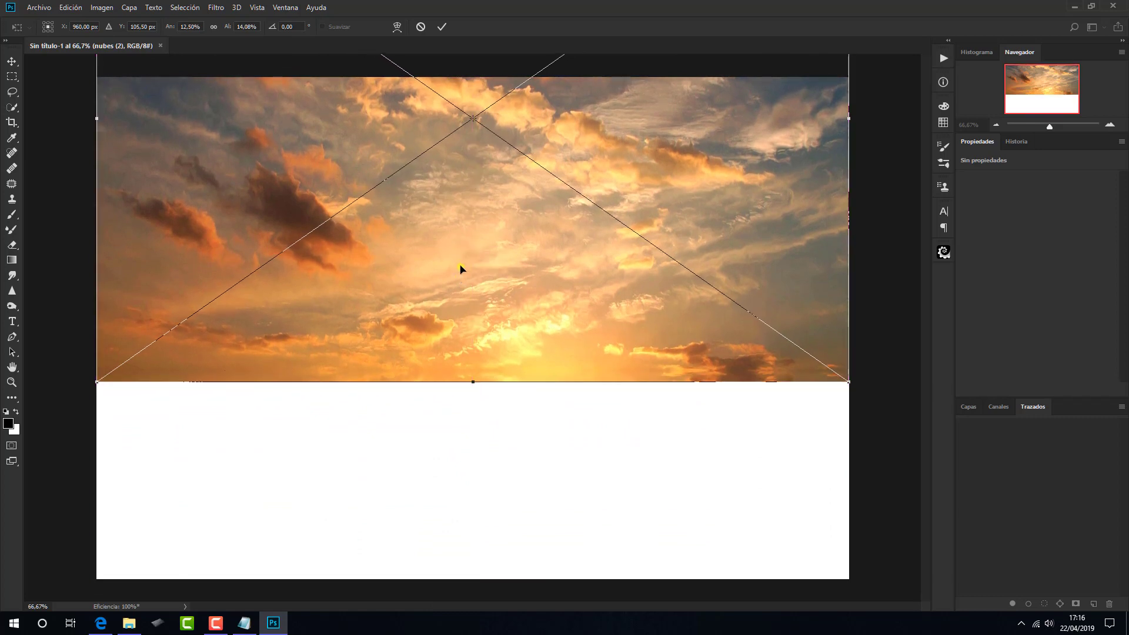
pyautogui.click(441, 27)
pyautogui.press('p')
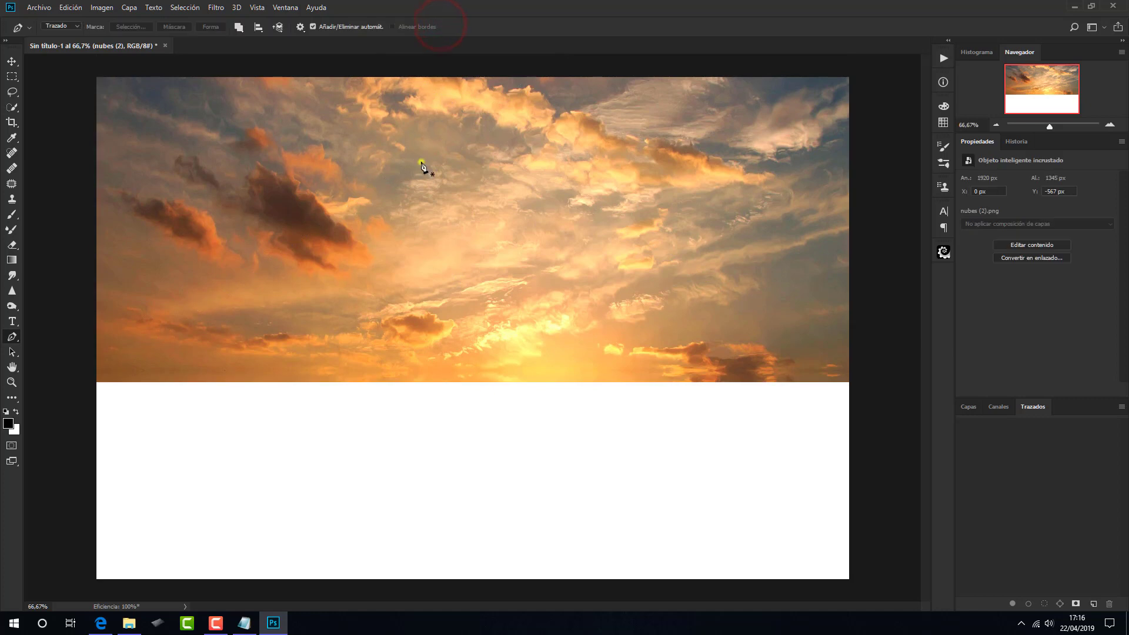
pyautogui.click(128, 622)
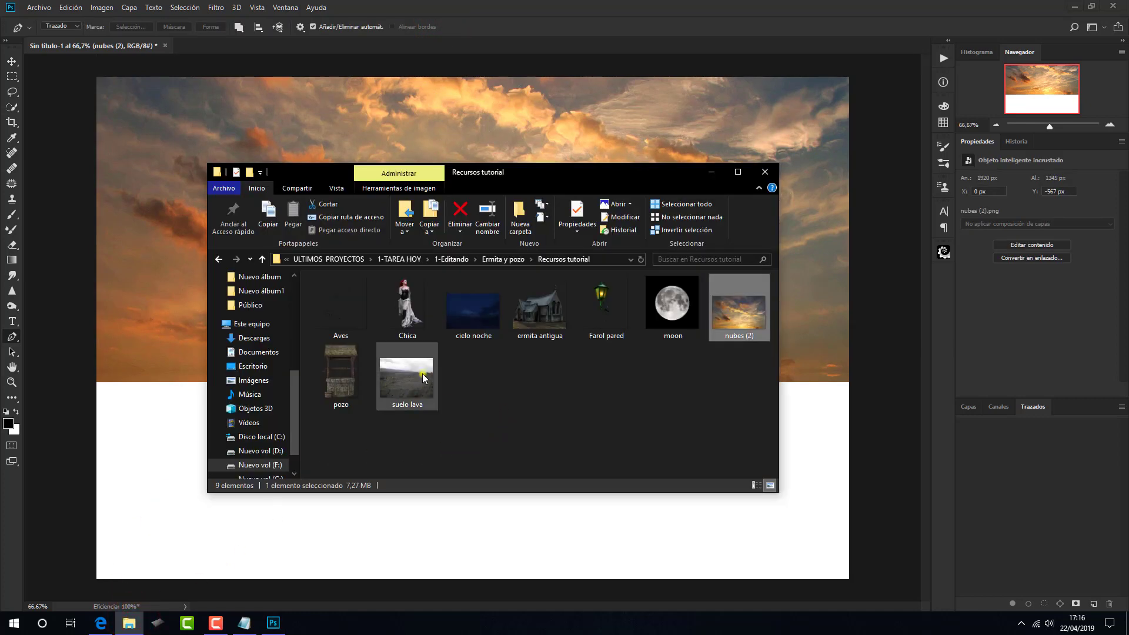
# - Place the suelo lava image over the clouds, widened to cover the canvas
pyautogui.moveTo(422, 396); pyautogui.dragTo(418, 529)
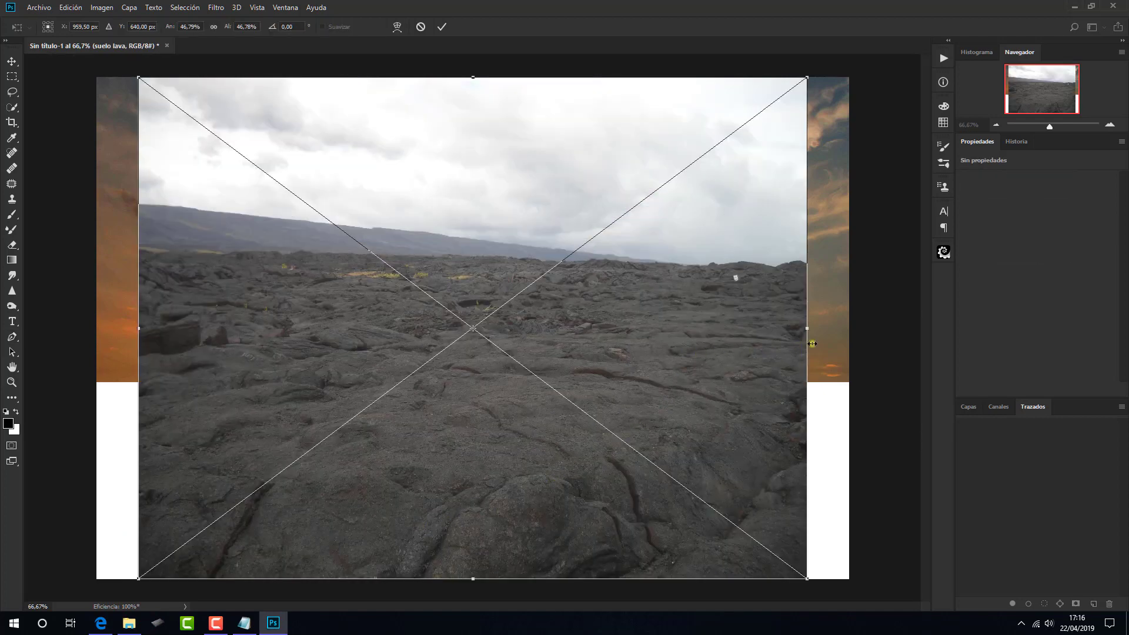
pyautogui.moveTo(811, 328); pyautogui.dragTo(866, 328)
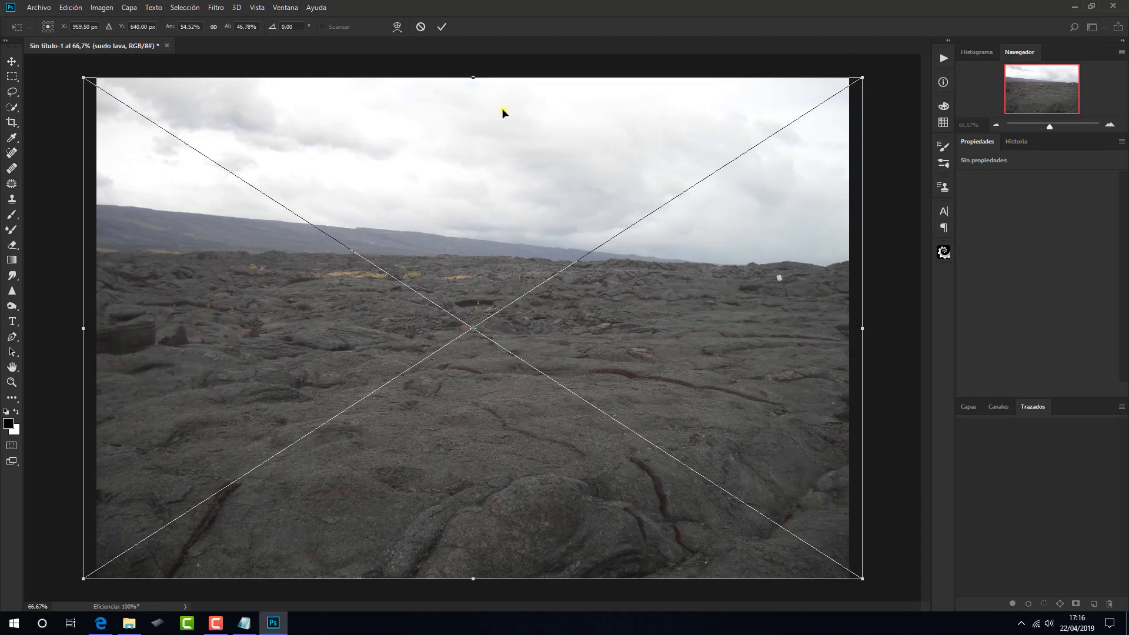
pyautogui.click(444, 29)
pyautogui.press('p')
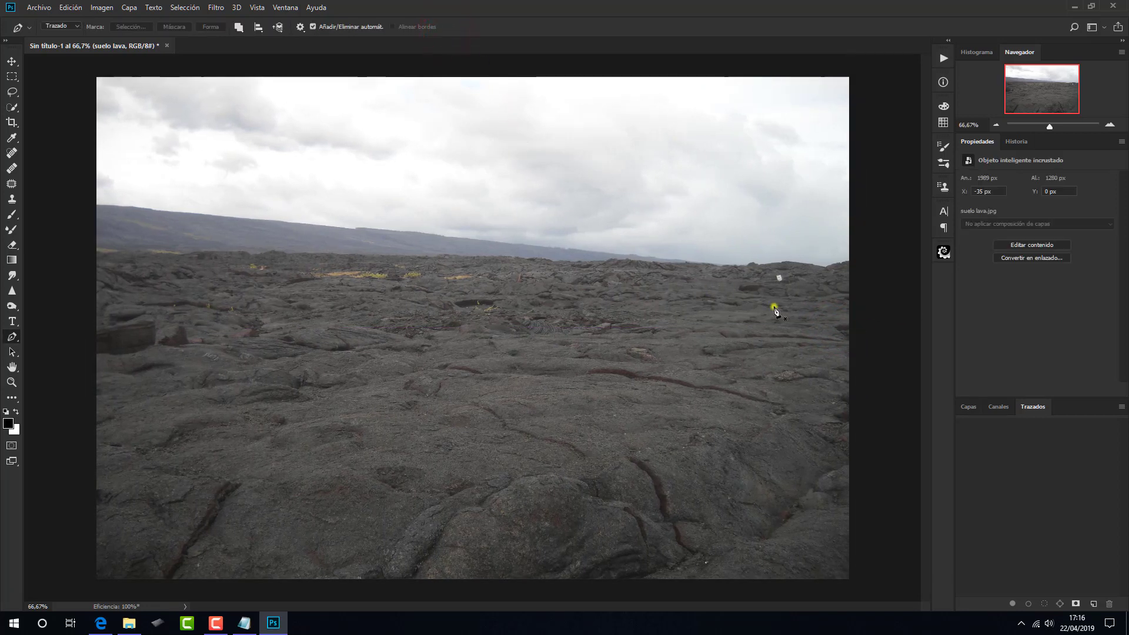
# - Add a layer mask to the lava layer with a vertical gradient fading out its sky
pyautogui.click(968, 406)
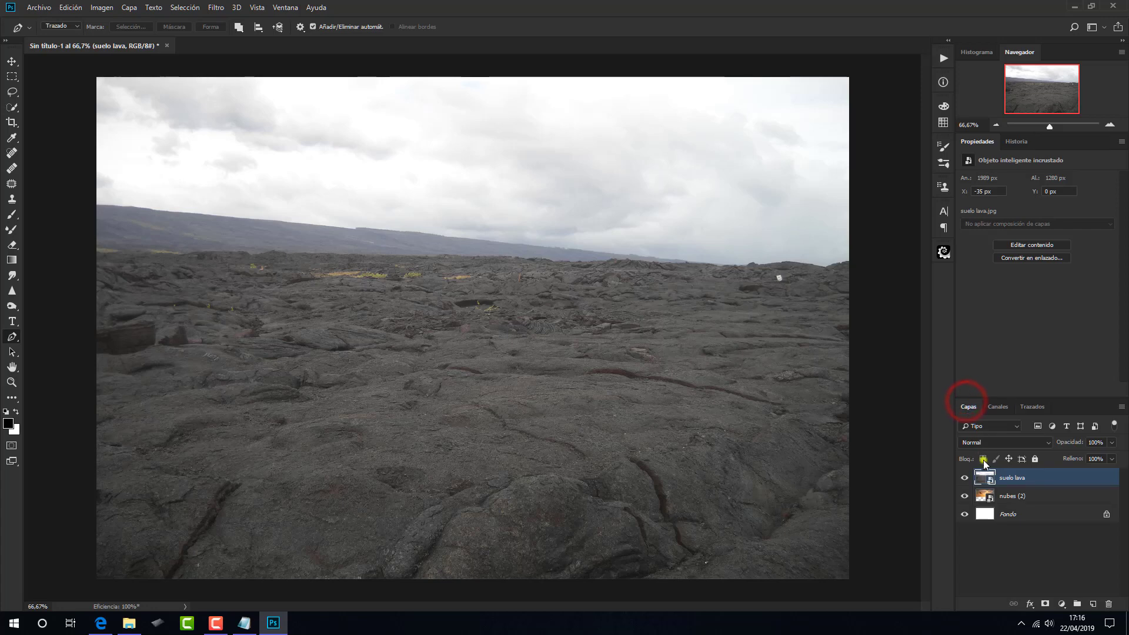
pyautogui.click(1044, 604)
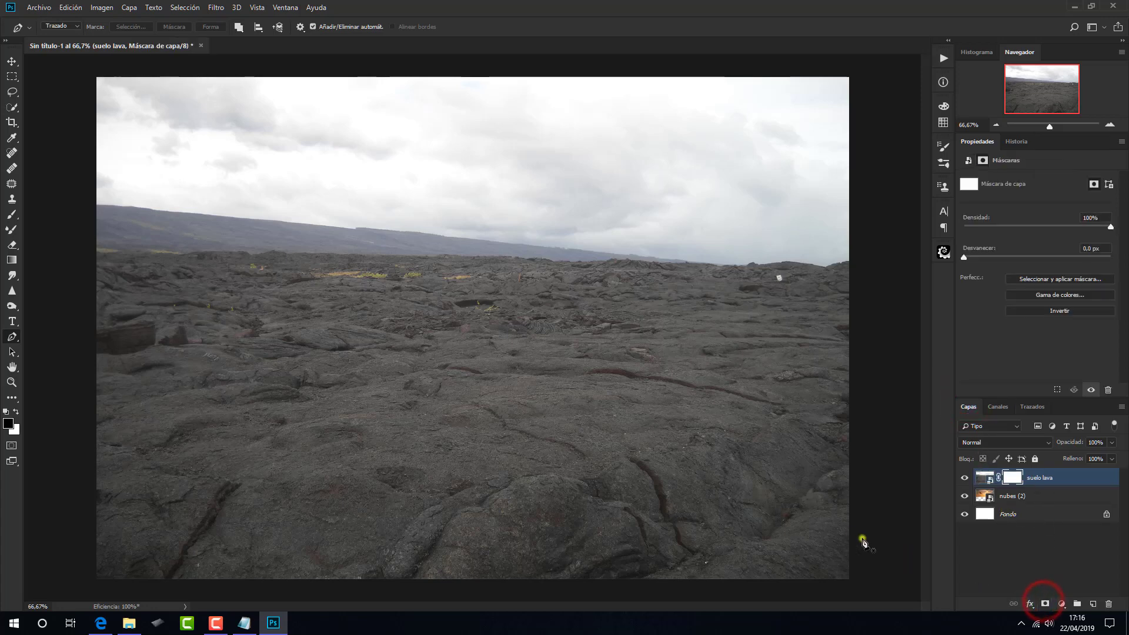
pyautogui.click(8, 259)
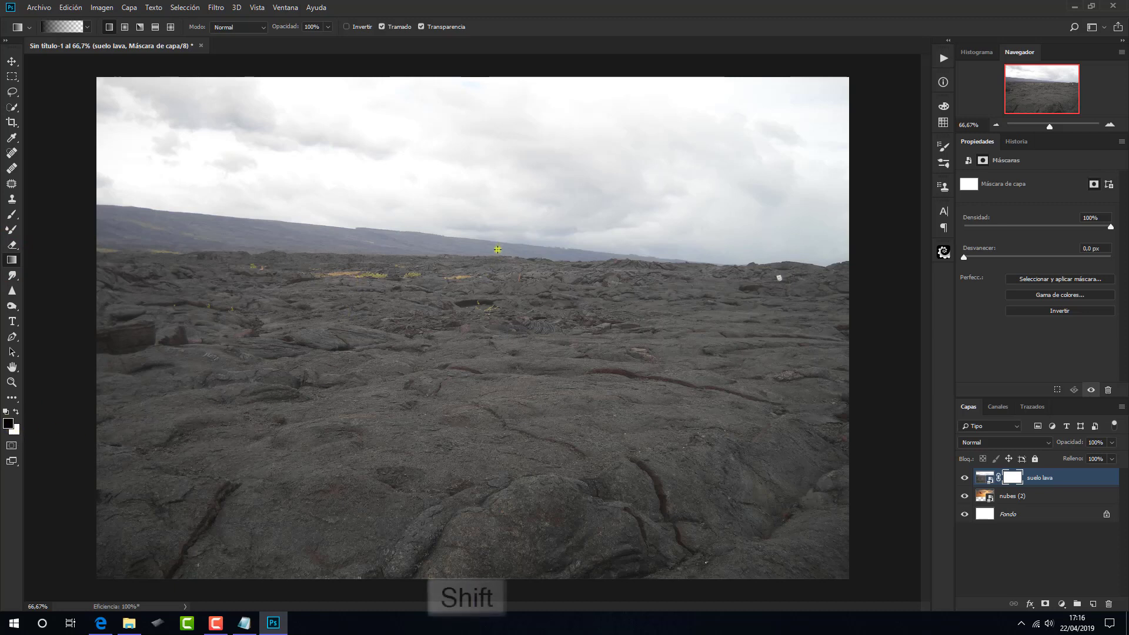
pyautogui.moveTo(497, 250); pyautogui.dragTo(499, 298)
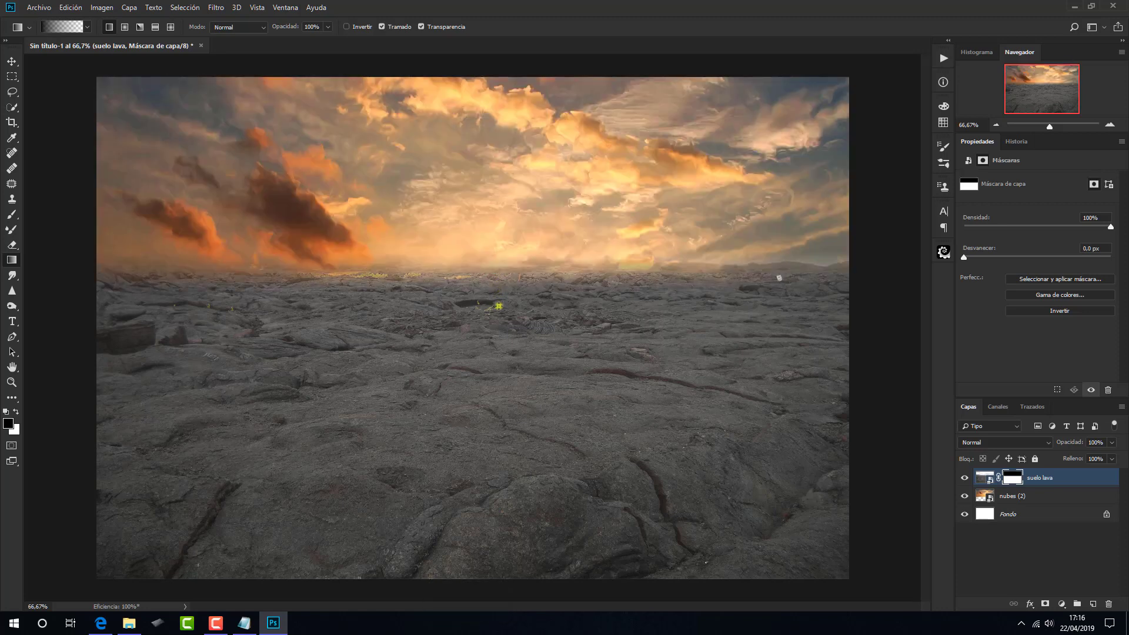
# - Squash the suelo lava layer down from its top edge to lower the horizon
pyautogui.hotkey('ctrl', 't')
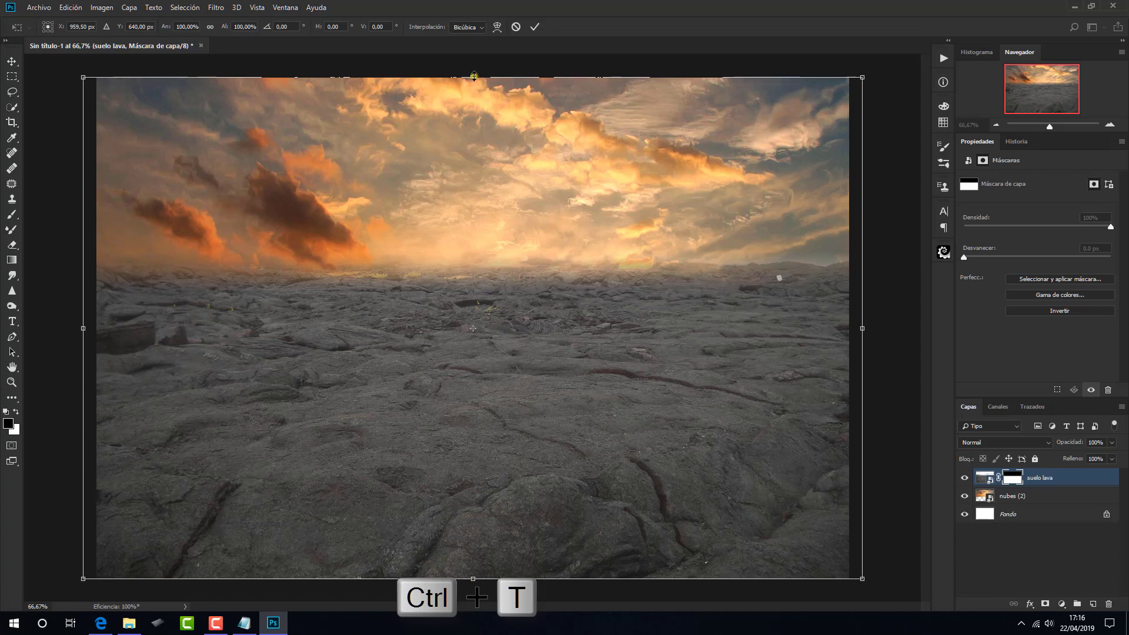
pyautogui.moveTo(474, 76); pyautogui.dragTo(476, 223)
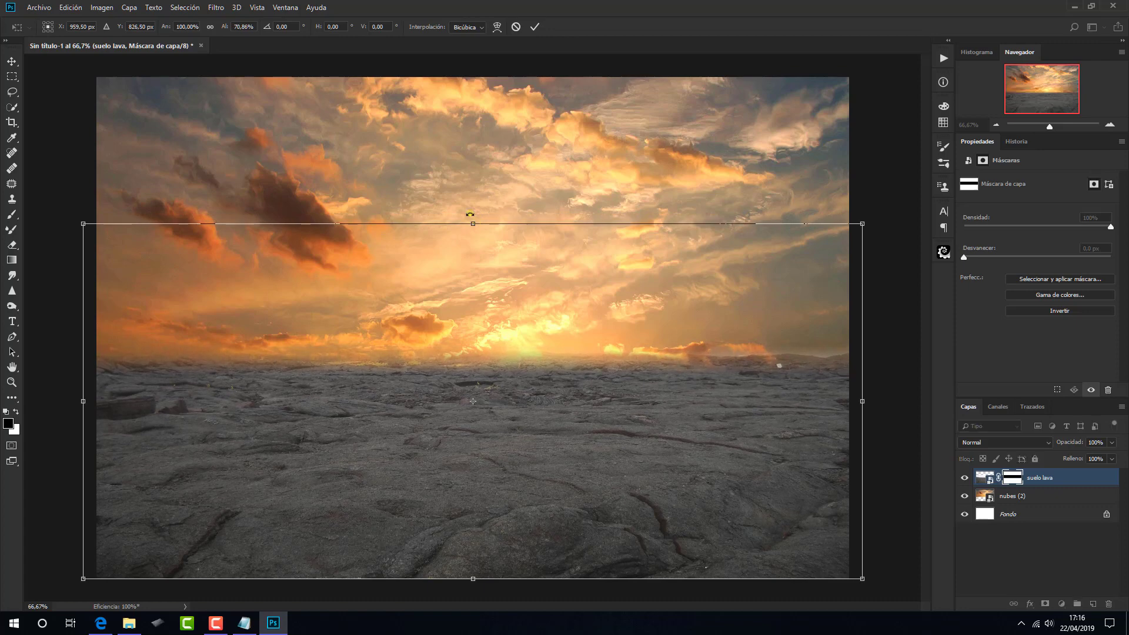
pyautogui.click(532, 27)
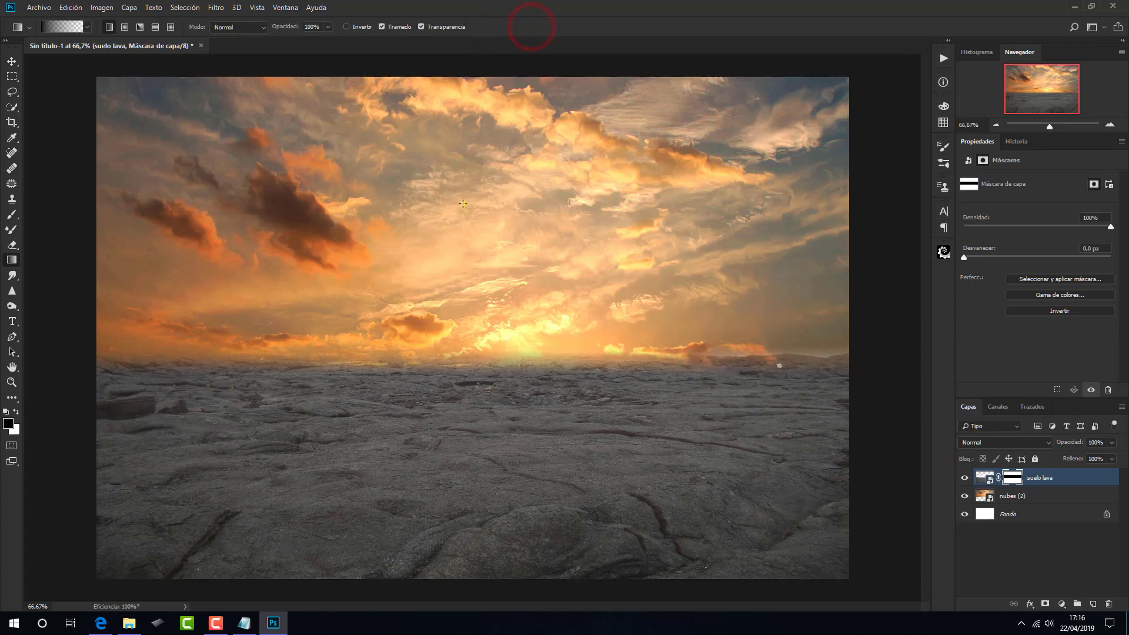
# - Place the cielo noche image on the canvas and apply a Gaussian blur to it
pyautogui.click(130, 621)
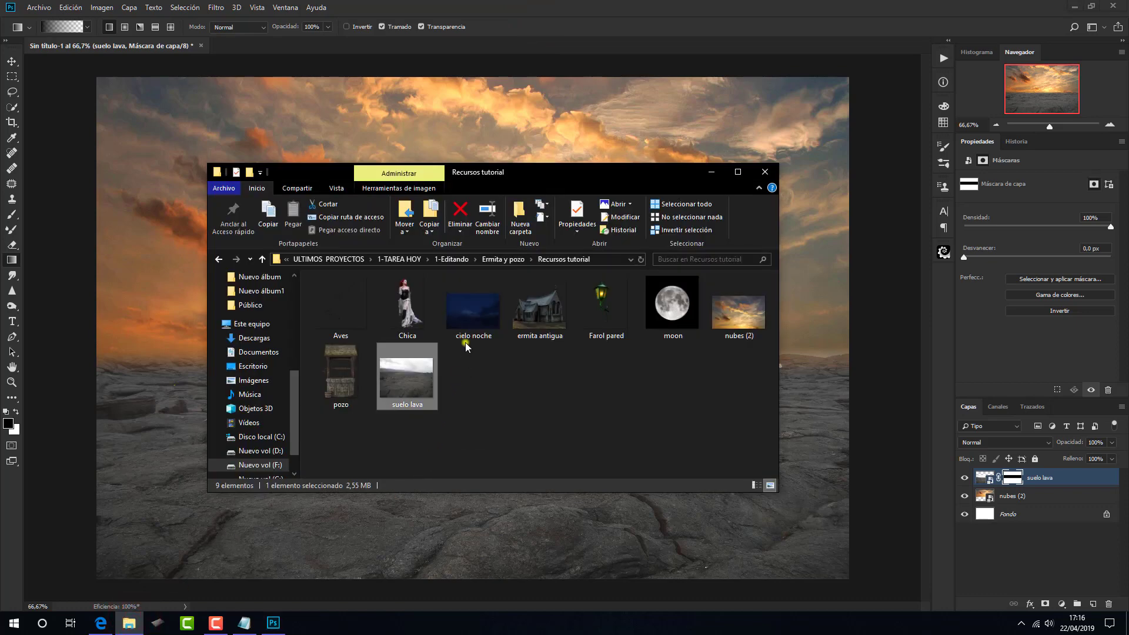
pyautogui.moveTo(466, 344); pyautogui.dragTo(445, 534)
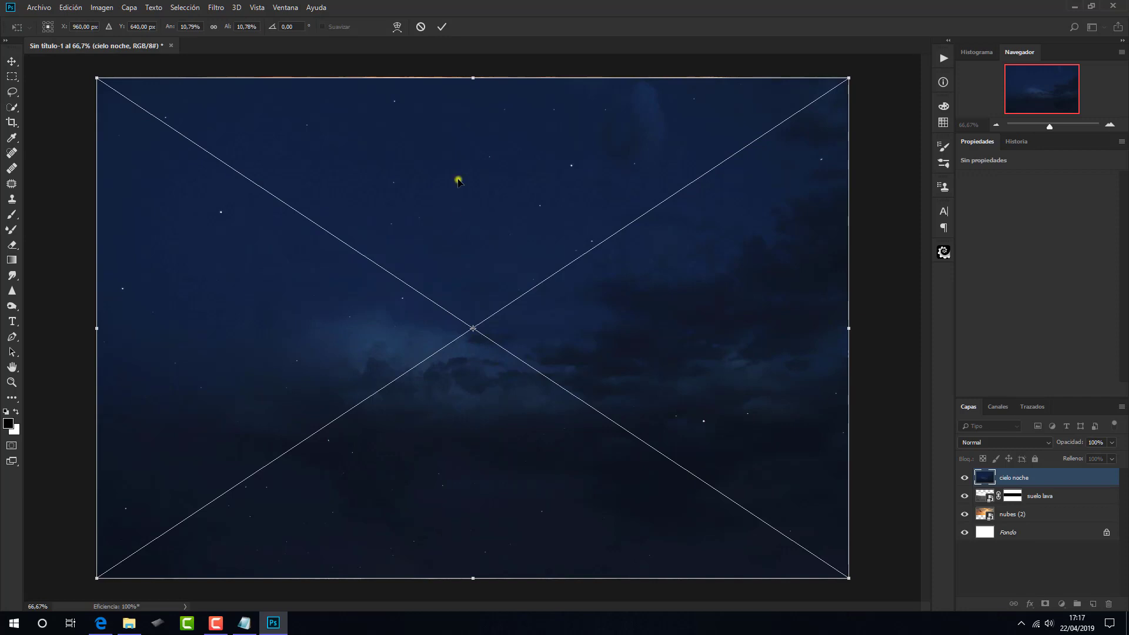
pyautogui.click(444, 28)
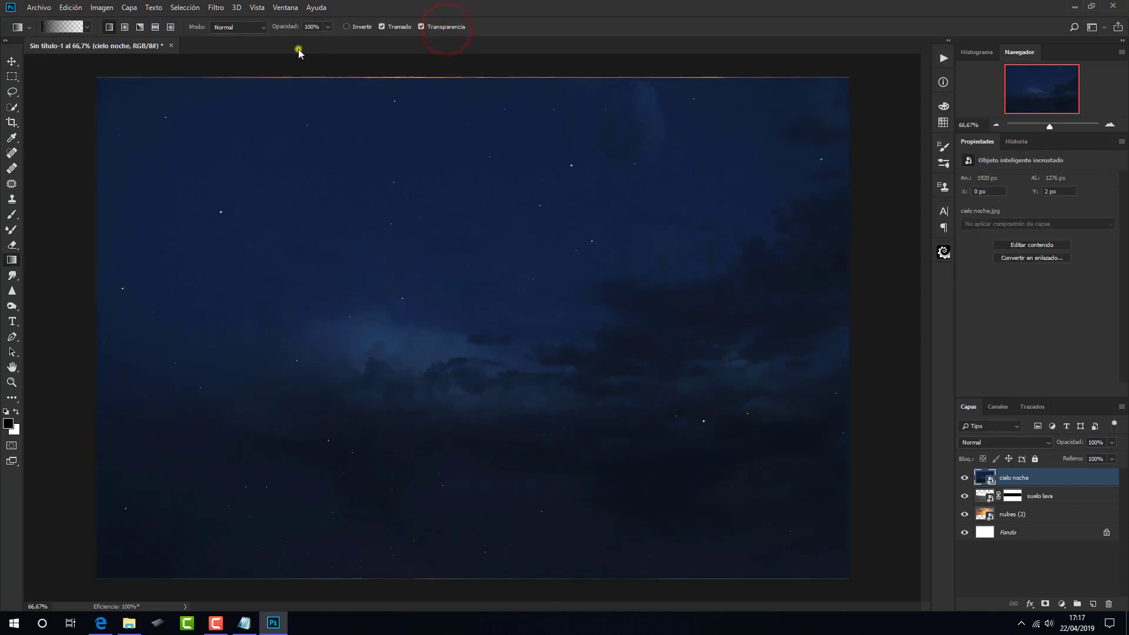
pyautogui.click(216, 8)
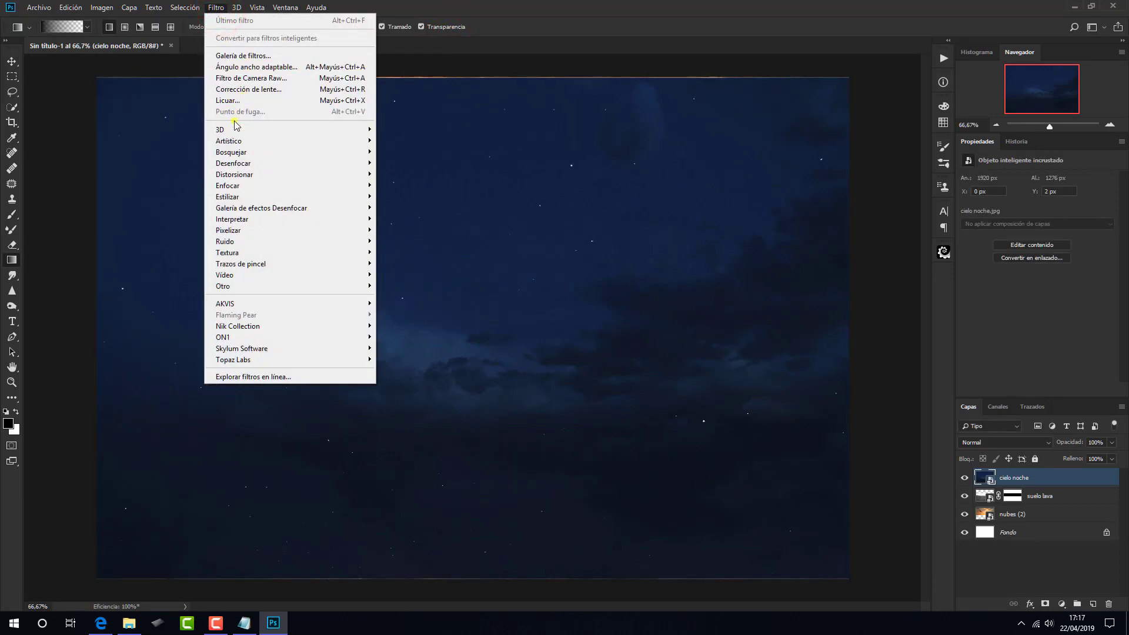
pyautogui.moveTo(233, 164)
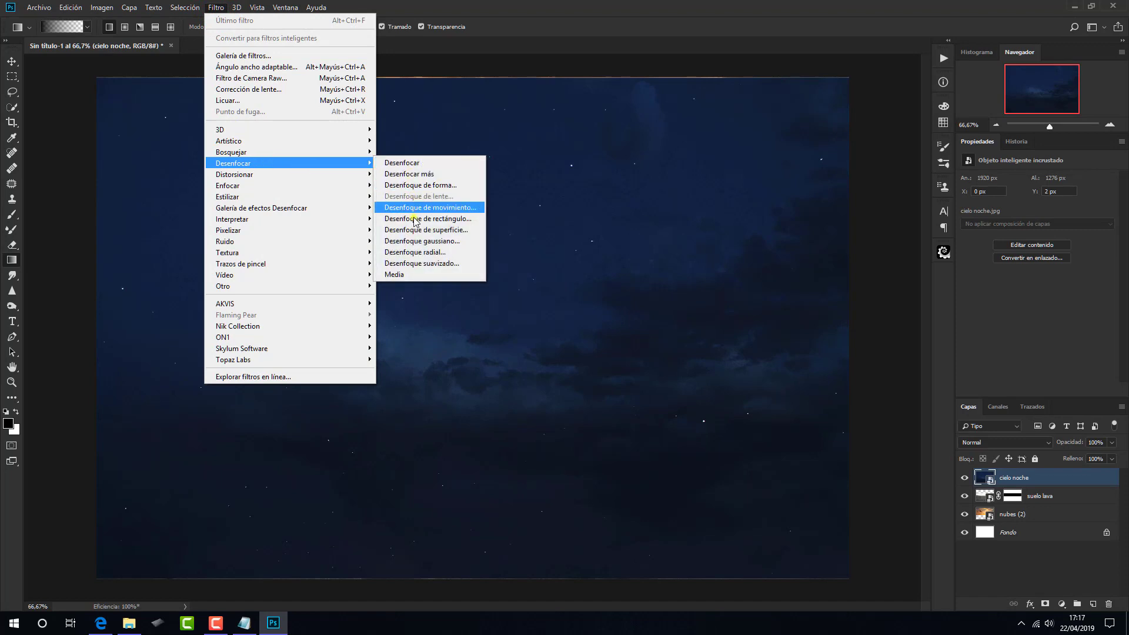
pyautogui.click(435, 242)
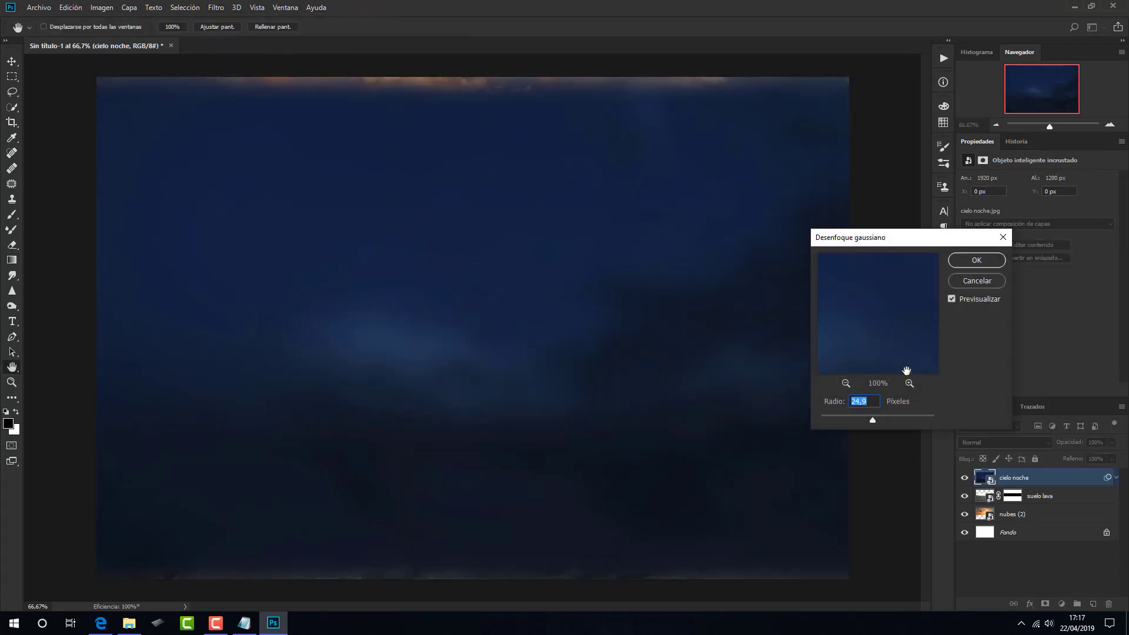
pyautogui.click(973, 261)
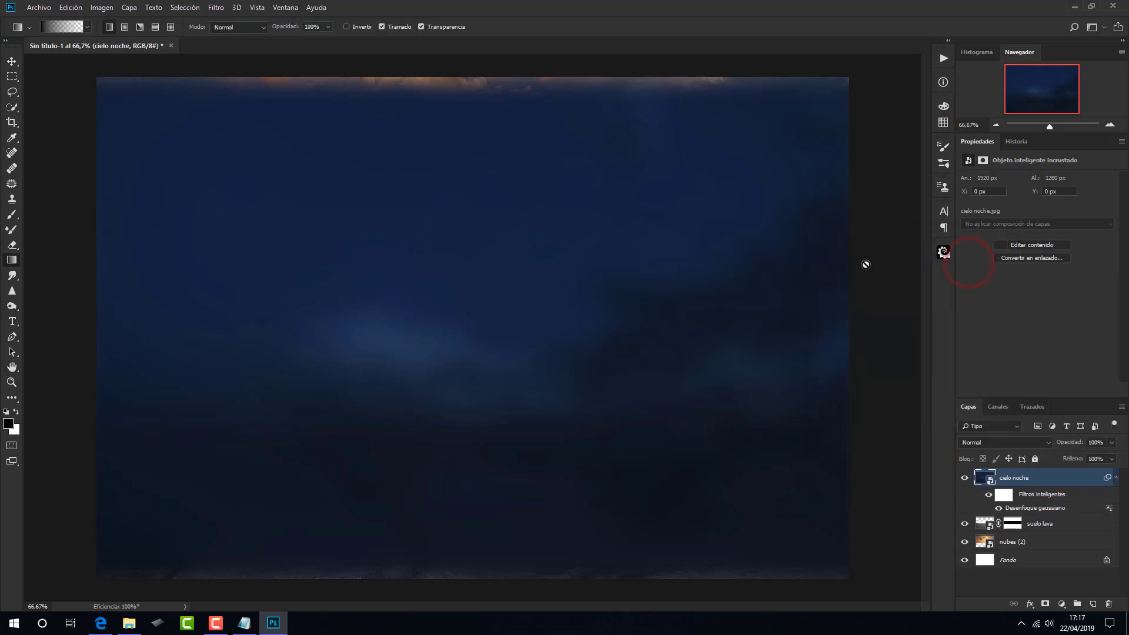
# - Enlarge the night sky layer slightly past the canvas edges
pyautogui.hotkey('ctrl', 't')
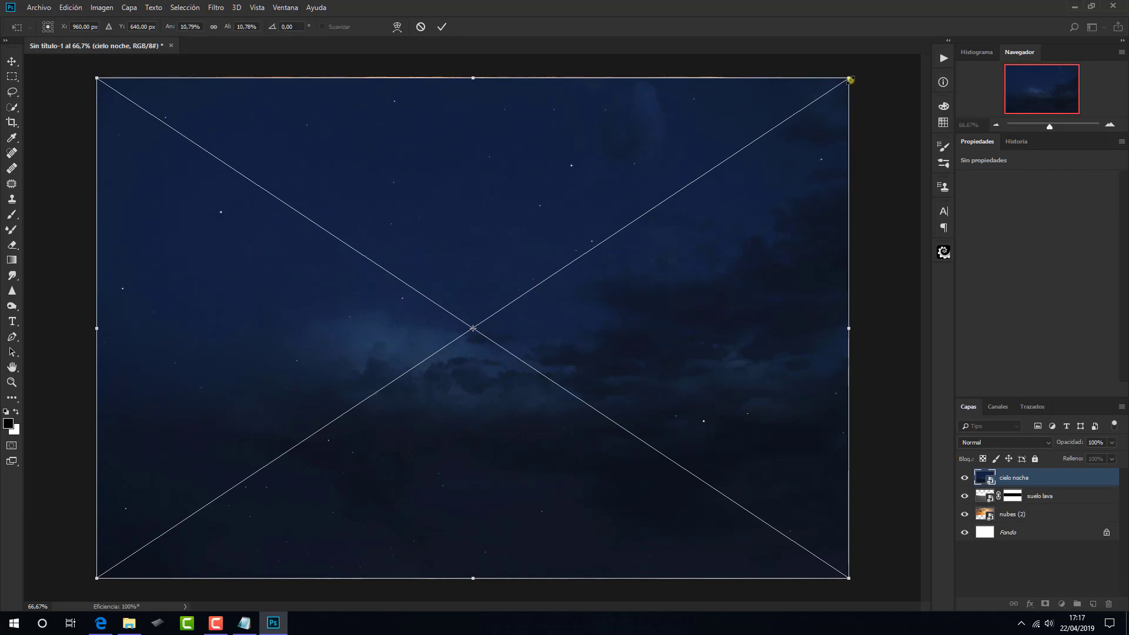
pyautogui.moveTo(850, 79); pyautogui.dragTo(878, 64)
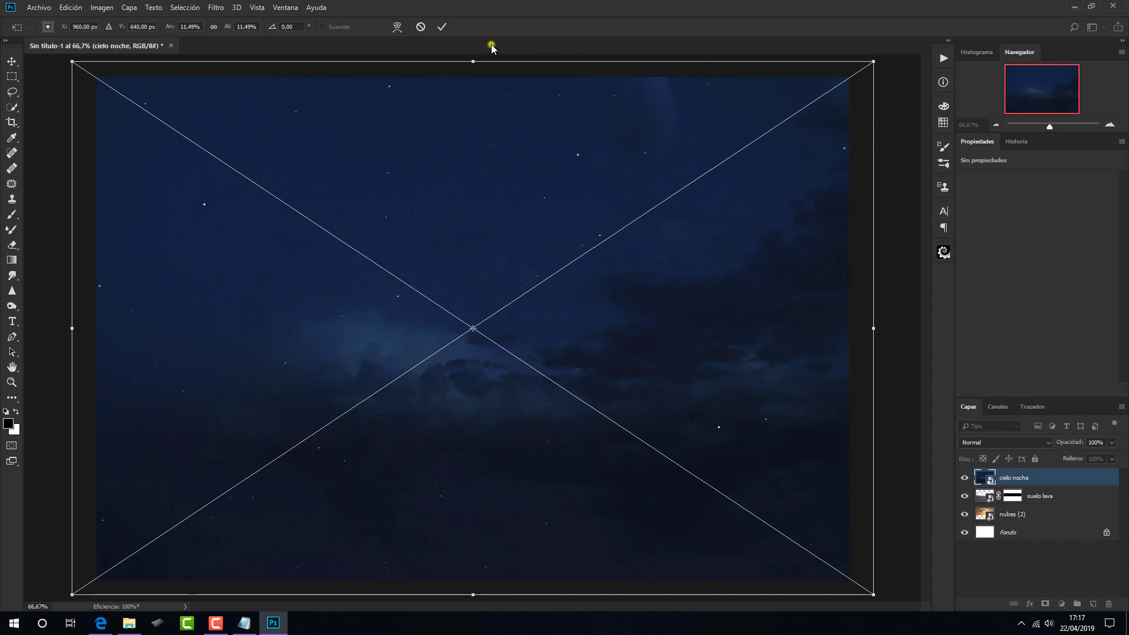
pyautogui.click(441, 28)
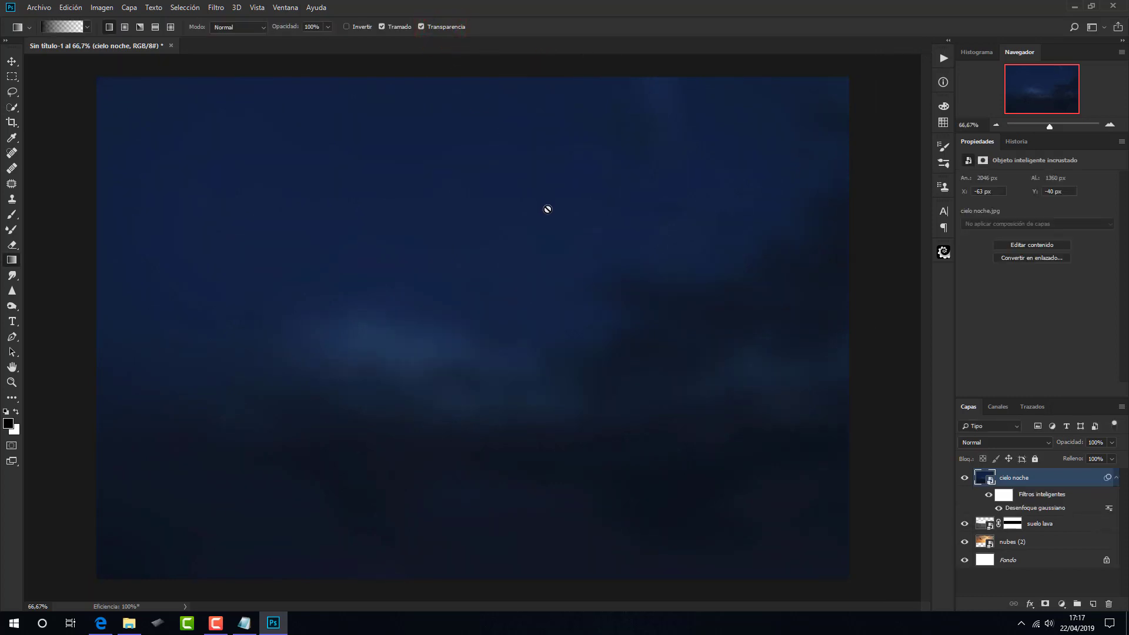
pyautogui.click(994, 442)
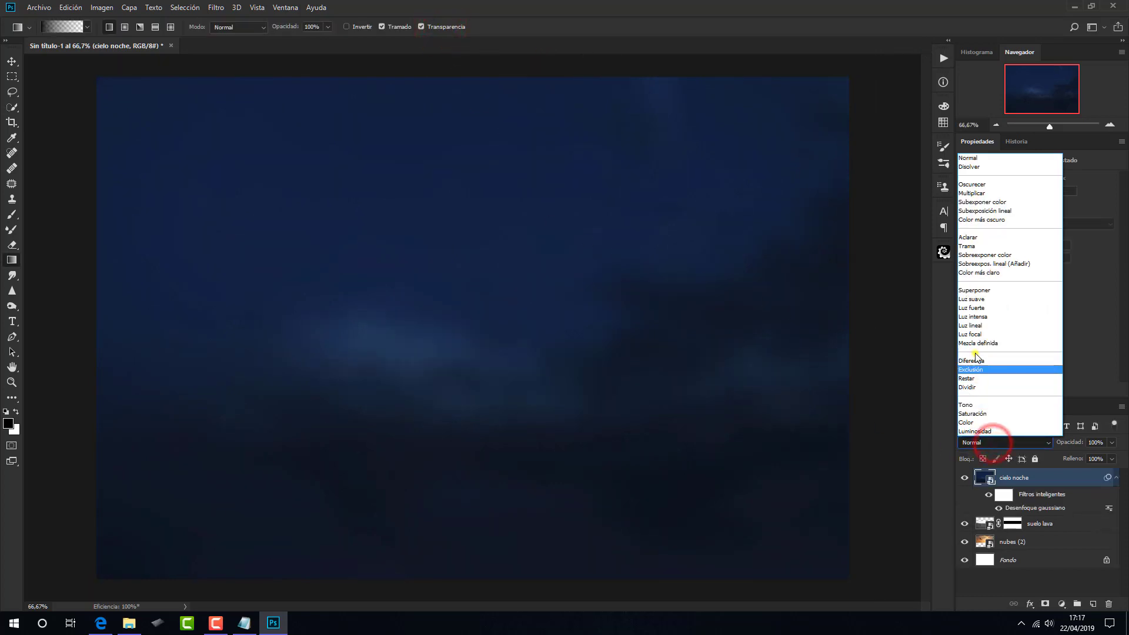
# - Blend the night sky in Luz suave and add an orange-tagged empty layer above it
pyautogui.click(973, 299)
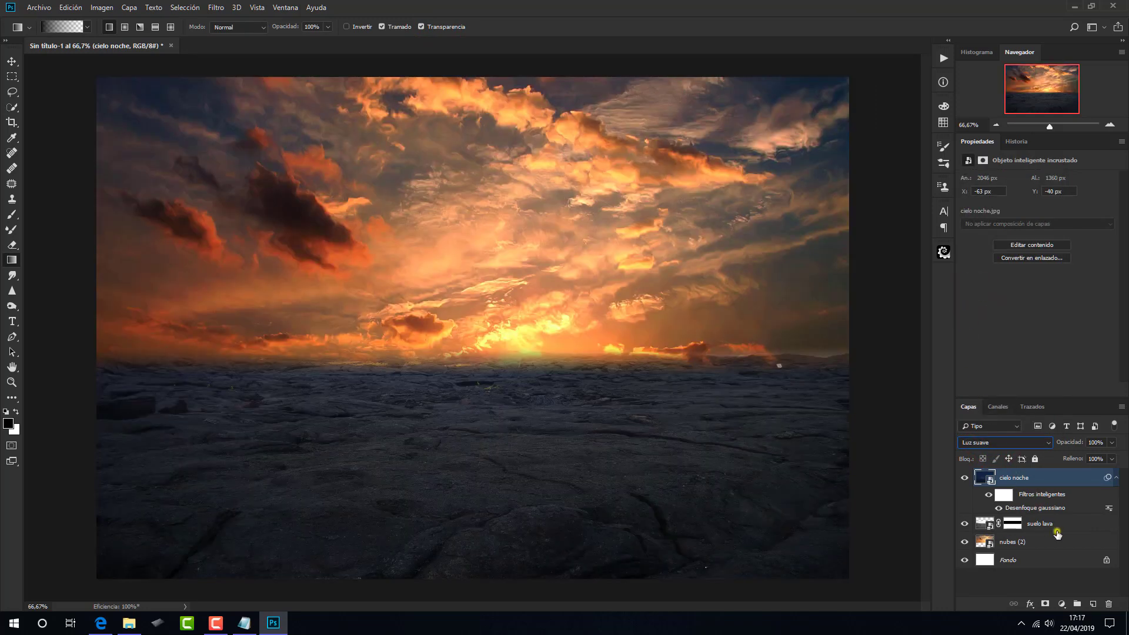
pyautogui.click(1093, 606)
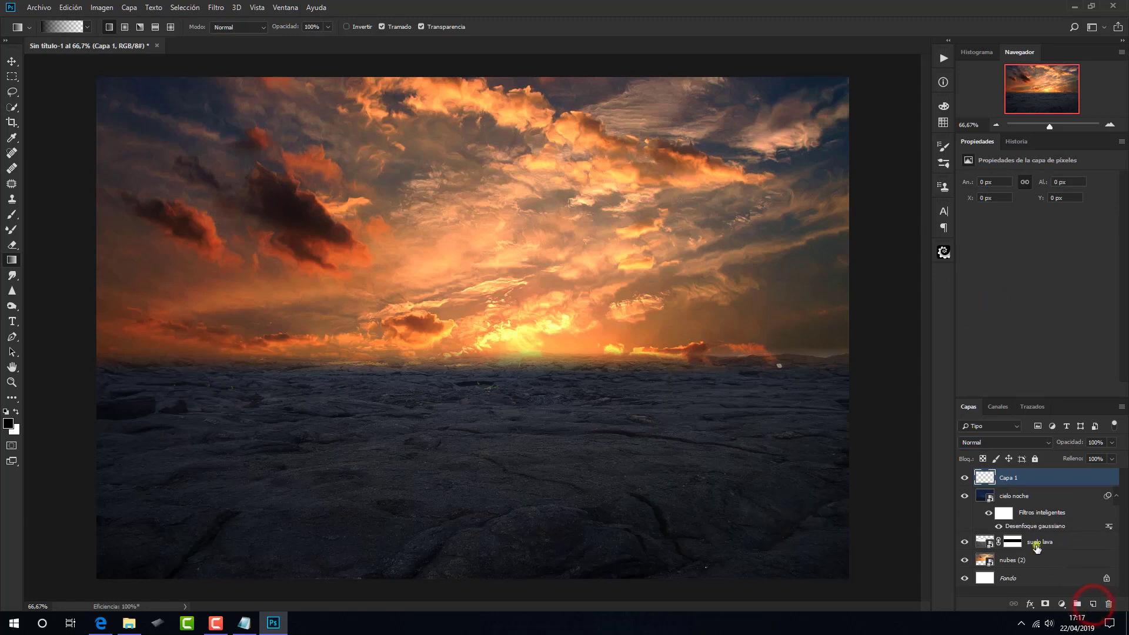
pyautogui.rightClick(962, 479)
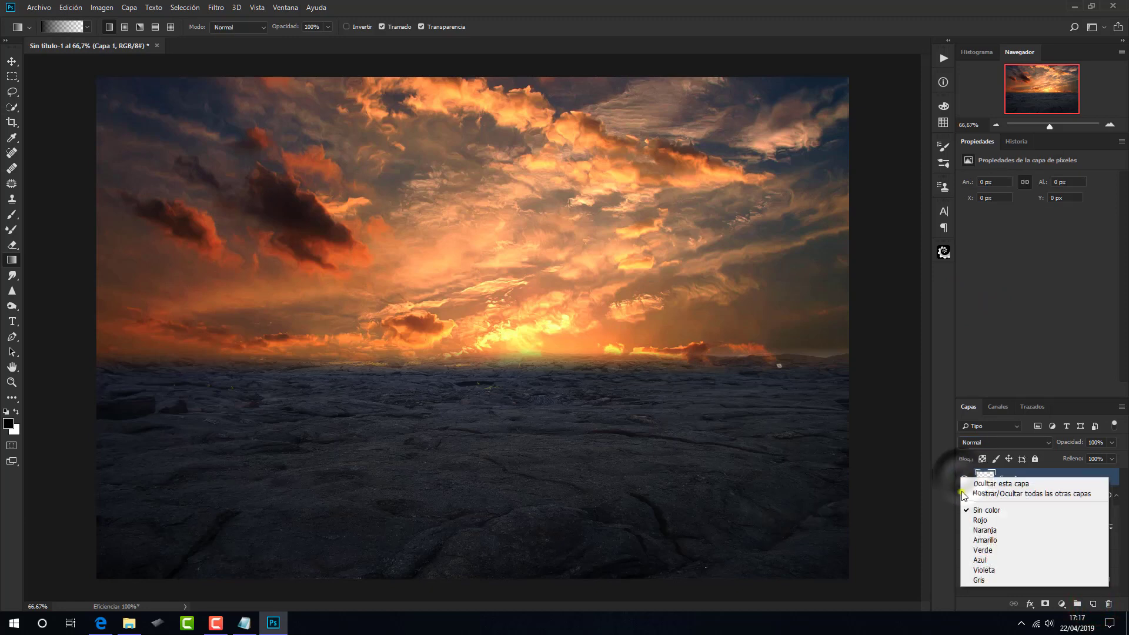
pyautogui.click(970, 532)
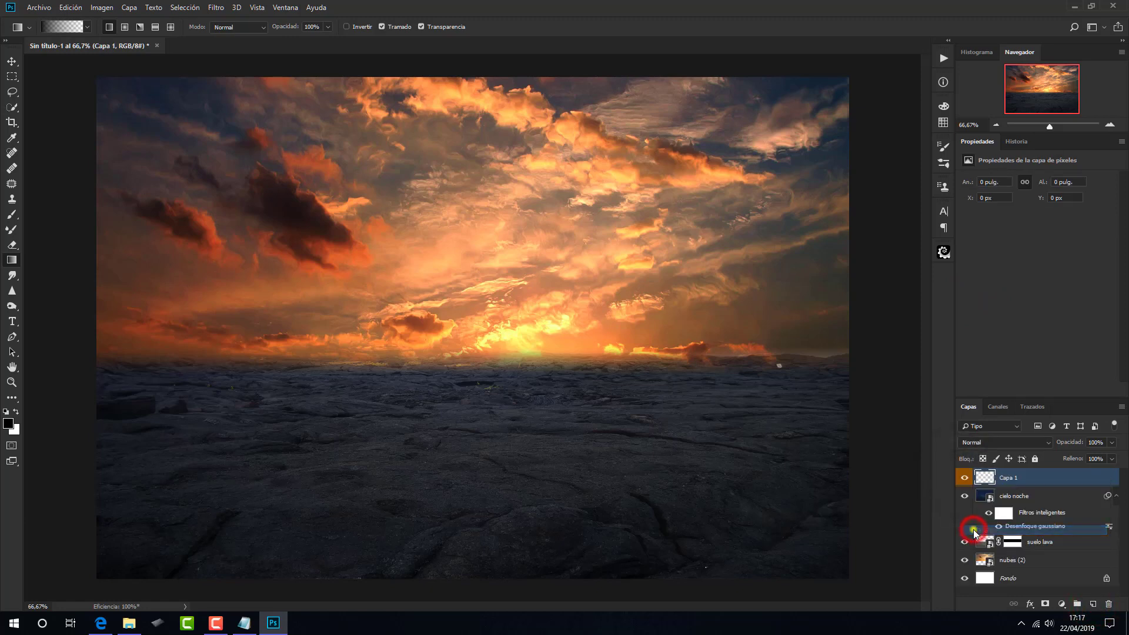
# - Set the foreground colour to orange f4994f
pyautogui.click(8, 424)
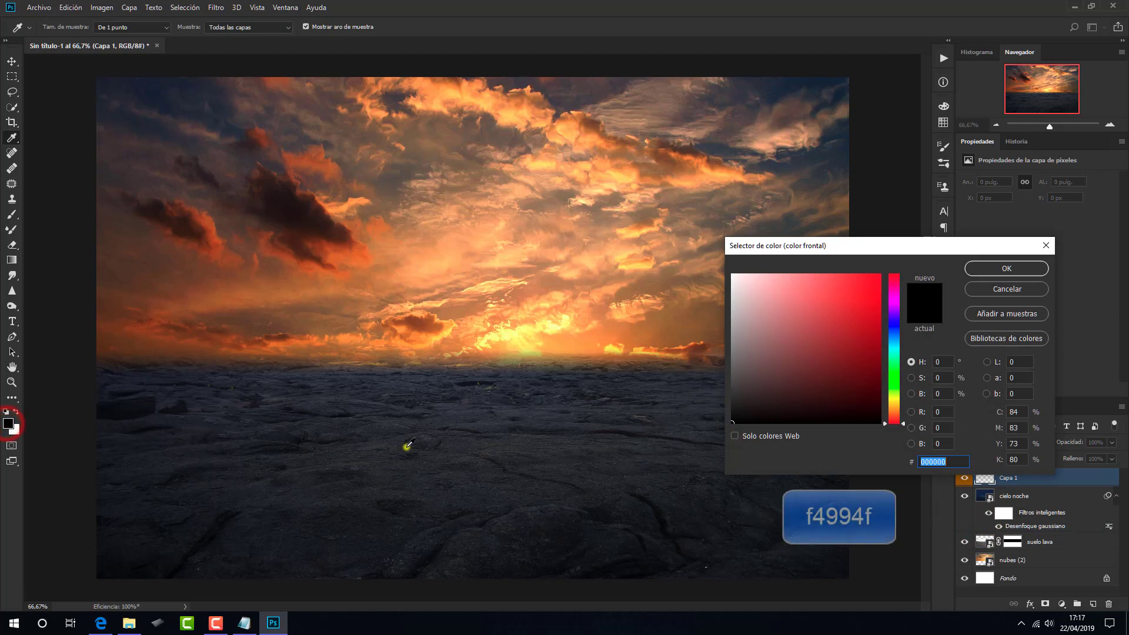
pyautogui.rightClick(923, 461)
pyautogui.click(940, 348)
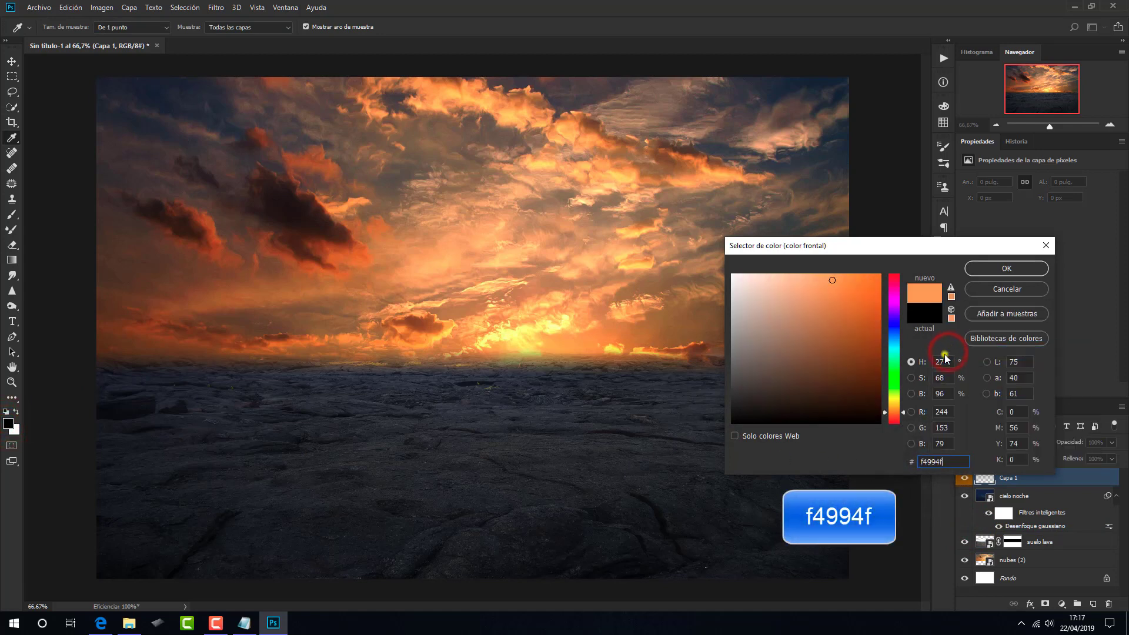
pyautogui.click(982, 273)
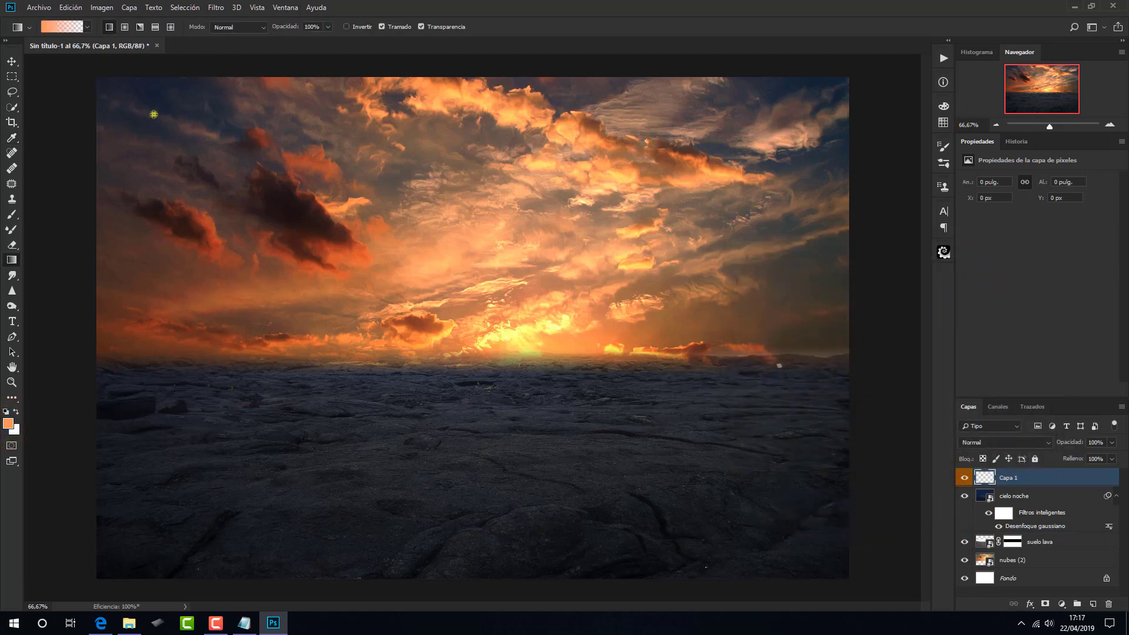
pyautogui.click(14, 217)
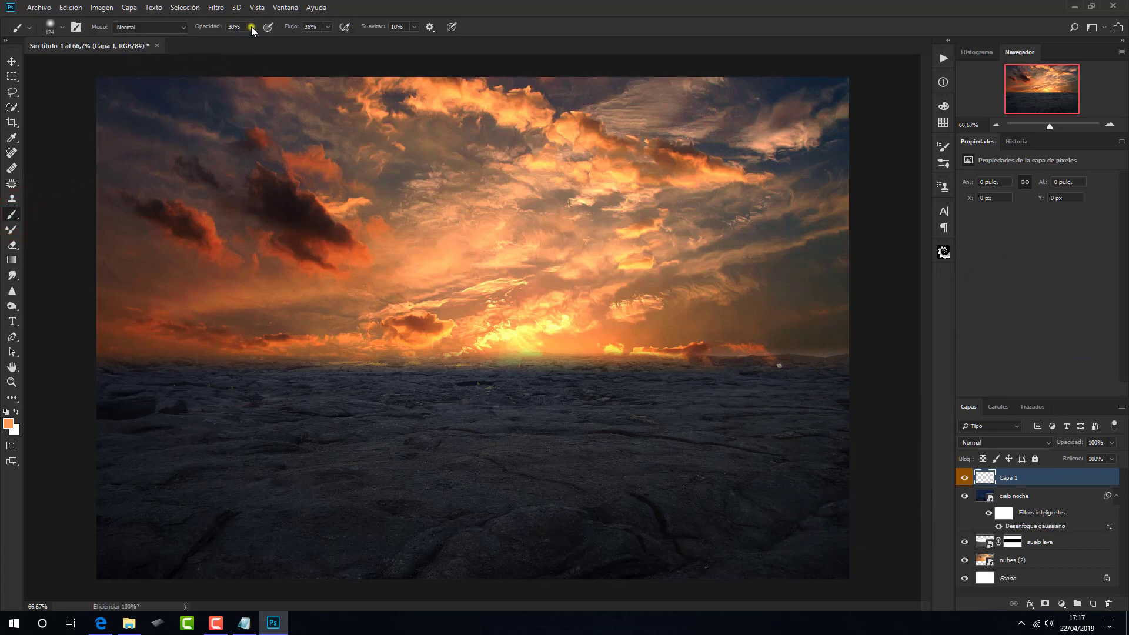
# - Dab a 600 px soft orange brush at the horizon centre, 100% opacity, 55% flow
pyautogui.moveTo(251, 27); pyautogui.dragTo(300, 46)
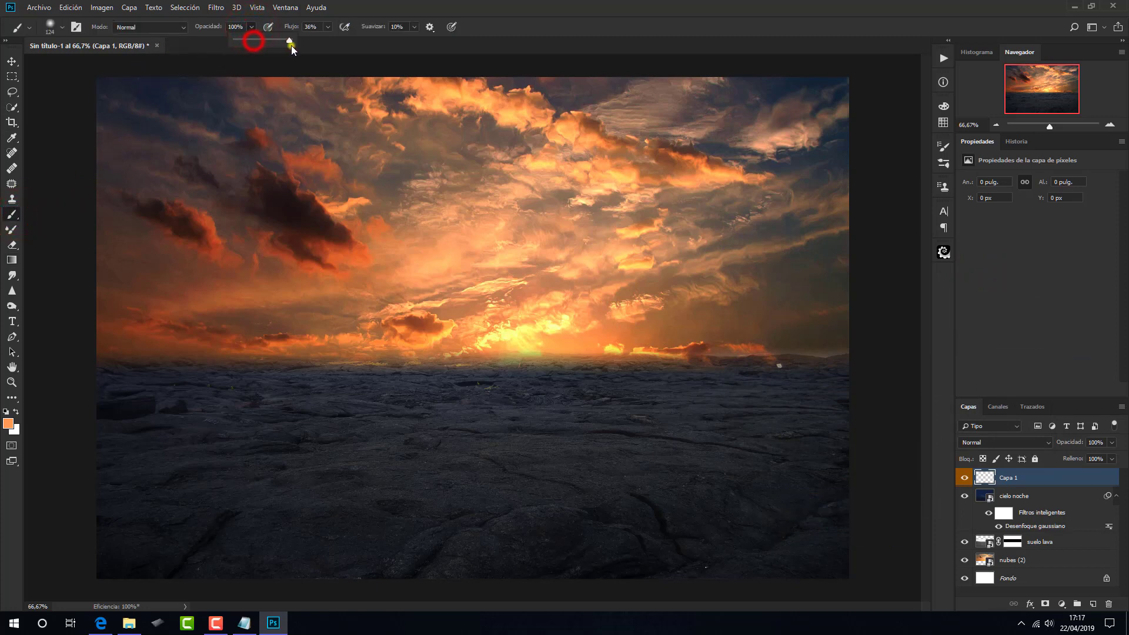
pyautogui.click(327, 28)
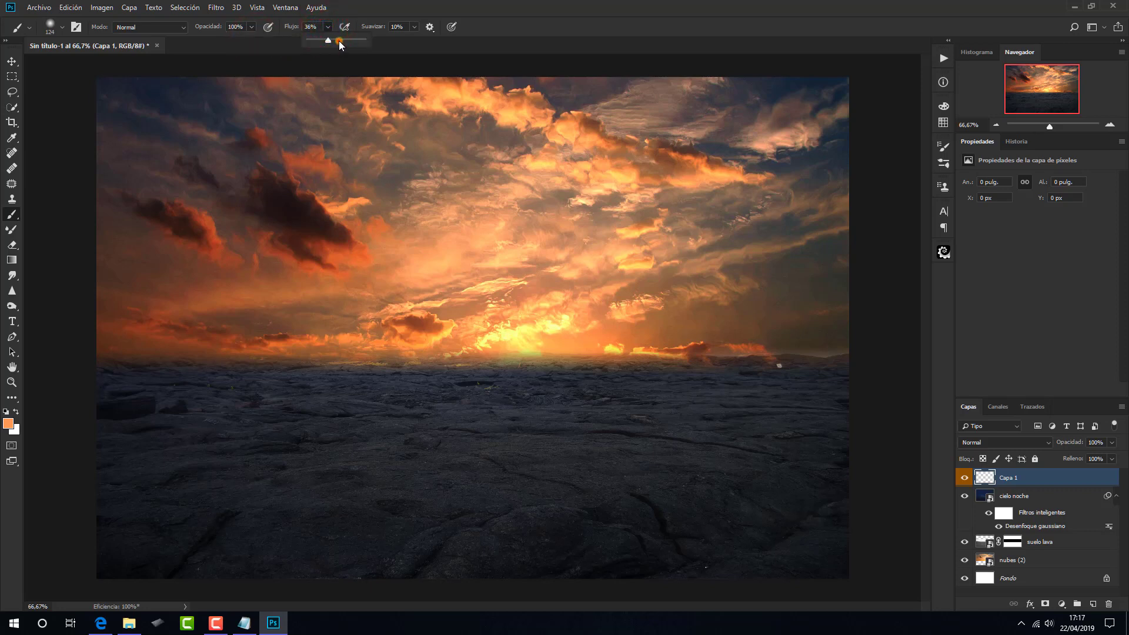
pyautogui.click(340, 41)
pyautogui.moveTo(458, 327); pyautogui.dragTo(556, 356)
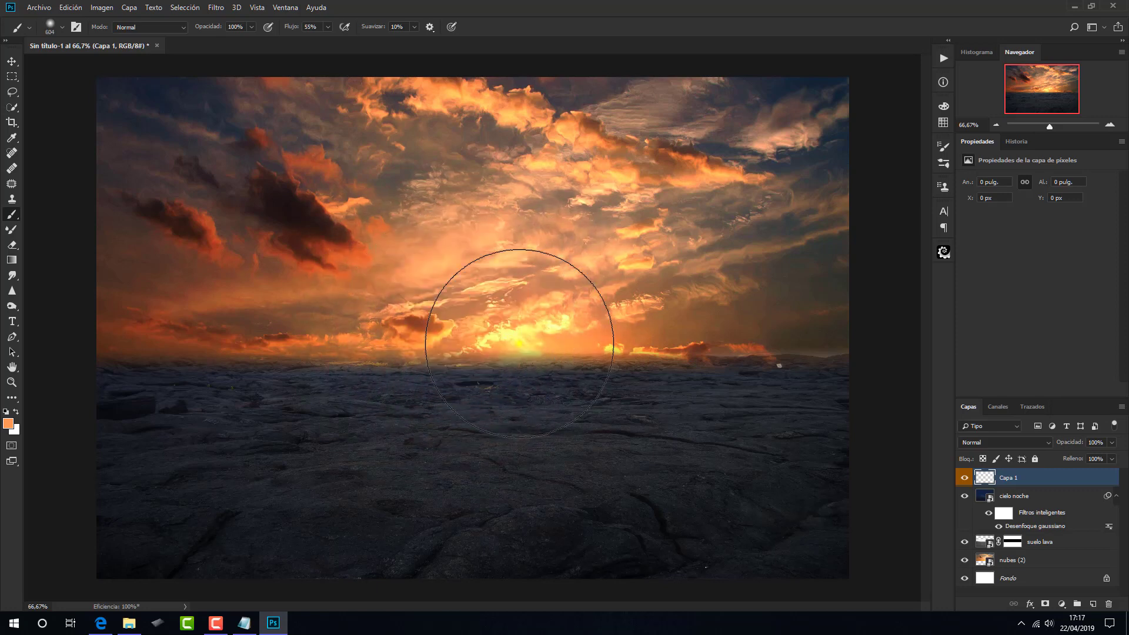
pyautogui.click(494, 311)
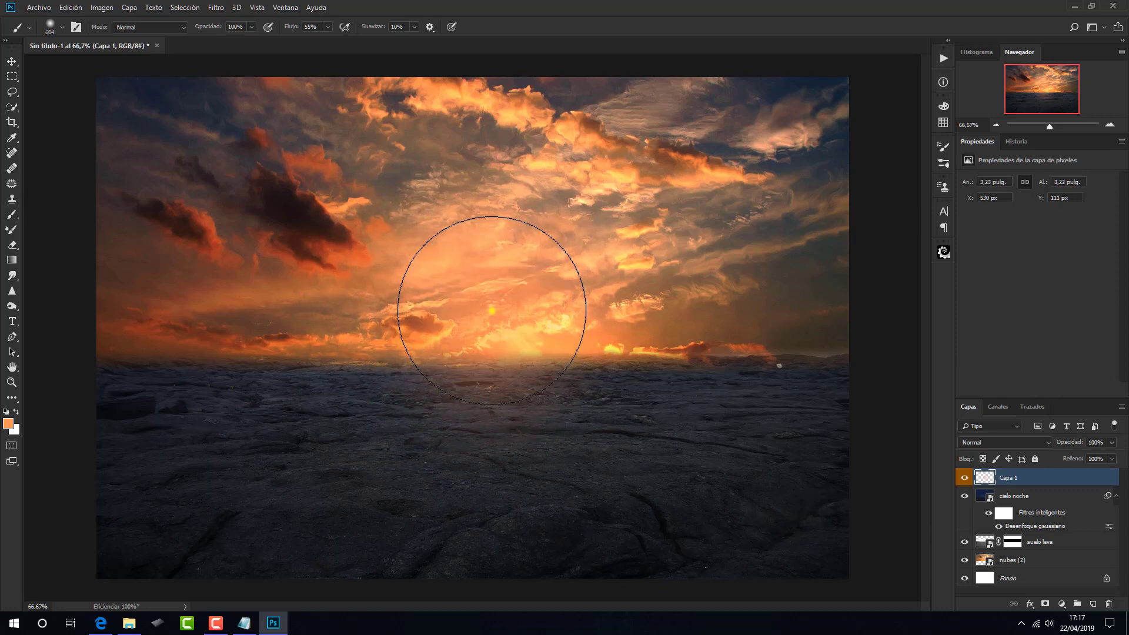
# - Stretch the orange glow past both canvas edges and make it slightly taller
pyautogui.hotkey('ctrl', 't')
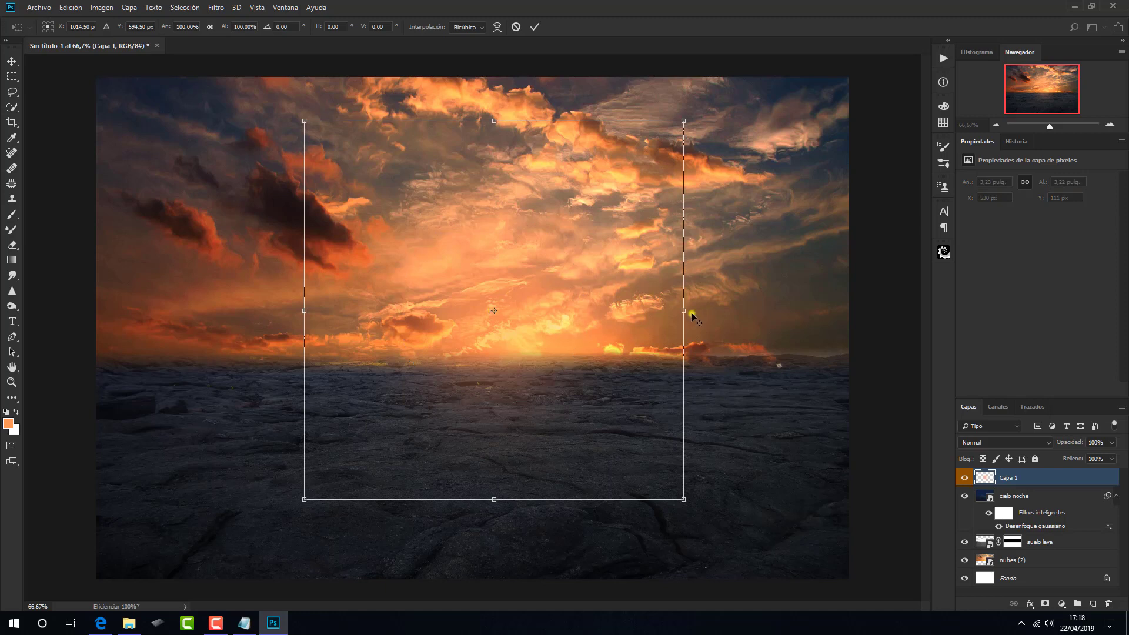
pyautogui.moveTo(683, 313); pyautogui.dragTo(1097, 327)
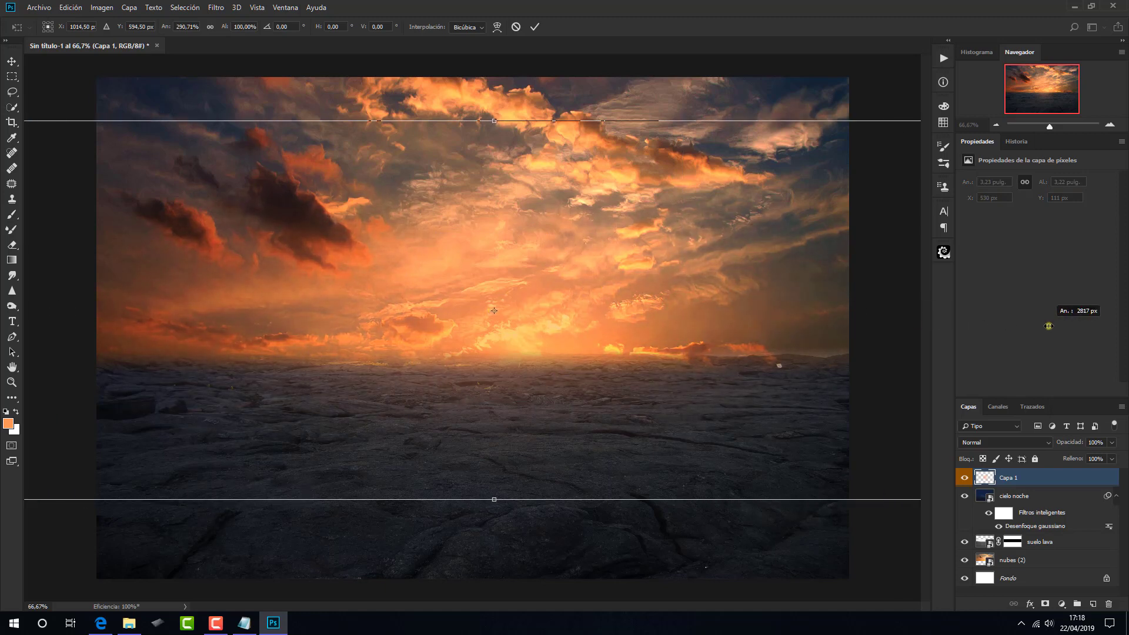
pyautogui.moveTo(1098, 327); pyautogui.dragTo(1120, 327)
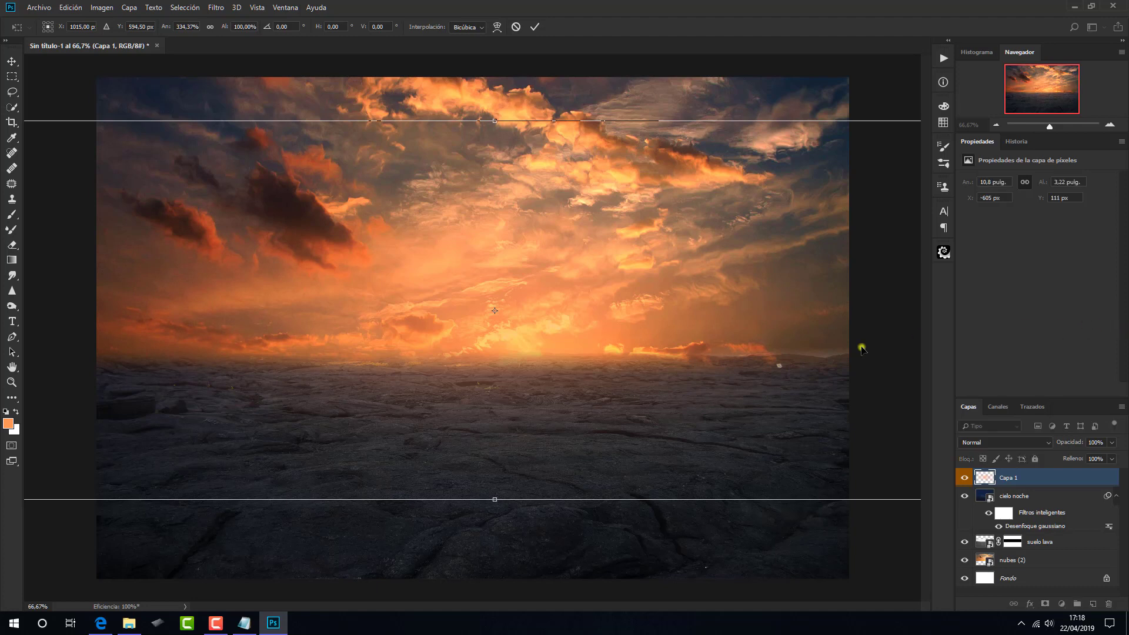
pyautogui.moveTo(495, 497); pyautogui.dragTo(495, 521)
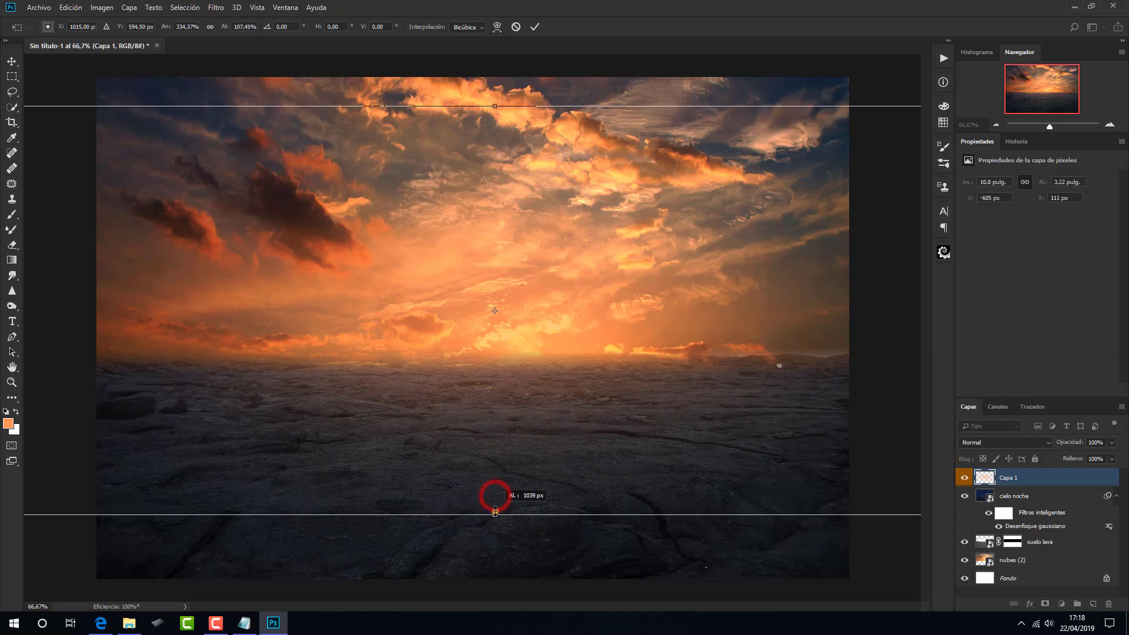
pyautogui.click(532, 28)
# - Blend the glow layer in Trama mode and add another empty layer above it
pyautogui.click(987, 441)
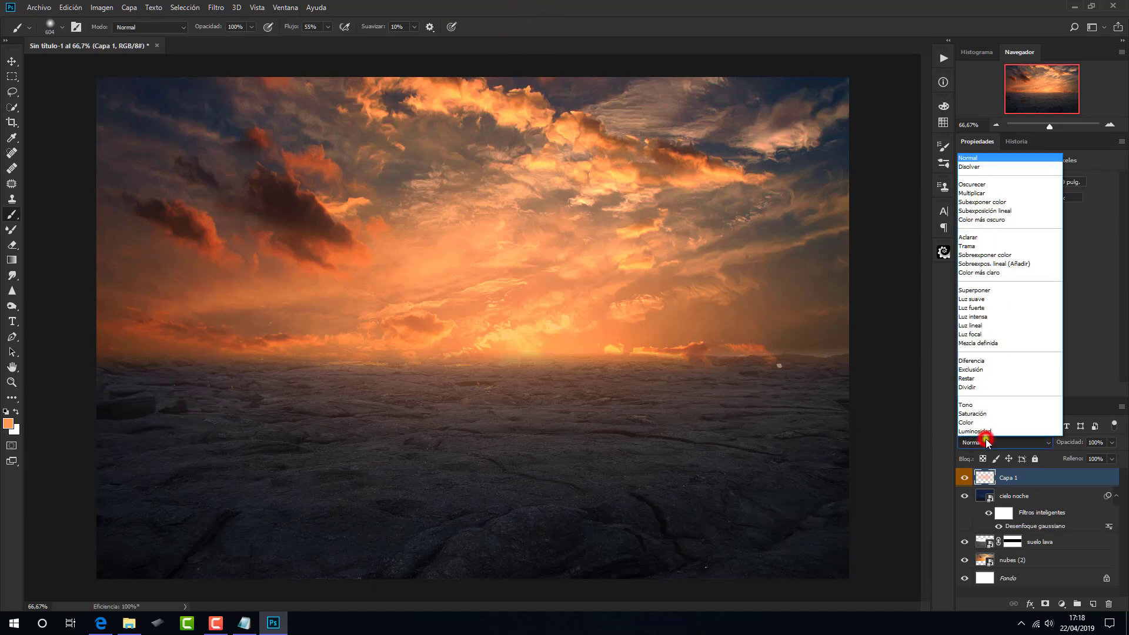
pyautogui.click(983, 247)
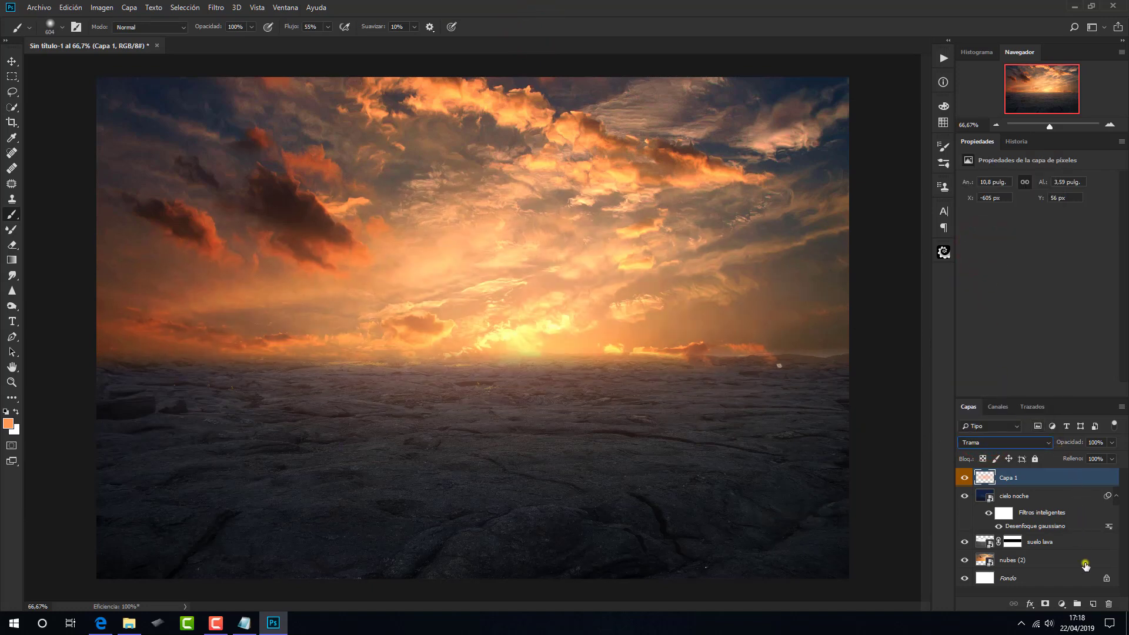
pyautogui.click(1091, 601)
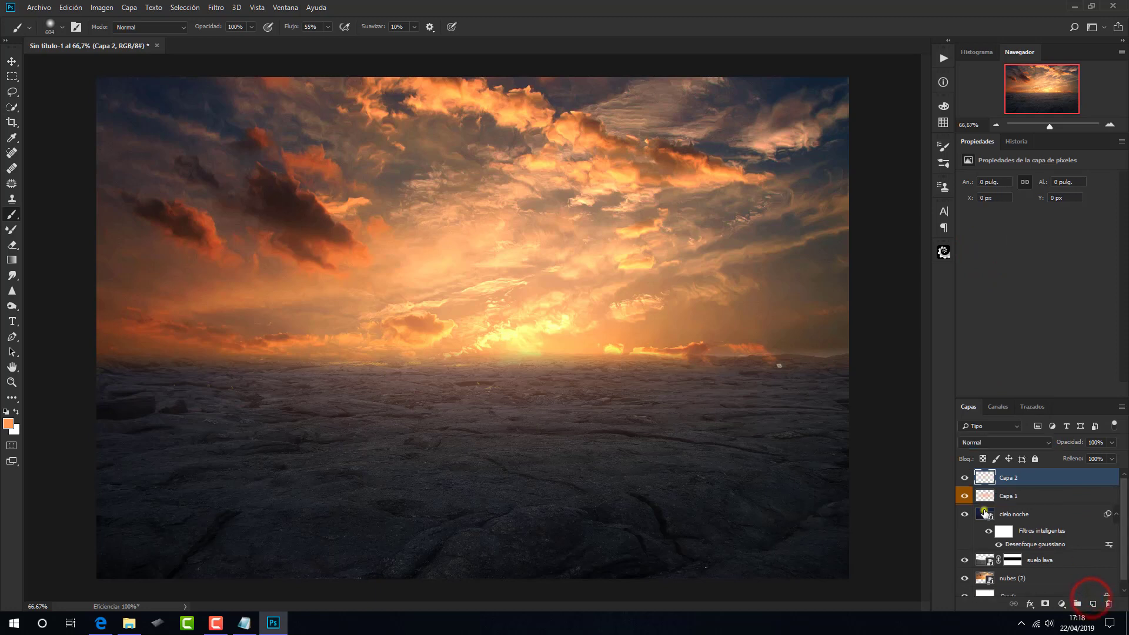
# - Tag Capa 2 orange, brush an orange wash across the lava ground, and blend it in Trama
pyautogui.rightClick(959, 478)
pyautogui.click(964, 525)
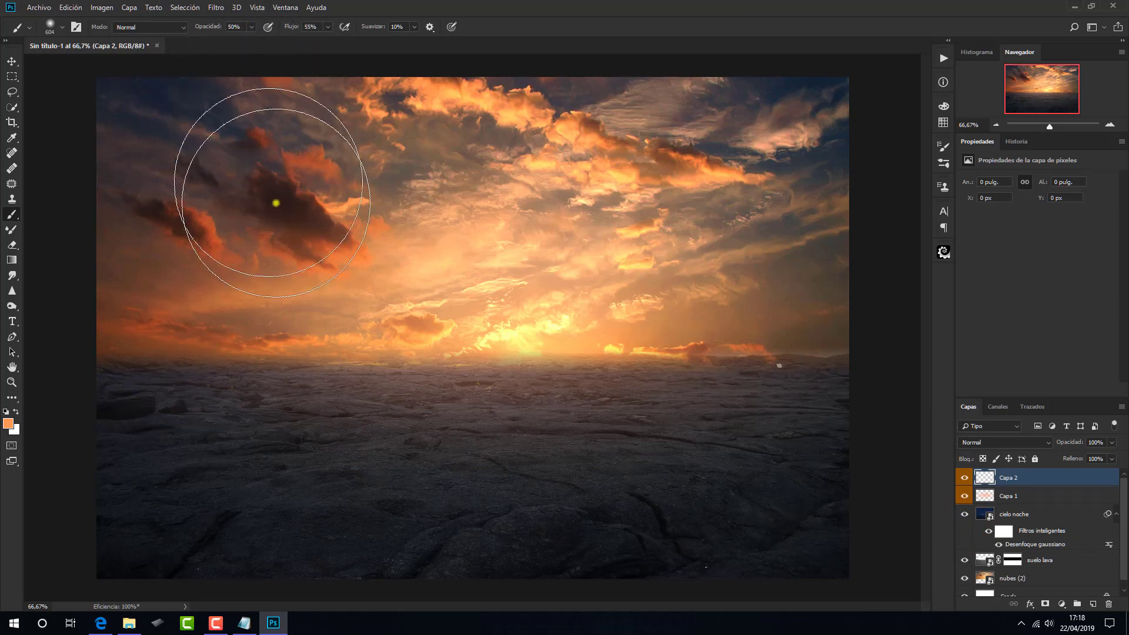
pyautogui.click(115, 408)
pyautogui.moveTo(472, 425); pyautogui.dragTo(916, 419)
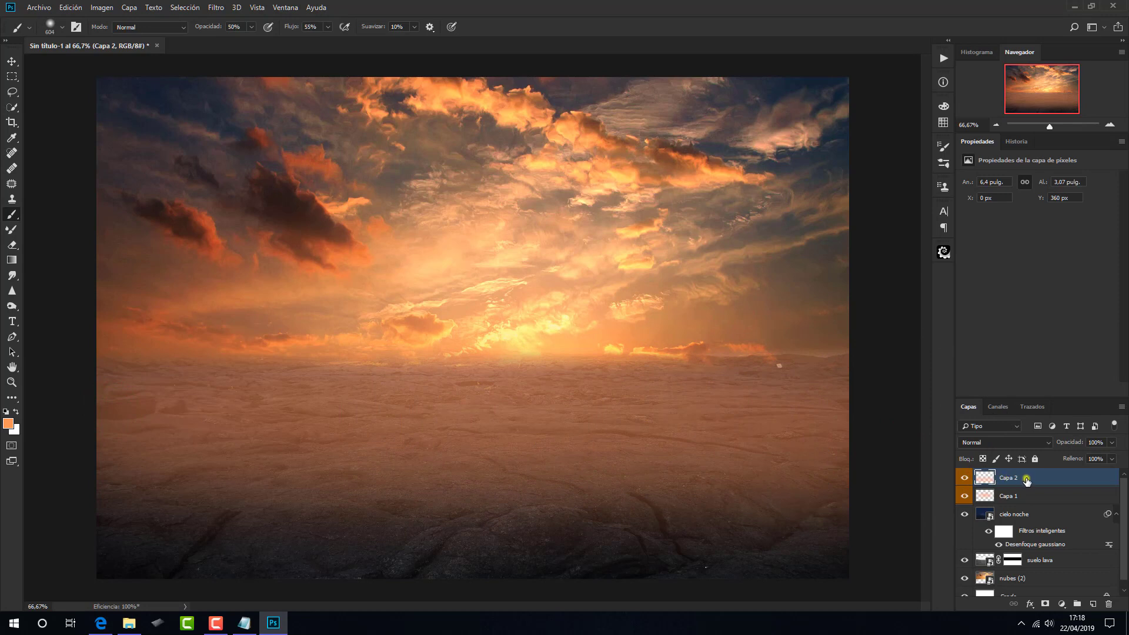
pyautogui.click(996, 443)
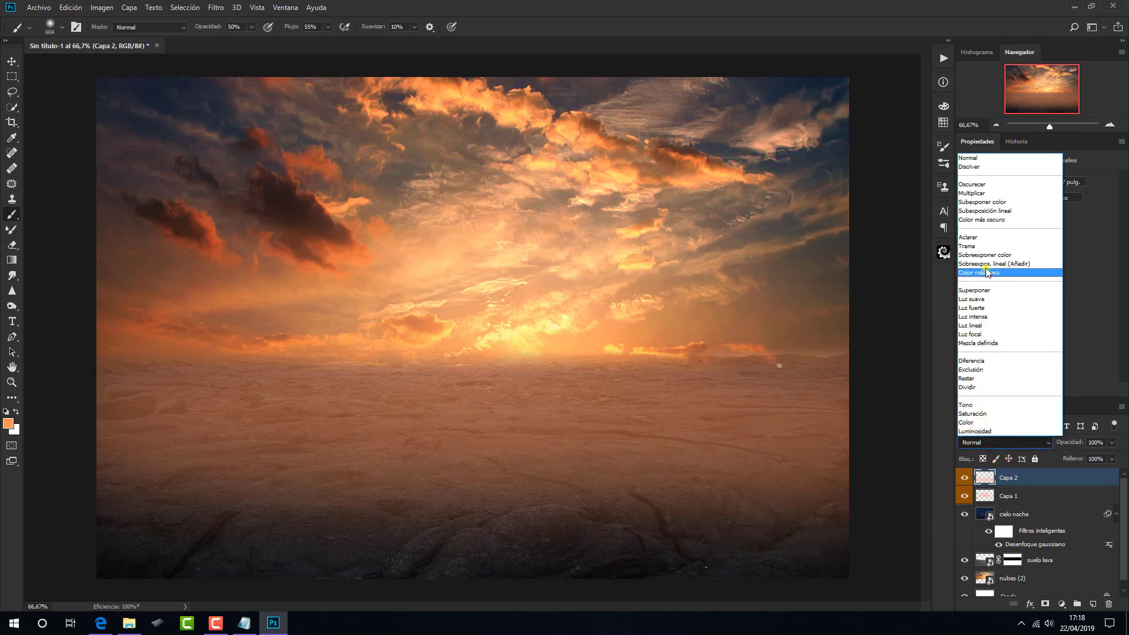
pyautogui.click(987, 247)
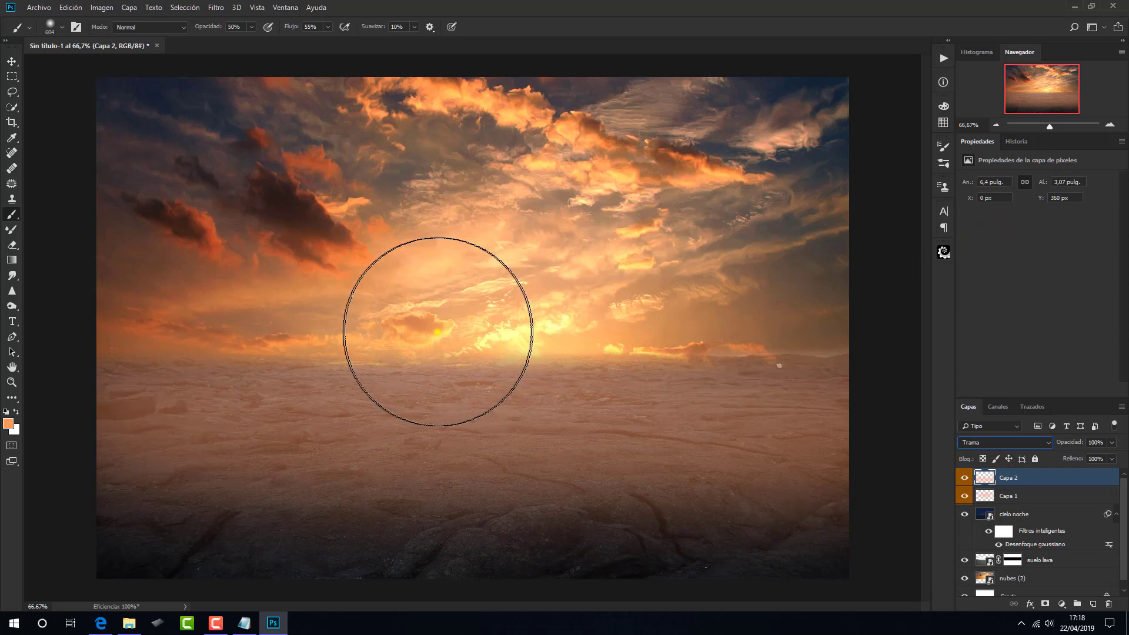
# - Place the moon small in the upper-right sky and blend it in Trama mode
pyautogui.click(130, 623)
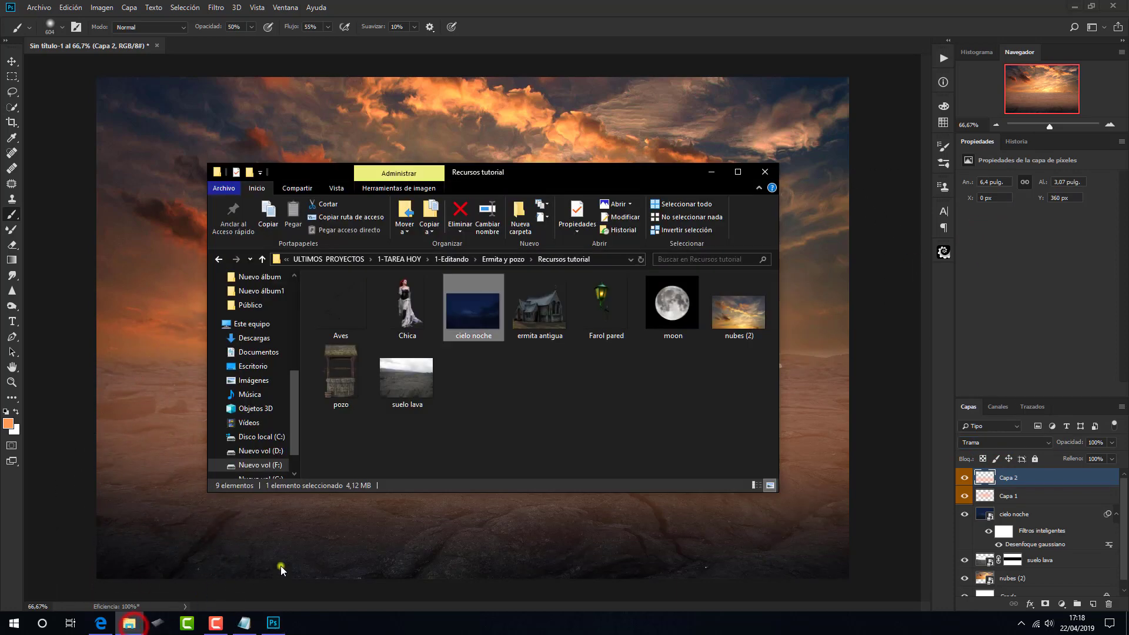
pyautogui.moveTo(675, 320); pyautogui.dragTo(461, 529)
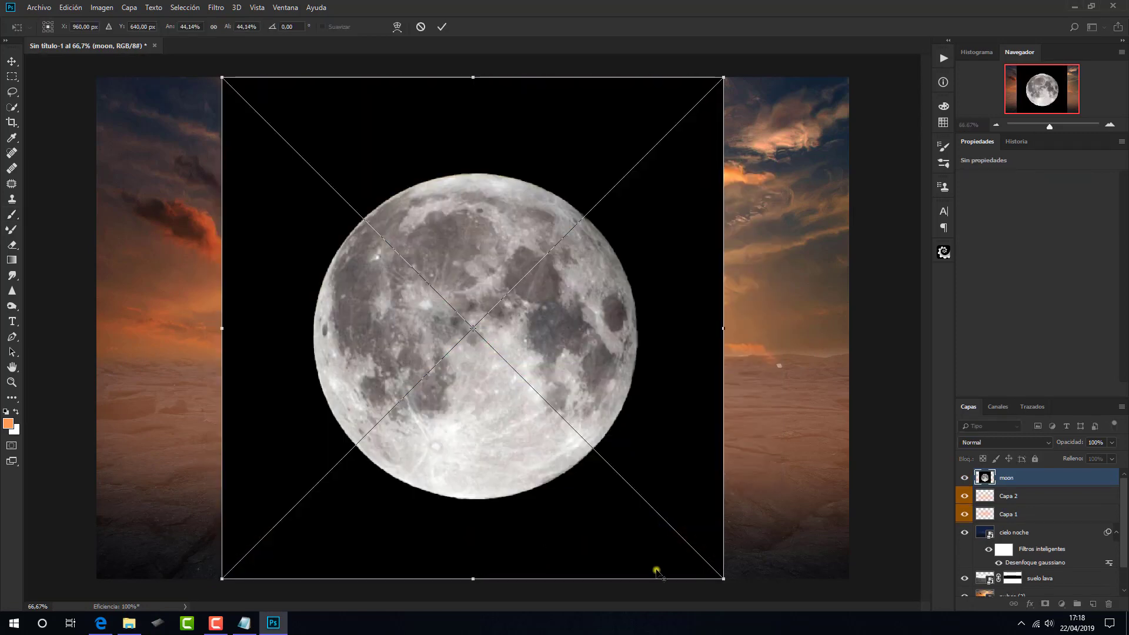
pyautogui.moveTo(721, 578); pyautogui.dragTo(520, 367)
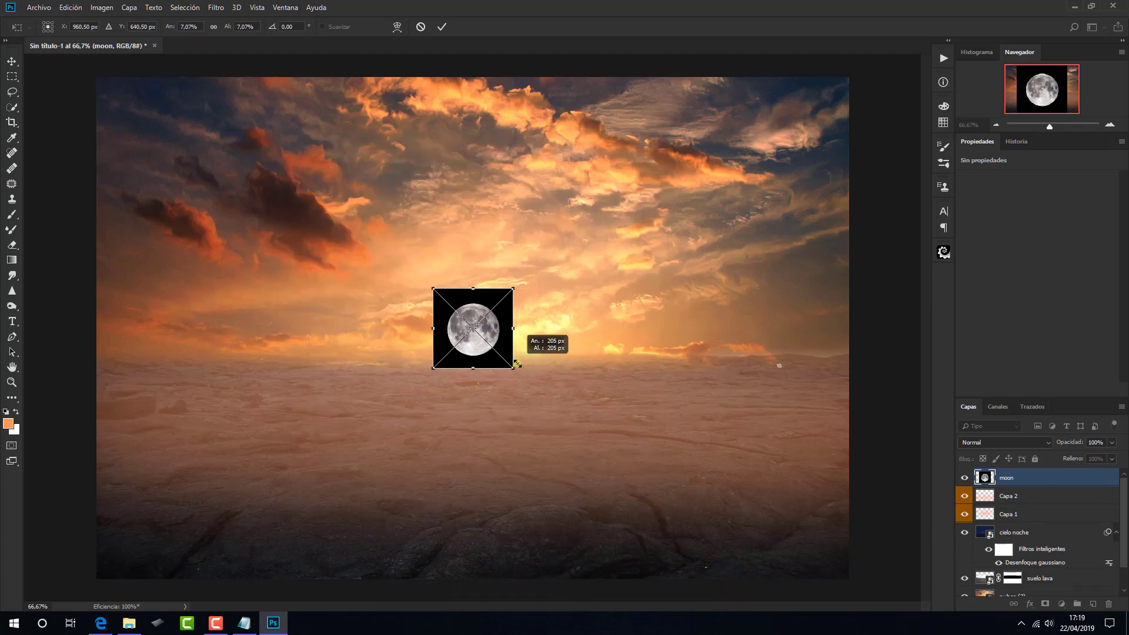
pyautogui.moveTo(489, 335); pyautogui.dragTo(729, 143)
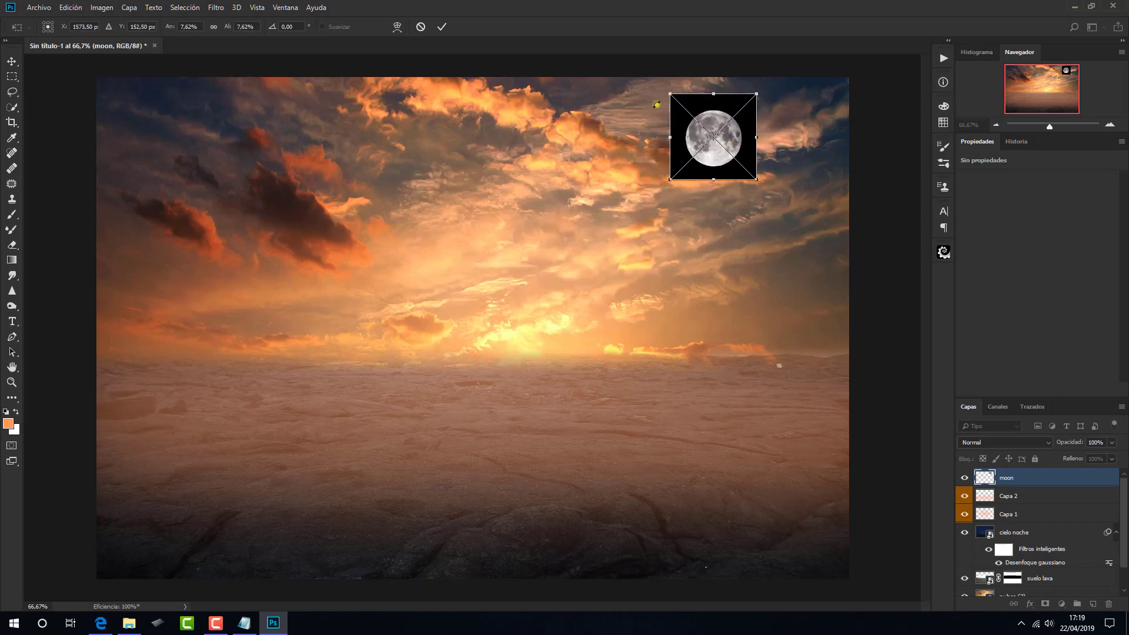
pyautogui.click(439, 26)
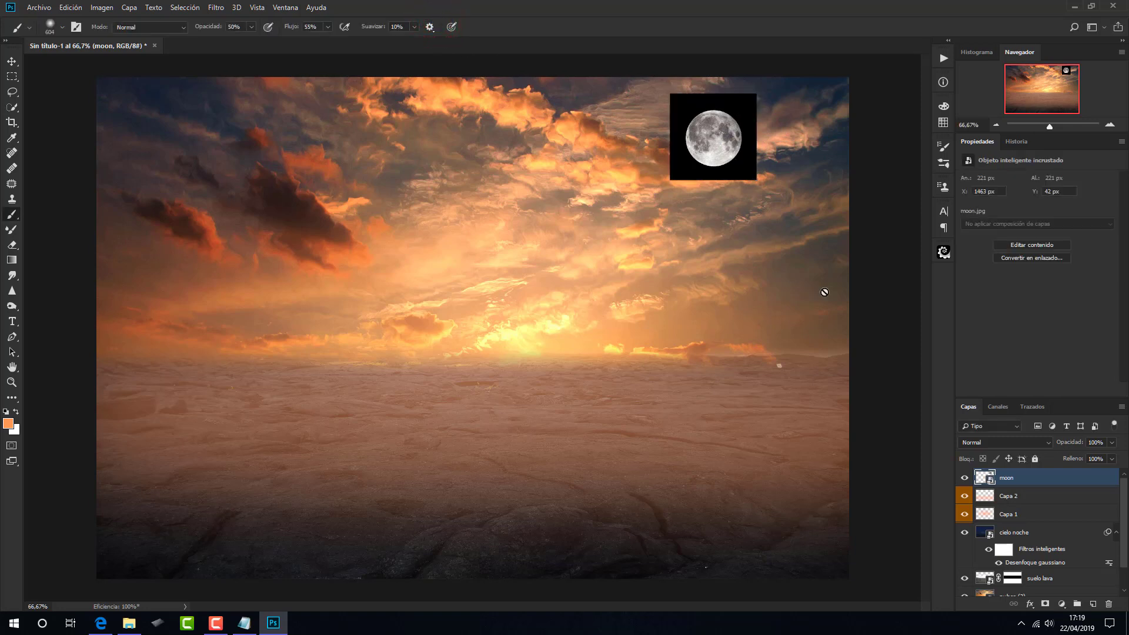
pyautogui.click(996, 444)
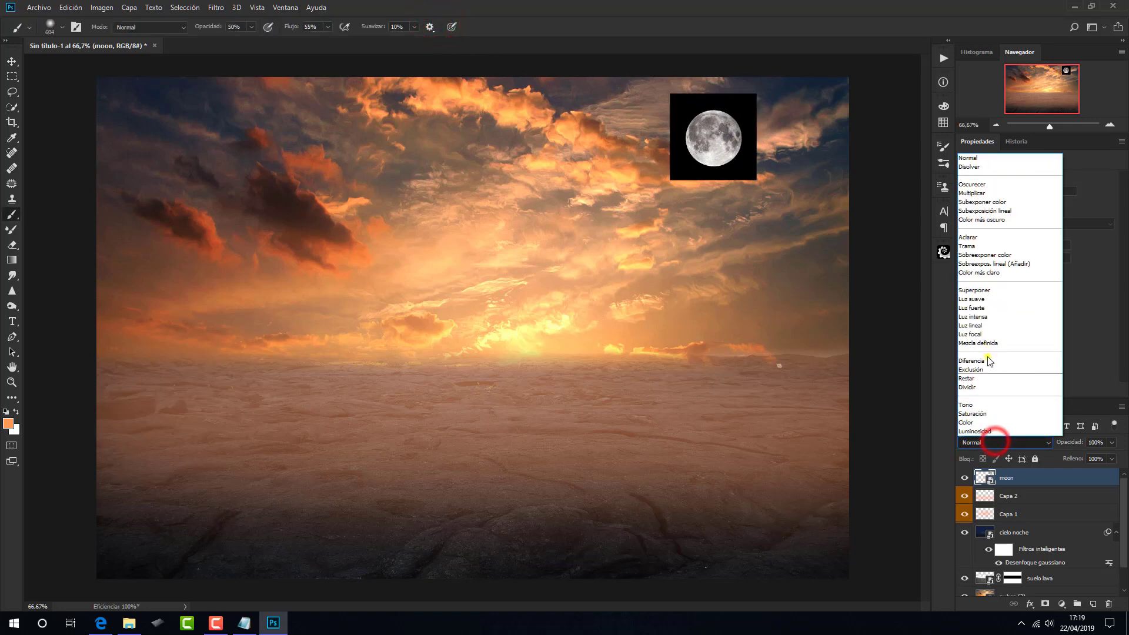
pyautogui.click(985, 244)
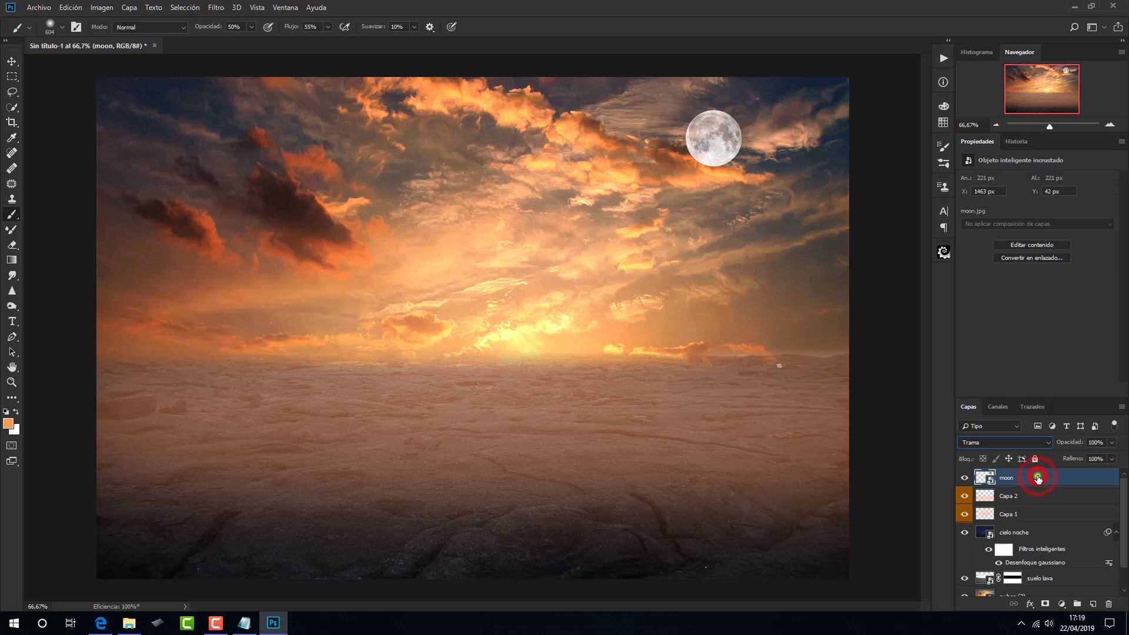
# - Split the moon's This Layer white and Underlying Layer black blend sliders so it fades into the clouds
pyautogui.doubleClick(1038, 478)
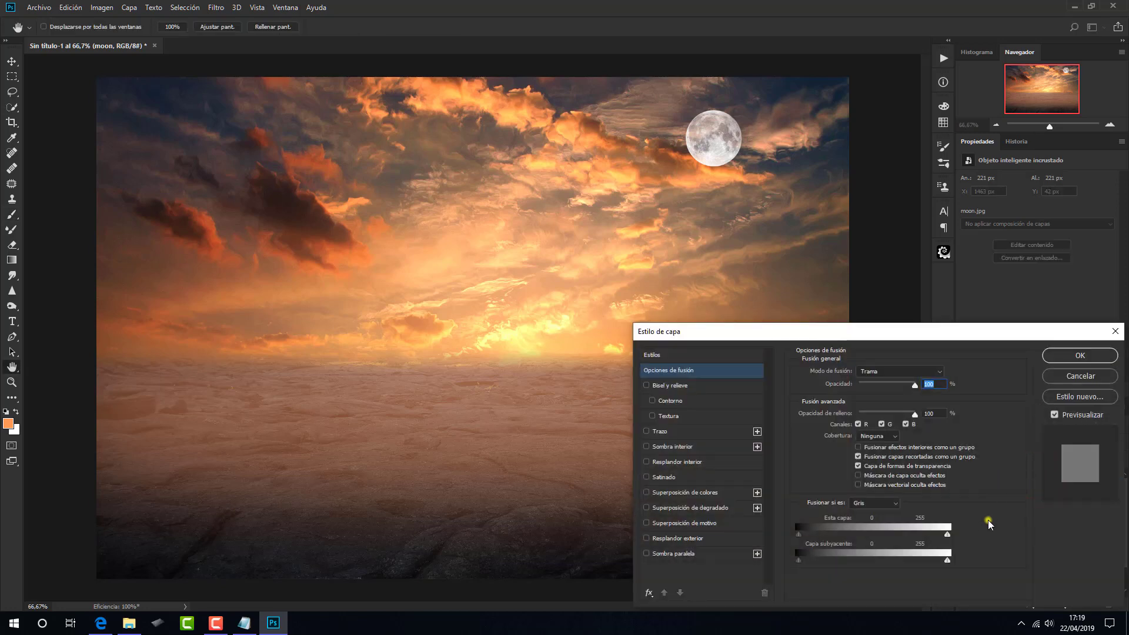
pyautogui.press('alt')
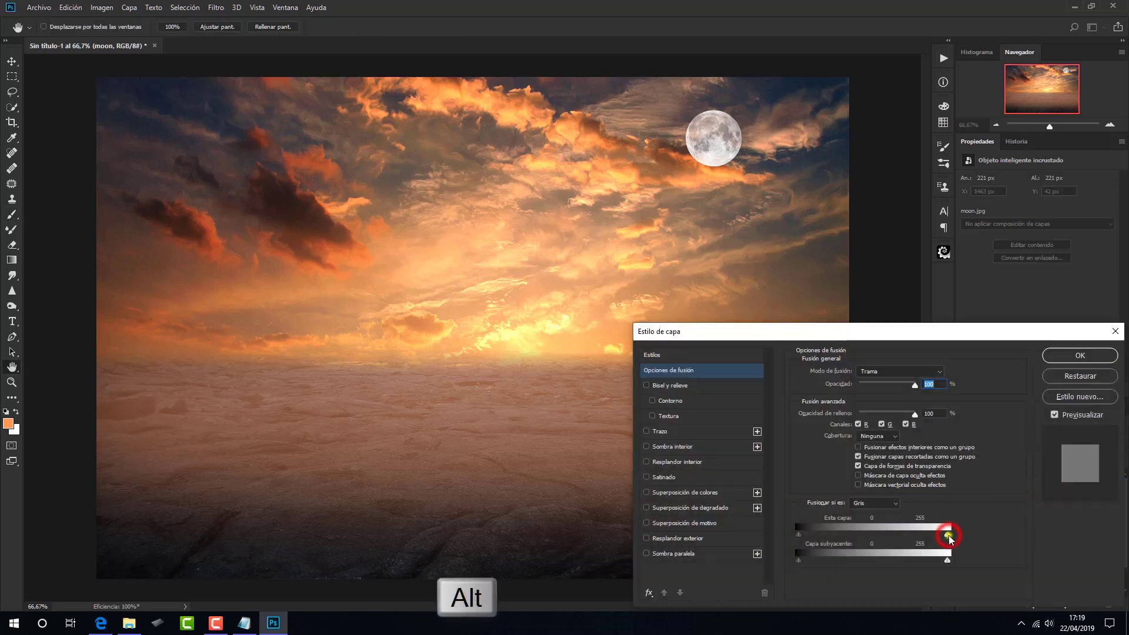
pyautogui.moveTo(948, 535); pyautogui.dragTo(916, 532)
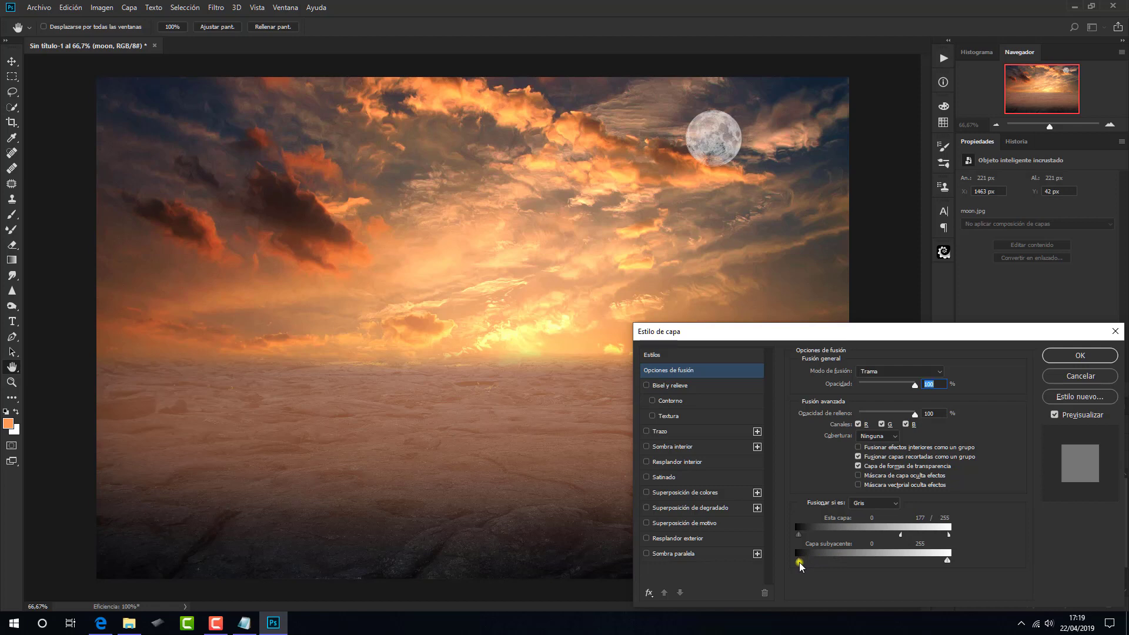
pyautogui.moveTo(799, 561); pyautogui.dragTo(849, 563)
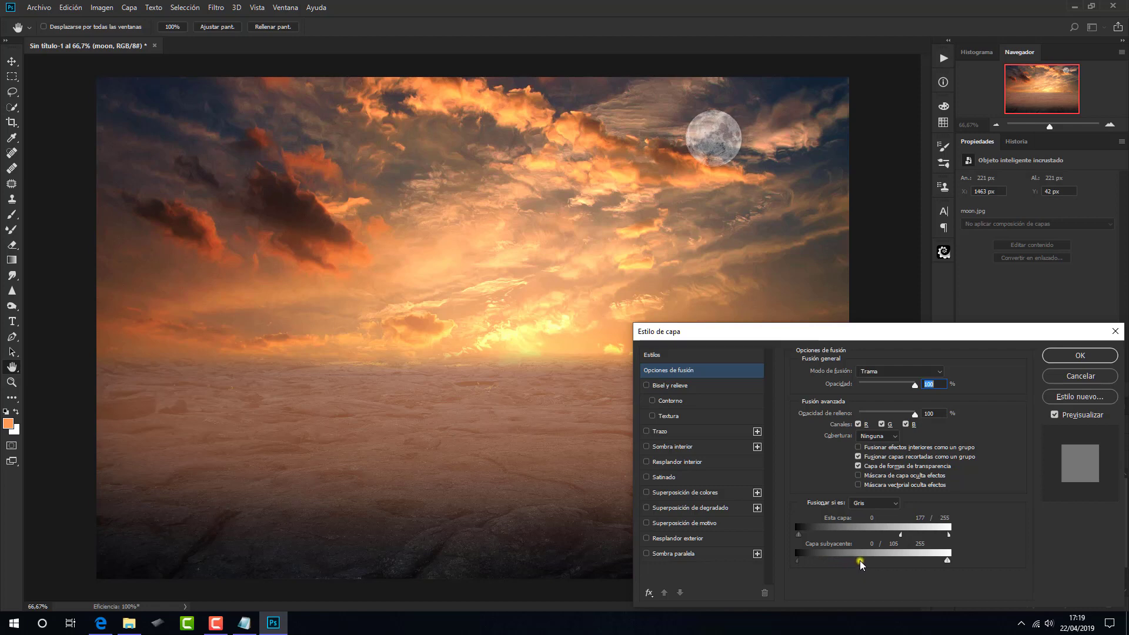
pyautogui.moveTo(859, 560); pyautogui.dragTo(873, 562)
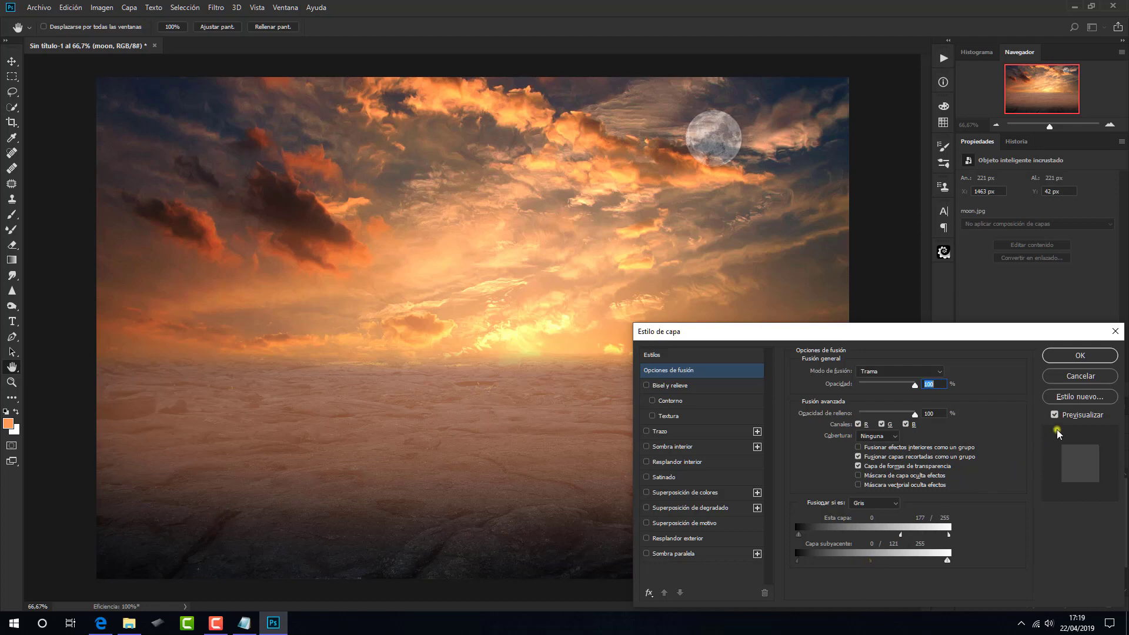
pyautogui.click(1072, 356)
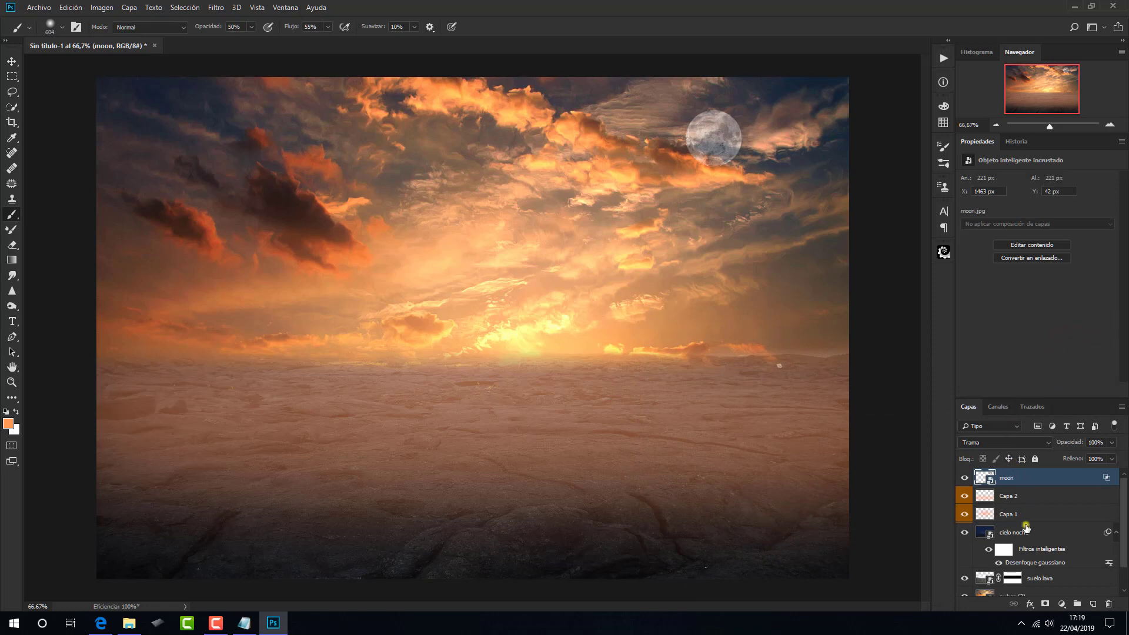
# - Add a layer mask to the moon and set the brush to about 55 px at 39% opacity
pyautogui.click(1044, 604)
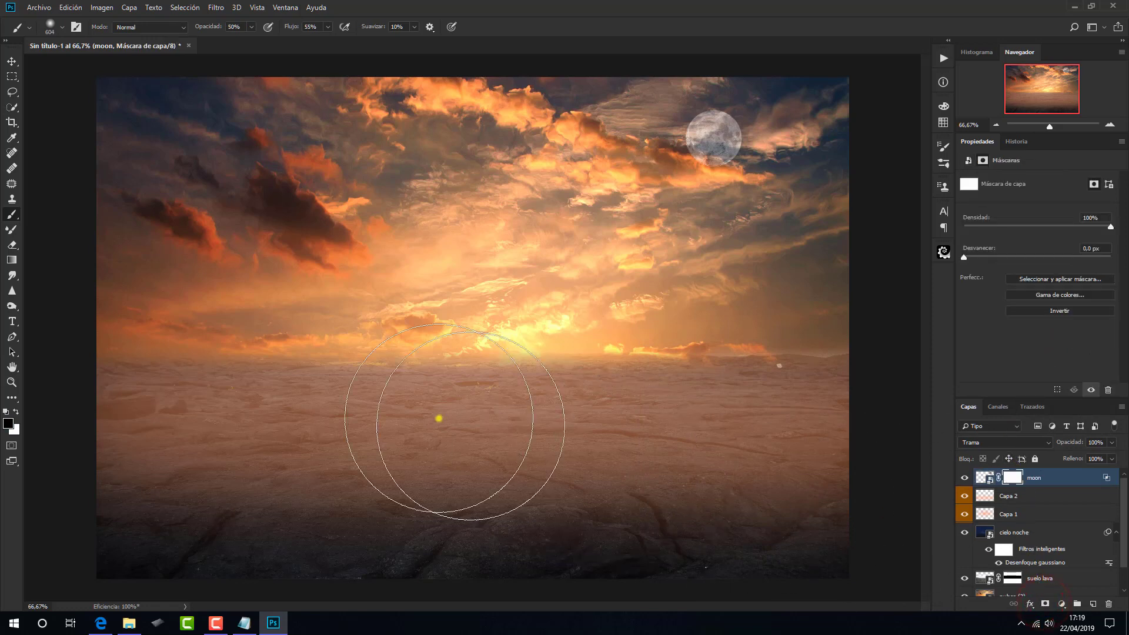
pyautogui.moveTo(381, 329); pyautogui.dragTo(266, 347)
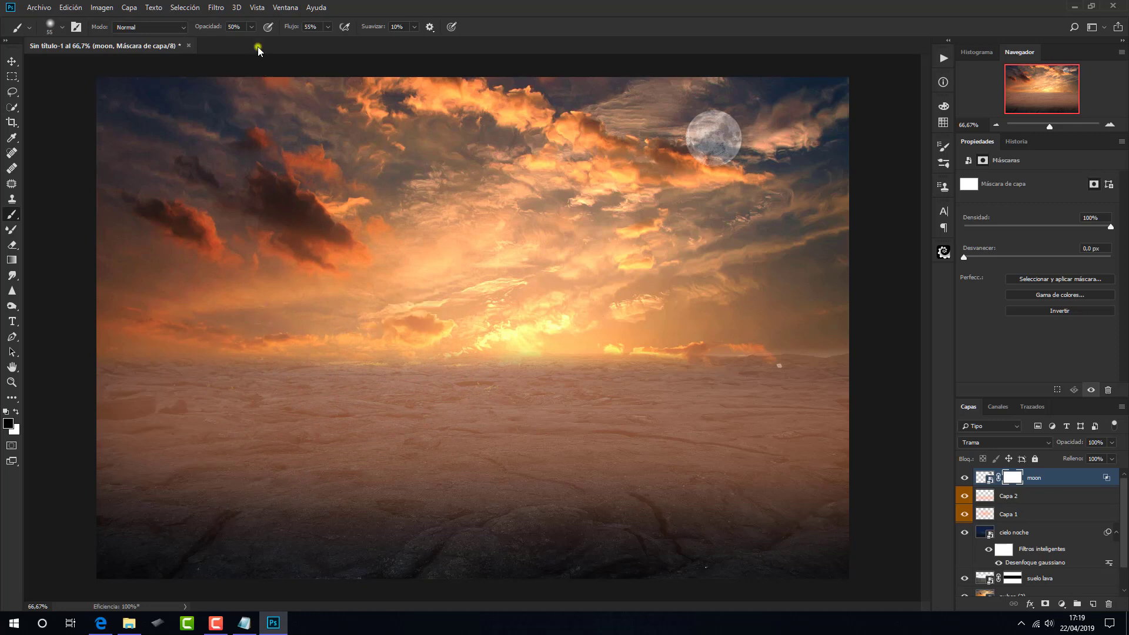
pyautogui.click(253, 27)
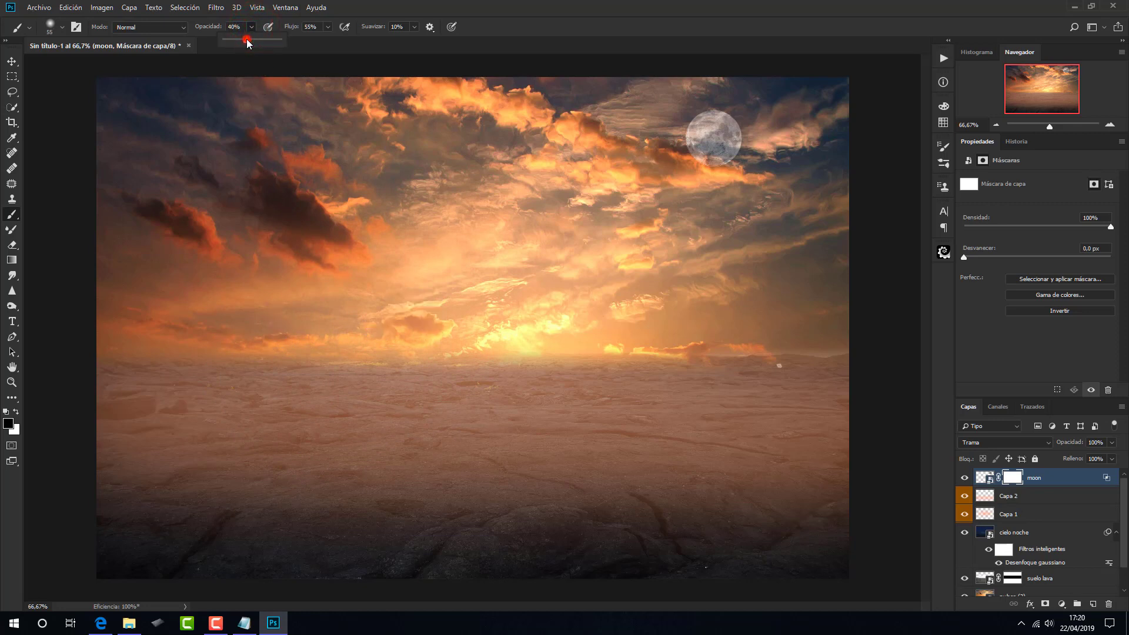
pyautogui.moveTo(247, 41); pyautogui.dragTo(246, 40)
pyautogui.click(743, 158)
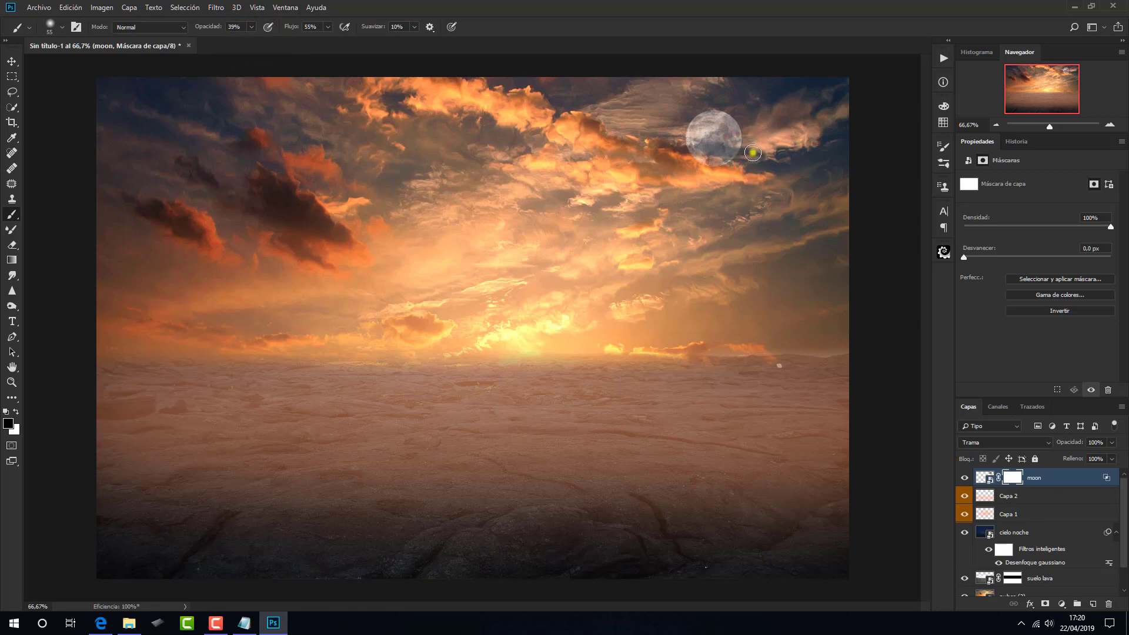
# - Paint along the moon's lower edge so the clouds drift over it
pyautogui.moveTo(752, 153); pyautogui.dragTo(681, 143)
pyautogui.moveTo(680, 143)
pyautogui.mouseDown()
pyautogui.moveTo(748, 154)
pyautogui.moveTo(667, 147)
pyautogui.mouseUp()
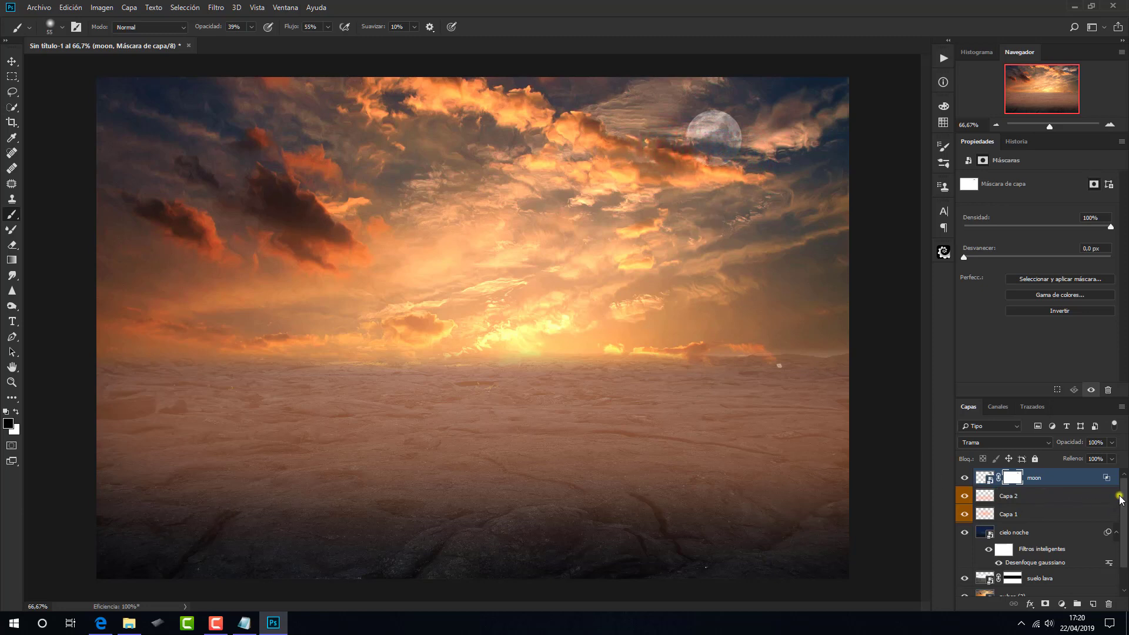
pyautogui.moveTo(1124, 494); pyautogui.dragTo(1124, 540)
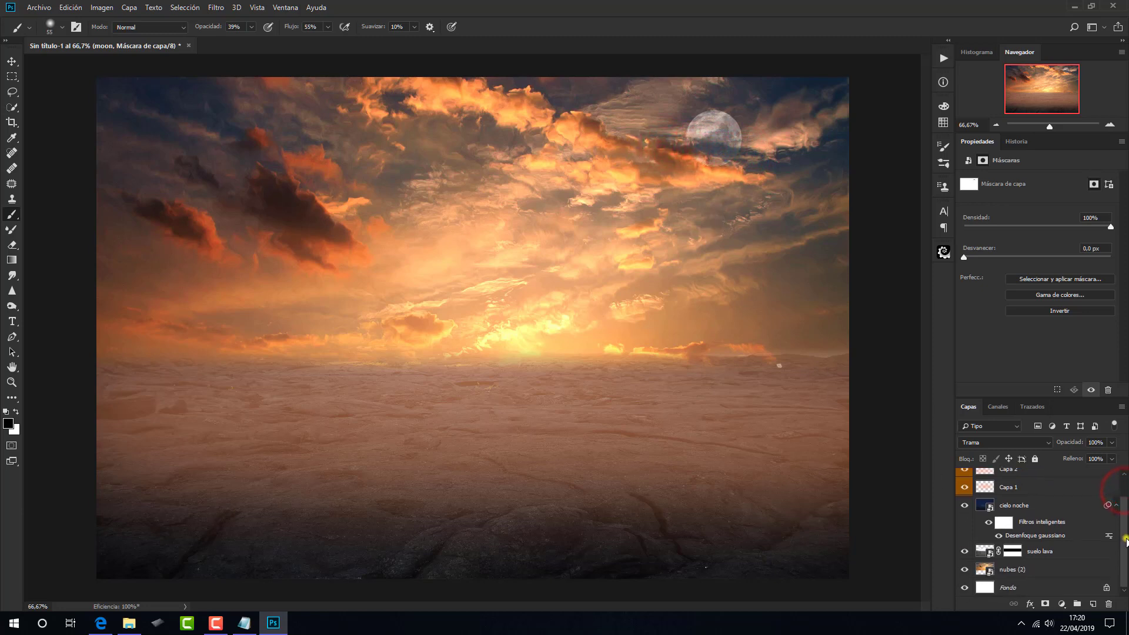
# - Group the layers from moon down to nubes (2) and name the group 'fondo'
pyautogui.keyDown('shift'); pyautogui.click(1075, 565); pyautogui.keyUp('shift')
pyautogui.hotkey('ctrl', 'g')
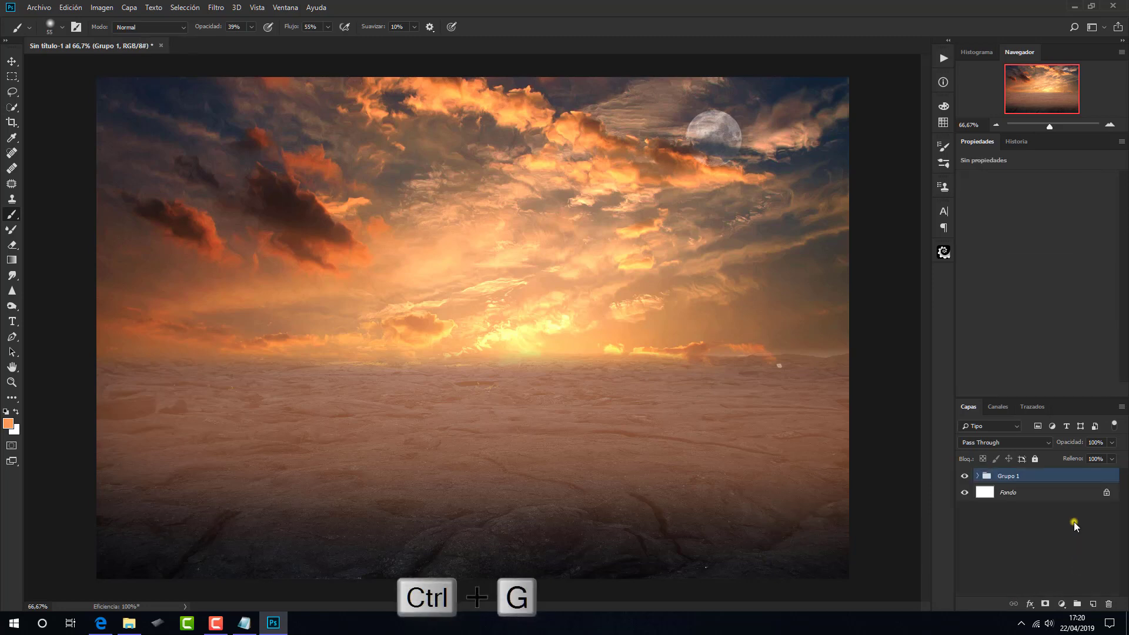
pyautogui.doubleClick(1010, 477)
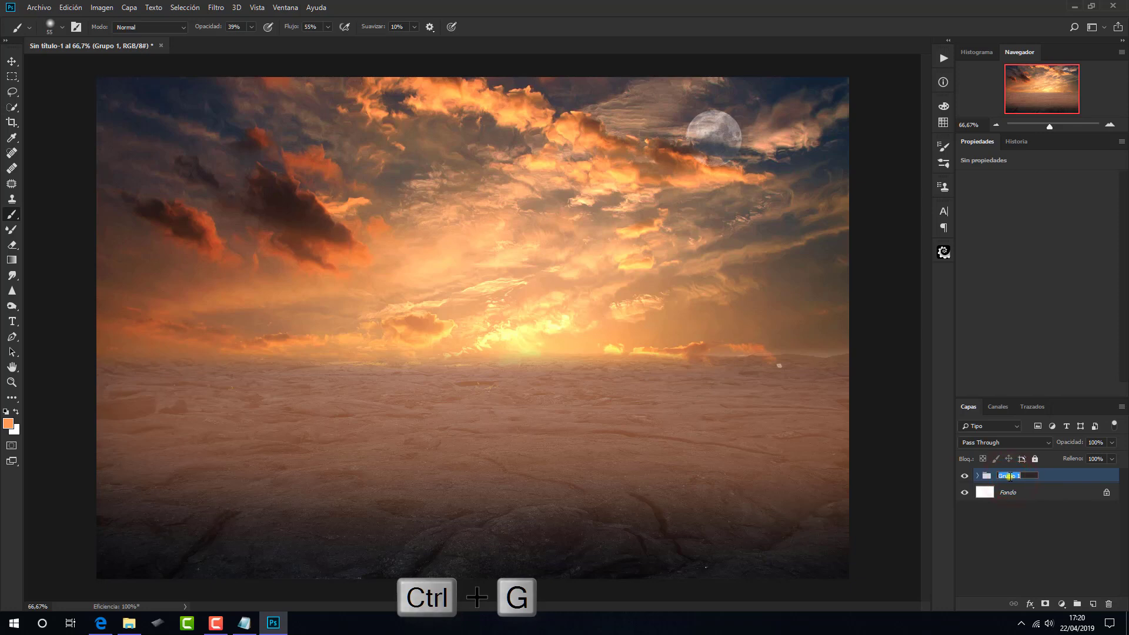
pyautogui.write('fondo')
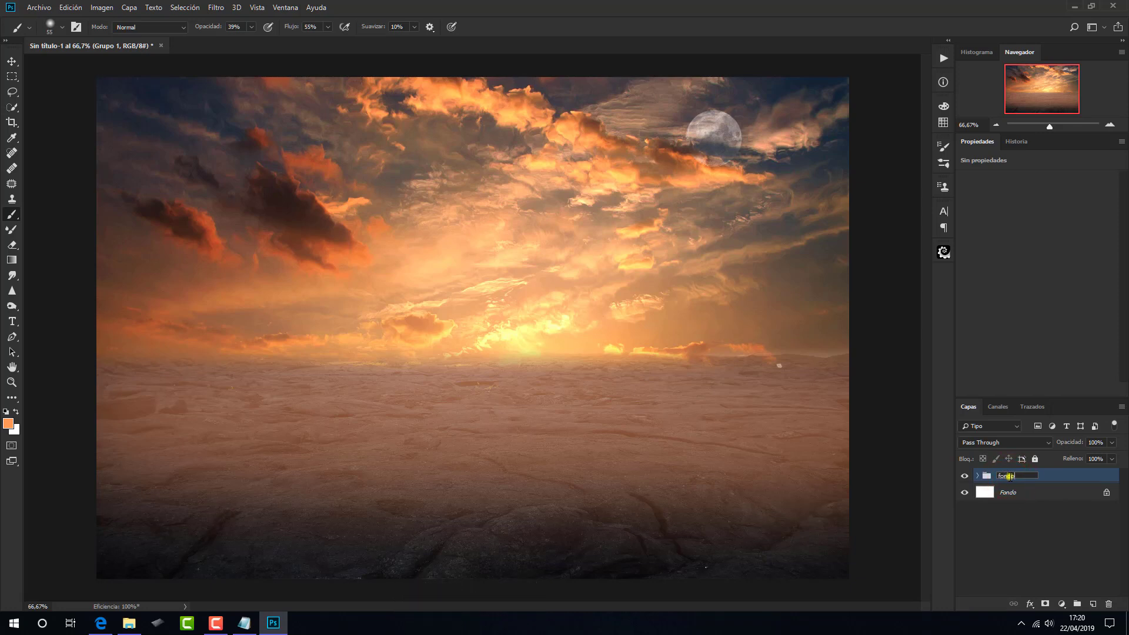
pyautogui.click(1053, 477)
pyautogui.click(131, 619)
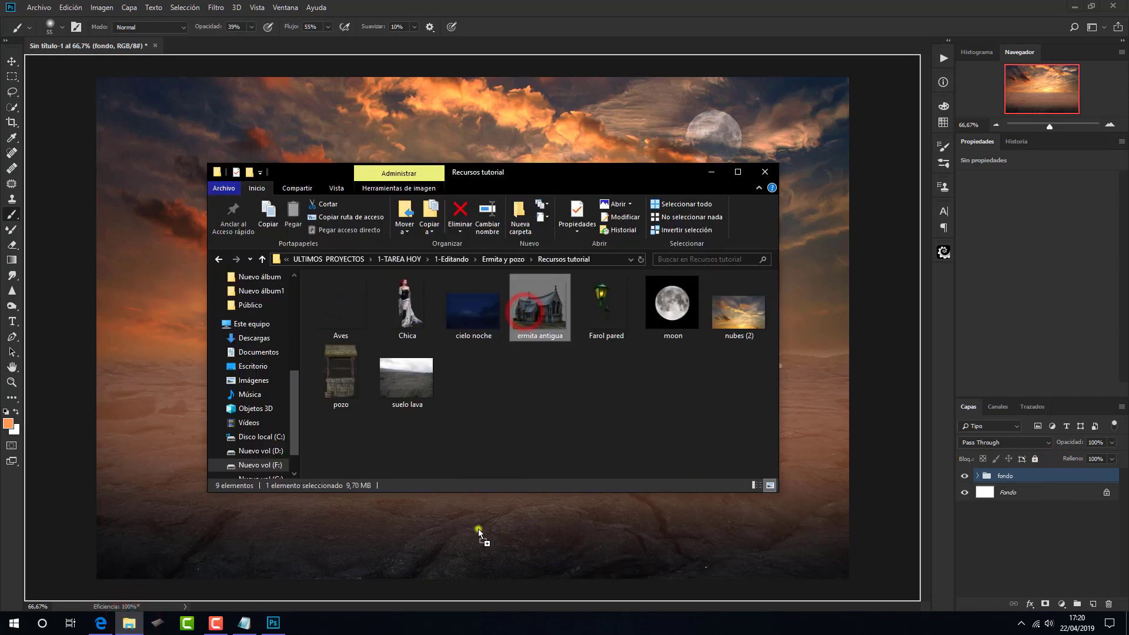
# - Place the ermita antigua image, flip it horizontally, and scale and move it to the right
pyautogui.moveTo(522, 324); pyautogui.dragTo(478, 531)
pyautogui.rightClick(476, 433)
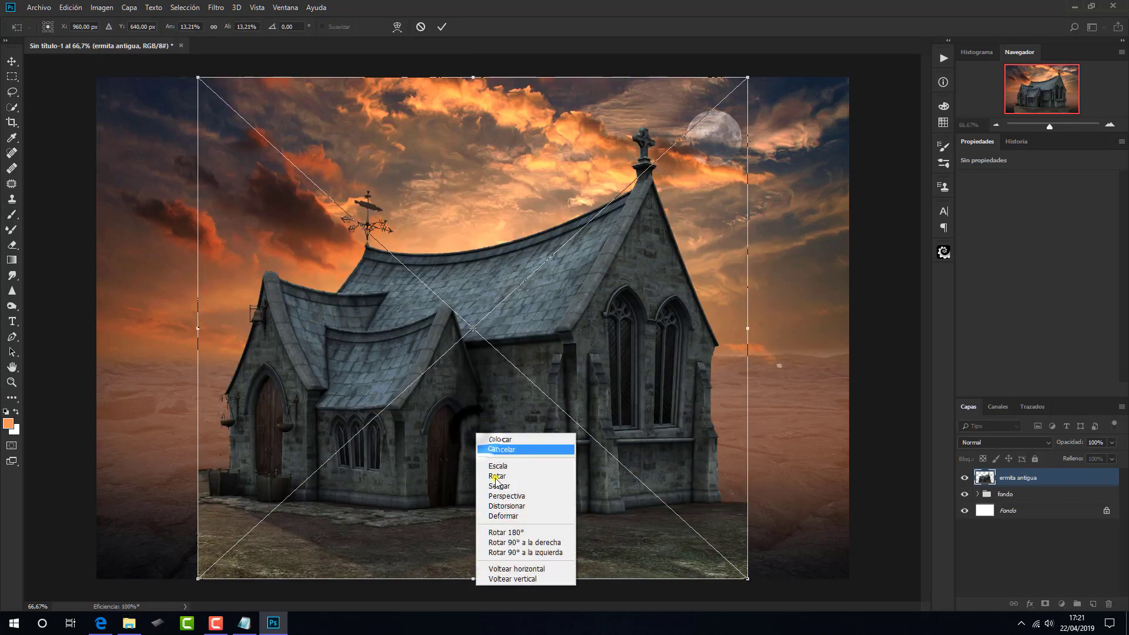
pyautogui.click(533, 570)
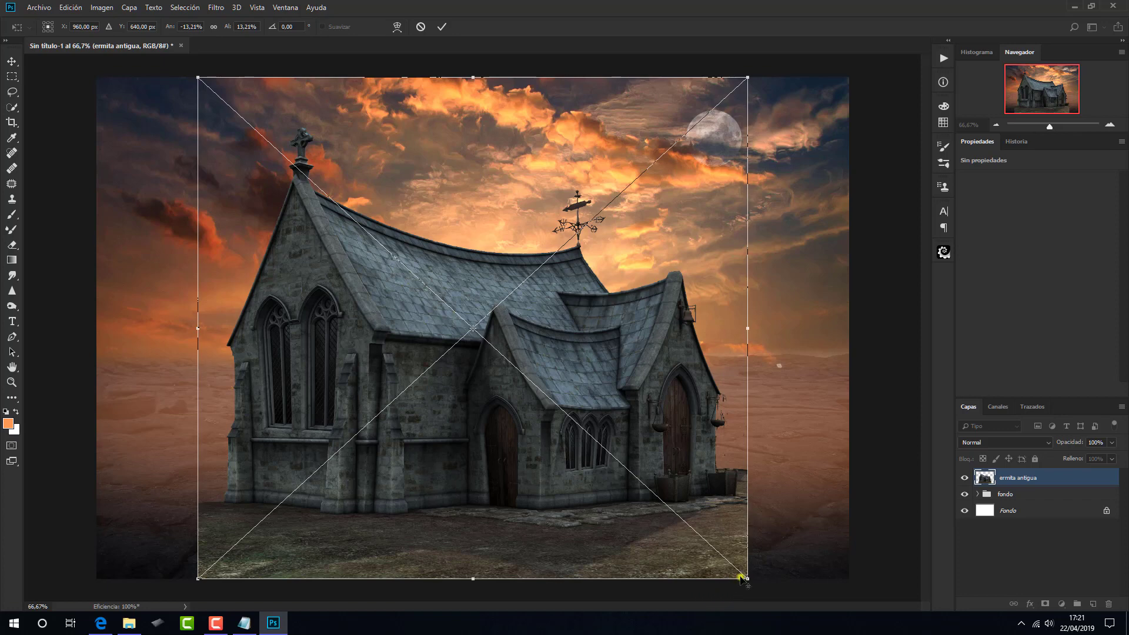
pyautogui.moveTo(747, 578)
pyautogui.mouseDown()
pyautogui.moveTo(648, 501)
pyautogui.moveTo(677, 513)
pyautogui.mouseUp()
pyautogui.moveTo(469, 486); pyautogui.dragTo(690, 430)
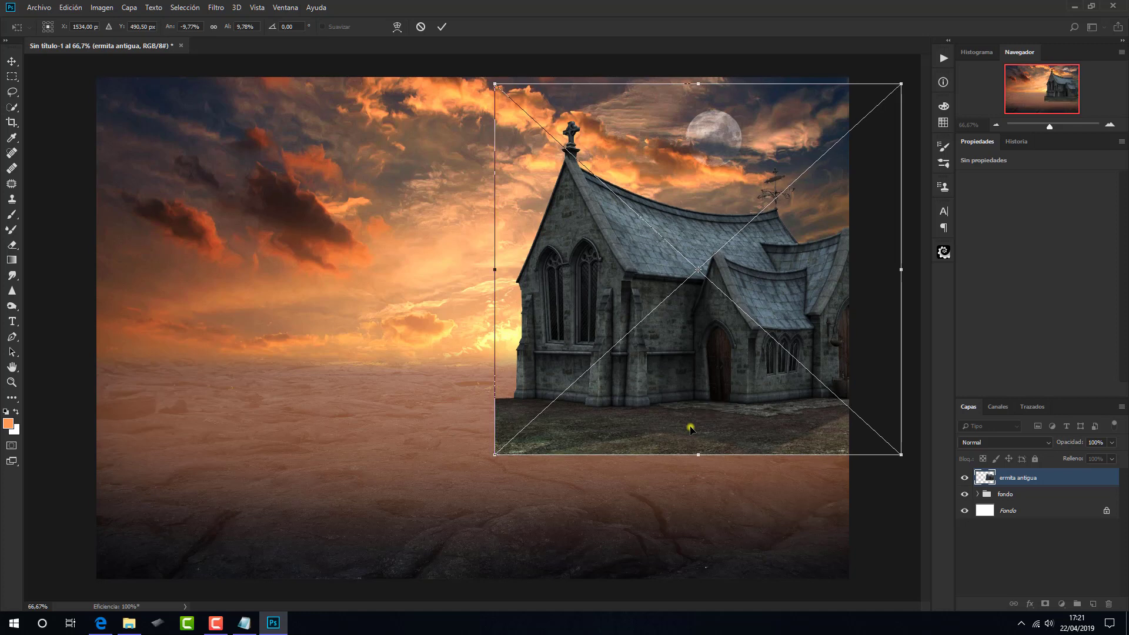
pyautogui.moveTo(690, 430); pyautogui.dragTo(695, 424)
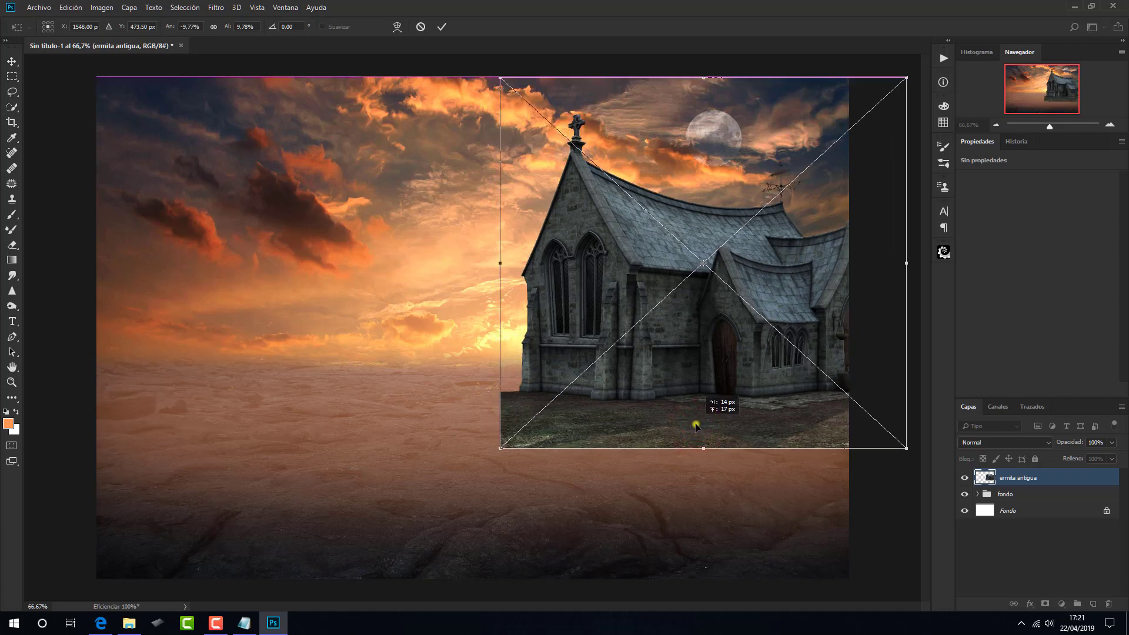
pyautogui.click(441, 27)
# - Add a layer mask to the chapel and dab away its ground patch's lower-left corner and left edge
pyautogui.press('b')
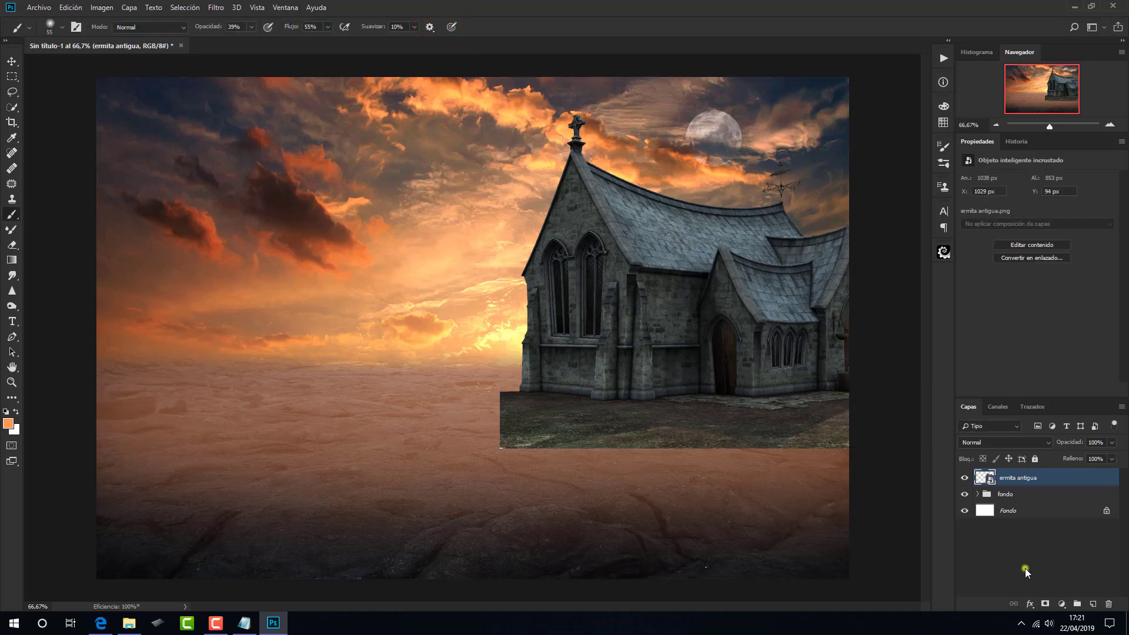
pyautogui.click(1045, 603)
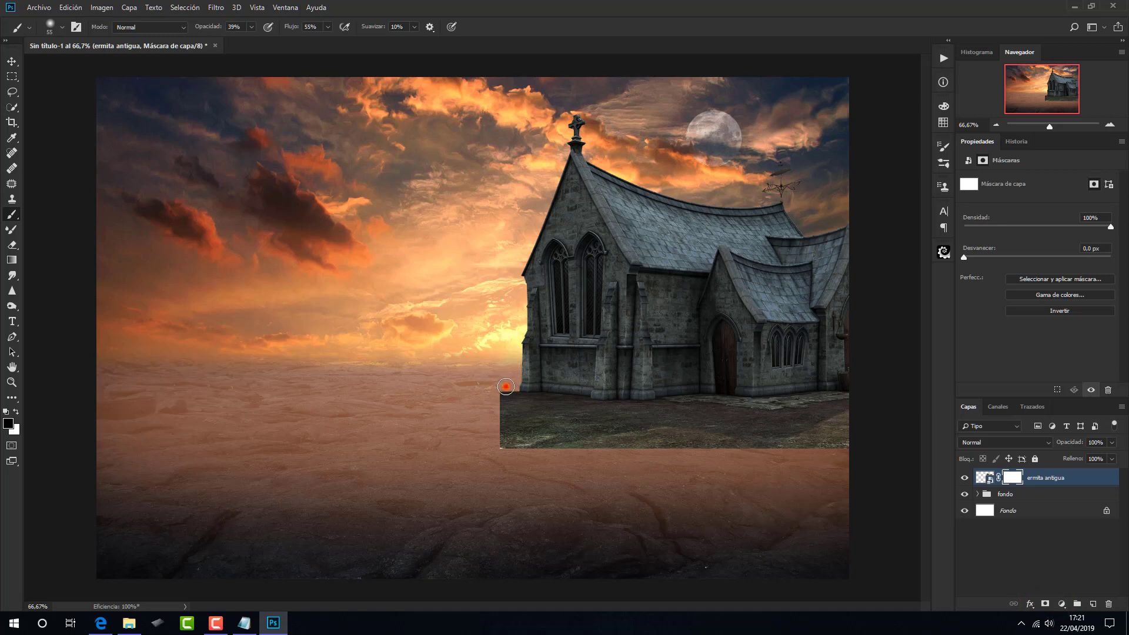
pyautogui.click(506, 386)
pyautogui.click(506, 385)
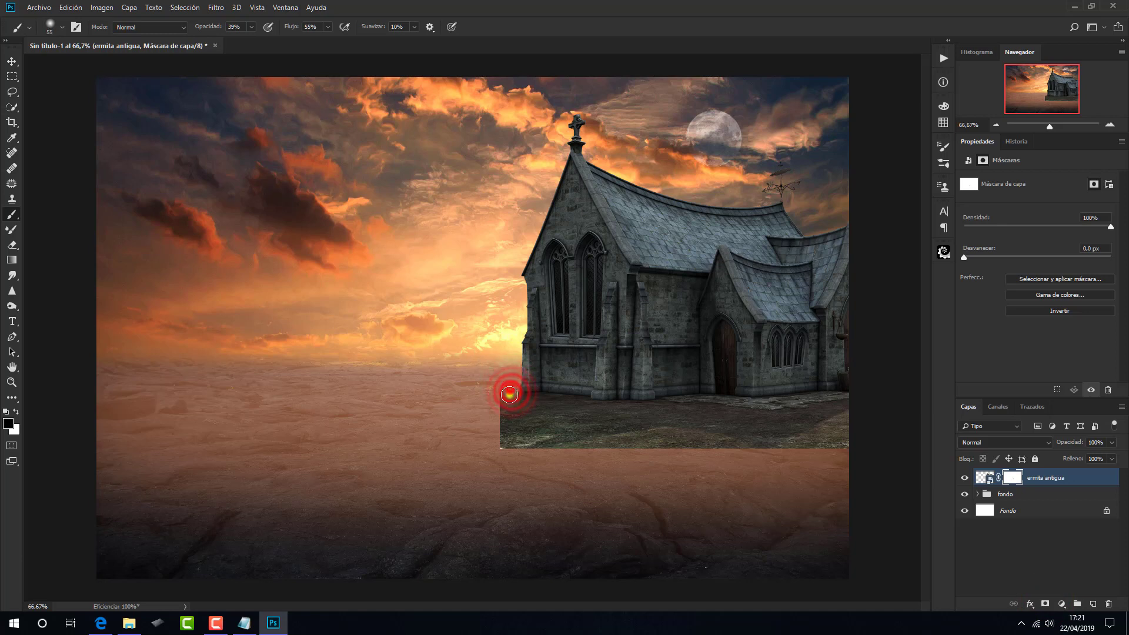
pyautogui.click(508, 392)
pyautogui.click(500, 393)
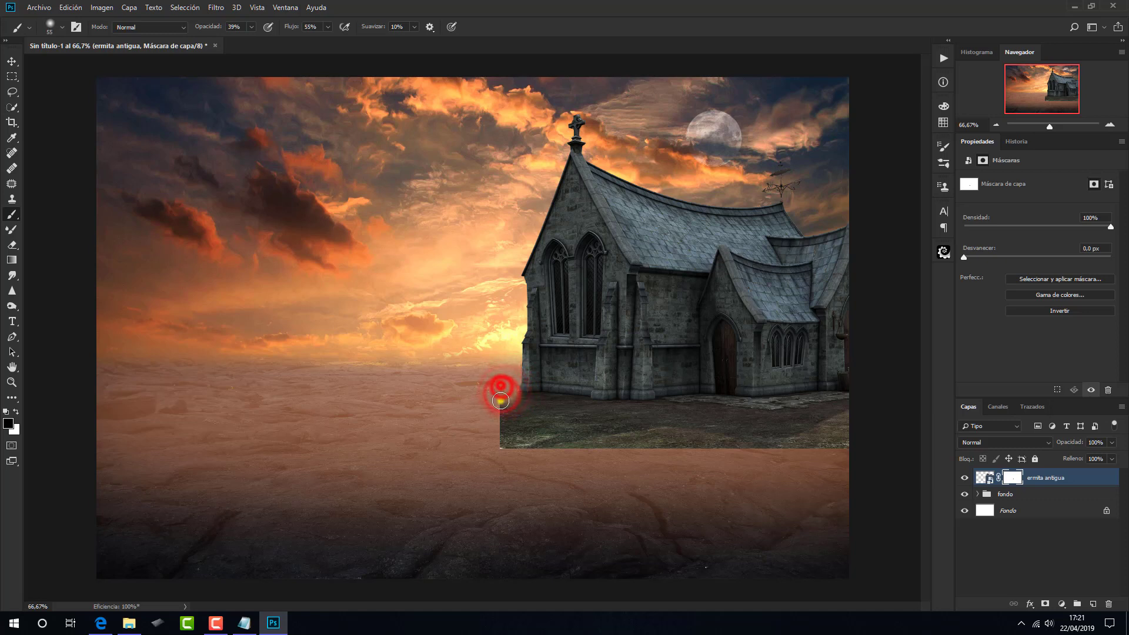
pyautogui.click(503, 392)
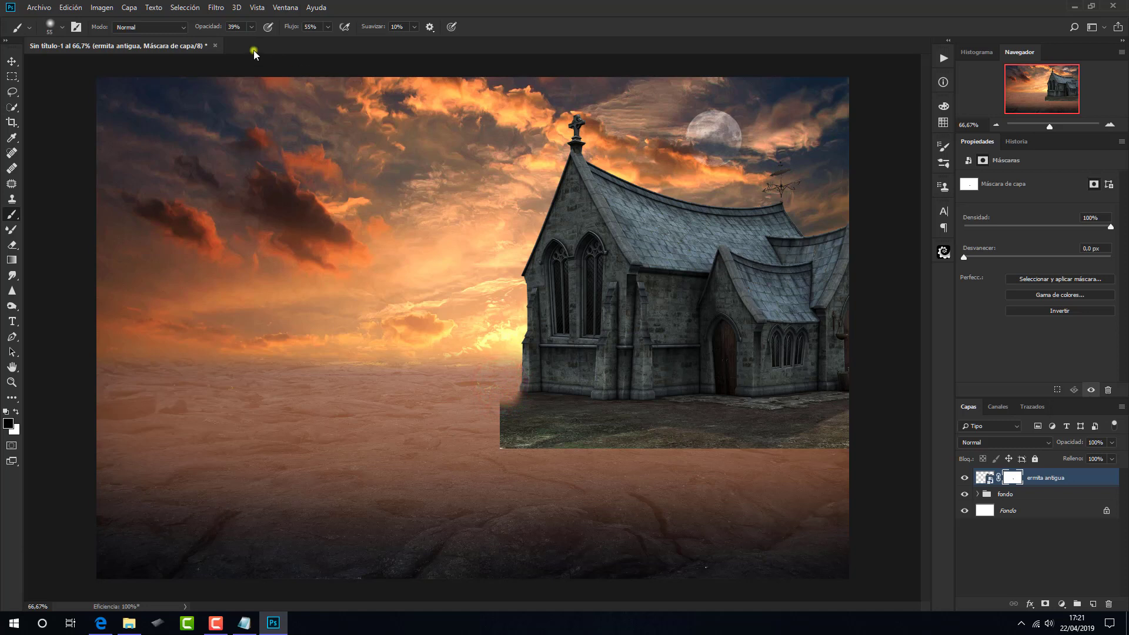
# - Raise the brush to 100% opacity and brush the ground's lower-left edges into the lava field
pyautogui.moveTo(252, 28); pyautogui.dragTo(288, 41)
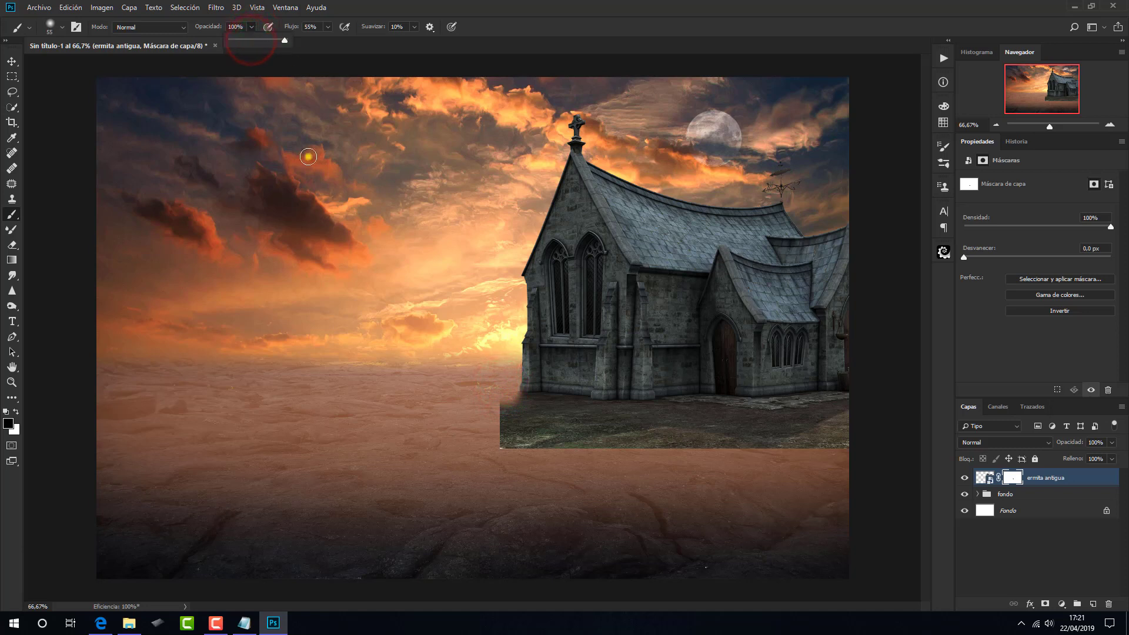
pyautogui.moveTo(497, 438); pyautogui.dragTo(494, 391)
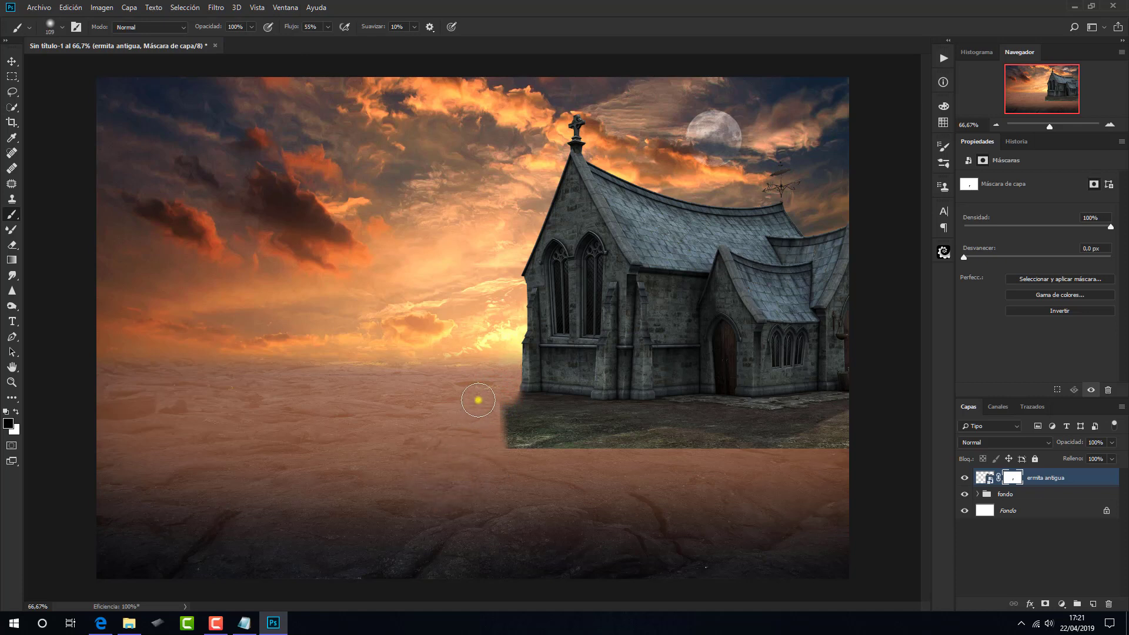
pyautogui.moveTo(482, 392)
pyautogui.mouseDown()
pyautogui.moveTo(554, 476)
pyautogui.moveTo(511, 414)
pyautogui.moveTo(643, 453)
pyautogui.moveTo(849, 453)
pyautogui.moveTo(542, 429)
pyautogui.moveTo(721, 461)
pyautogui.moveTo(855, 459)
pyautogui.moveTo(804, 459)
pyautogui.mouseUp()
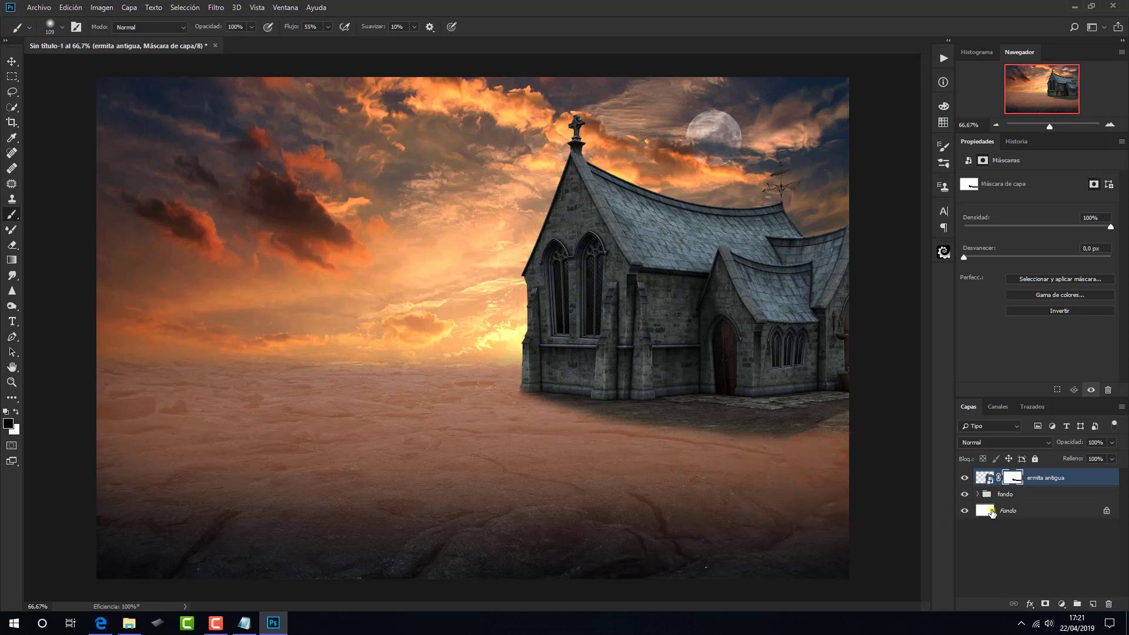
pyautogui.click(1077, 475)
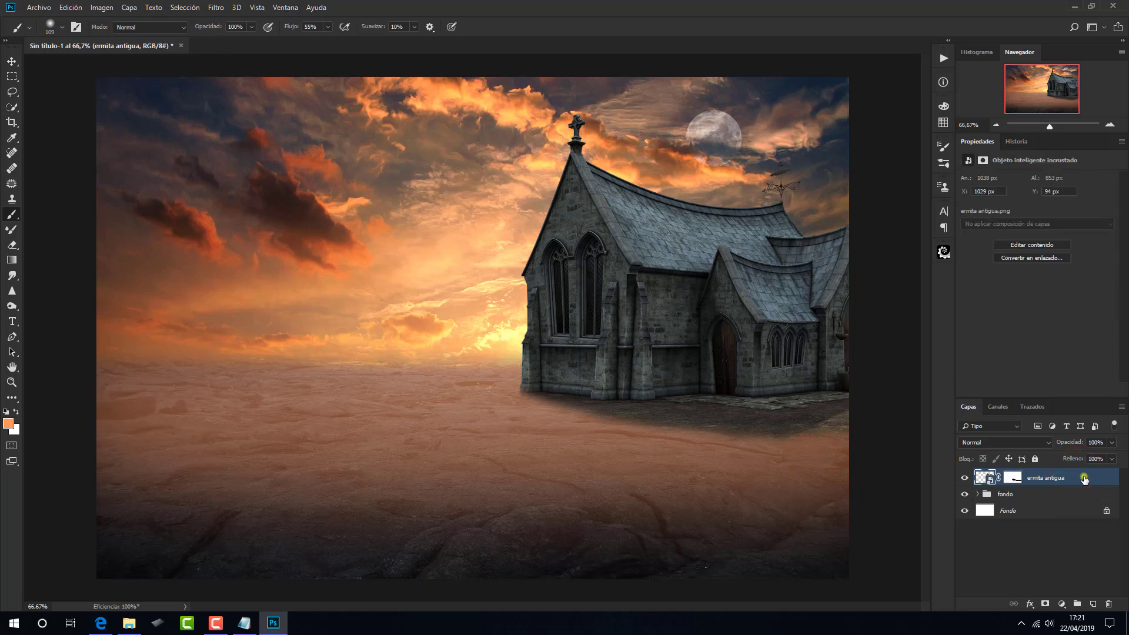
# - Give the ermita antigua layer a peach Sombra interior effect in Sobreexponer color mode
pyautogui.doubleClick(1084, 477)
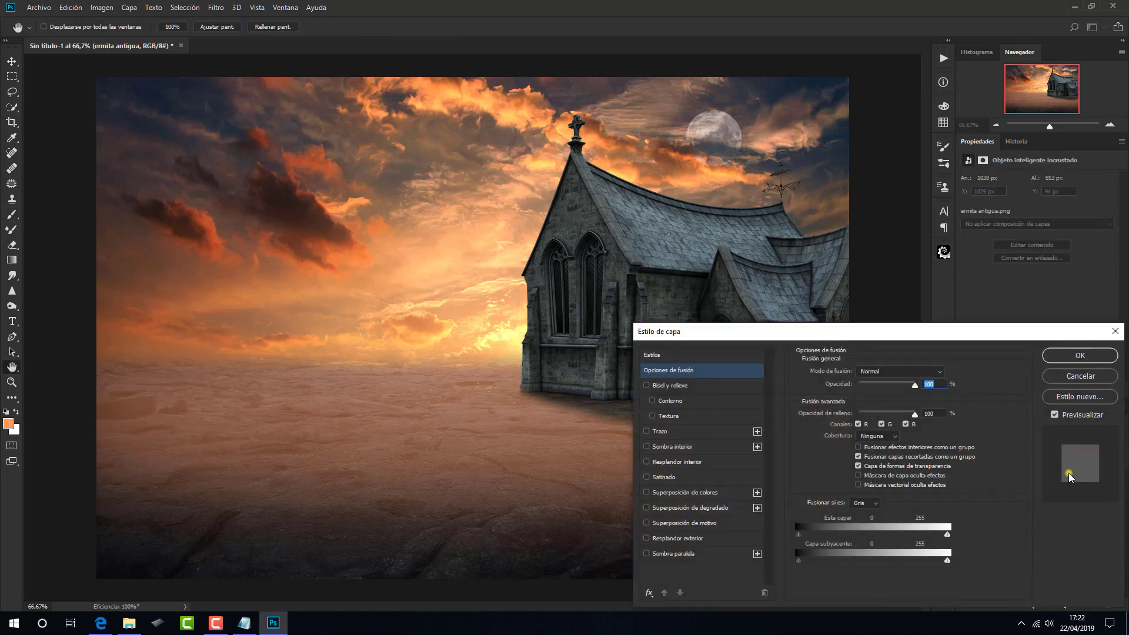
pyautogui.click(718, 446)
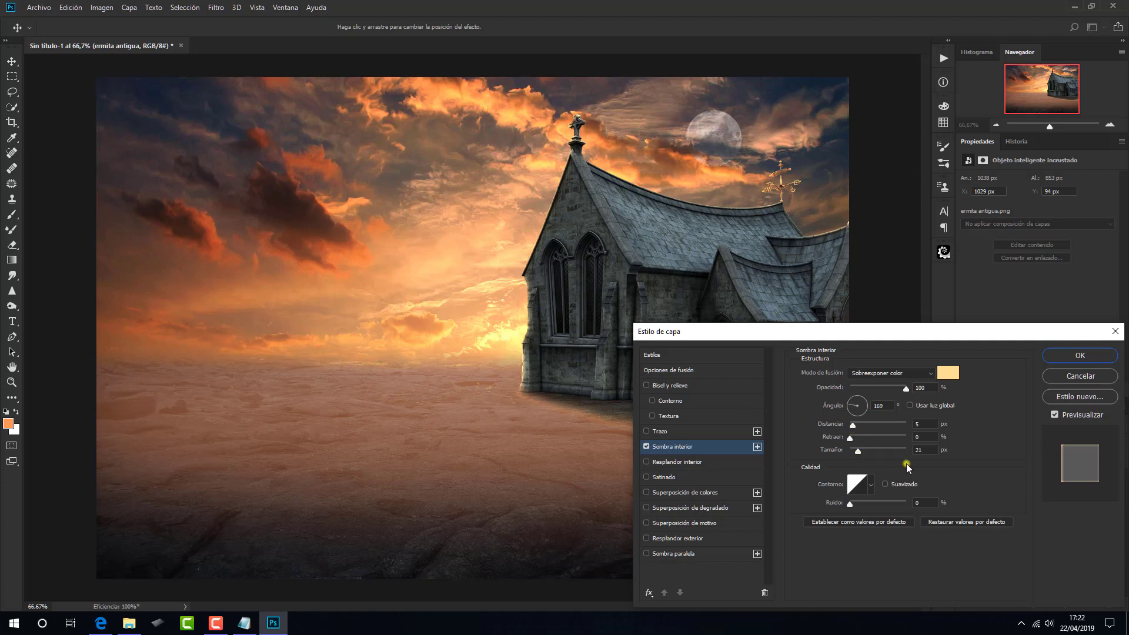
pyautogui.click(1065, 356)
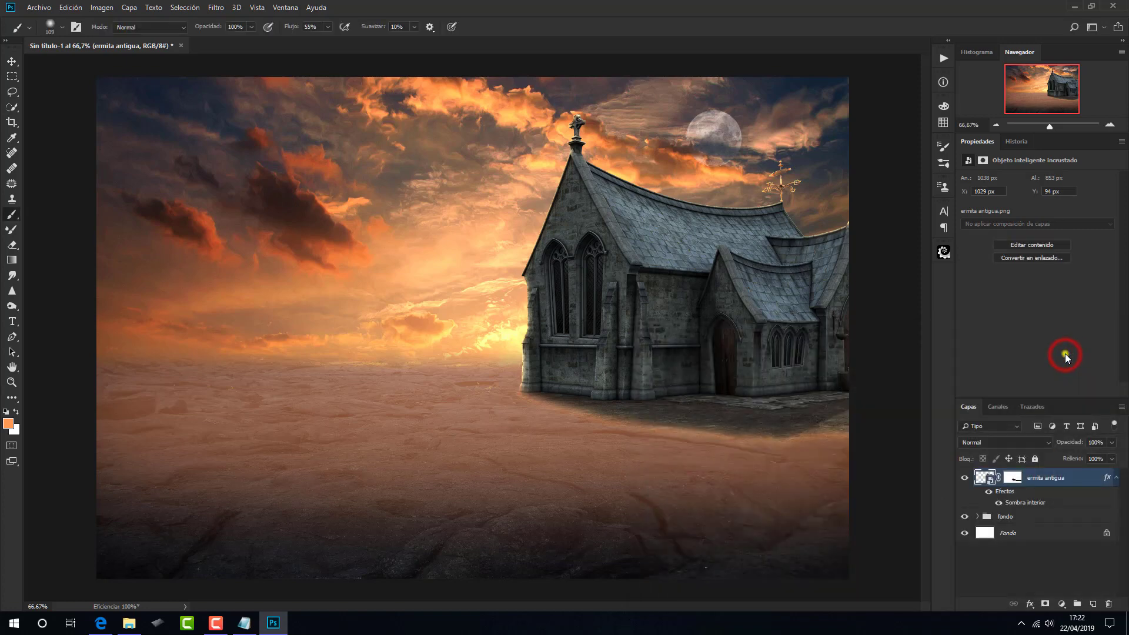
# - Turn the chapel's inner shadow into its own layer with Crear capa and add a mask to it
pyautogui.rightClick(1018, 502)
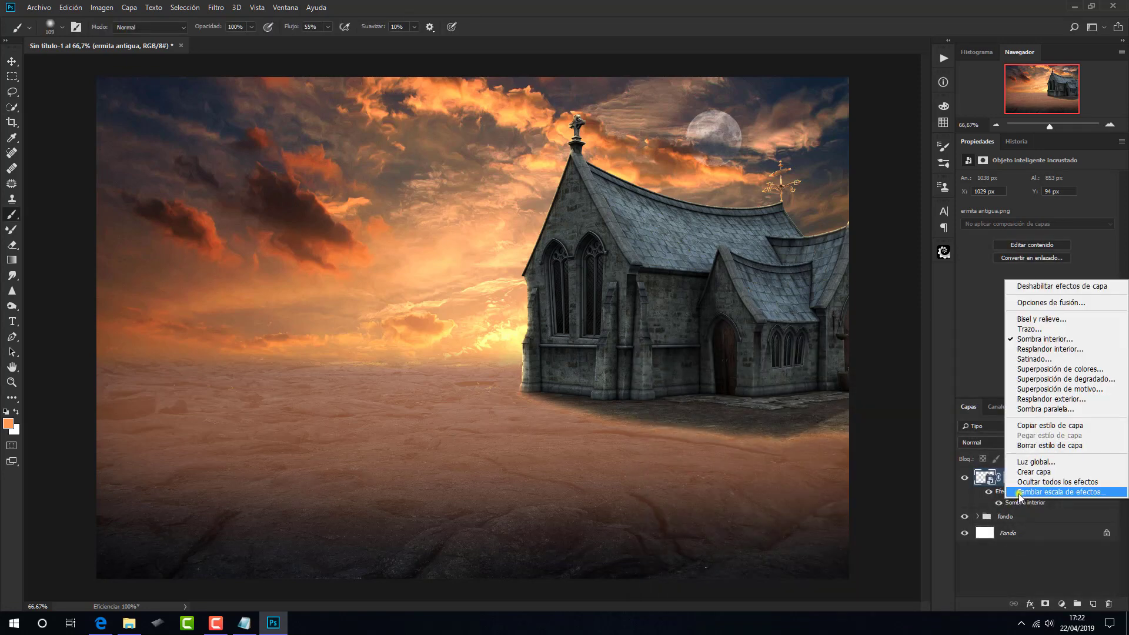
pyautogui.click(1023, 472)
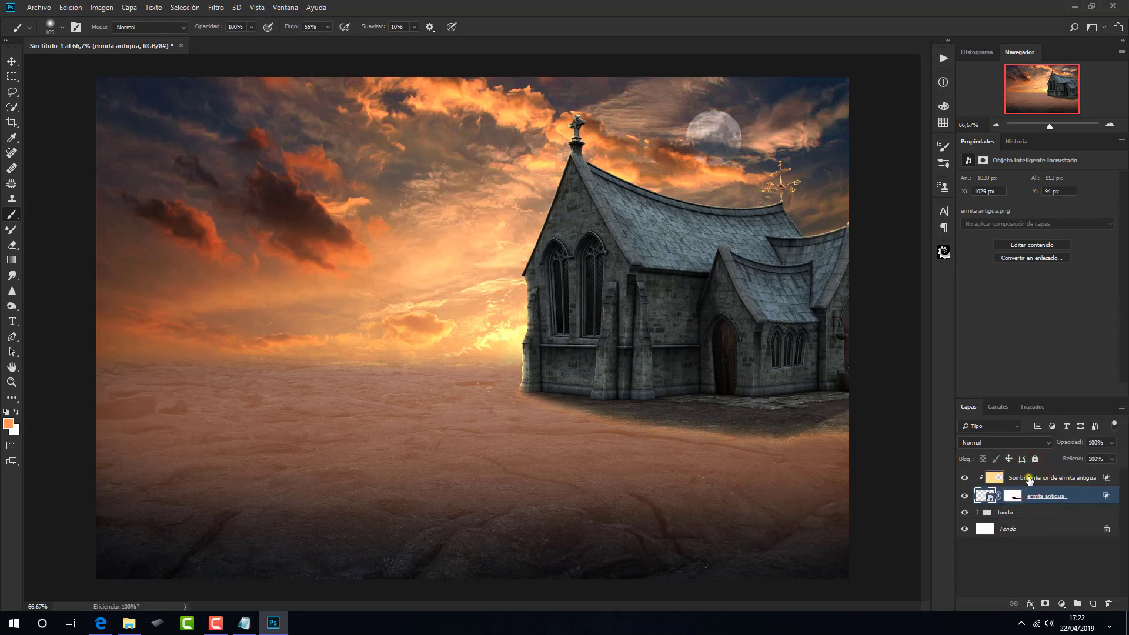
pyautogui.click(1029, 477)
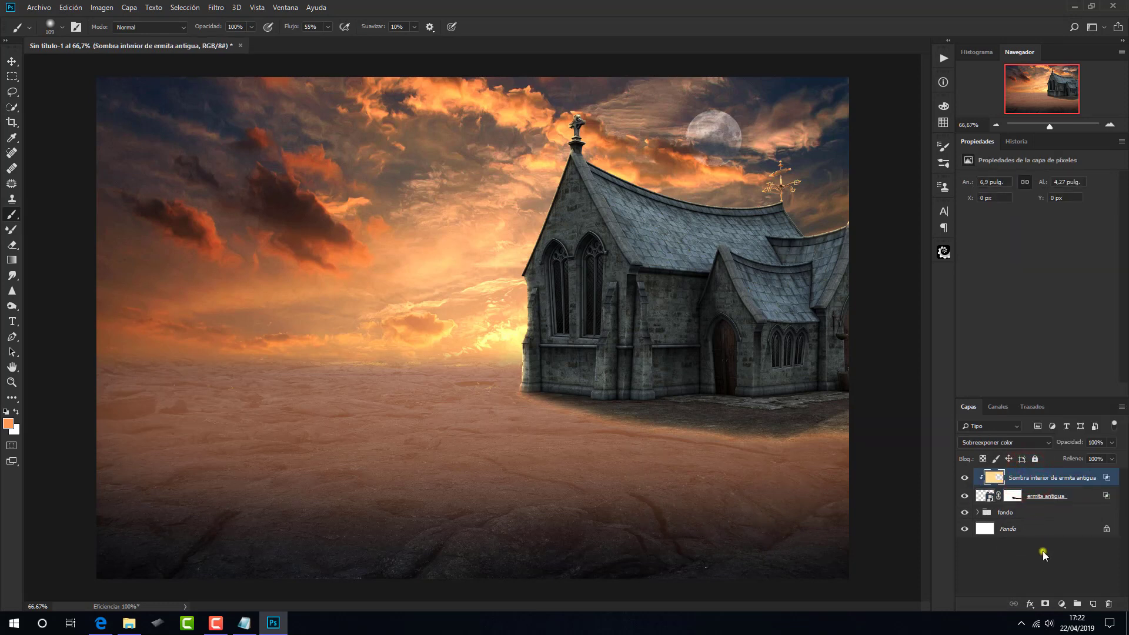
pyautogui.click(1045, 603)
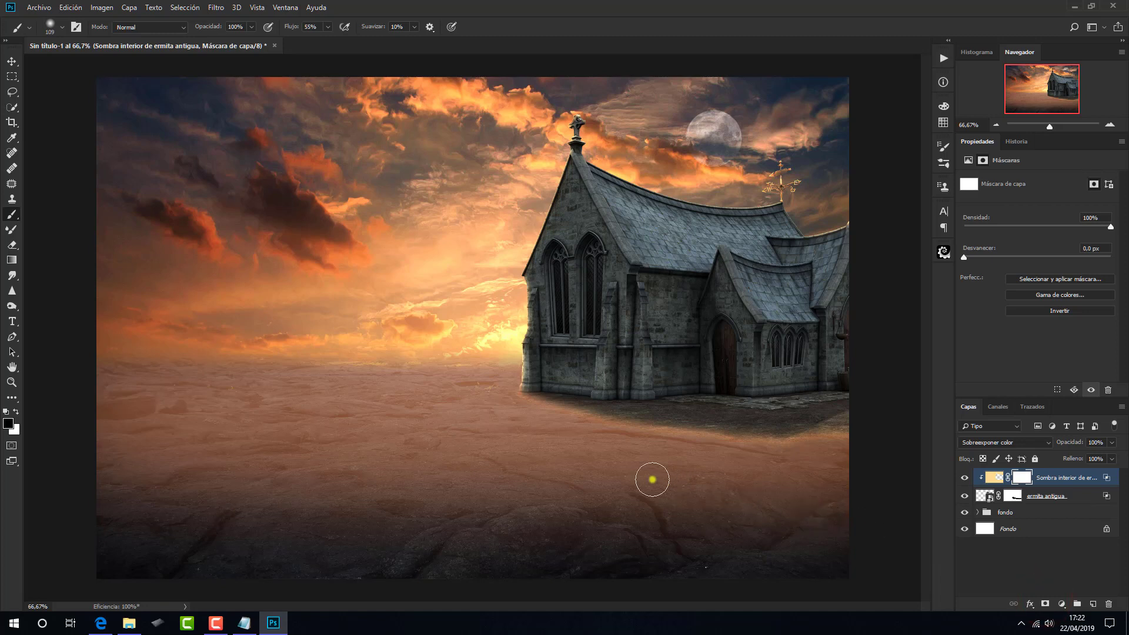
# - Paint out the glow below the chapel's base and near the roof's right edge
pyautogui.click(505, 405)
pyautogui.moveTo(642, 440); pyautogui.dragTo(846, 445)
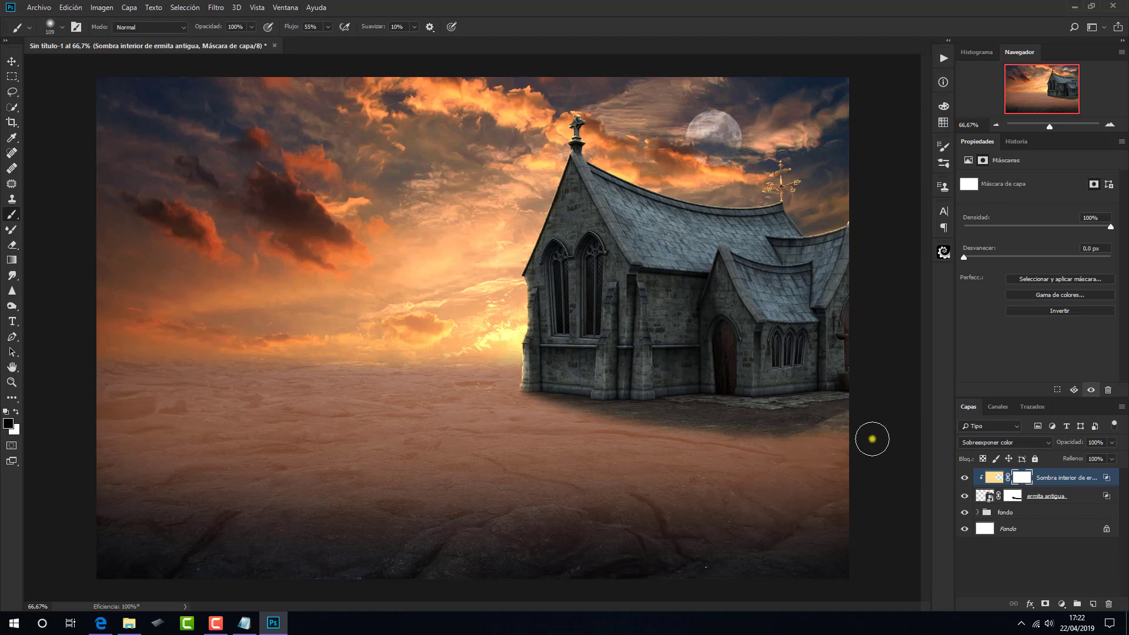
pyautogui.moveTo(822, 236)
pyautogui.mouseDown()
pyautogui.moveTo(855, 222)
pyautogui.moveTo(815, 219)
pyautogui.moveTo(802, 166)
pyautogui.mouseUp()
# - Add a Brillo/Contraste adjustment clipped to the chapel with Brillo set to -65
pyautogui.click(1062, 604)
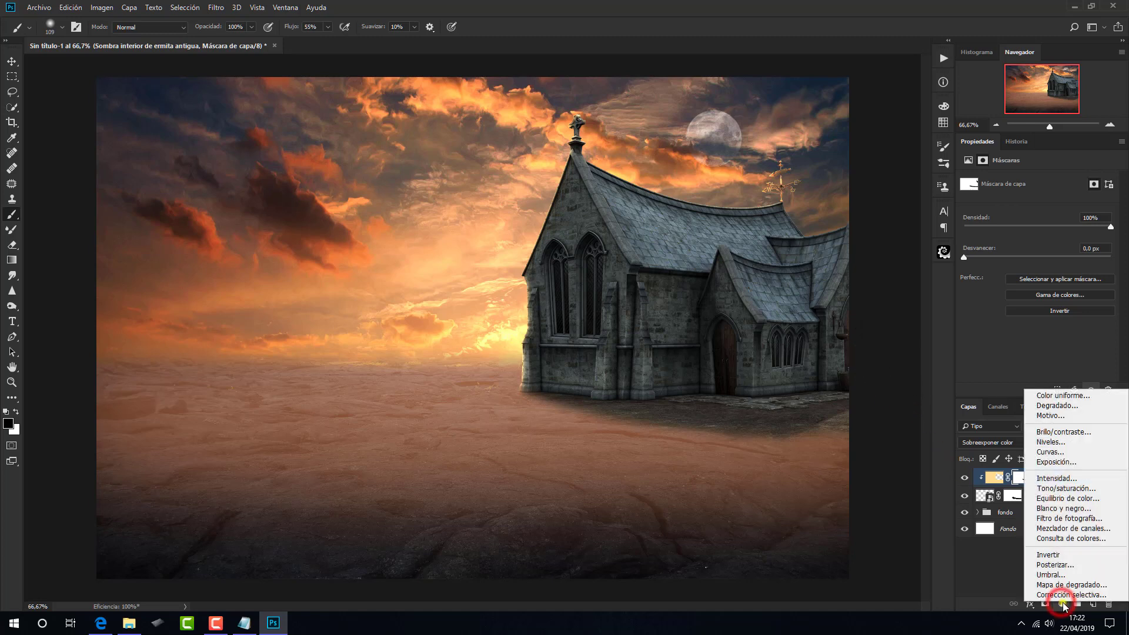
pyautogui.click(1062, 432)
pyautogui.click(1039, 390)
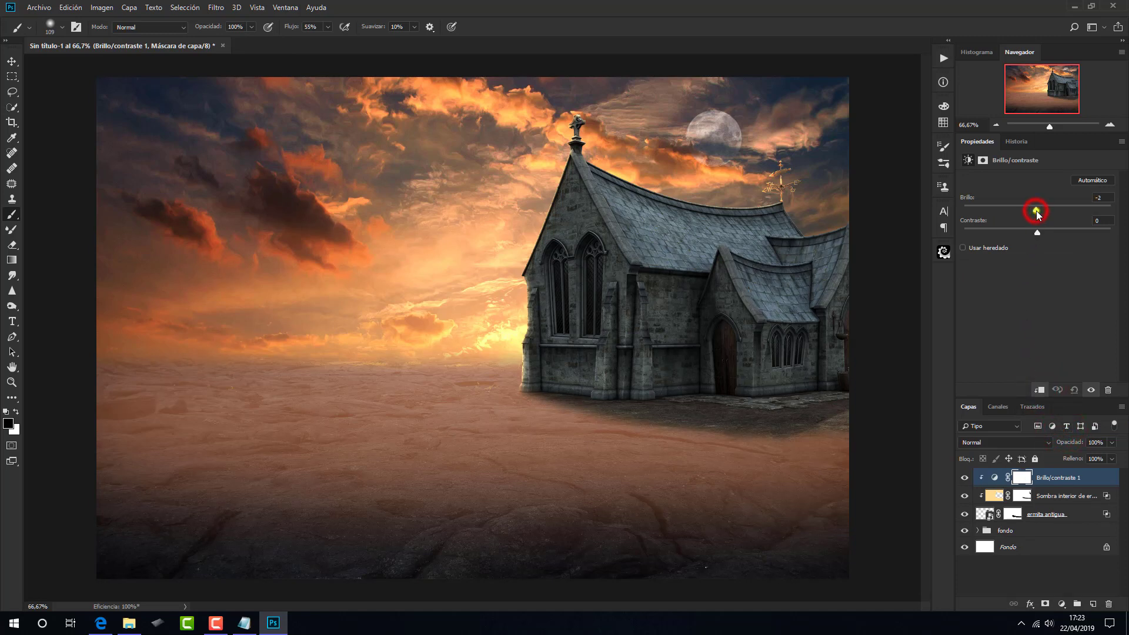
pyautogui.moveTo(1036, 210); pyautogui.dragTo(1018, 210)
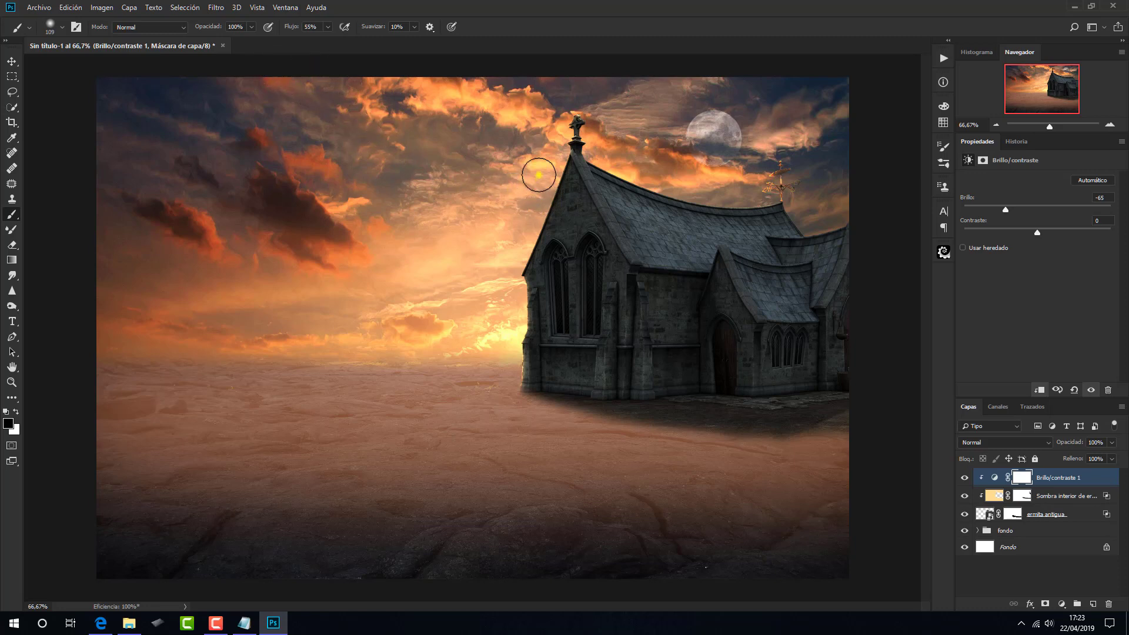
# - Paint the adjustment mask to keep the spire, roofline, left edge, weathervane and cross bright
pyautogui.click(568, 120)
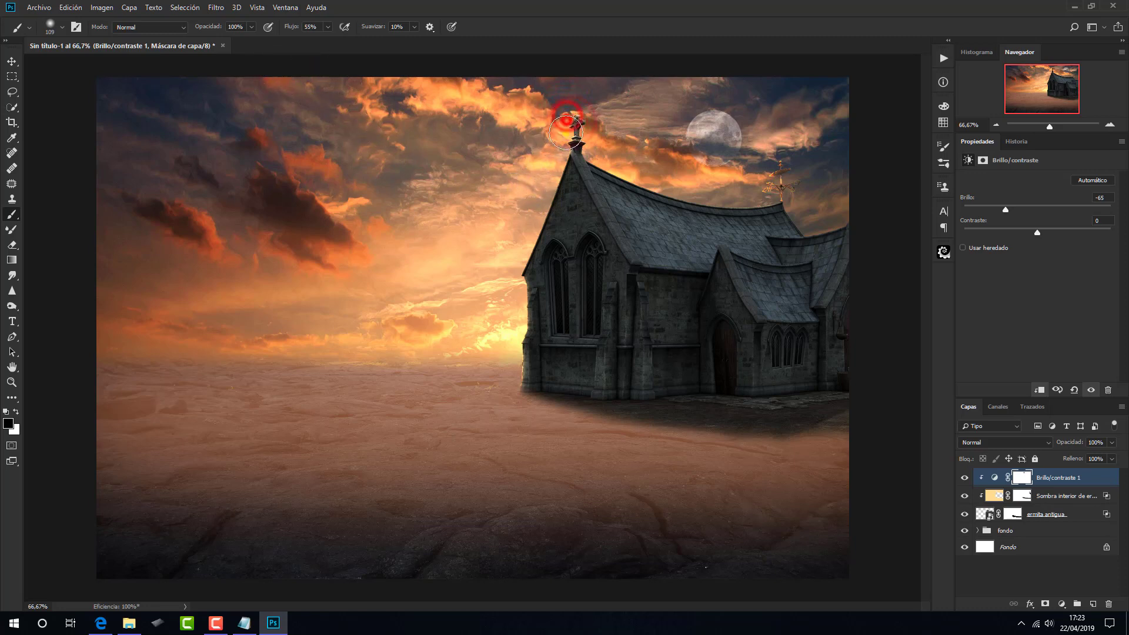
pyautogui.moveTo(559, 158); pyautogui.dragTo(526, 236)
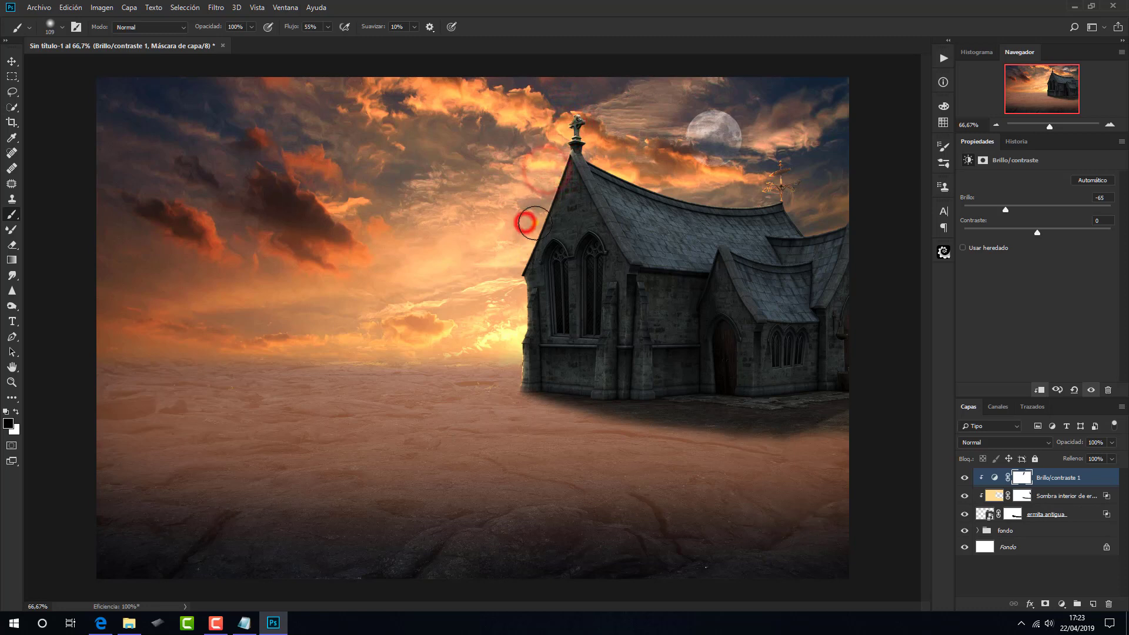
pyautogui.moveTo(542, 181); pyautogui.dragTo(515, 297)
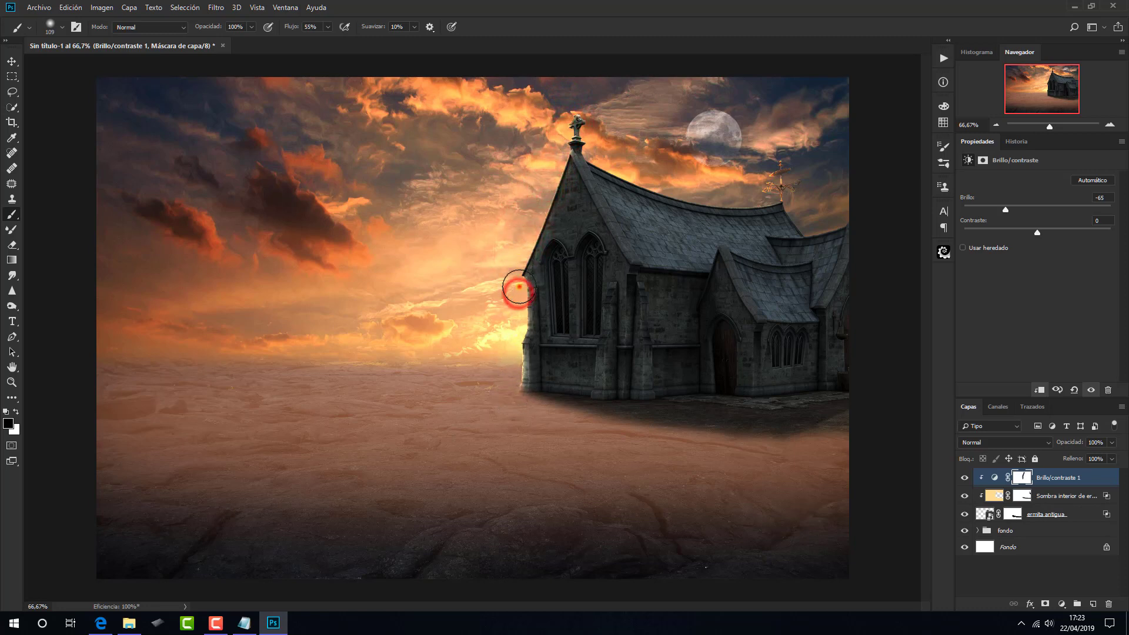
pyautogui.moveTo(518, 276); pyautogui.dragTo(519, 245)
pyautogui.click(575, 123)
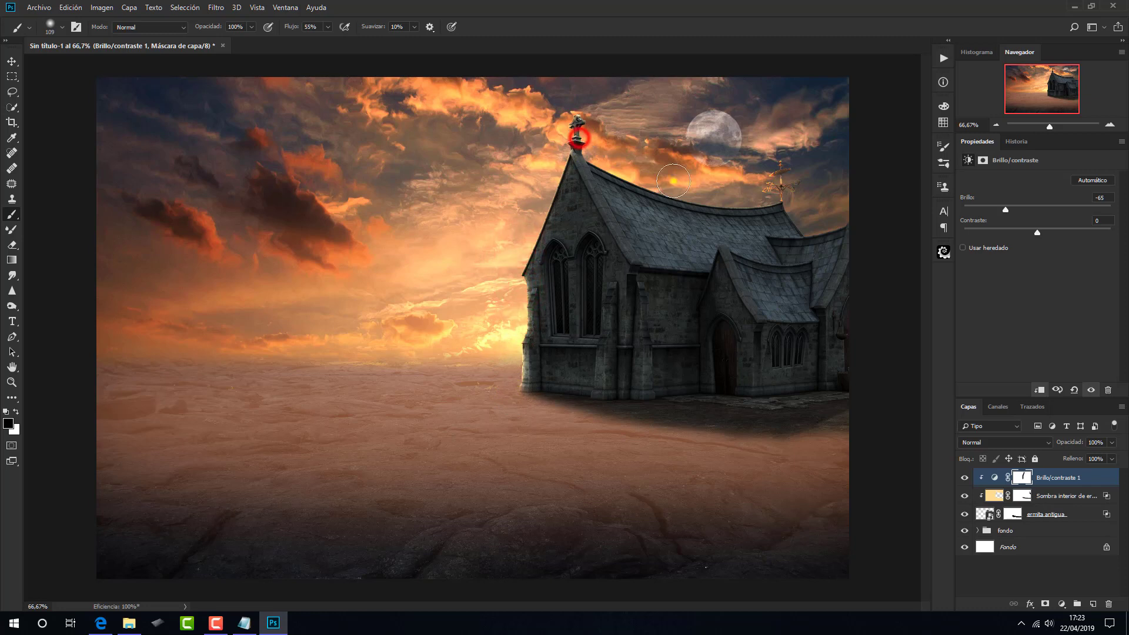
pyautogui.click(678, 177)
pyautogui.click(759, 177)
pyautogui.moveTo(766, 195)
pyautogui.mouseDown()
pyautogui.moveTo(570, 133)
pyautogui.moveTo(575, 121)
pyautogui.mouseUp()
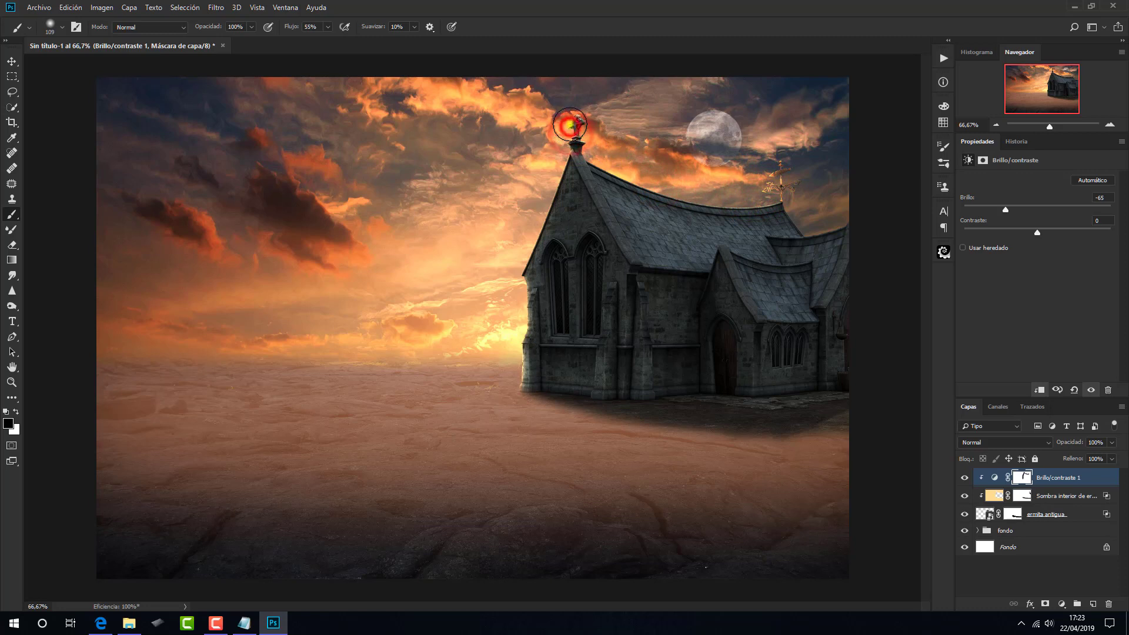
pyautogui.click(595, 369)
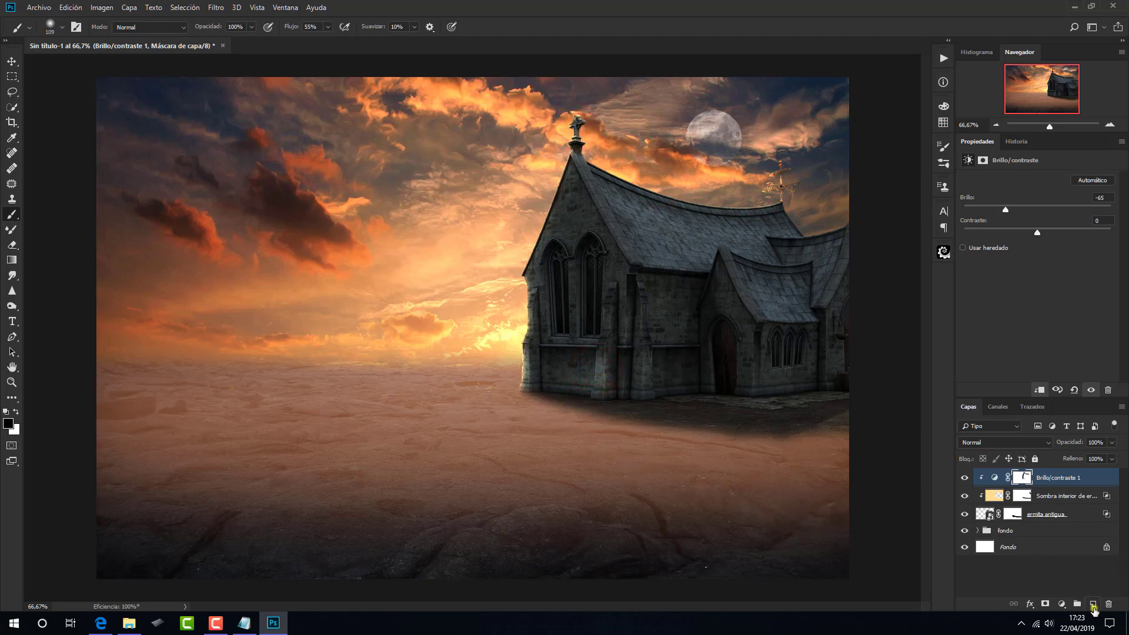
# - Add a new layer Capa 3 with a grey label, reset colours to black and white, and lower brush flow
pyautogui.click(1093, 605)
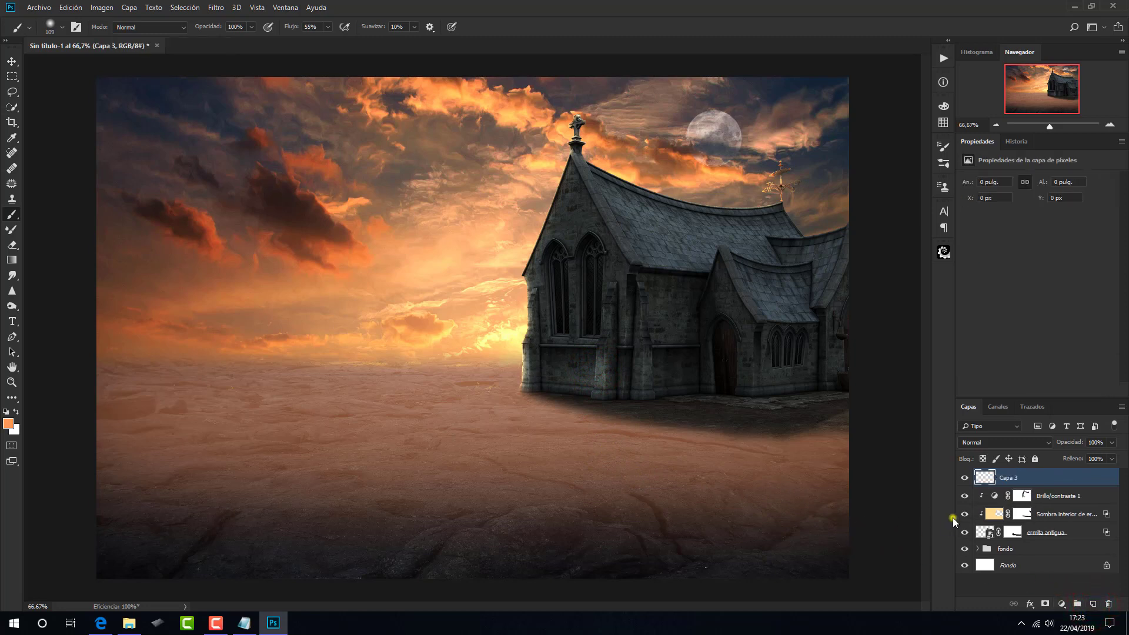
pyautogui.rightClick(965, 478)
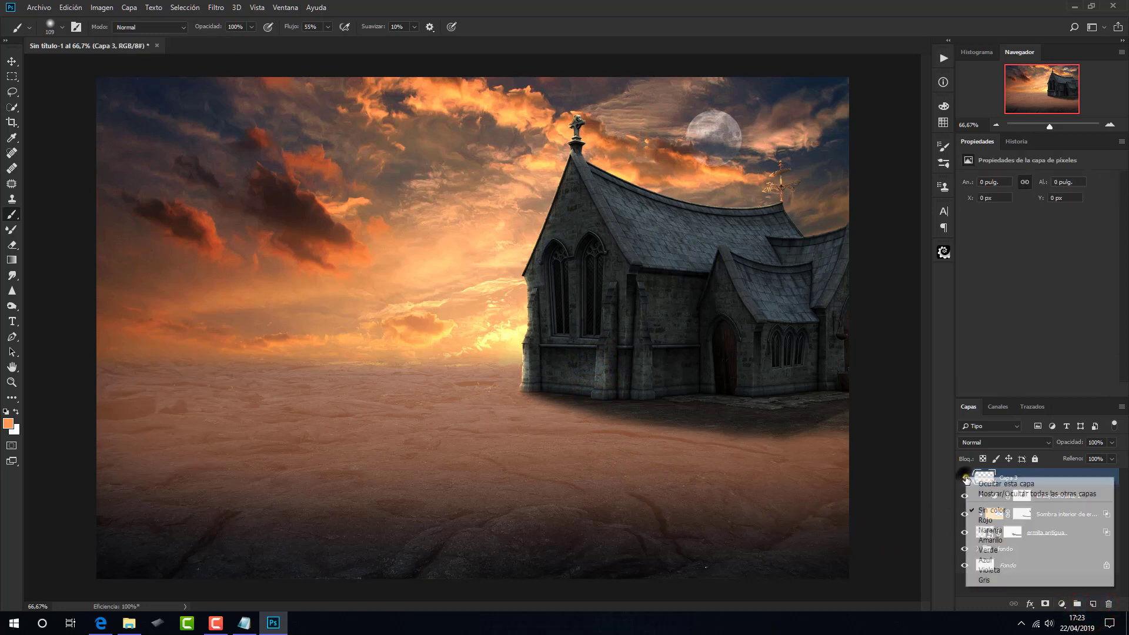
pyautogui.click(992, 581)
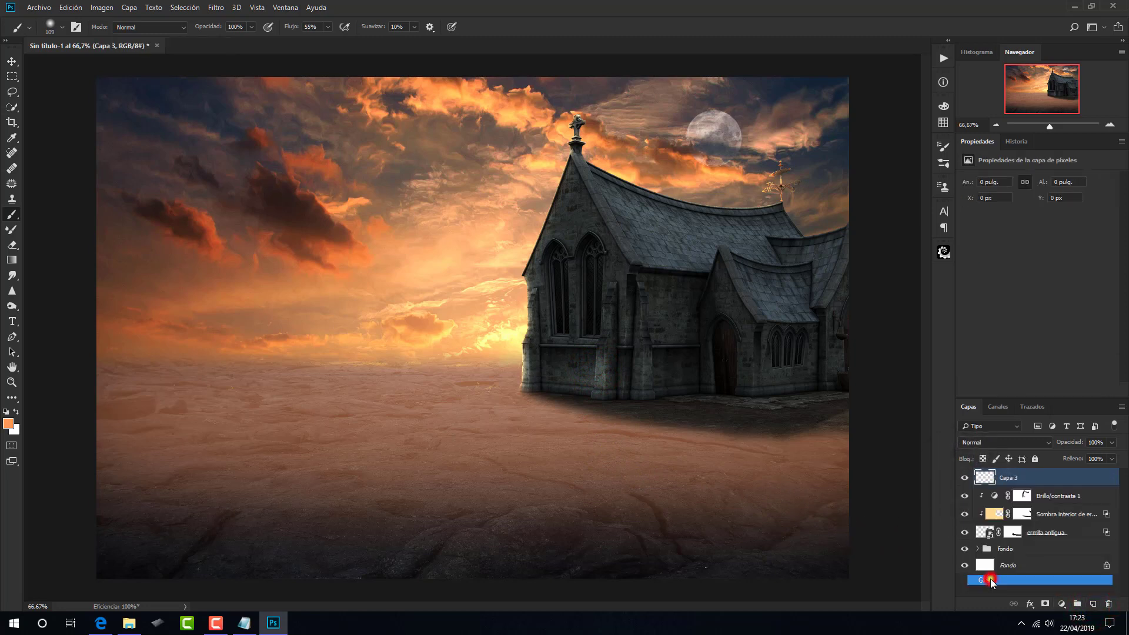
pyautogui.click(6, 412)
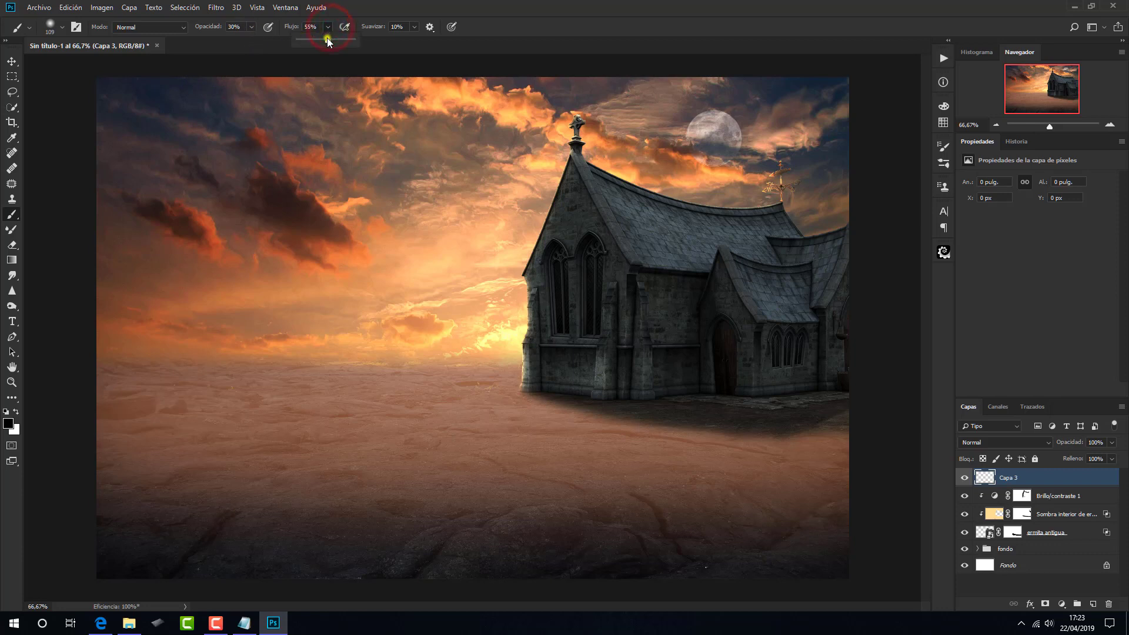
pyautogui.moveTo(327, 37); pyautogui.dragTo(325, 38)
# - Paint soft black shading over the chapel's base, pillar, walls and roof
pyautogui.moveTo(547, 391)
pyautogui.mouseDown()
pyautogui.moveTo(599, 383)
pyautogui.moveTo(622, 396)
pyautogui.moveTo(627, 345)
pyautogui.mouseUp()
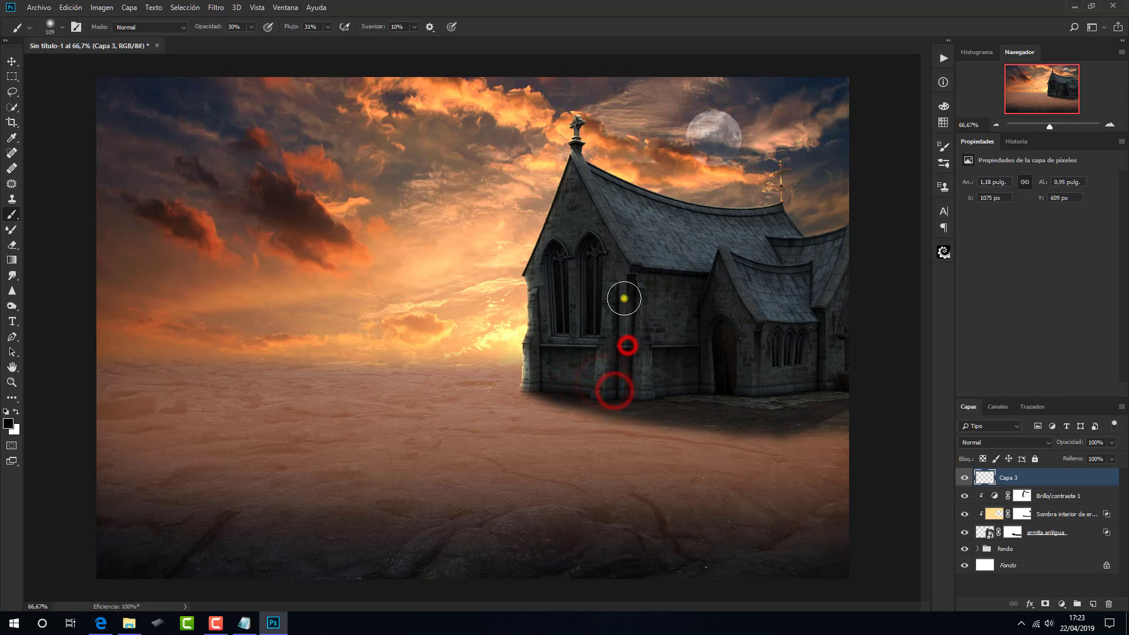
pyautogui.moveTo(624, 298)
pyautogui.mouseDown()
pyautogui.moveTo(622, 277)
pyautogui.moveTo(633, 383)
pyautogui.moveTo(663, 416)
pyautogui.moveTo(759, 423)
pyautogui.moveTo(738, 398)
pyautogui.moveTo(767, 368)
pyautogui.mouseUp()
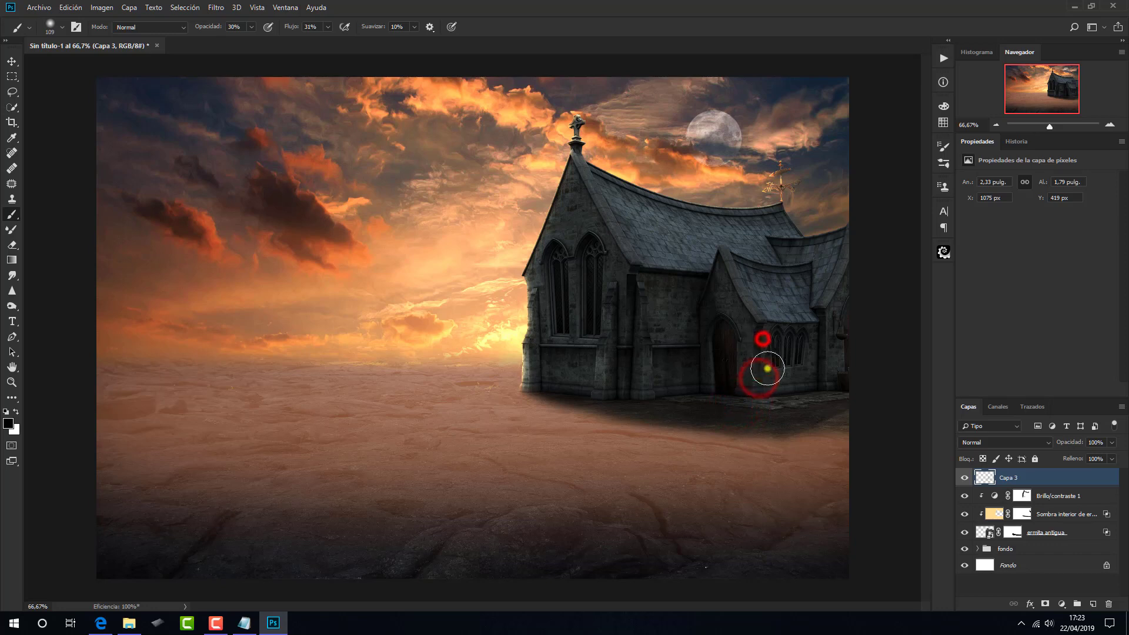
pyautogui.moveTo(746, 433)
pyautogui.mouseDown()
pyautogui.moveTo(836, 446)
pyautogui.moveTo(881, 431)
pyautogui.moveTo(768, 428)
pyautogui.mouseUp()
pyautogui.moveTo(839, 433)
pyautogui.mouseDown()
pyautogui.moveTo(869, 428)
pyautogui.moveTo(737, 431)
pyautogui.moveTo(845, 378)
pyautogui.moveTo(840, 408)
pyautogui.mouseUp()
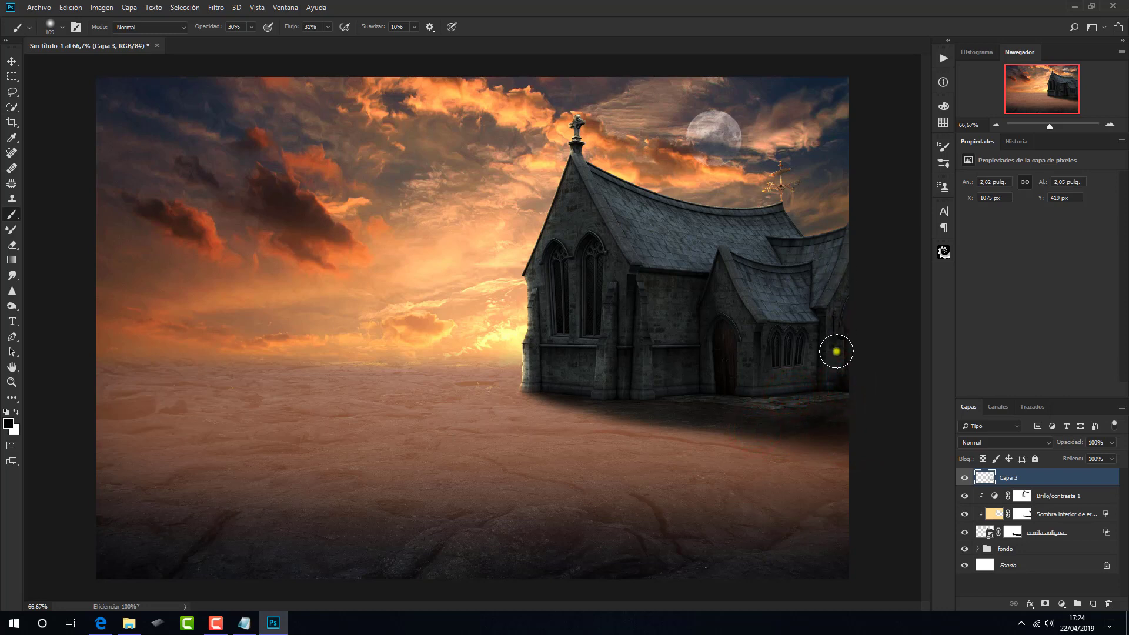
pyautogui.moveTo(839, 265); pyautogui.dragTo(839, 251)
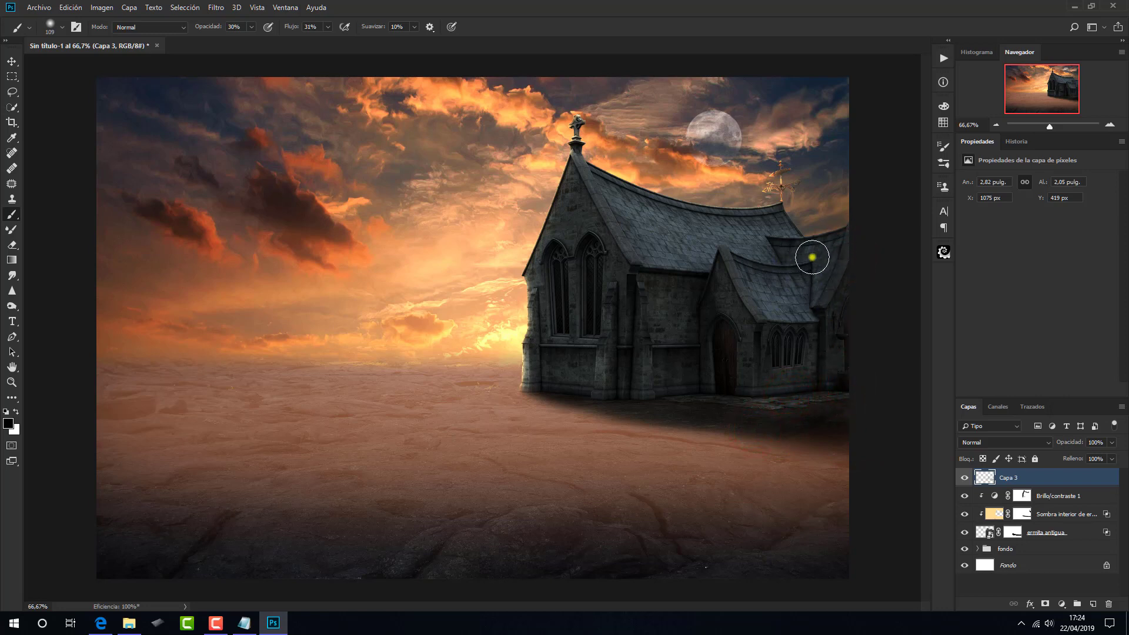
pyautogui.moveTo(777, 277); pyautogui.dragTo(783, 307)
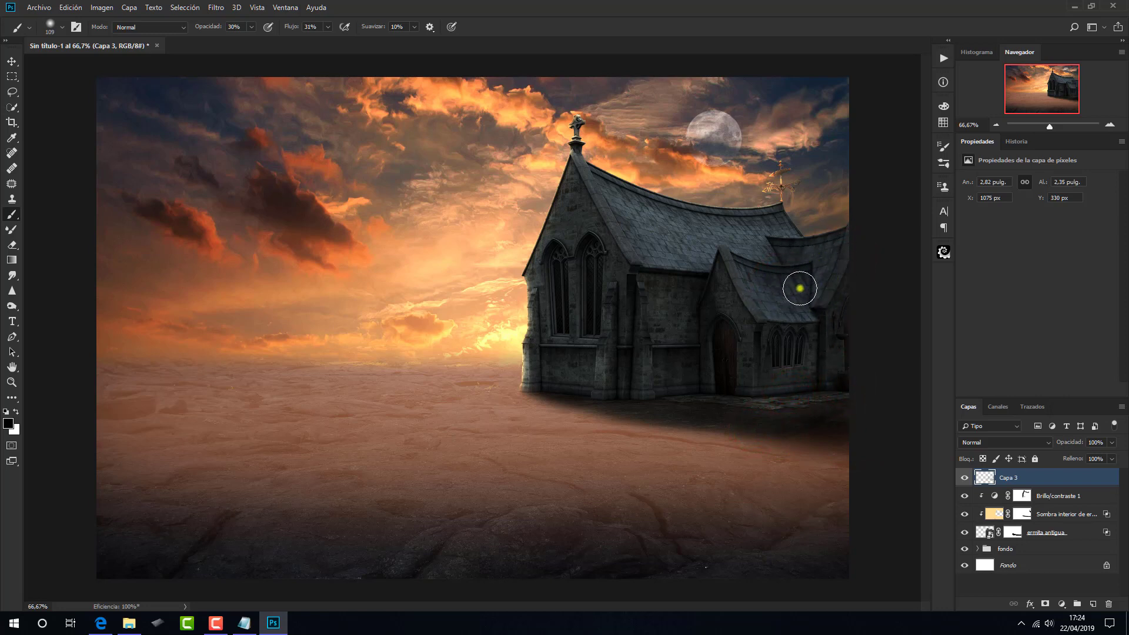
pyautogui.moveTo(772, 247)
pyautogui.mouseDown()
pyautogui.moveTo(625, 202)
pyautogui.moveTo(733, 255)
pyautogui.moveTo(690, 355)
pyautogui.mouseUp()
pyautogui.moveTo(694, 307)
pyautogui.mouseDown()
pyautogui.moveTo(665, 302)
pyautogui.moveTo(640, 337)
pyautogui.moveTo(633, 396)
pyautogui.moveTo(782, 402)
pyautogui.moveTo(751, 394)
pyautogui.mouseUp()
pyautogui.moveTo(832, 393)
pyautogui.mouseDown()
pyautogui.moveTo(721, 395)
pyautogui.moveTo(743, 399)
pyautogui.mouseUp()
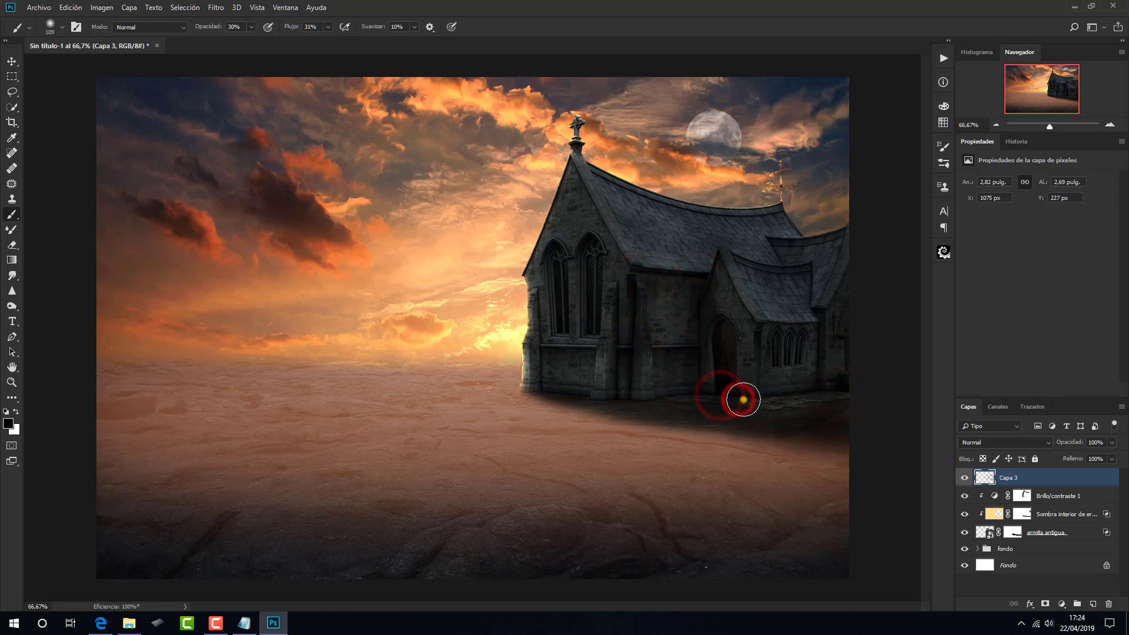
# - Blend Capa 3 in Luz suave and zoom to about 201% on the chapel's windows
pyautogui.click(980, 442)
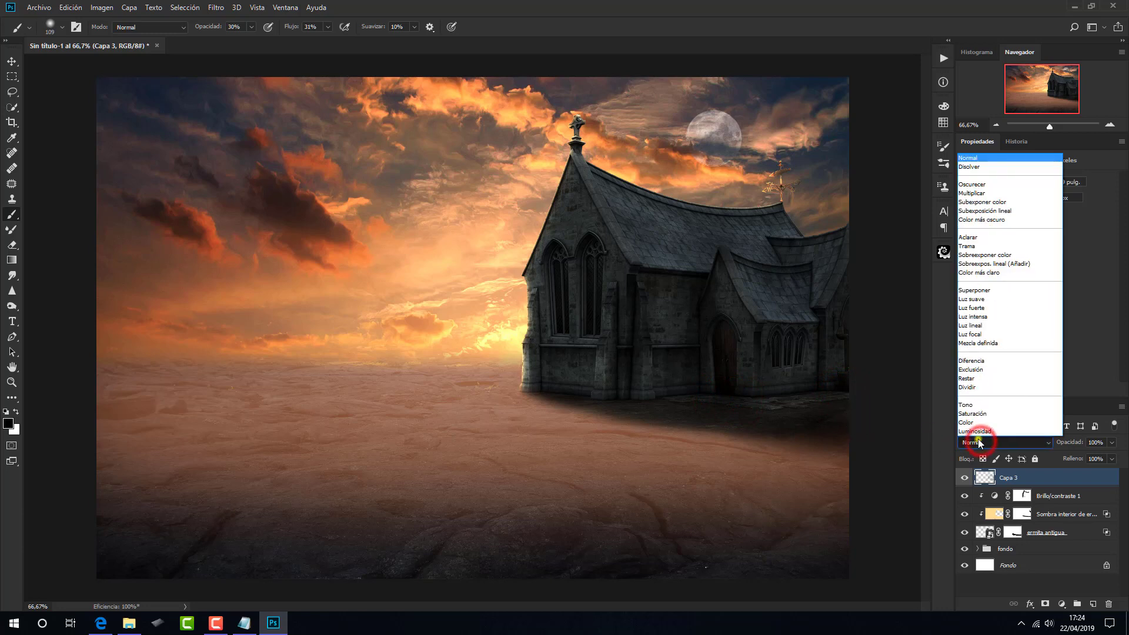
pyautogui.click(975, 300)
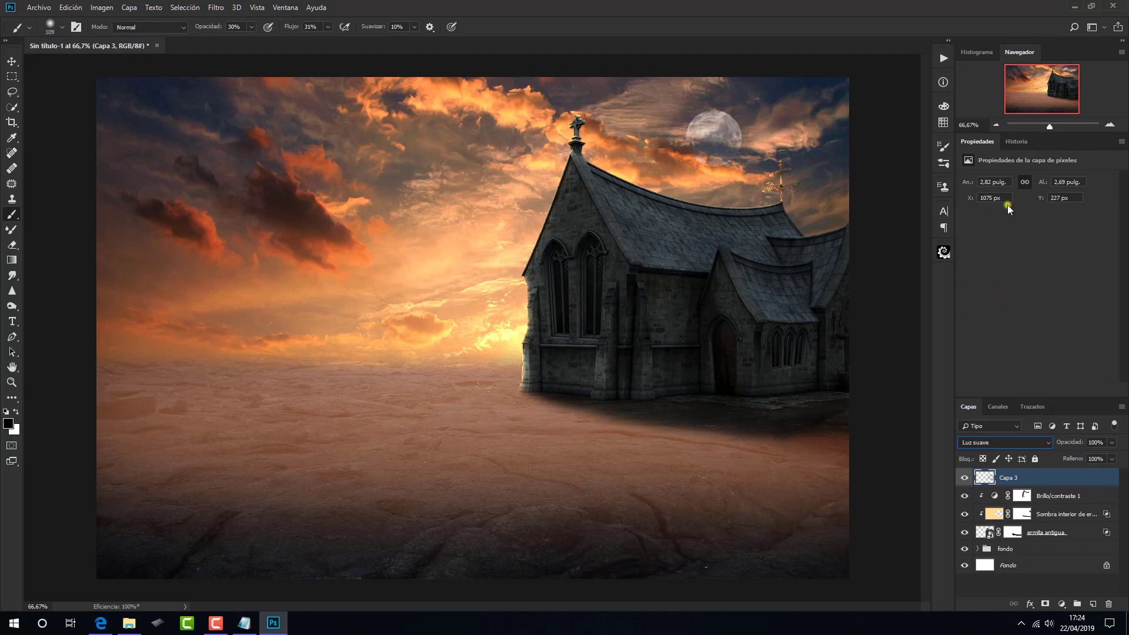
pyautogui.moveTo(1050, 128); pyautogui.dragTo(1060, 126)
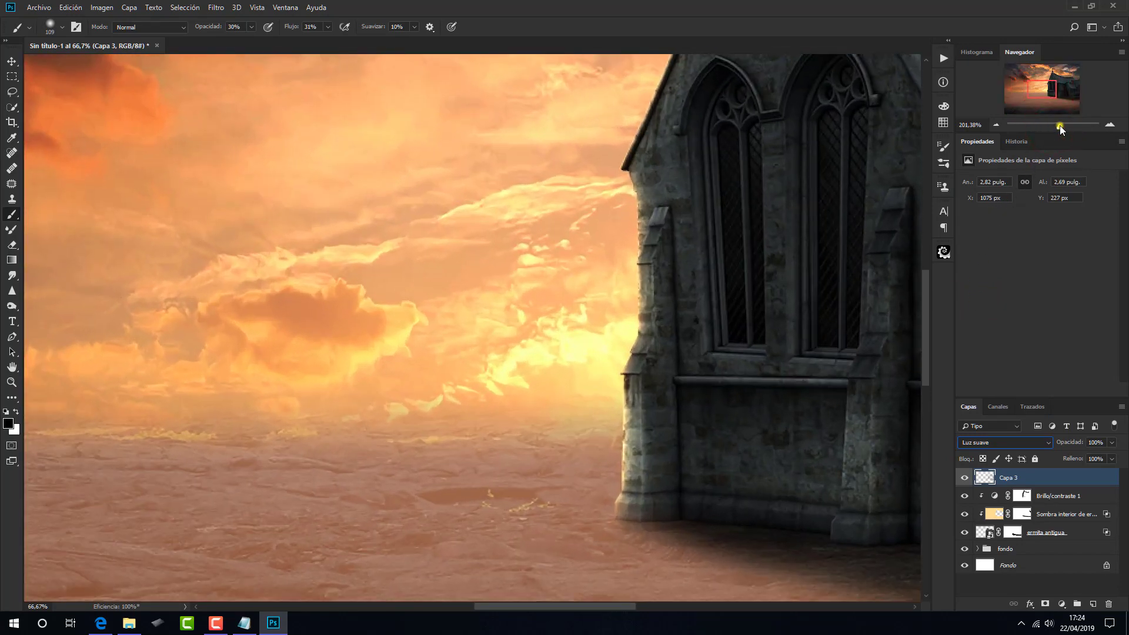
pyautogui.moveTo(1035, 98); pyautogui.dragTo(1046, 90)
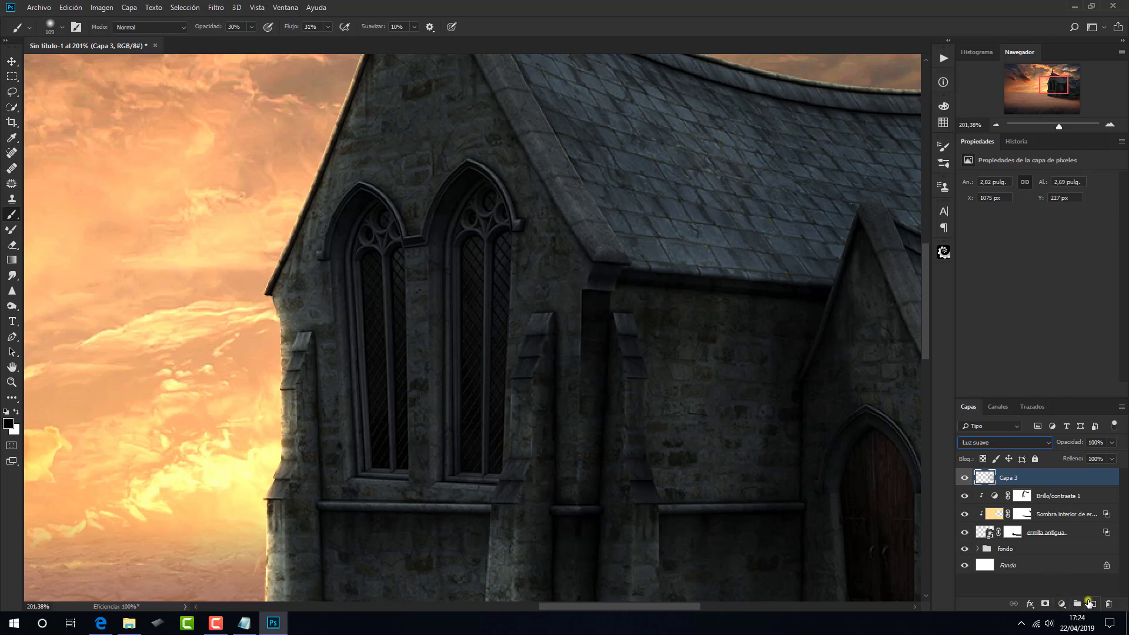
# - Add a new empty layer and name it luz ventana
pyautogui.click(1088, 604)
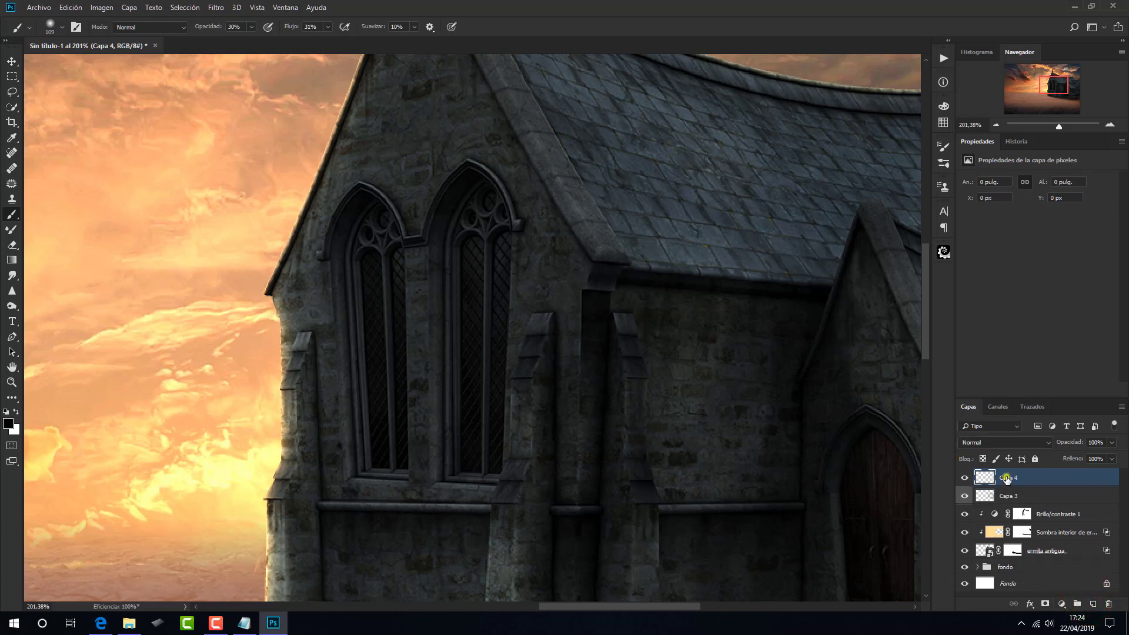
pyautogui.doubleClick(1007, 478)
pyautogui.write('luz ventana')
pyautogui.press('Return')
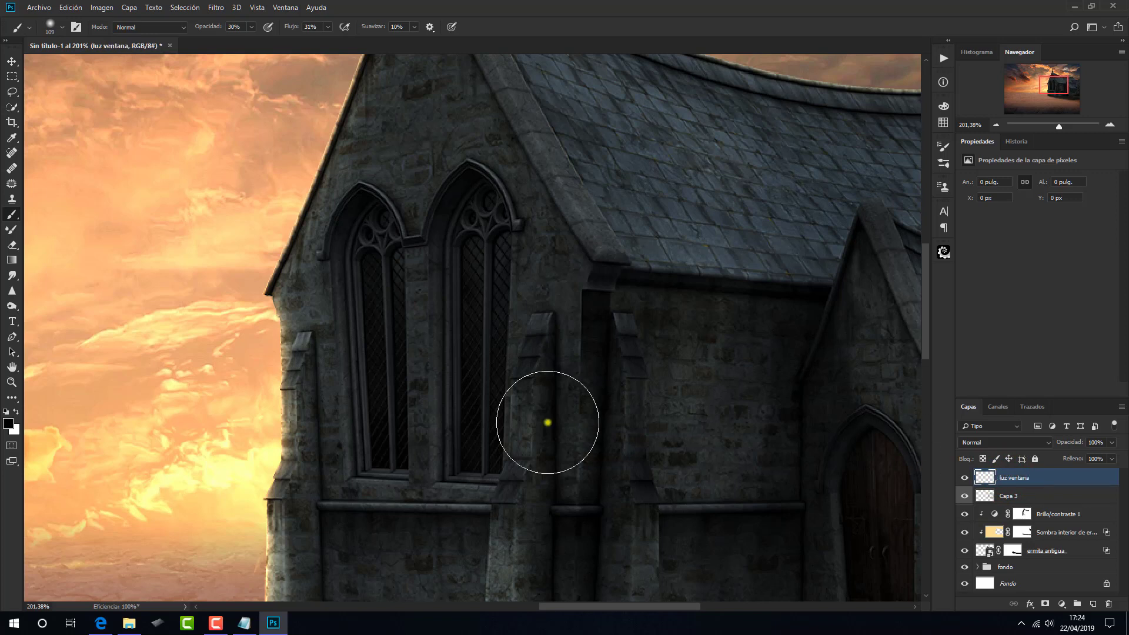
# - Trace the first window pane with the Pen tool and turn it into a selection
pyautogui.click(12, 338)
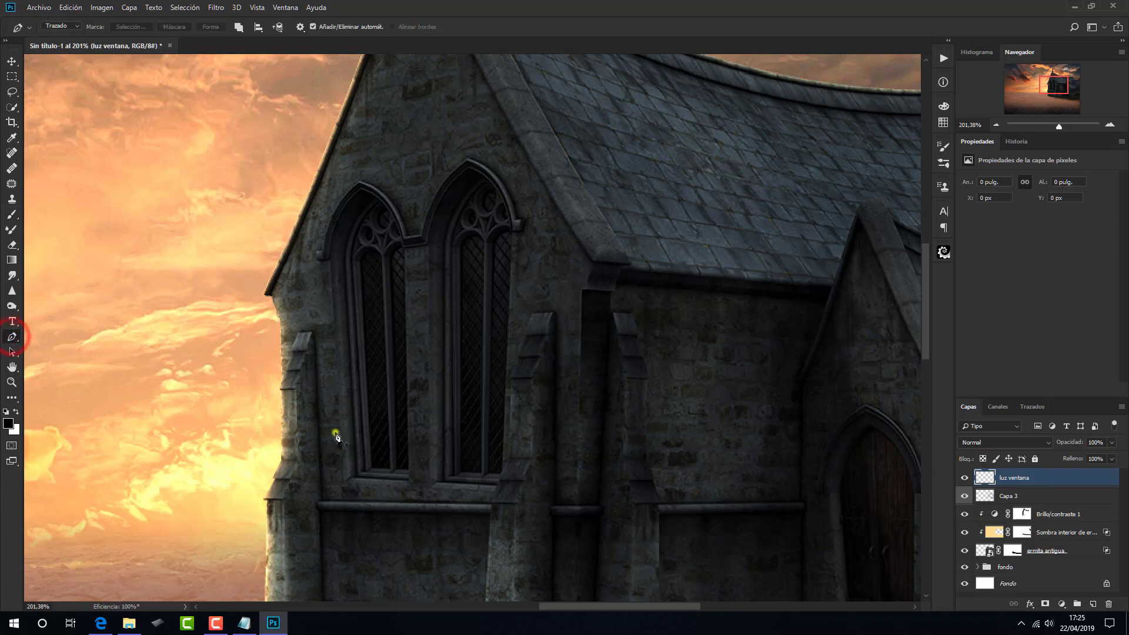
pyautogui.click(373, 470)
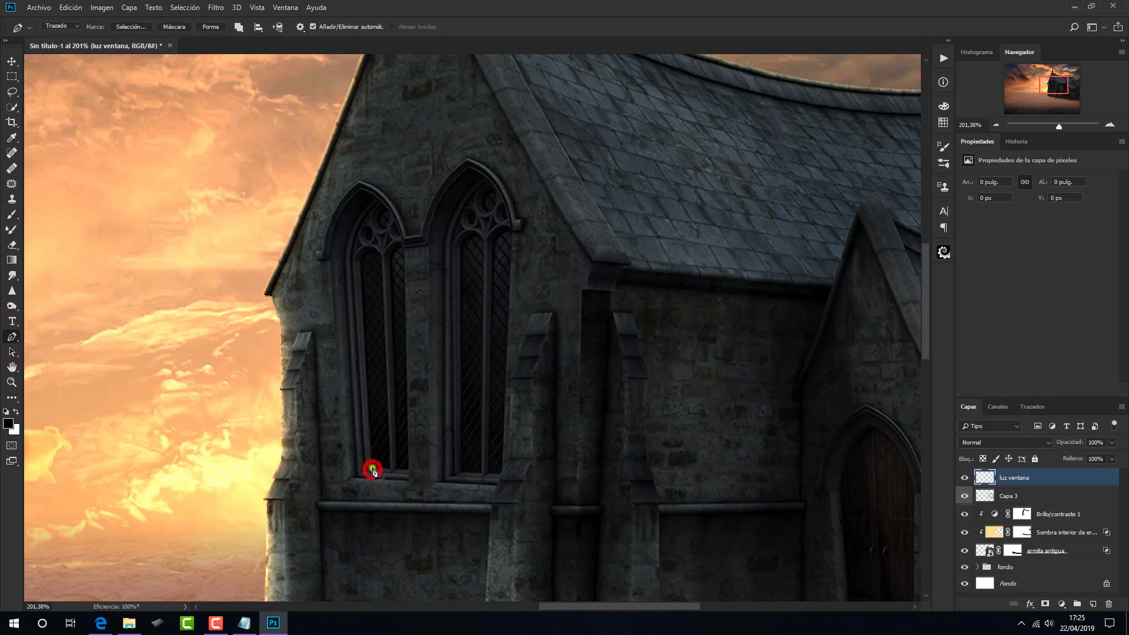
pyautogui.click(361, 261)
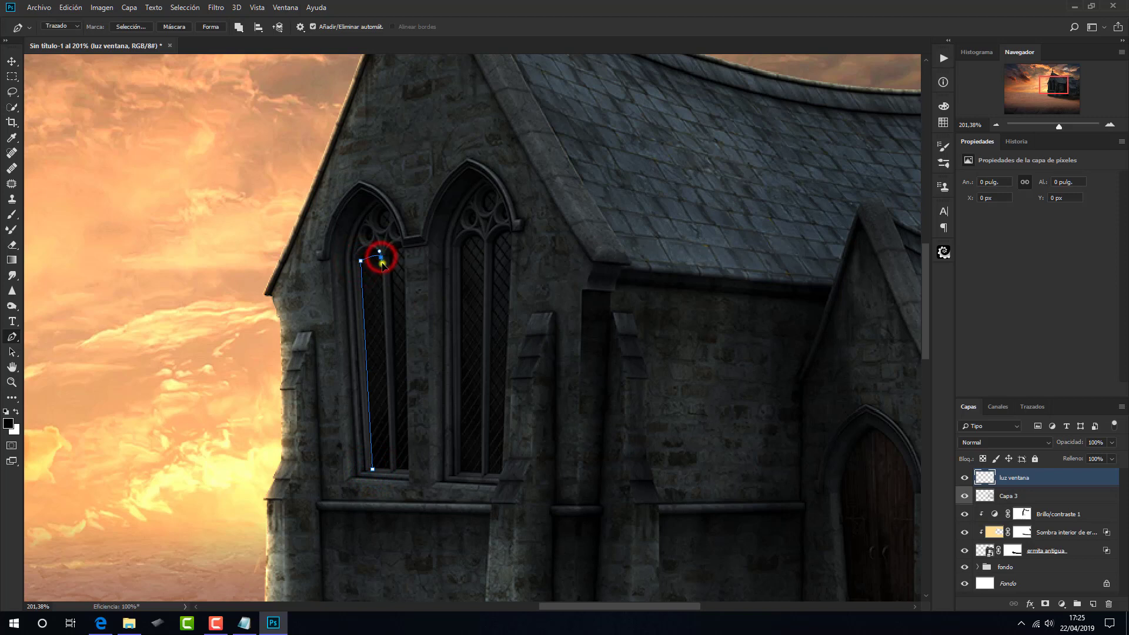
pyautogui.moveTo(381, 257); pyautogui.dragTo(392, 272)
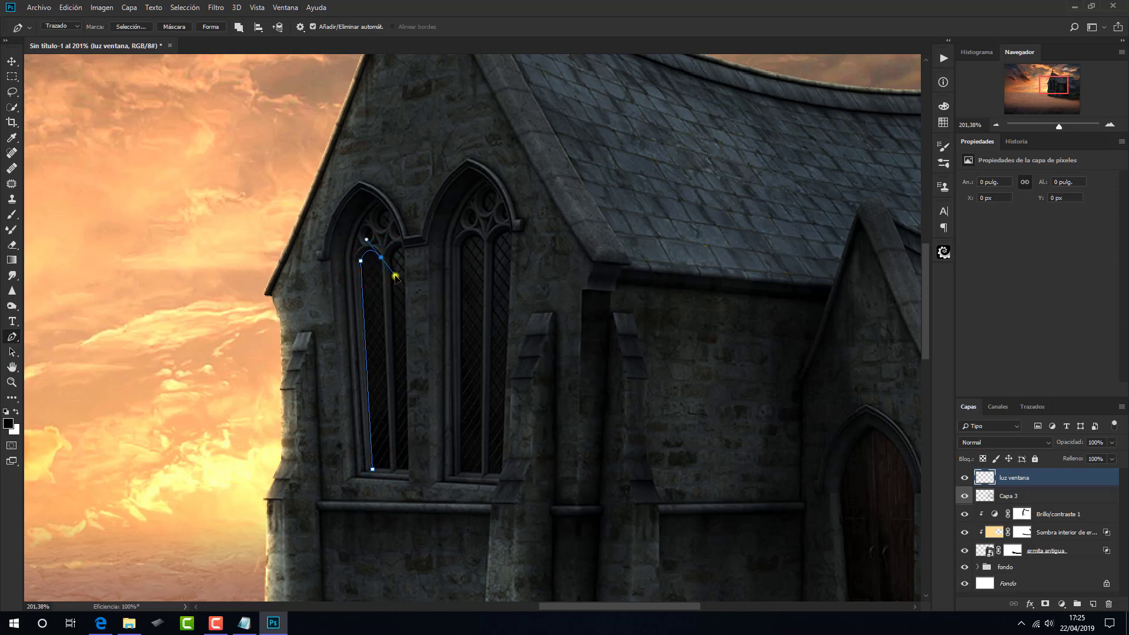
pyautogui.click(382, 257)
pyautogui.click(390, 469)
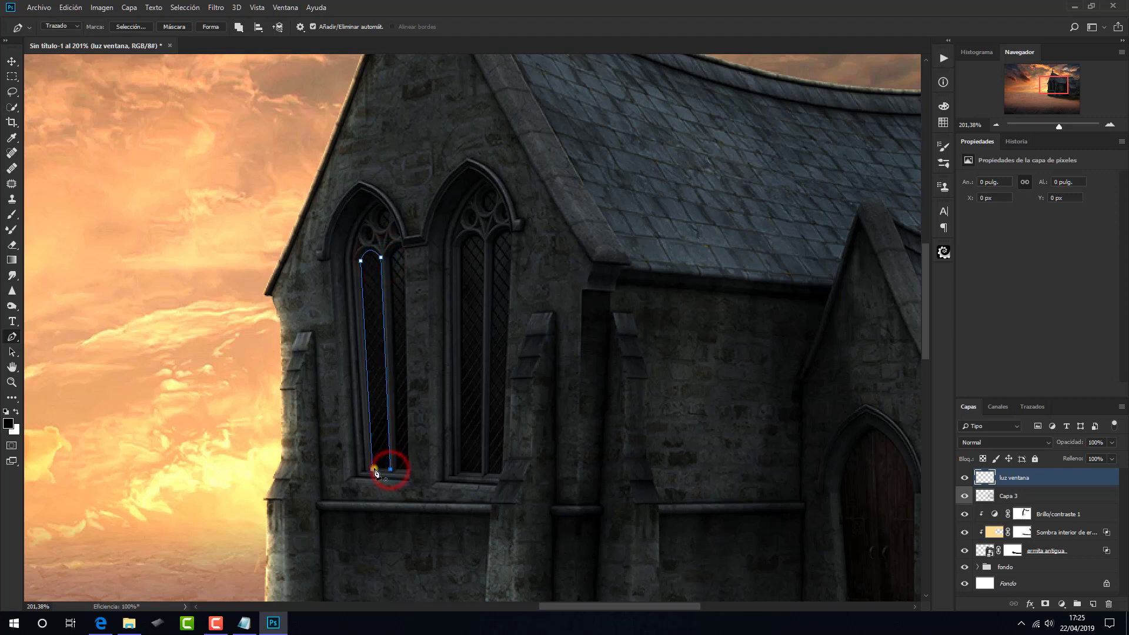
pyautogui.click(136, 27)
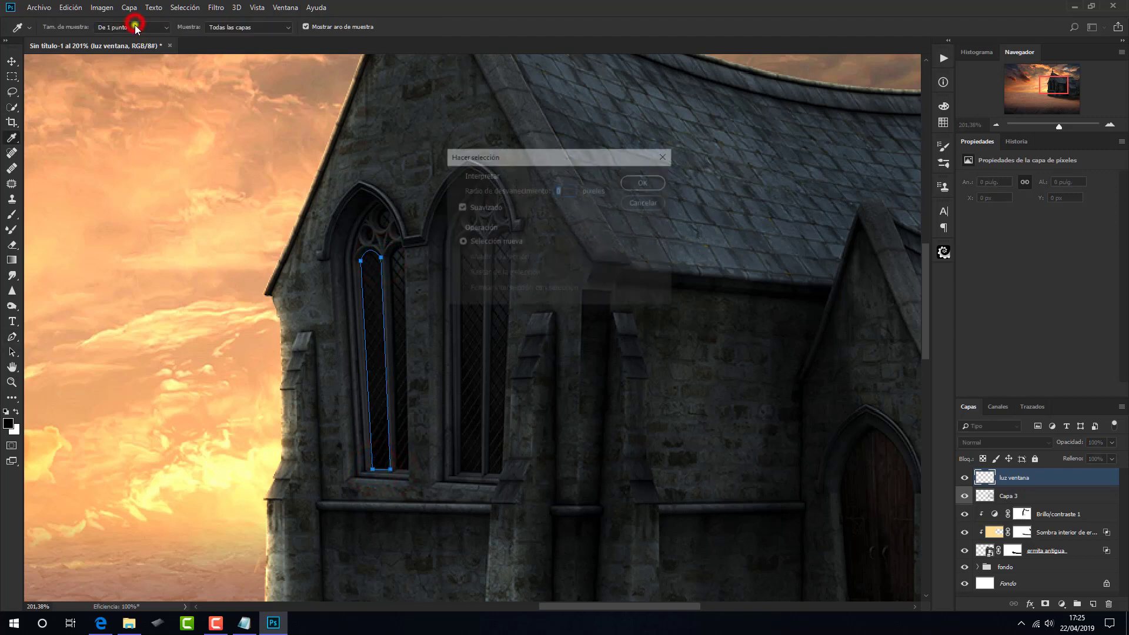
pyautogui.click(638, 182)
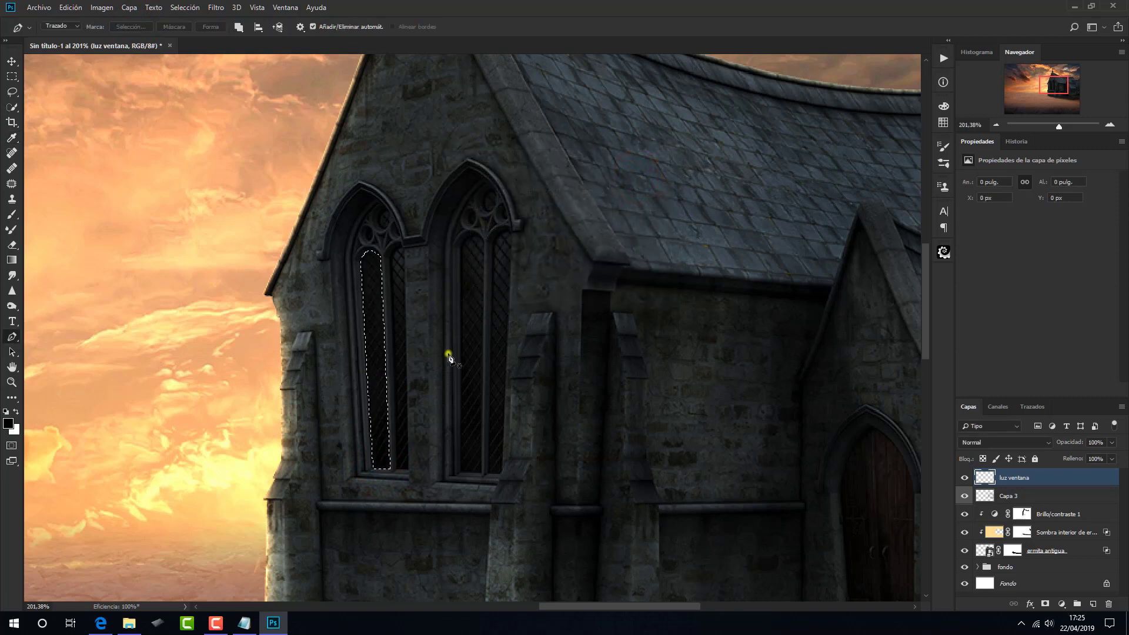
# - Outline the neighbouring pane and add it to the window selection
pyautogui.click(398, 469)
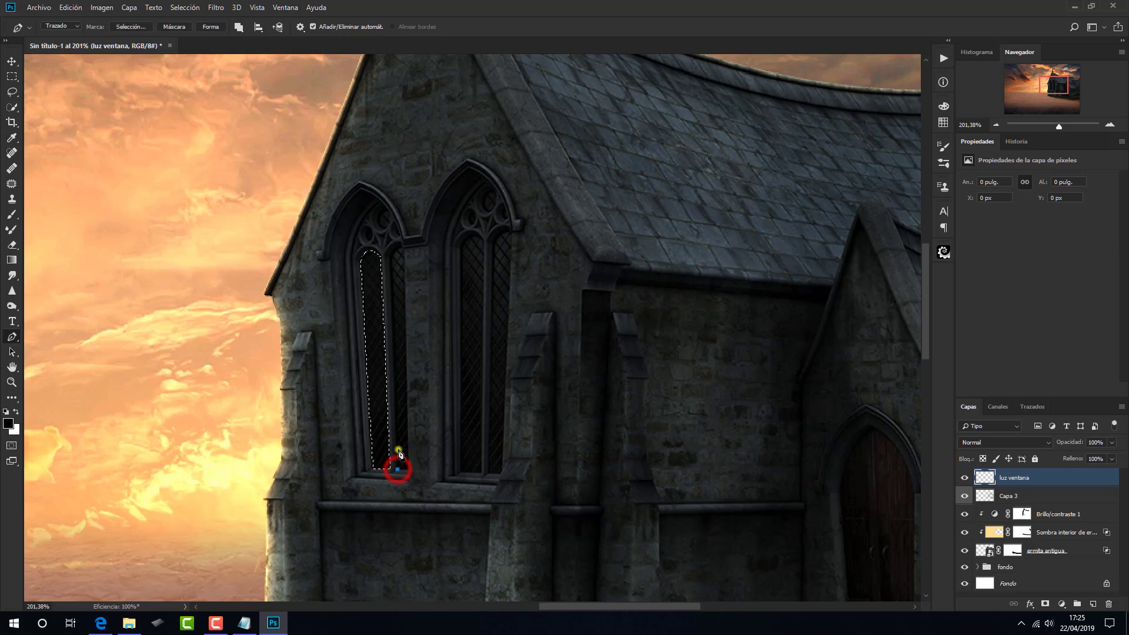
pyautogui.click(390, 257)
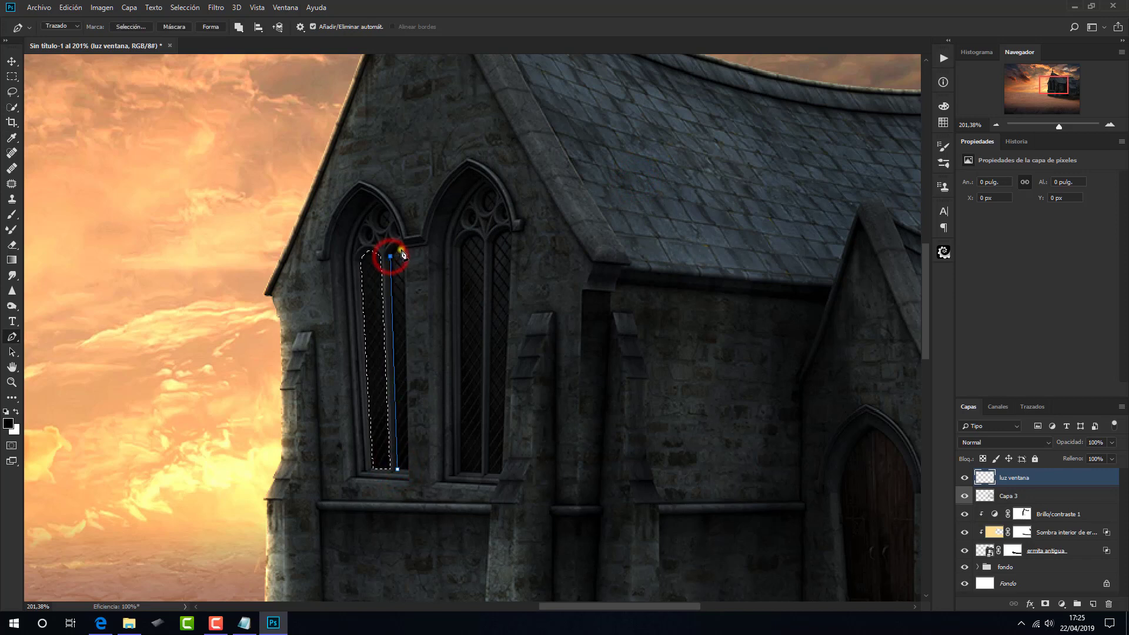
pyautogui.click(401, 248)
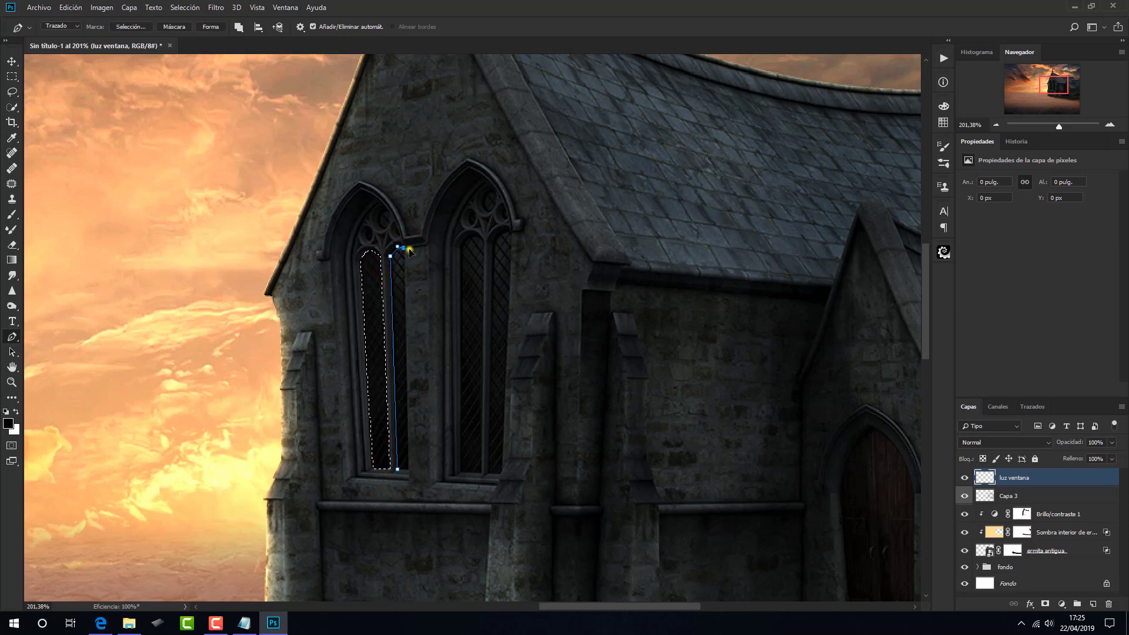
pyautogui.click(403, 246)
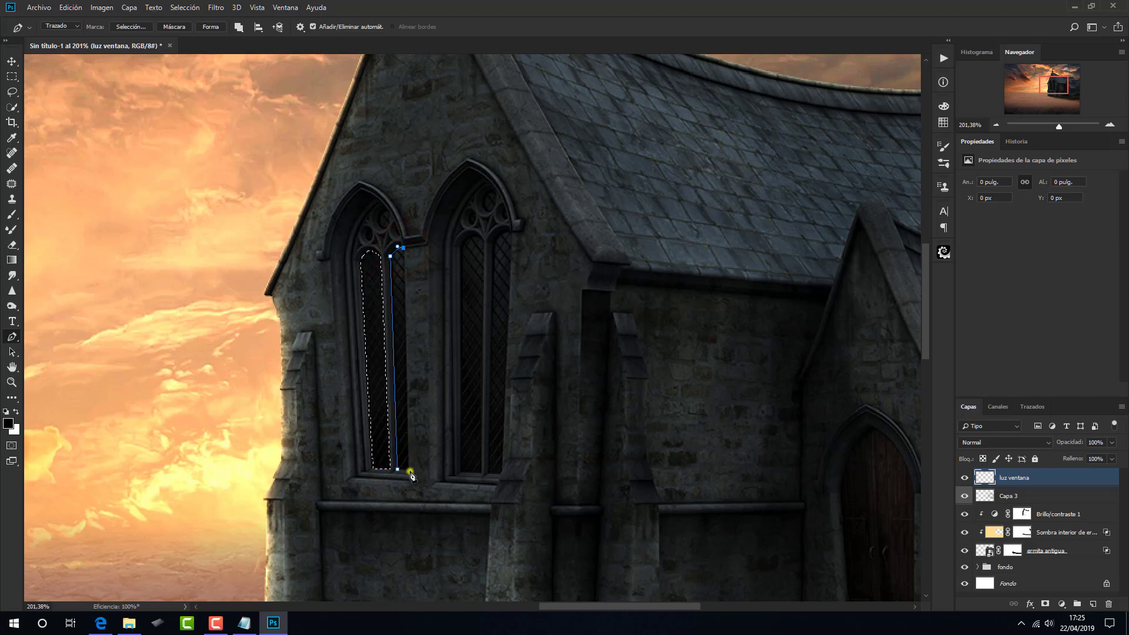
pyautogui.click(409, 468)
pyautogui.click(130, 26)
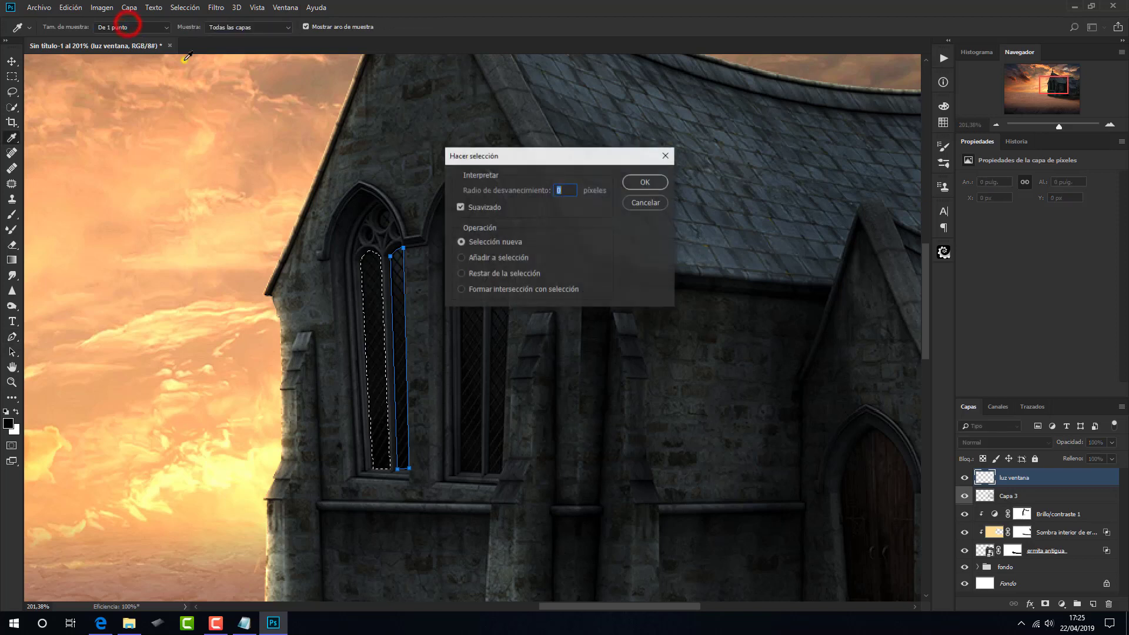
pyautogui.click(460, 259)
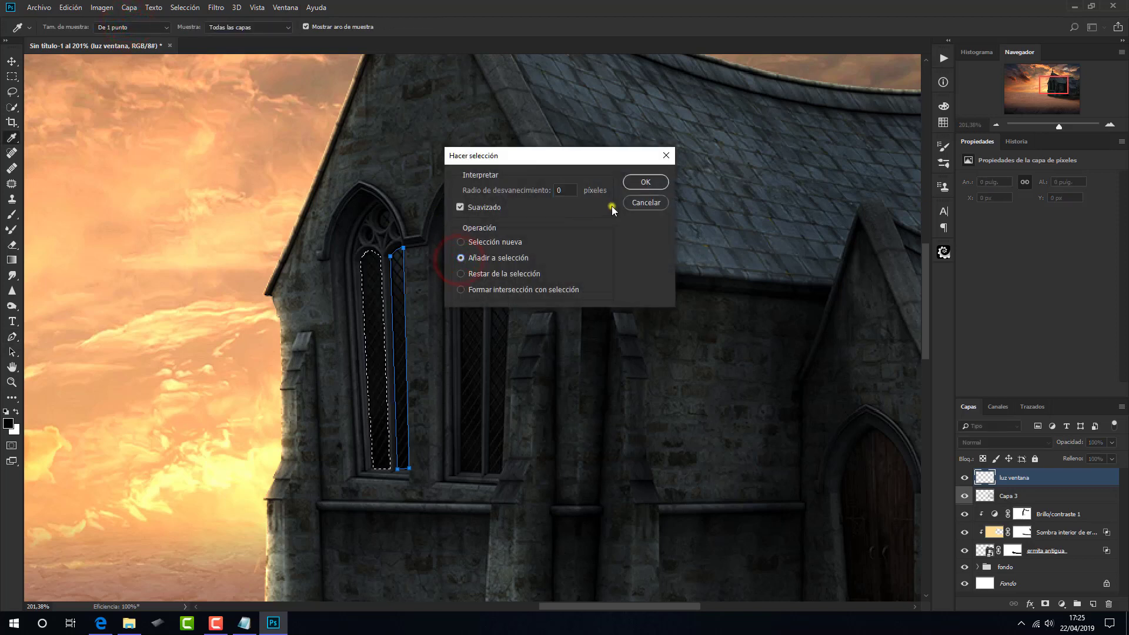
pyautogui.click(645, 182)
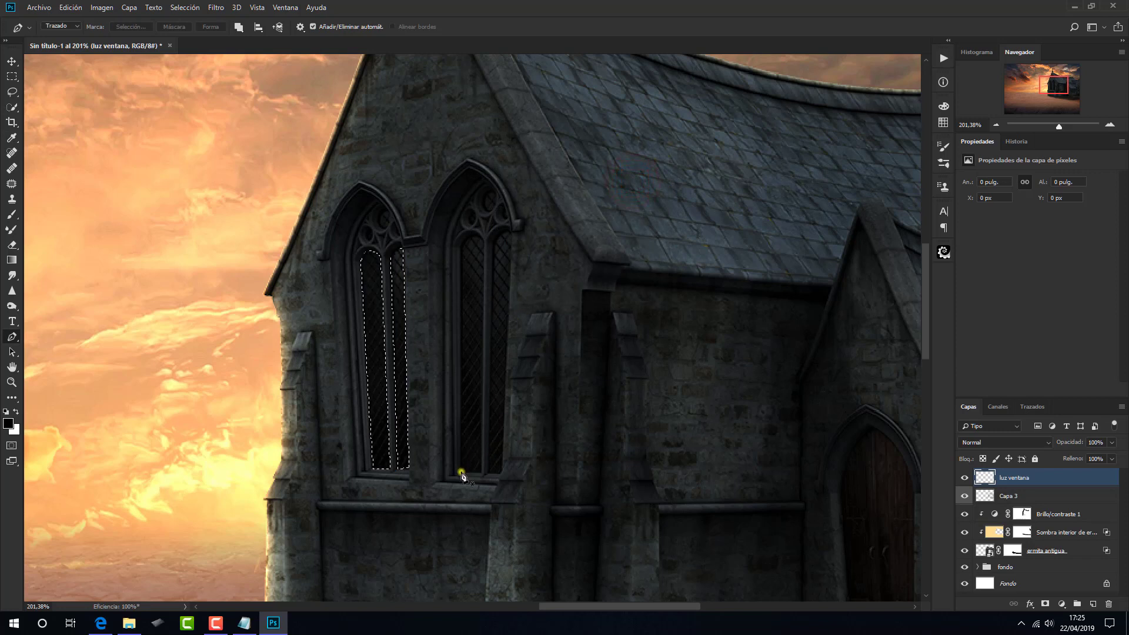
# - Outline the second window's left pane and add it to the selection
pyautogui.click(461, 472)
pyautogui.click(461, 248)
pyautogui.moveTo(483, 242); pyautogui.dragTo(499, 259)
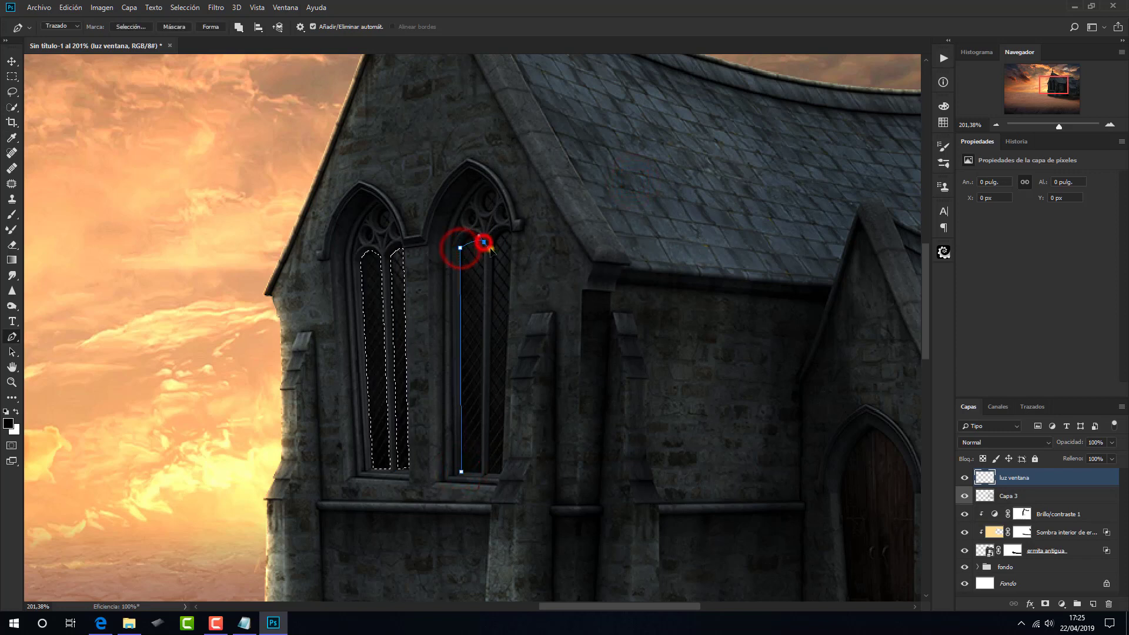
pyautogui.click(483, 241)
pyautogui.click(482, 472)
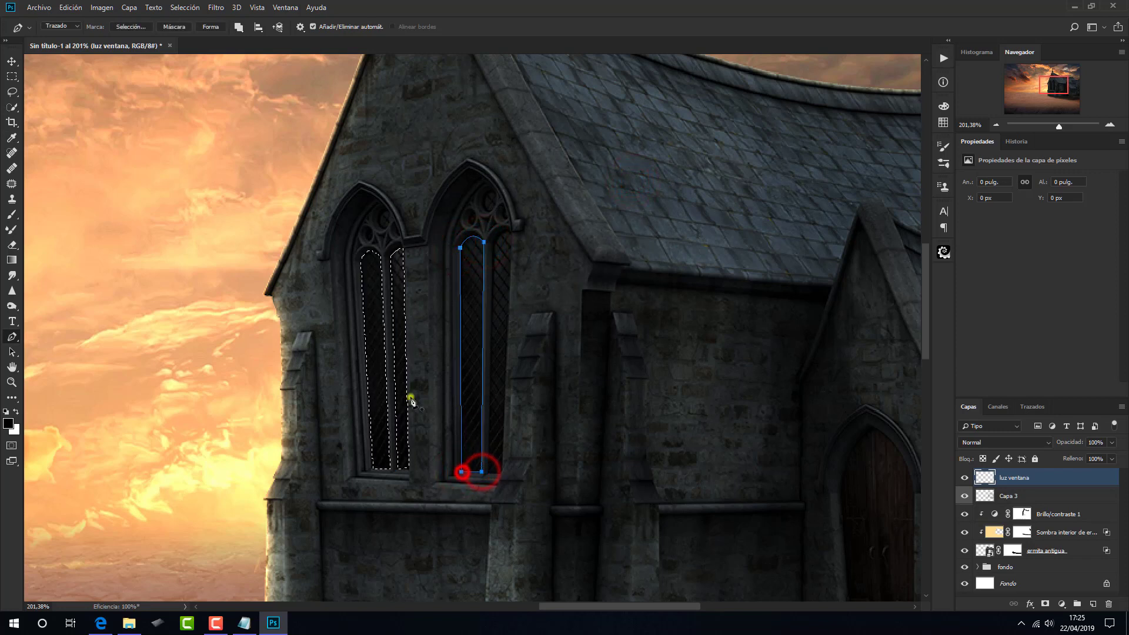
pyautogui.click(132, 26)
pyautogui.click(627, 180)
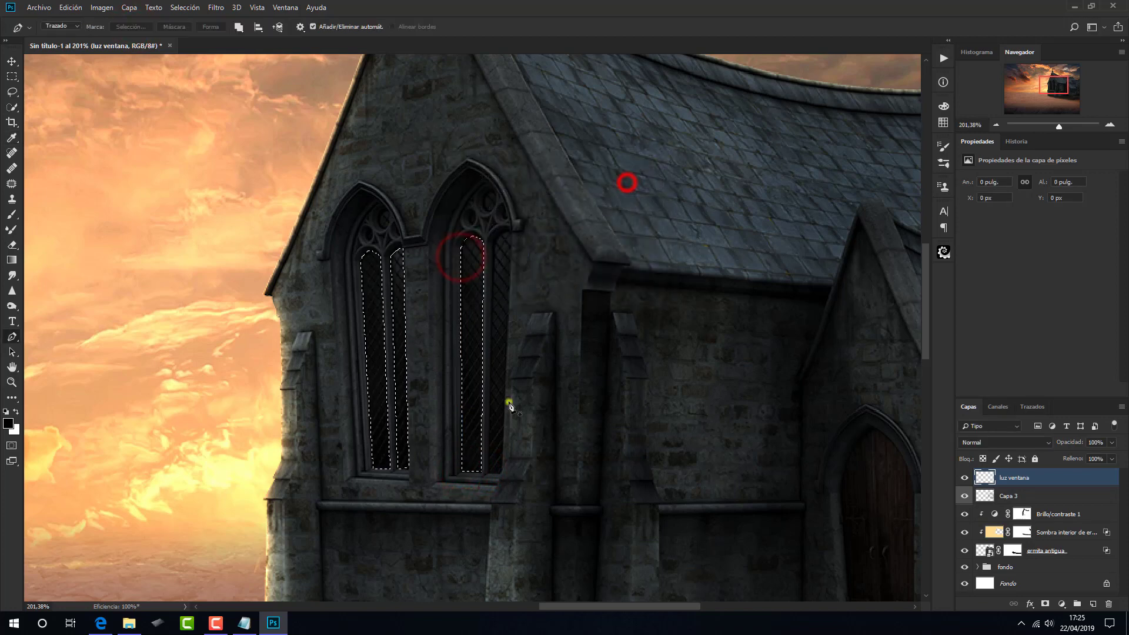
# - Outline the second window's last pane and add it to the selection
pyautogui.click(487, 473)
pyautogui.click(491, 243)
pyautogui.moveTo(511, 231); pyautogui.dragTo(524, 240)
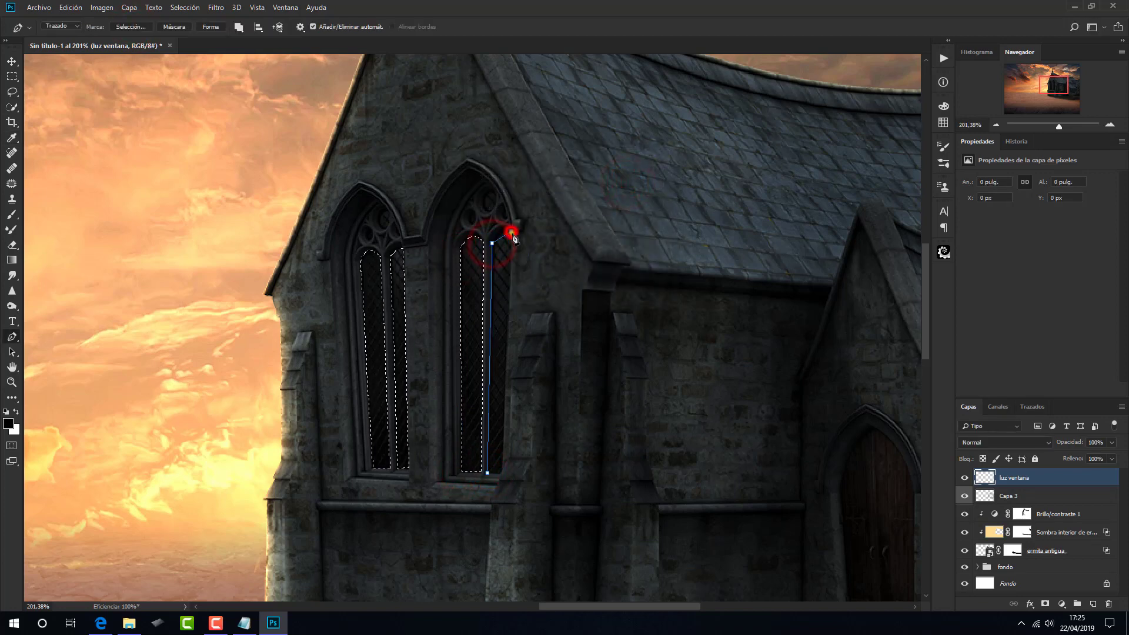
pyautogui.click(499, 473)
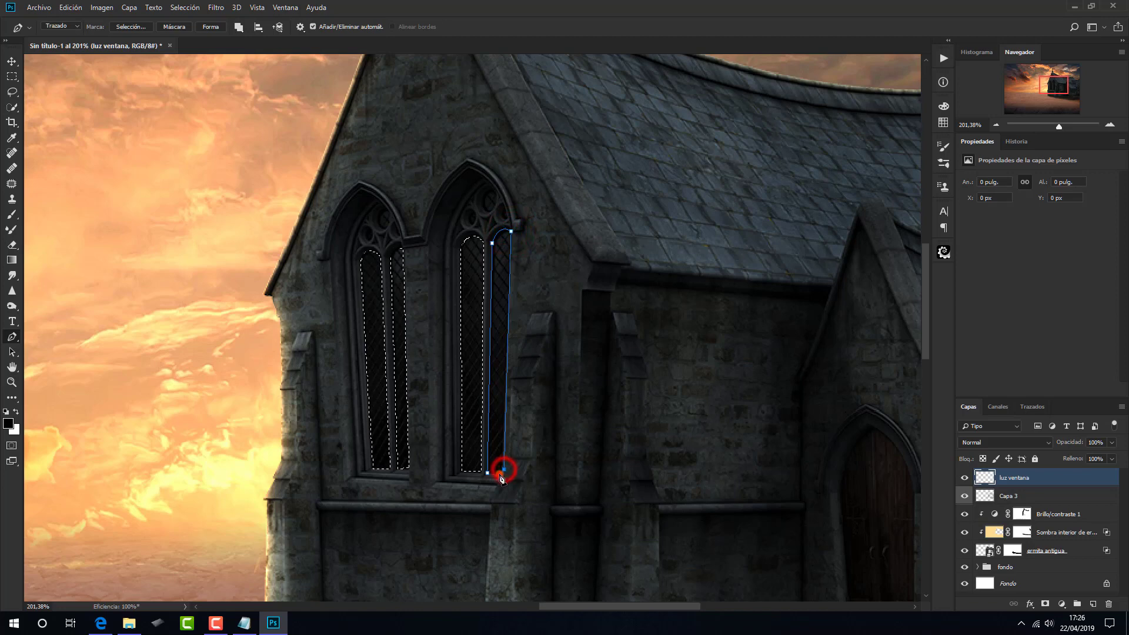
pyautogui.click(132, 26)
pyautogui.click(634, 183)
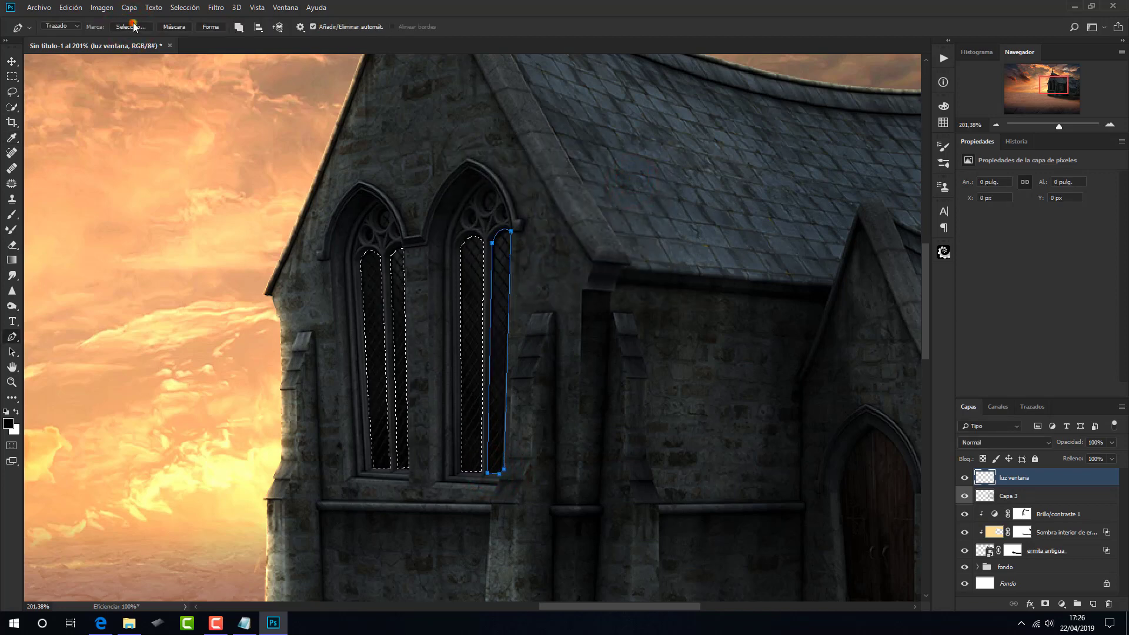
pyautogui.click(134, 26)
pyautogui.click(461, 257)
pyautogui.click(631, 182)
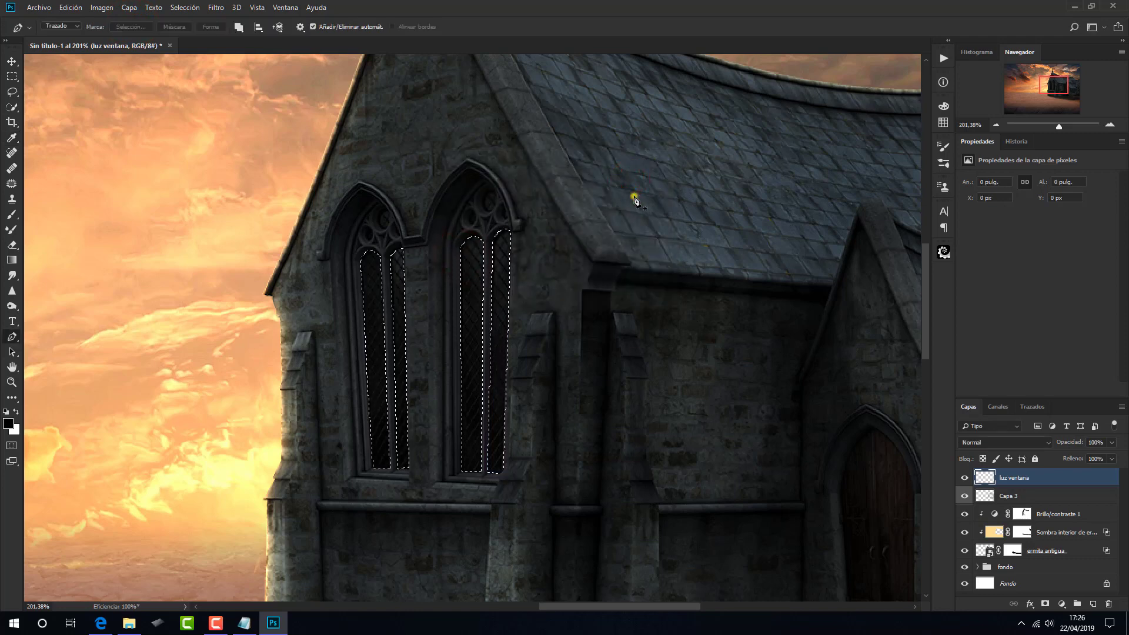
# - Set the foreground colour to orange af6122
pyautogui.hotkey('ctrl', '0')
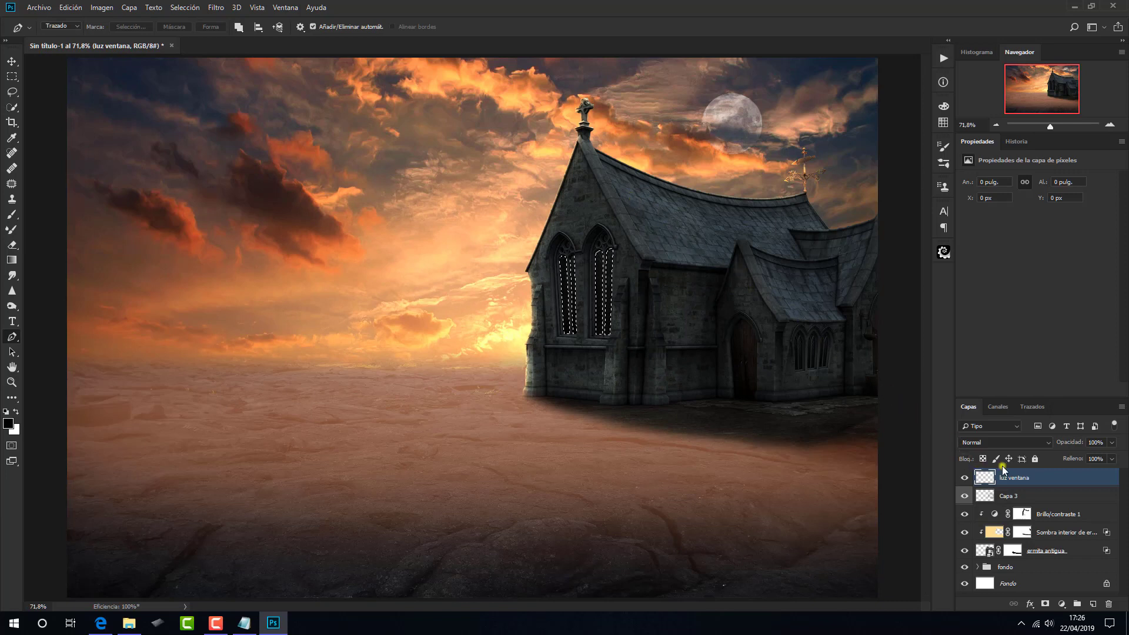
pyautogui.click(1065, 477)
pyautogui.click(8, 423)
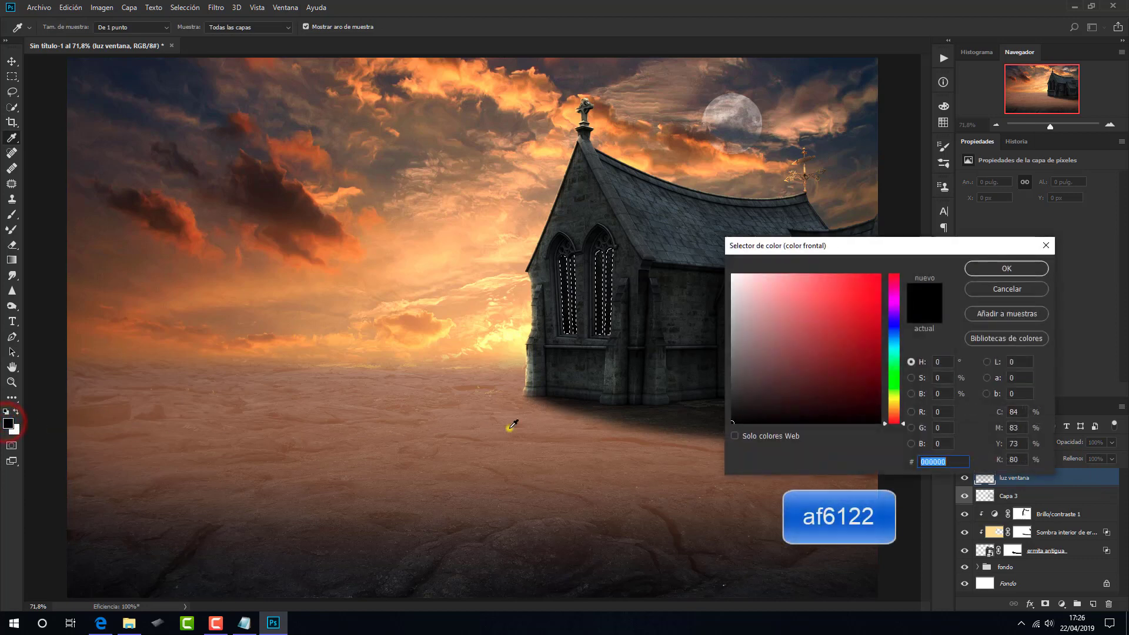
pyautogui.click(923, 461)
pyautogui.rightClick(923, 462)
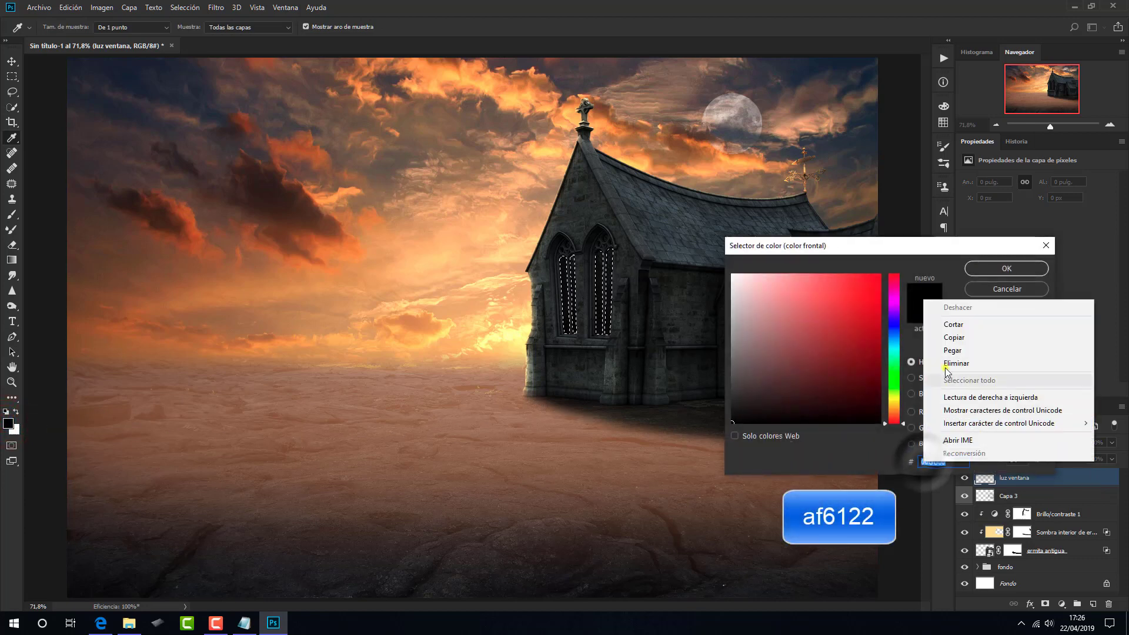
pyautogui.click(949, 352)
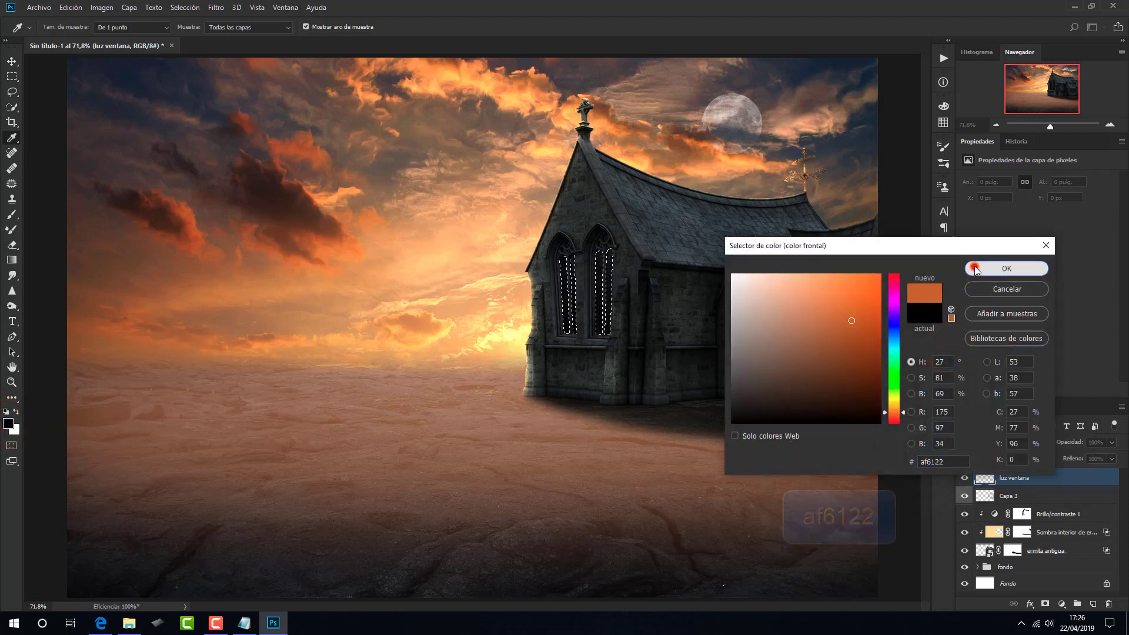
pyautogui.click(976, 269)
pyautogui.press('p')
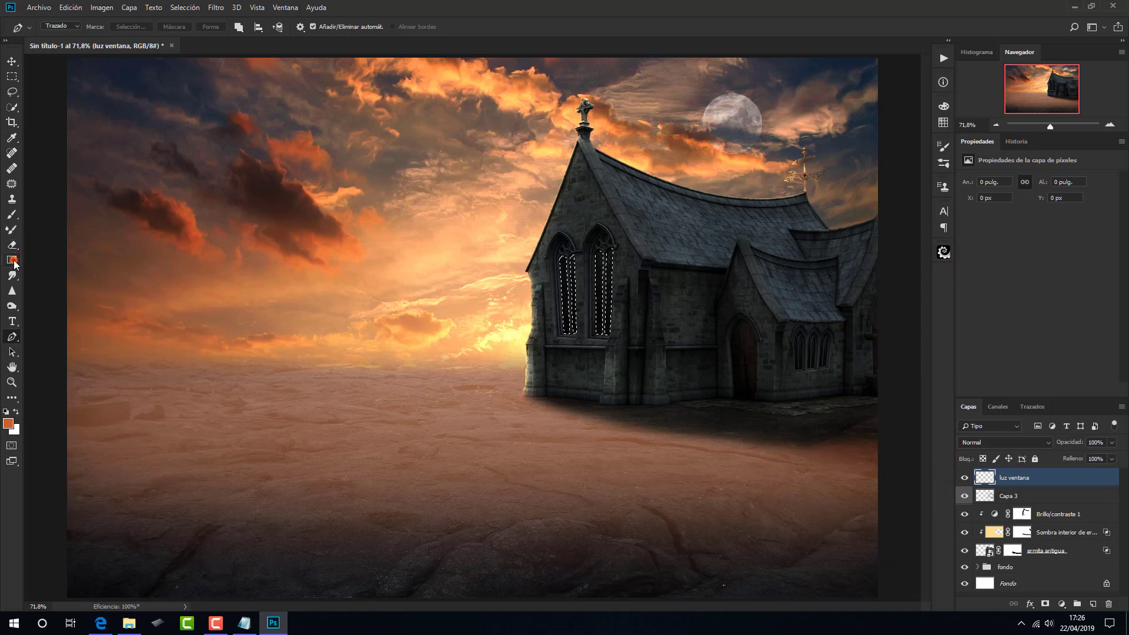
# - Fill the window selection with an orange gradient, deselect, and blend the layer in Diferencia
pyautogui.click(12, 261)
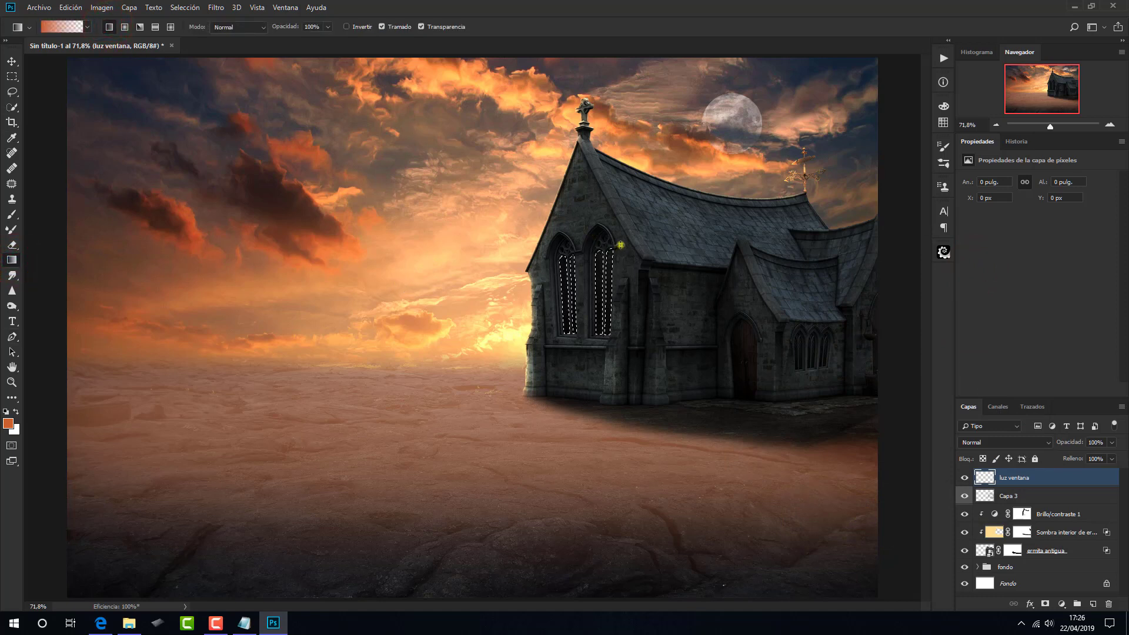
pyautogui.moveTo(618, 244); pyautogui.dragTo(532, 345)
pyautogui.hotkey('ctrl', 'd')
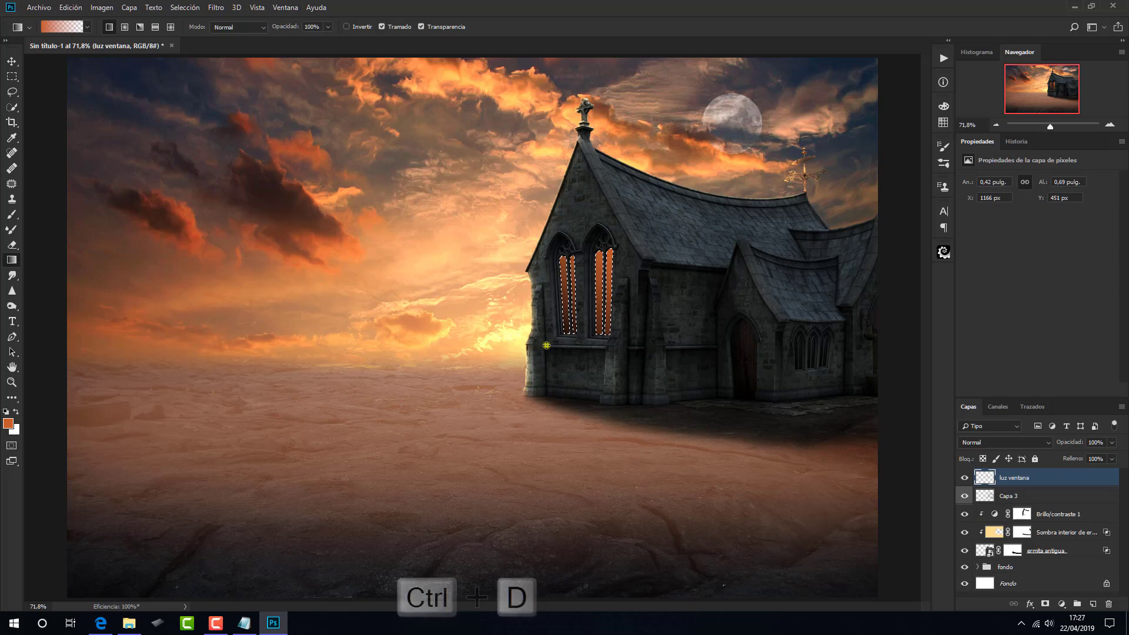
pyautogui.hotkey('ctrl', 'd')
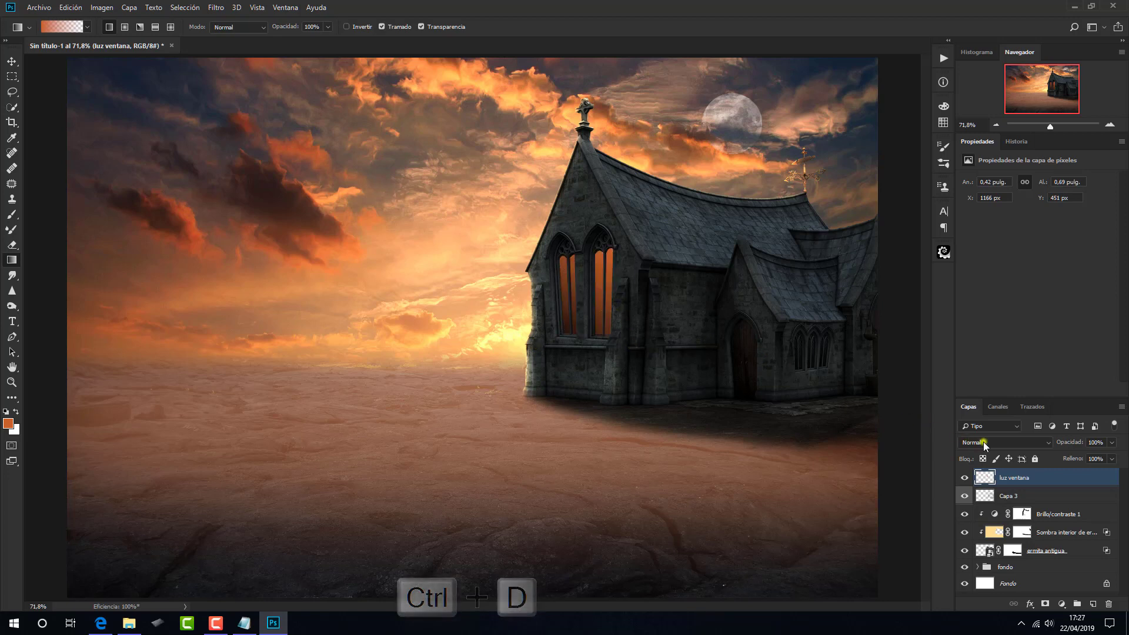
pyautogui.click(1004, 443)
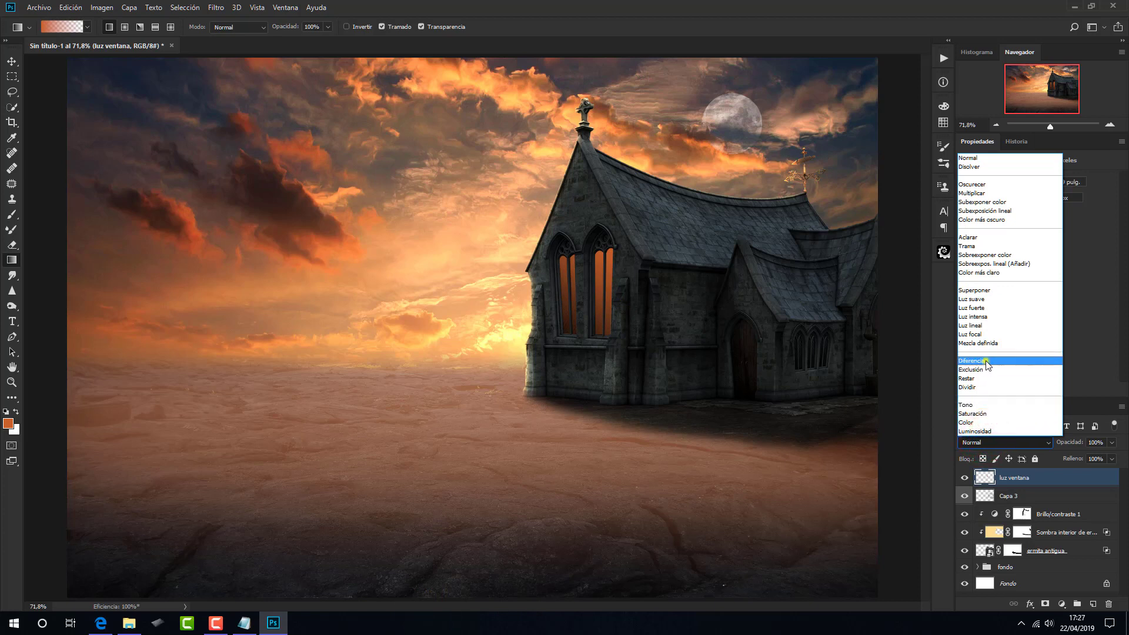
pyautogui.click(986, 361)
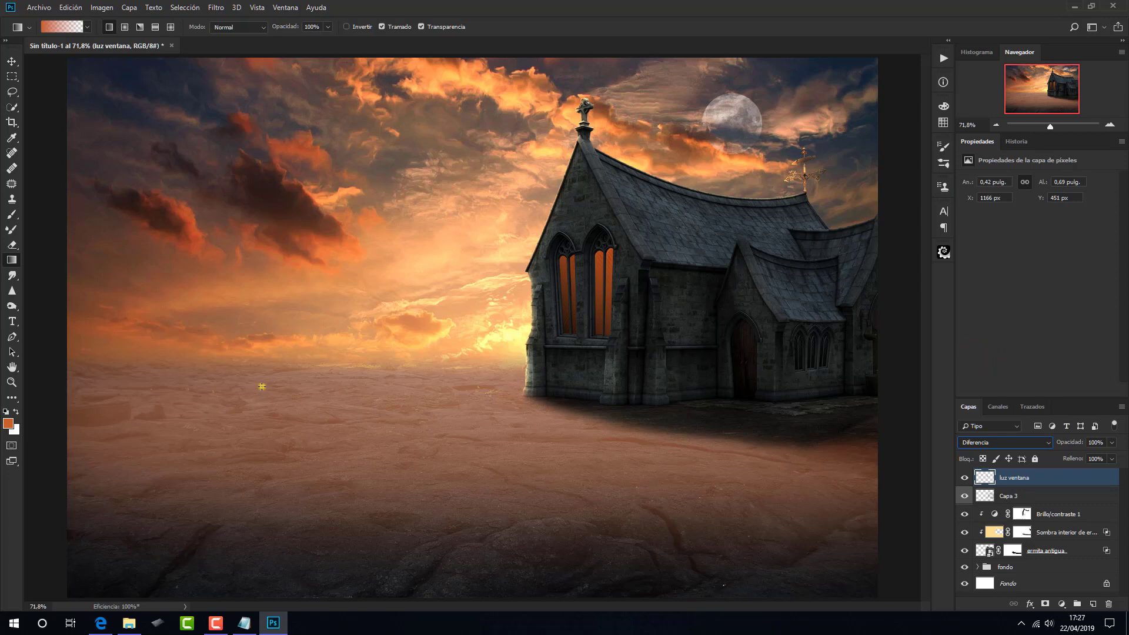
# - Place Farol pared, flip it horizontally, shrink it, and set it on the wall beside the door
pyautogui.click(129, 623)
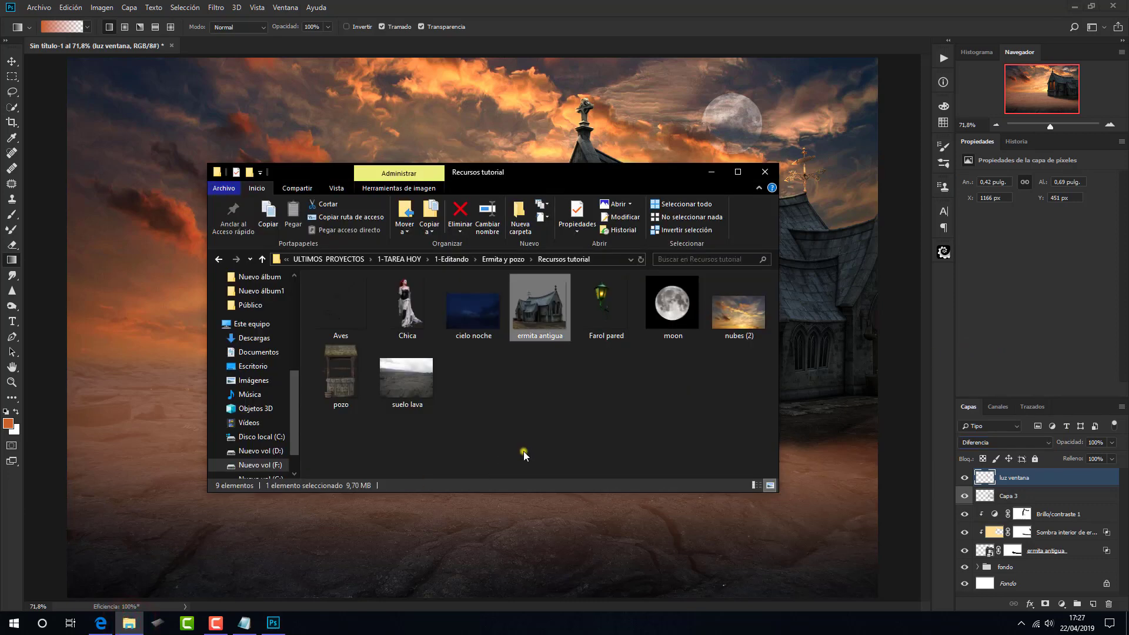
pyautogui.moveTo(605, 317); pyautogui.dragTo(516, 528)
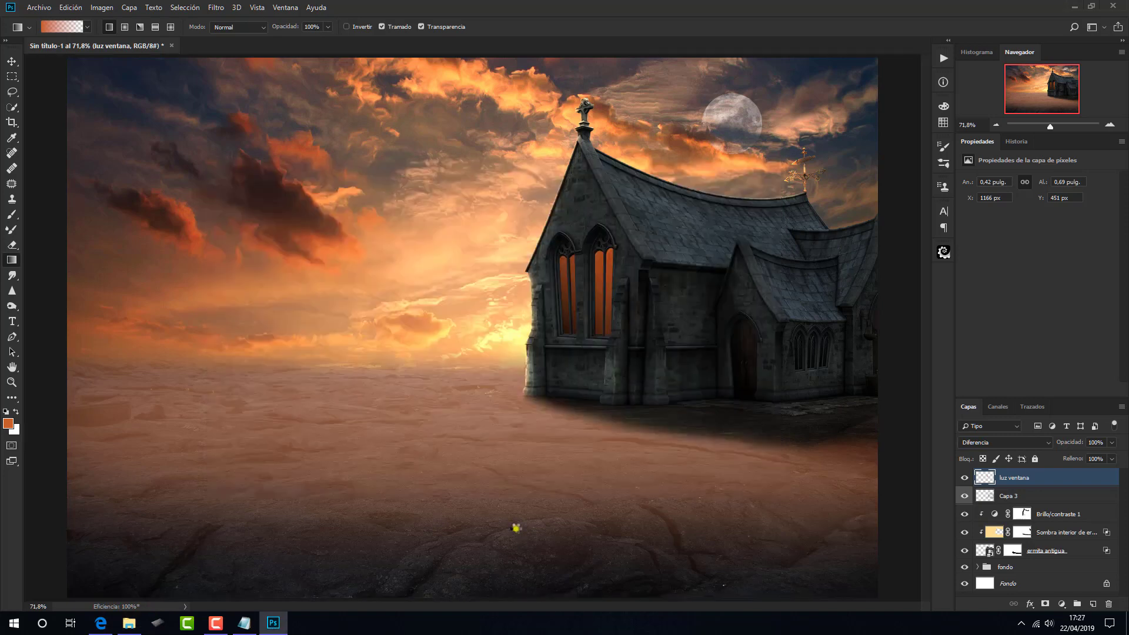
pyautogui.rightClick(510, 449)
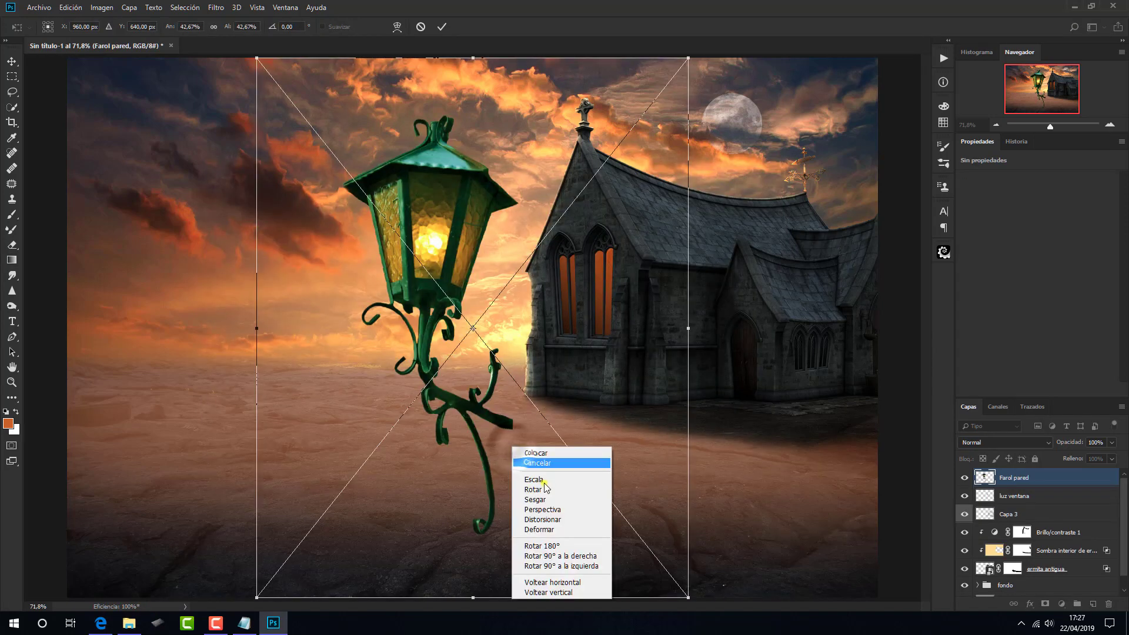
pyautogui.click(569, 582)
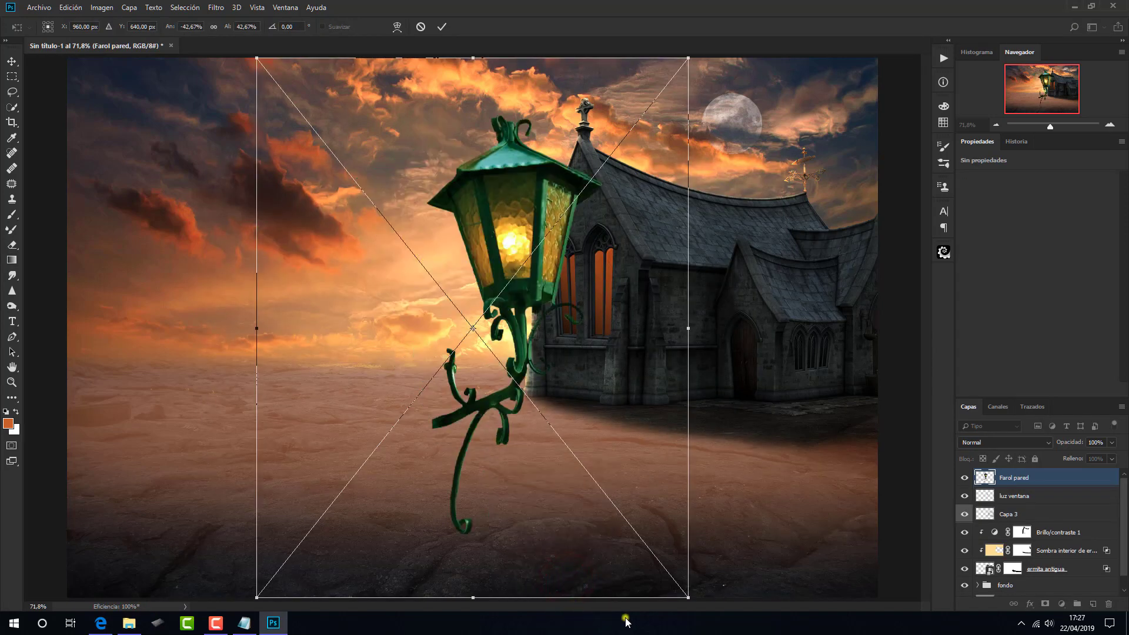
pyautogui.moveTo(691, 598); pyautogui.dragTo(460, 374)
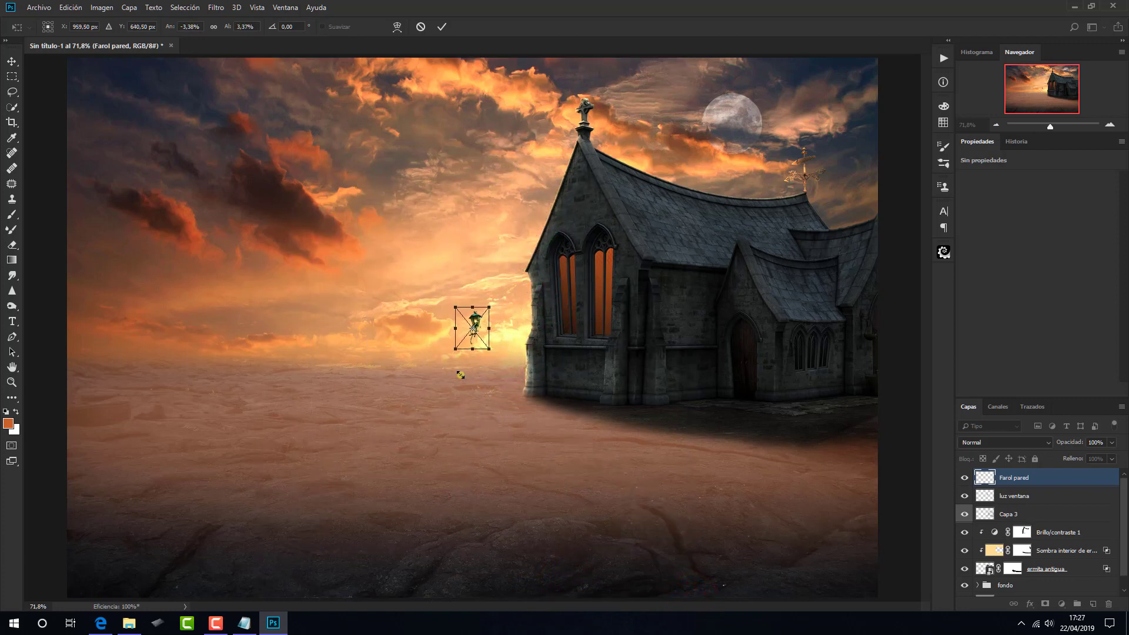
pyautogui.moveTo(463, 330); pyautogui.dragTo(700, 314)
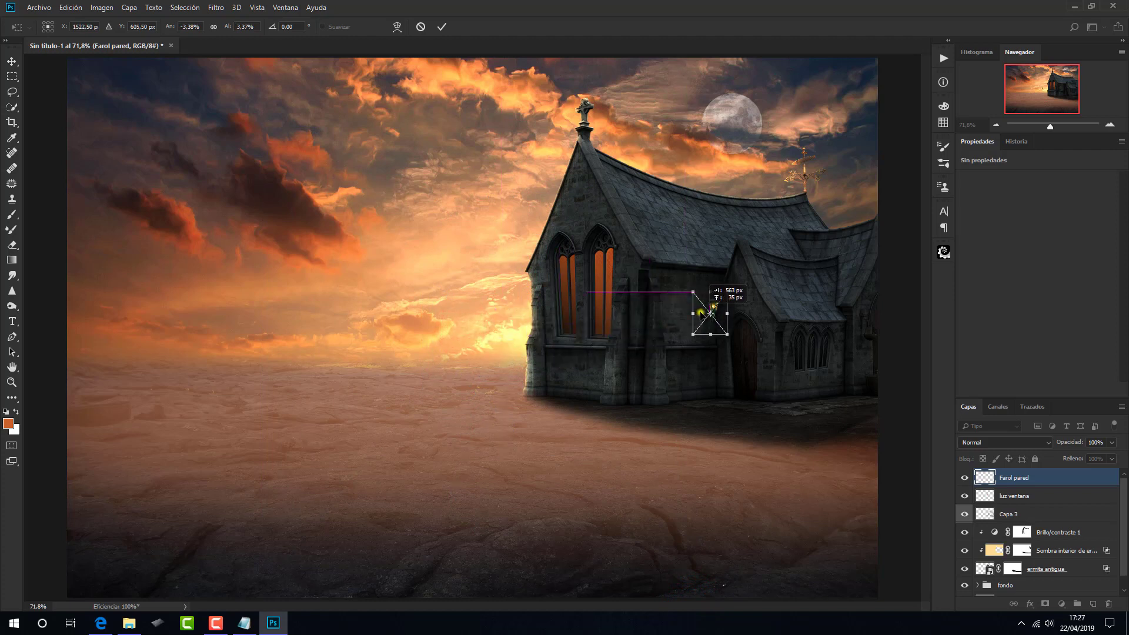
pyautogui.moveTo(700, 313); pyautogui.dragTo(700, 314)
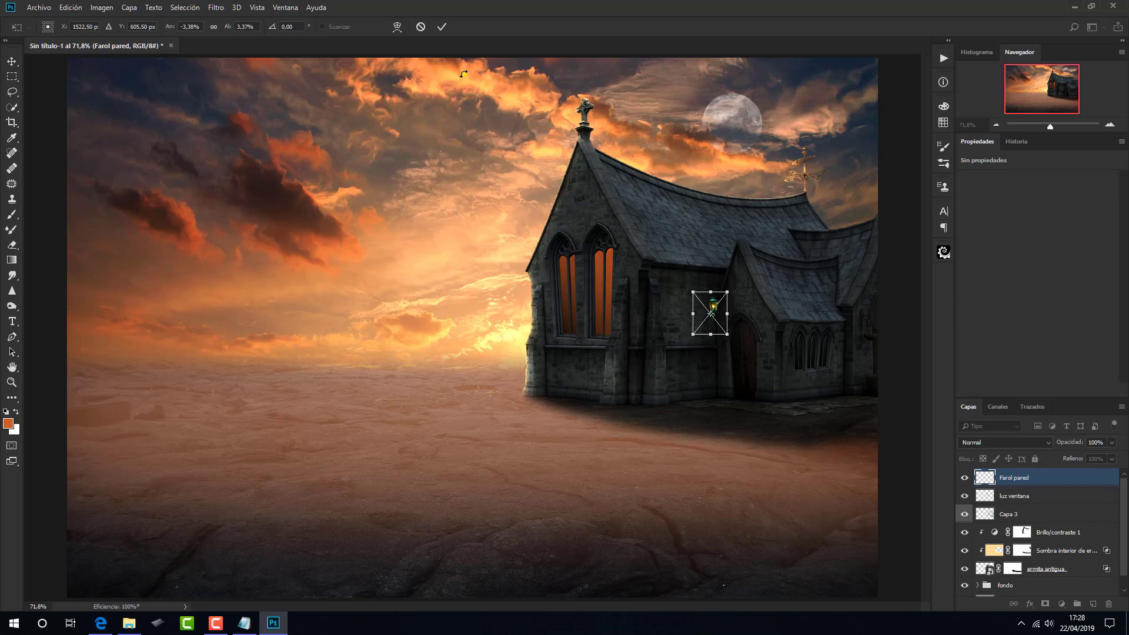
pyautogui.click(439, 28)
pyautogui.press('g')
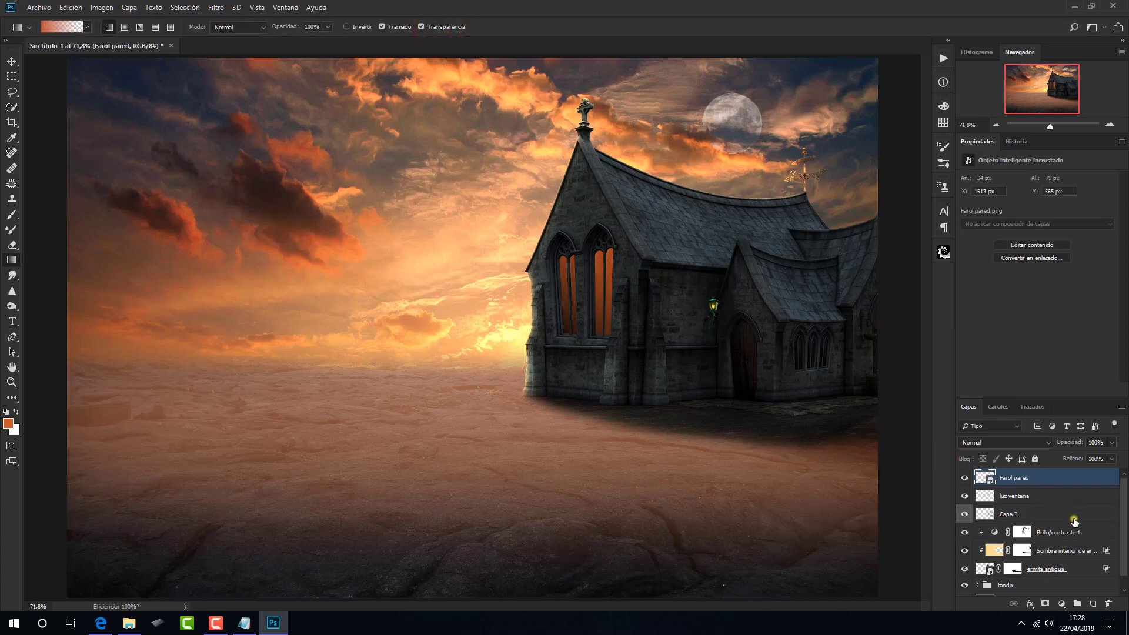
# - Add a new orange-labelled layer and set the foreground colour to fdb881
pyautogui.keyDown('ctrl'); pyautogui.click(1095, 604); pyautogui.keyUp('ctrl')
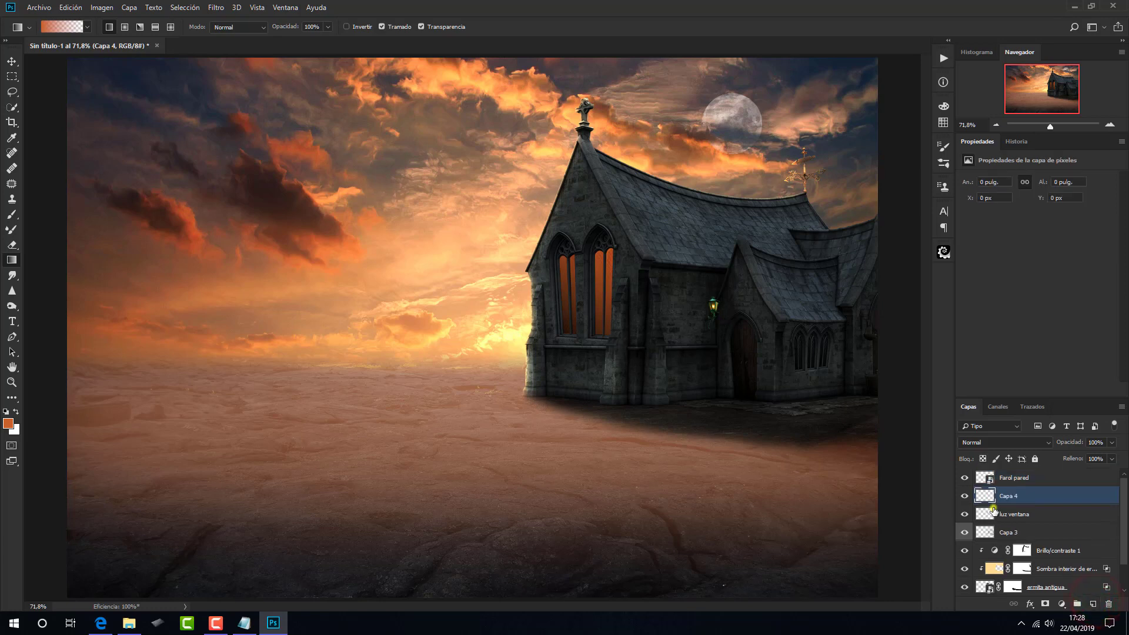
pyautogui.rightClick(965, 495)
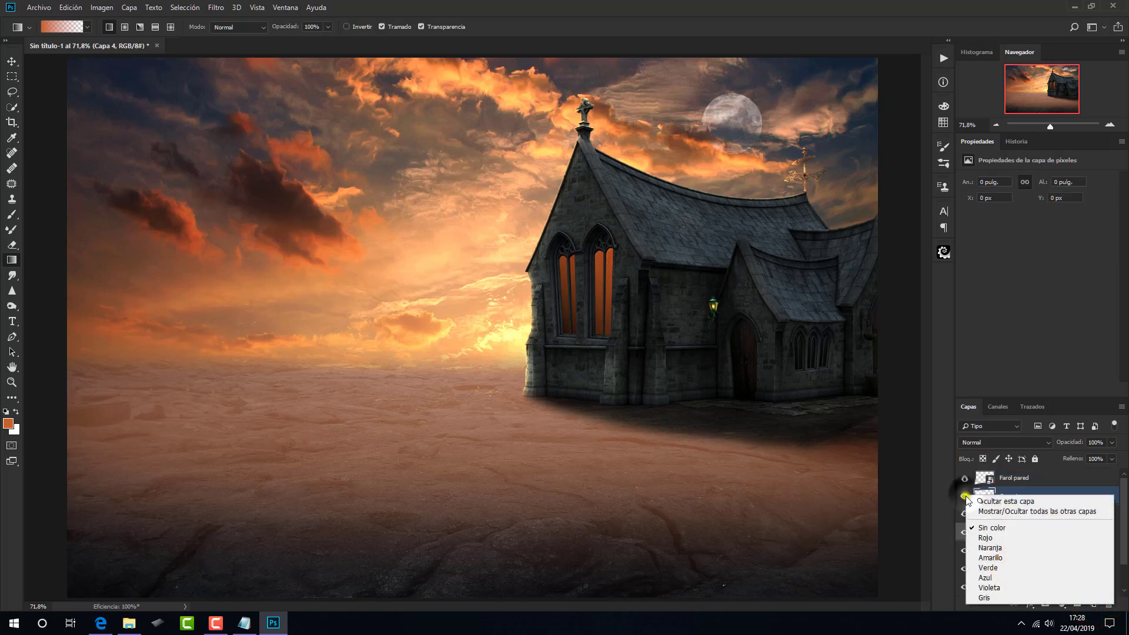
pyautogui.click(986, 548)
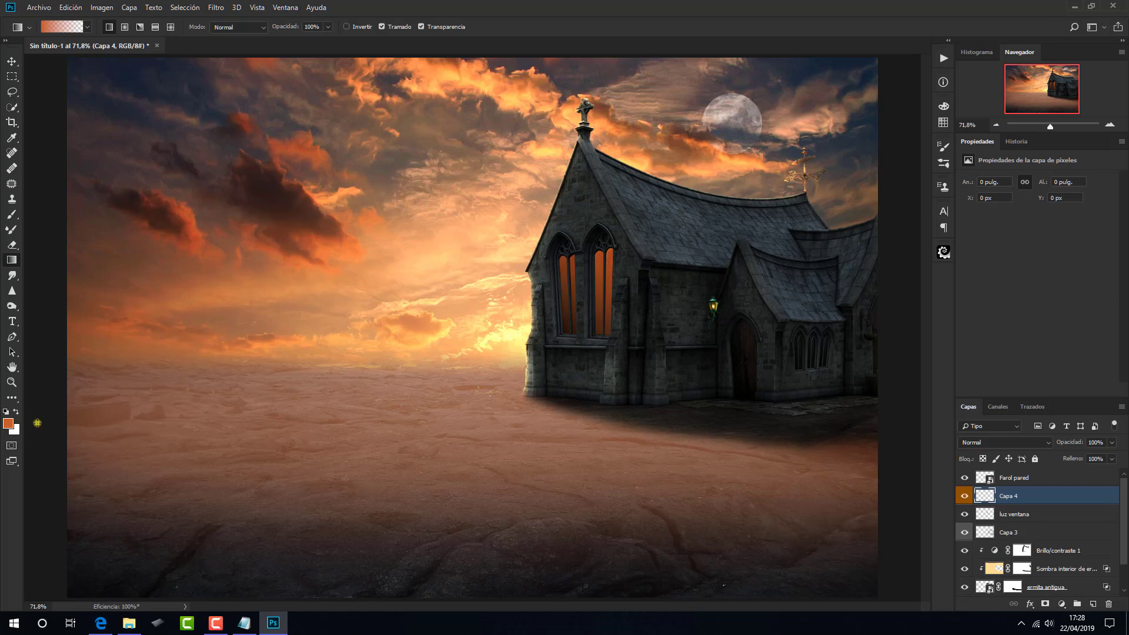
pyautogui.click(9, 423)
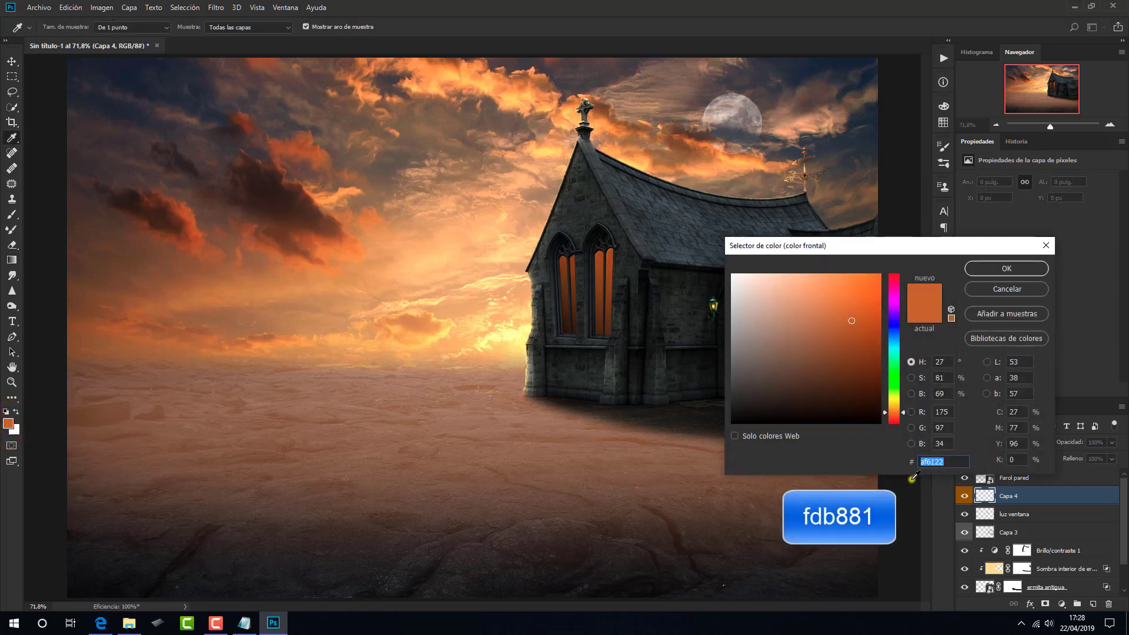
pyautogui.rightClick(929, 462)
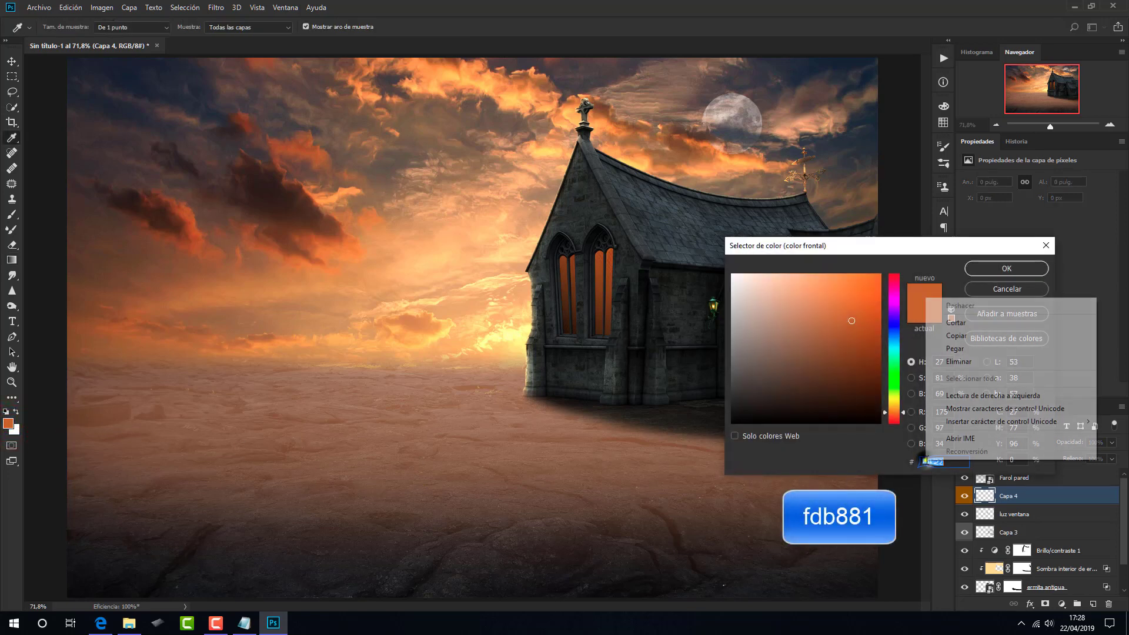
pyautogui.click(952, 348)
pyautogui.click(1000, 268)
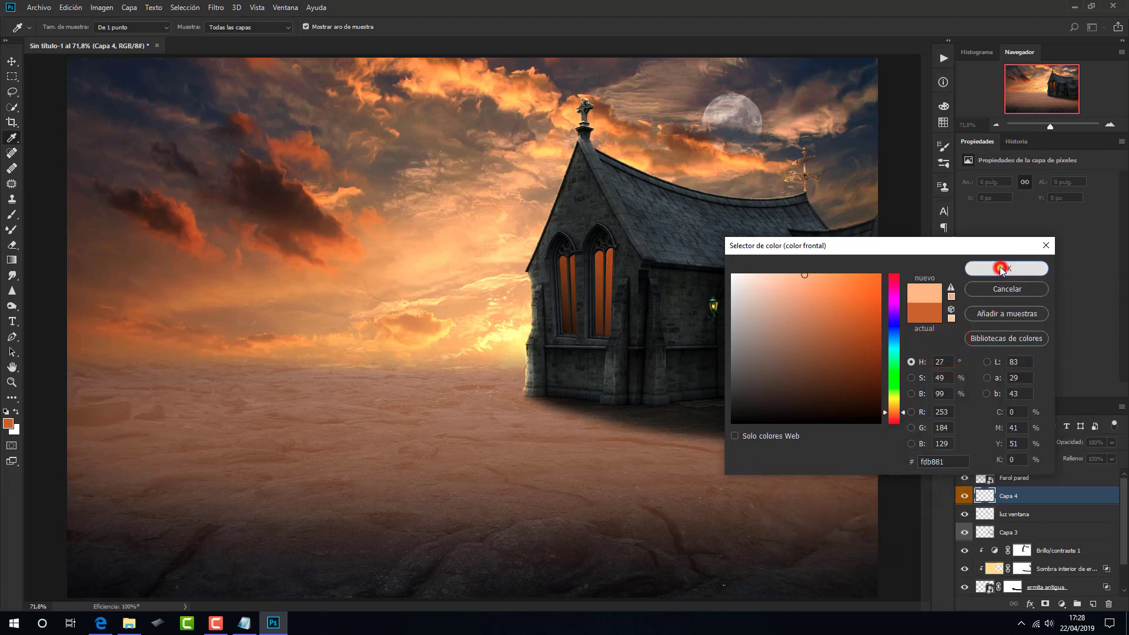
pyautogui.press('g')
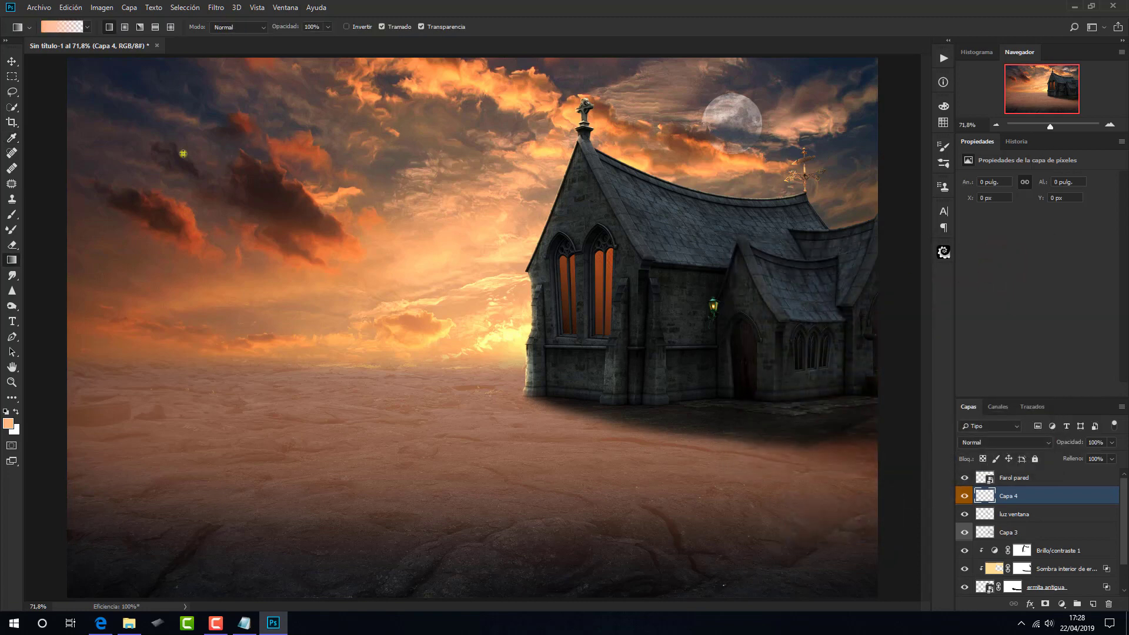
# - Brush a soft glow down the wall below the lantern, blended as Sobreexpos. lineal (Añadir)
pyautogui.click(13, 215)
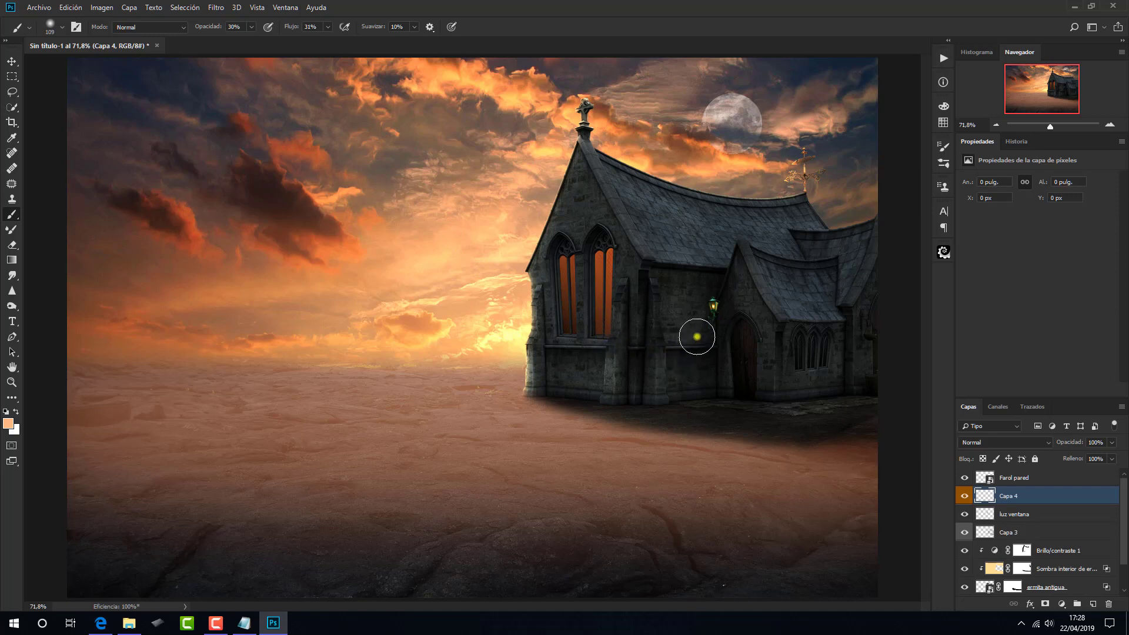
pyautogui.click(707, 320)
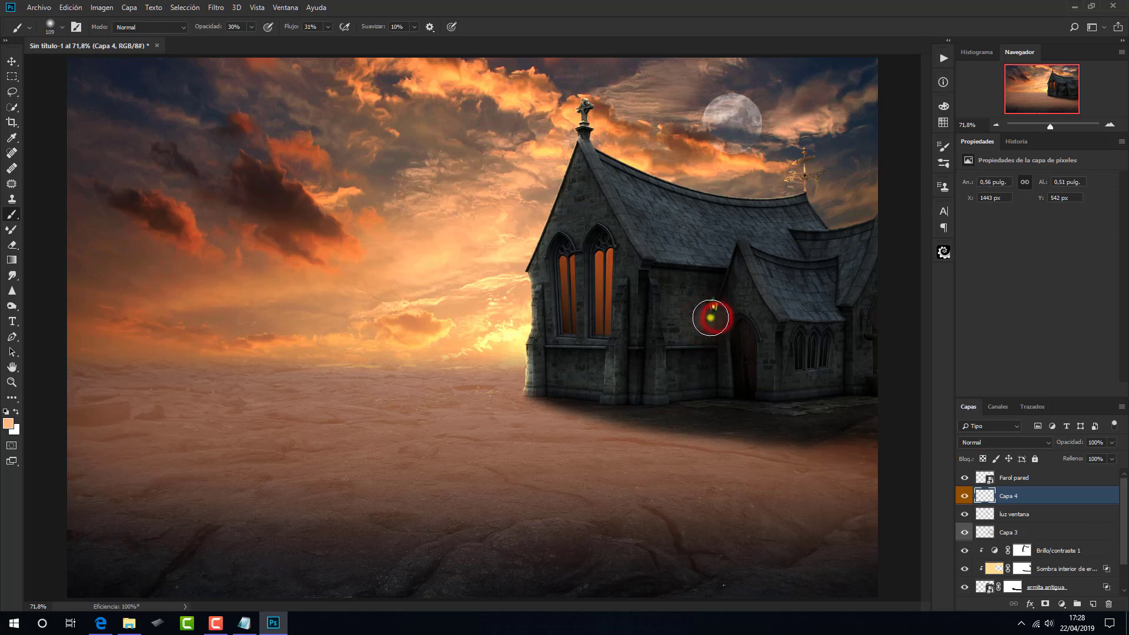
pyautogui.moveTo(708, 320)
pyautogui.mouseDown()
pyautogui.moveTo(720, 396)
pyautogui.moveTo(739, 395)
pyautogui.moveTo(711, 329)
pyautogui.moveTo(732, 384)
pyautogui.moveTo(705, 403)
pyautogui.mouseUp()
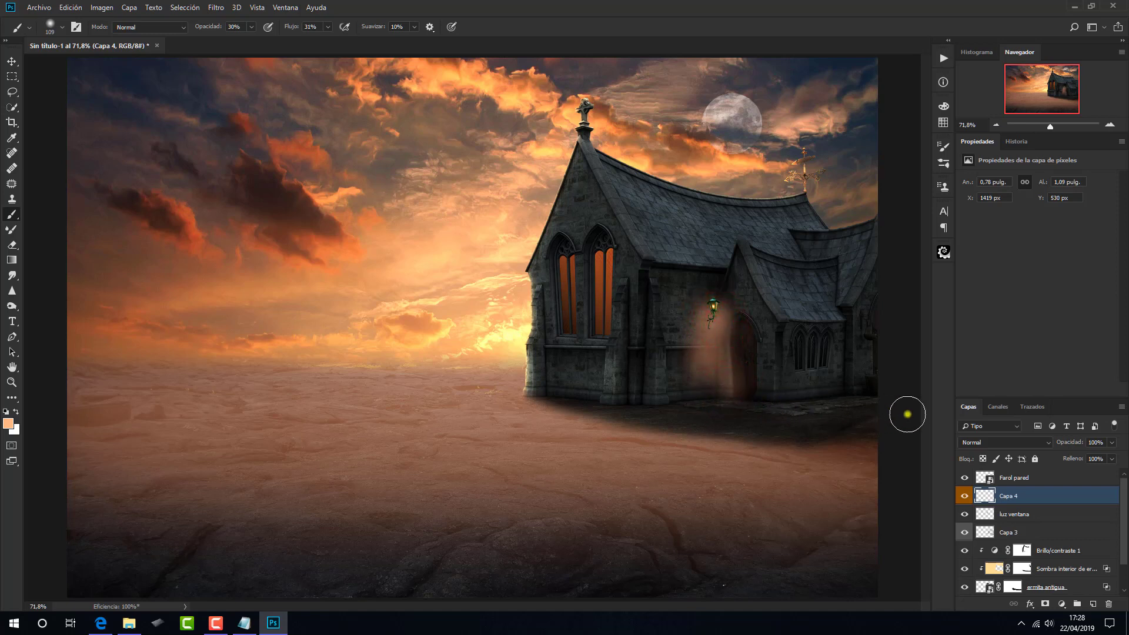
pyautogui.click(993, 444)
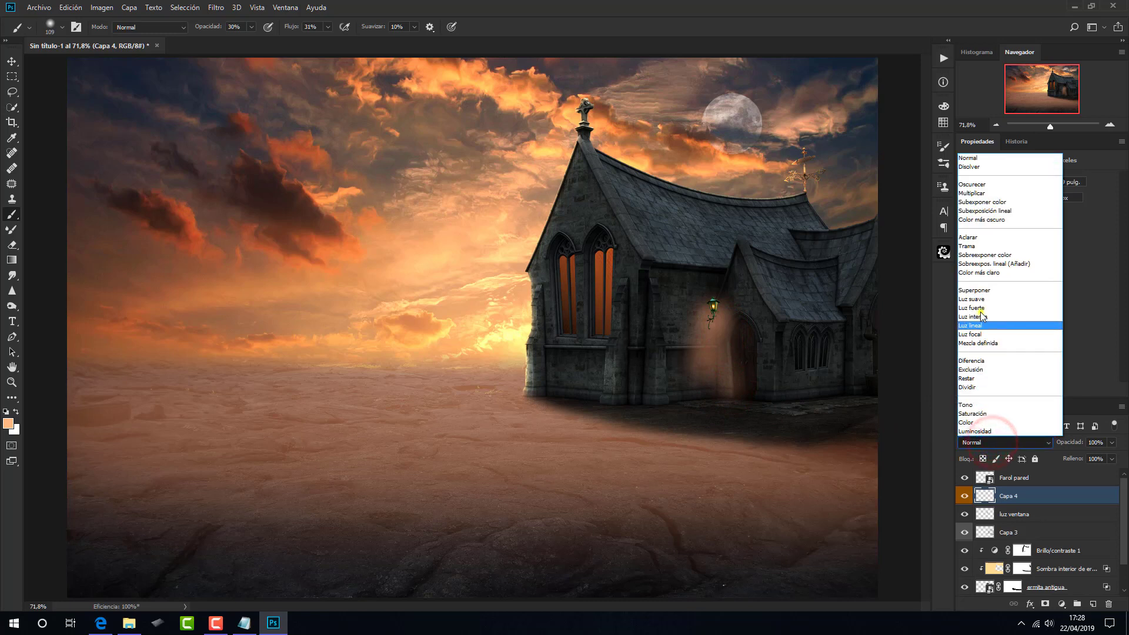
pyautogui.click(982, 265)
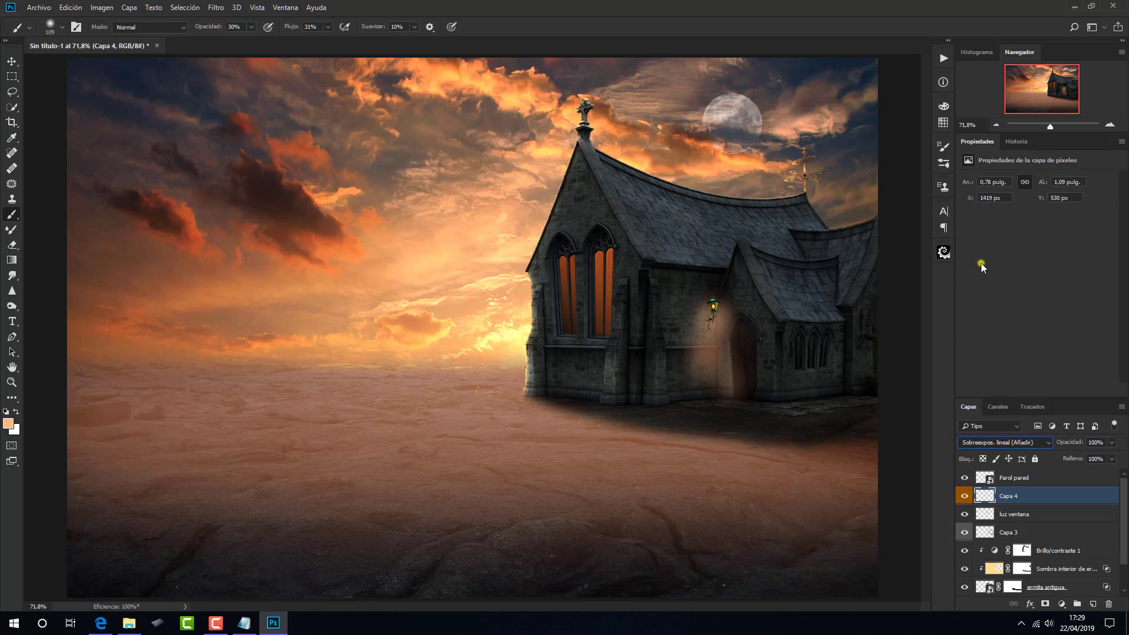
pyautogui.click(1051, 475)
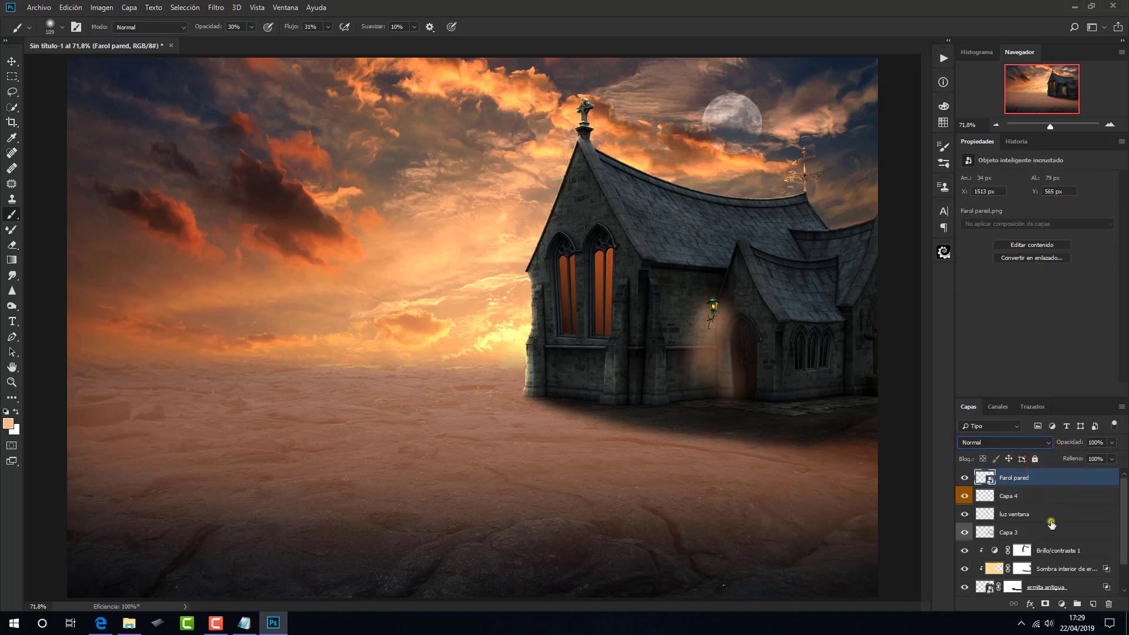
# - Add a Levels adjustment clipped to the lantern, lifting its darkest output tones slightly
pyautogui.click(1063, 604)
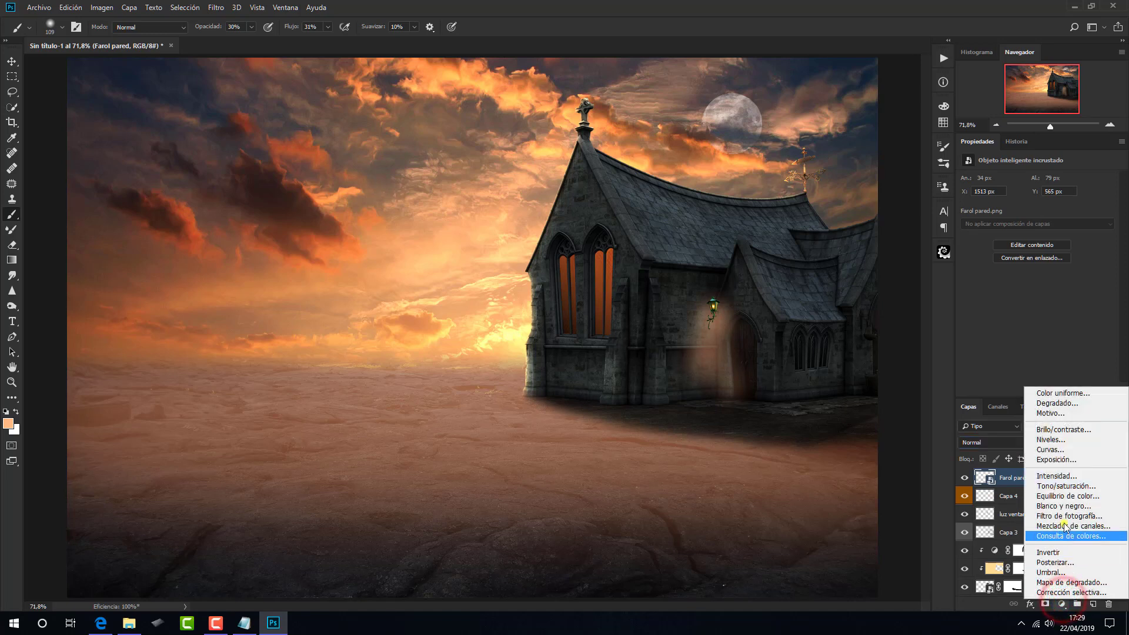
pyautogui.click(1066, 441)
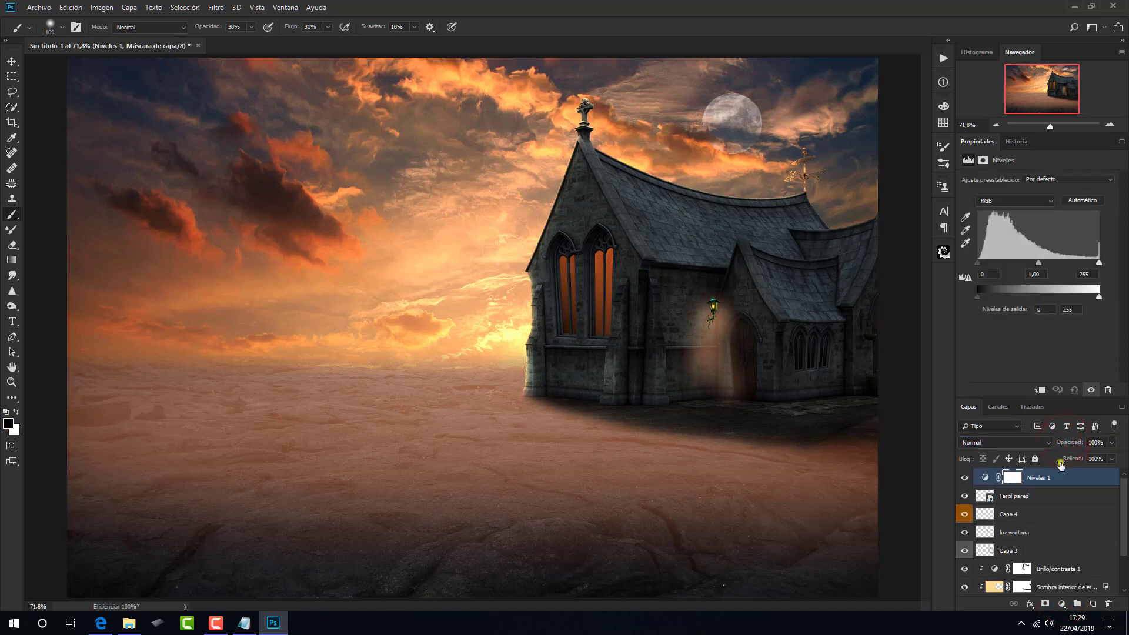
pyautogui.click(1040, 389)
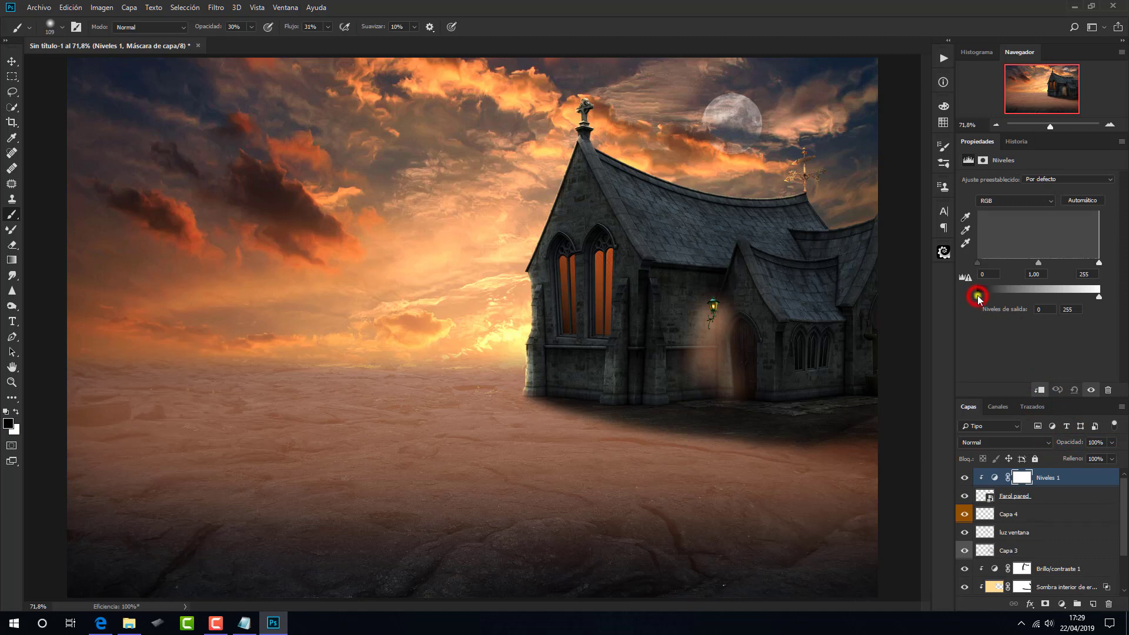
pyautogui.moveTo(977, 296); pyautogui.dragTo(997, 294)
# - Paint over the wall lantern on the Levels mask with a smaller brush at 100% opacity
pyautogui.click(1024, 478)
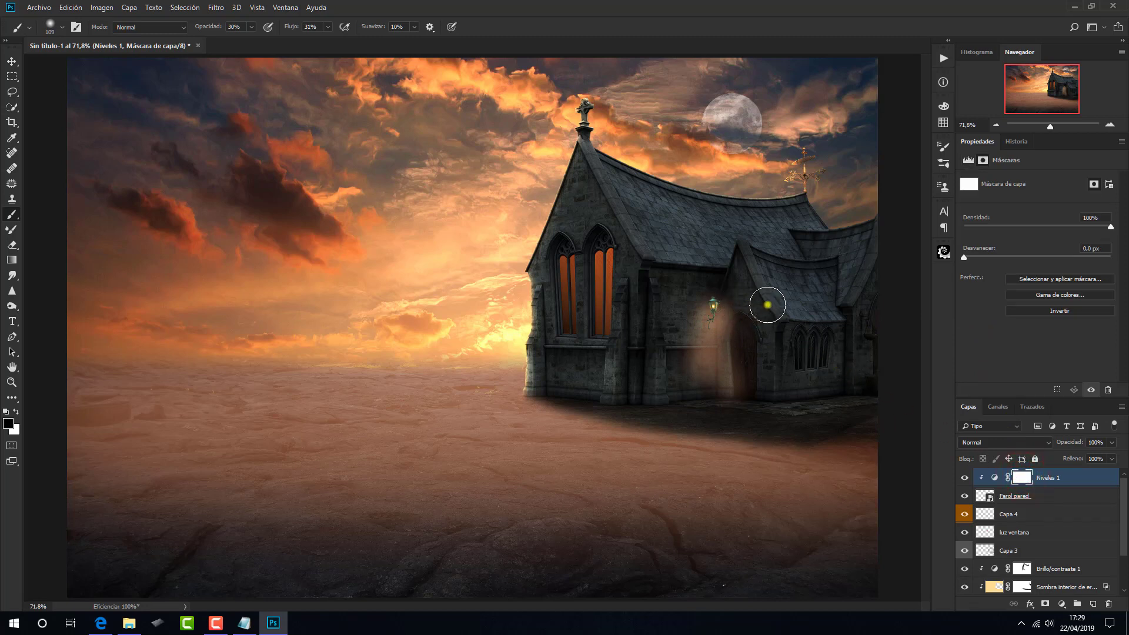
pyautogui.moveTo(767, 304); pyautogui.dragTo(755, 304)
pyautogui.click(251, 27)
pyautogui.moveTo(250, 40); pyautogui.dragTo(495, 156)
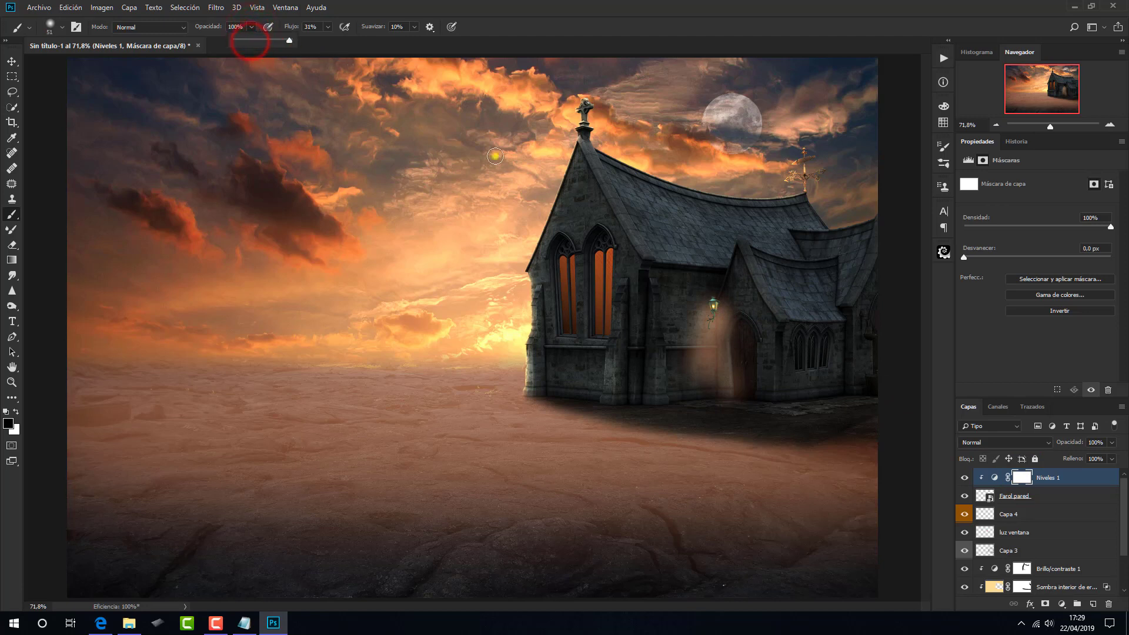
pyautogui.click(708, 298)
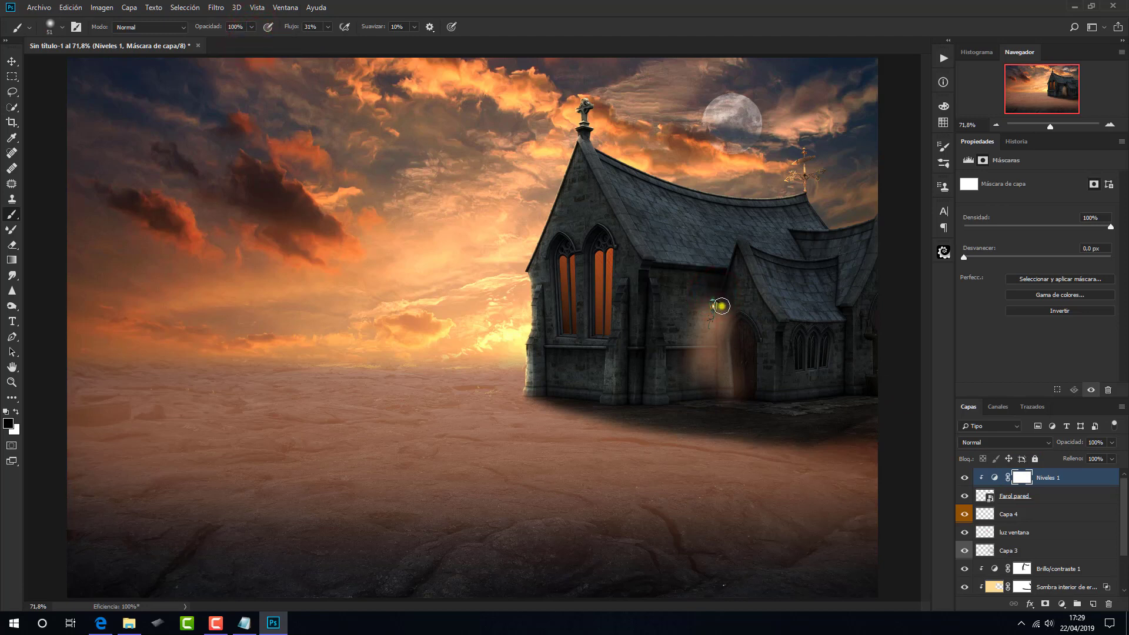
pyautogui.click(719, 303)
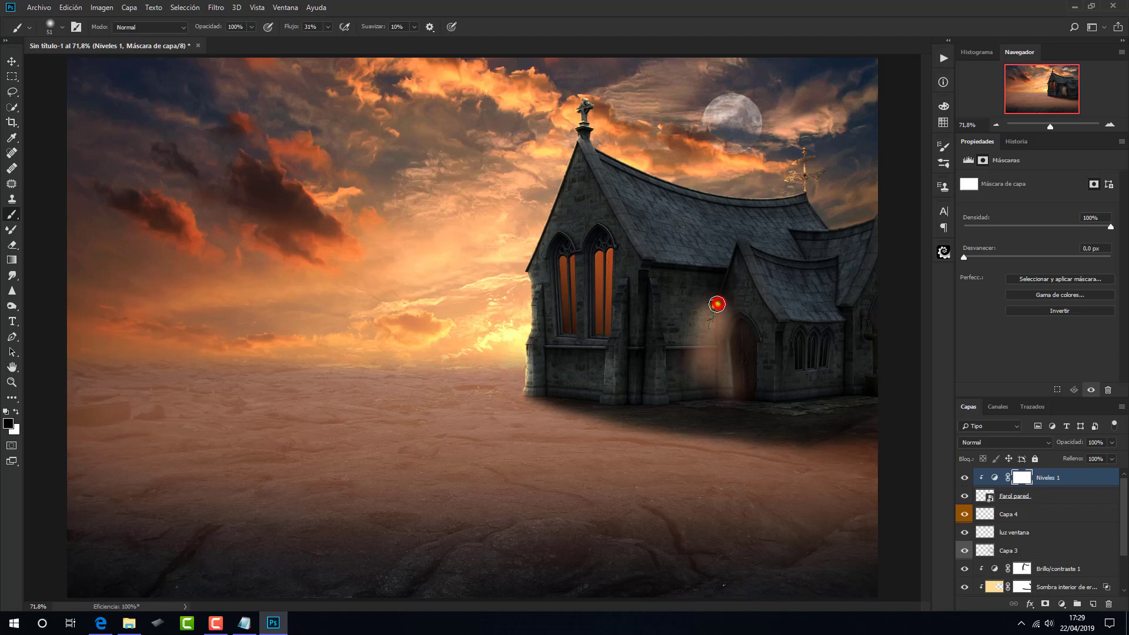
pyautogui.click(718, 298)
# - Add Capa 5 labelled orange and set the foreground colour to f4994f
pyautogui.click(1094, 604)
pyautogui.rightClick(964, 476)
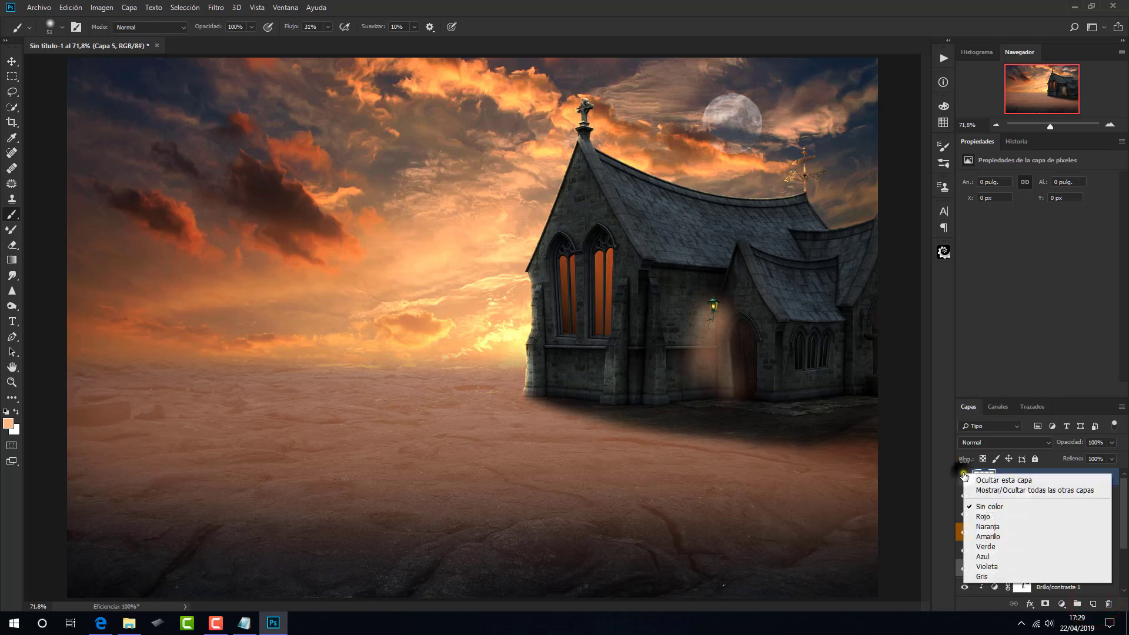
pyautogui.click(986, 523)
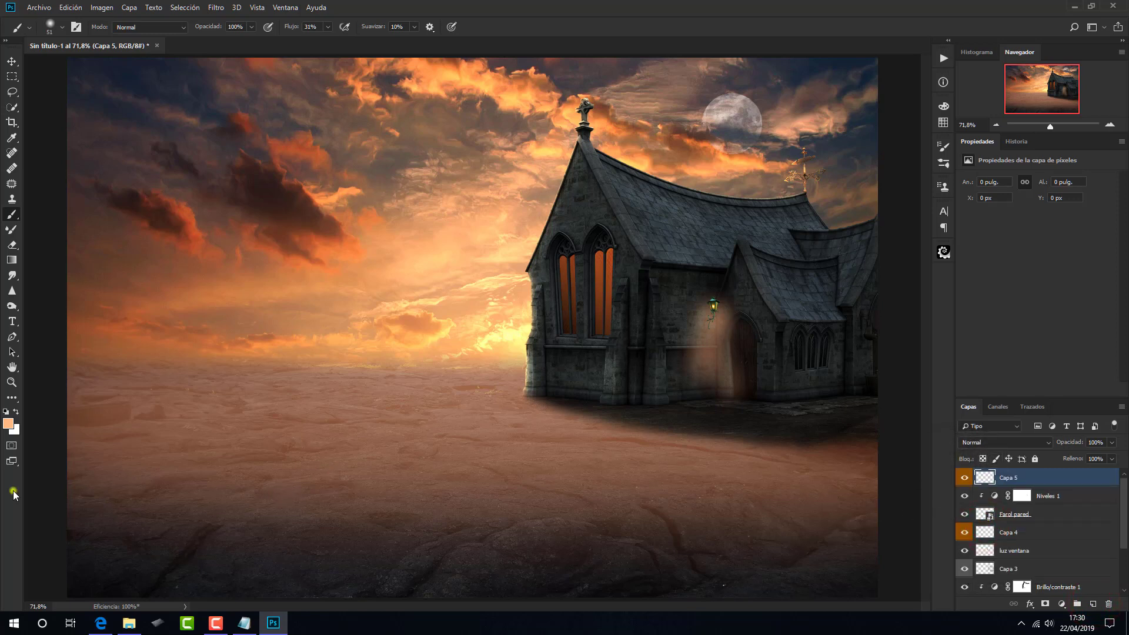
pyautogui.click(24, 429)
pyautogui.click(7, 423)
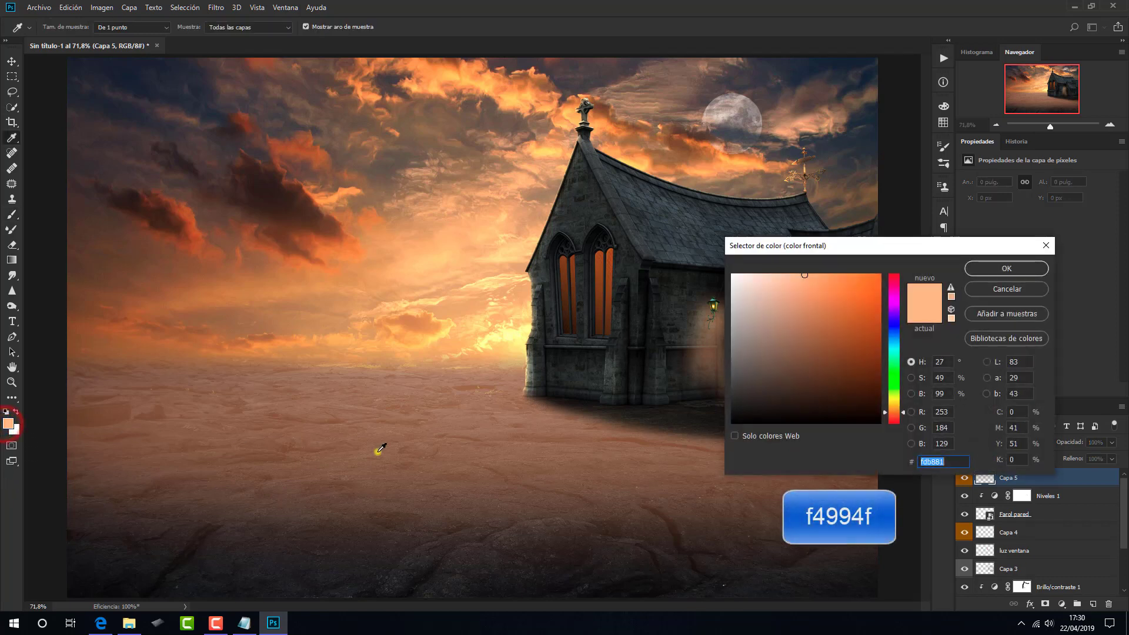
pyautogui.rightClick(925, 460)
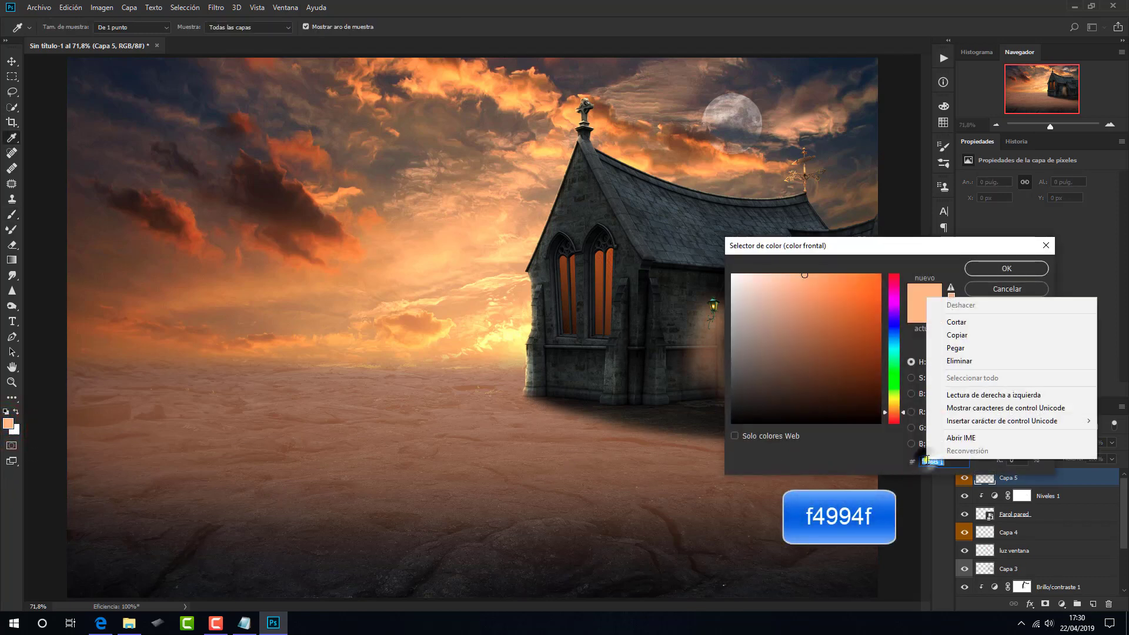
pyautogui.click(948, 343)
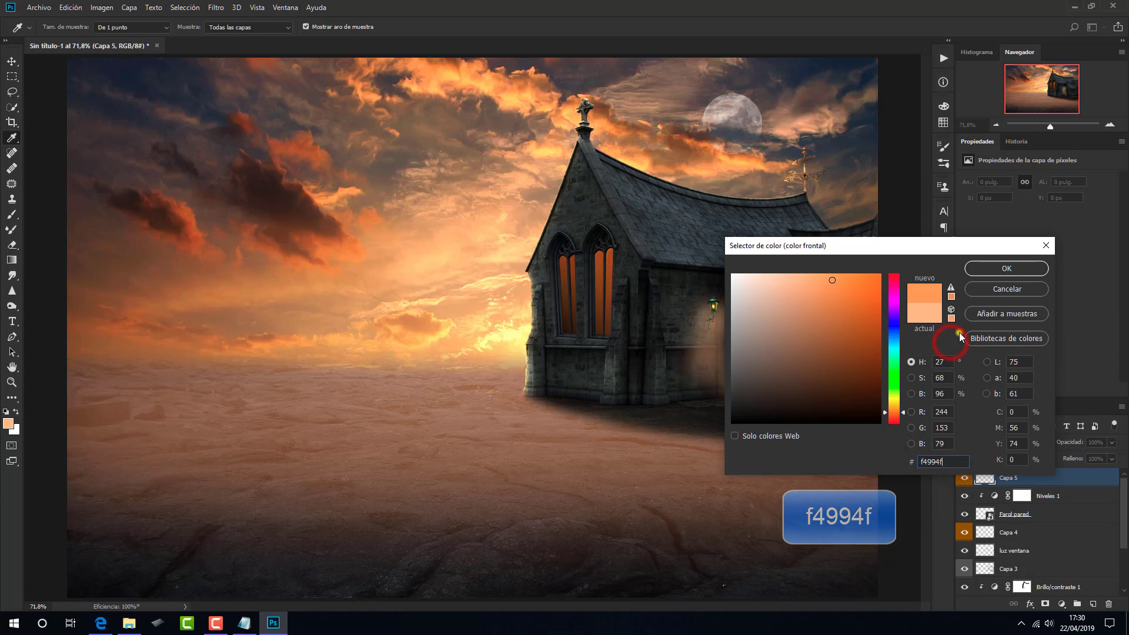
pyautogui.click(988, 269)
# - Dab orange light on the lantern at 53% flow, blend Sobreexpos. lineal, and add another layer
pyautogui.press('b')
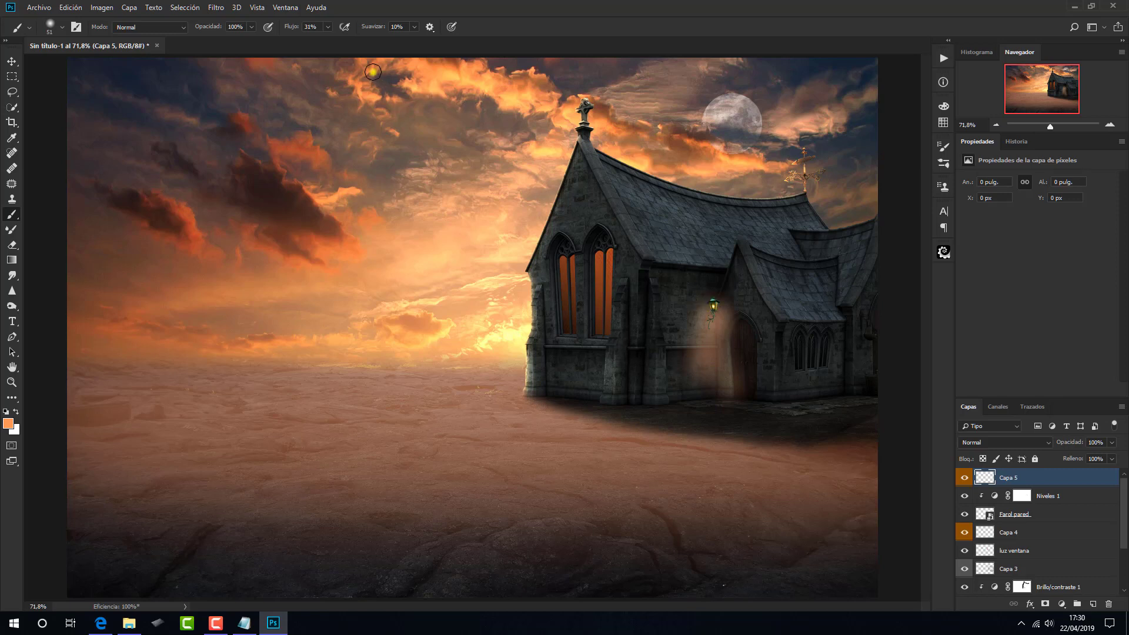
pyautogui.click(328, 27)
pyautogui.click(340, 40)
pyautogui.click(714, 307)
pyautogui.click(987, 445)
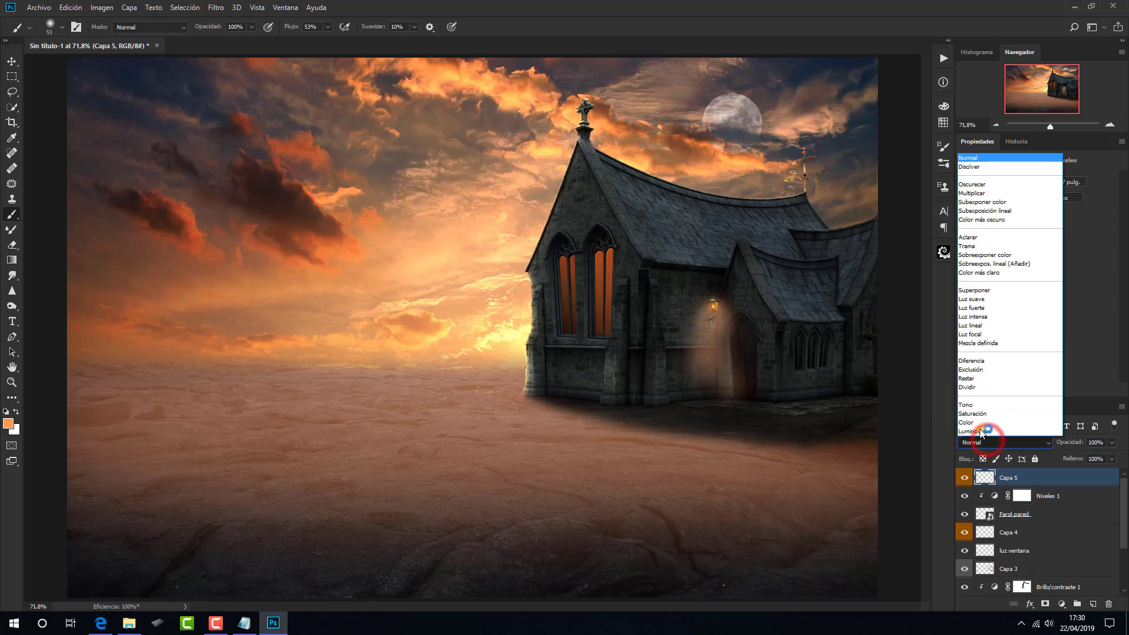
pyautogui.click(980, 264)
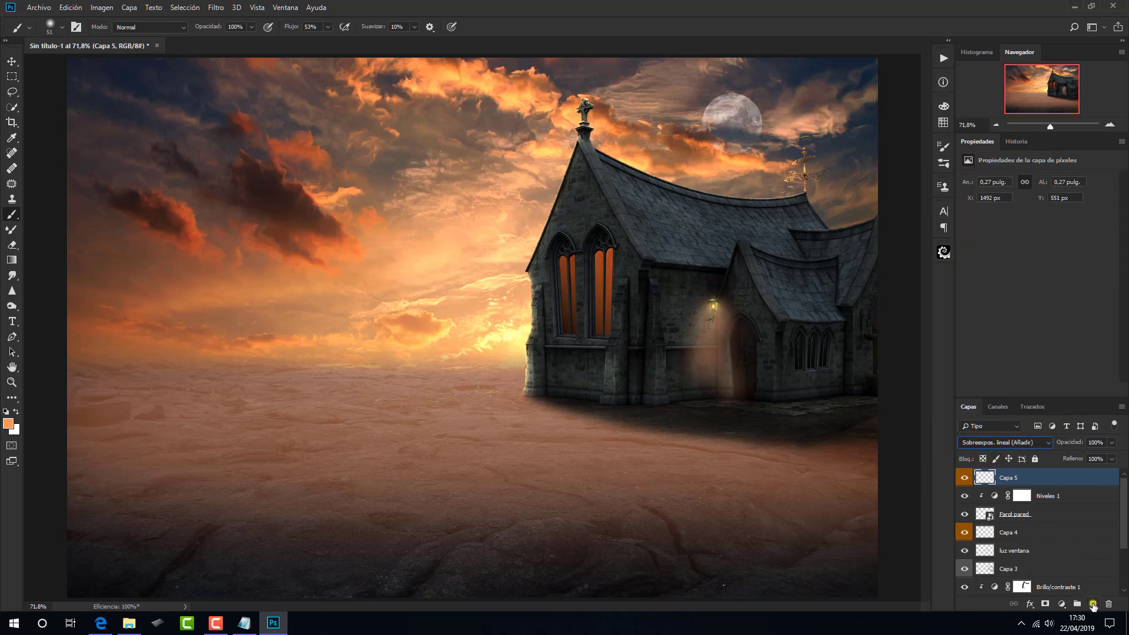
pyautogui.click(1092, 604)
# - Label Capa 6 orange and set the foreground colour to dark brown 6e3b12
pyautogui.rightClick(963, 481)
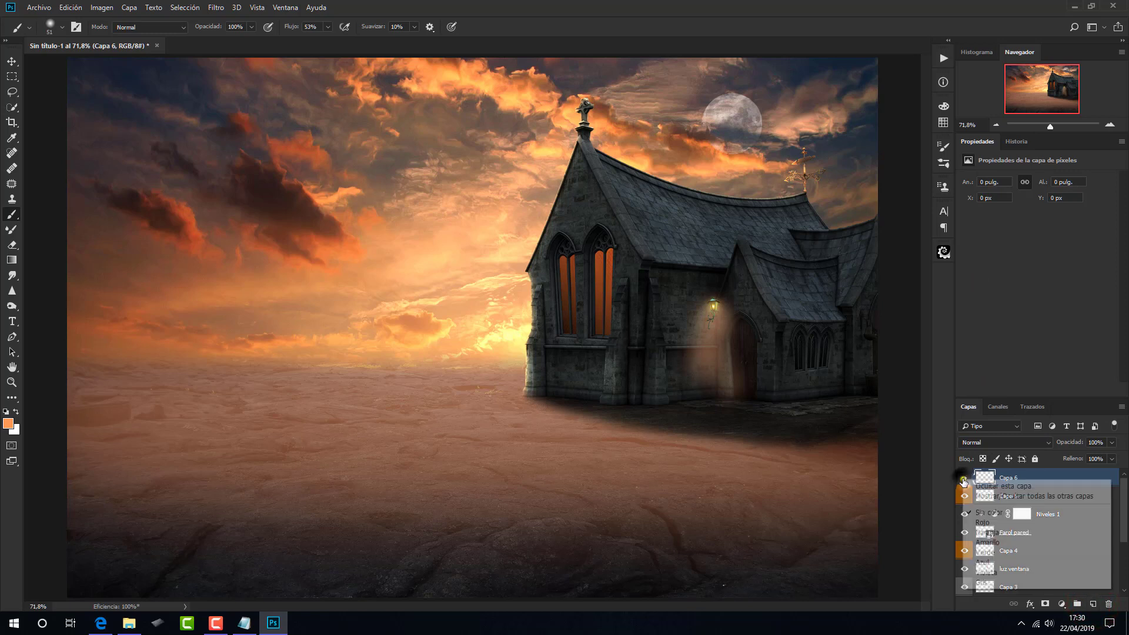
pyautogui.click(979, 537)
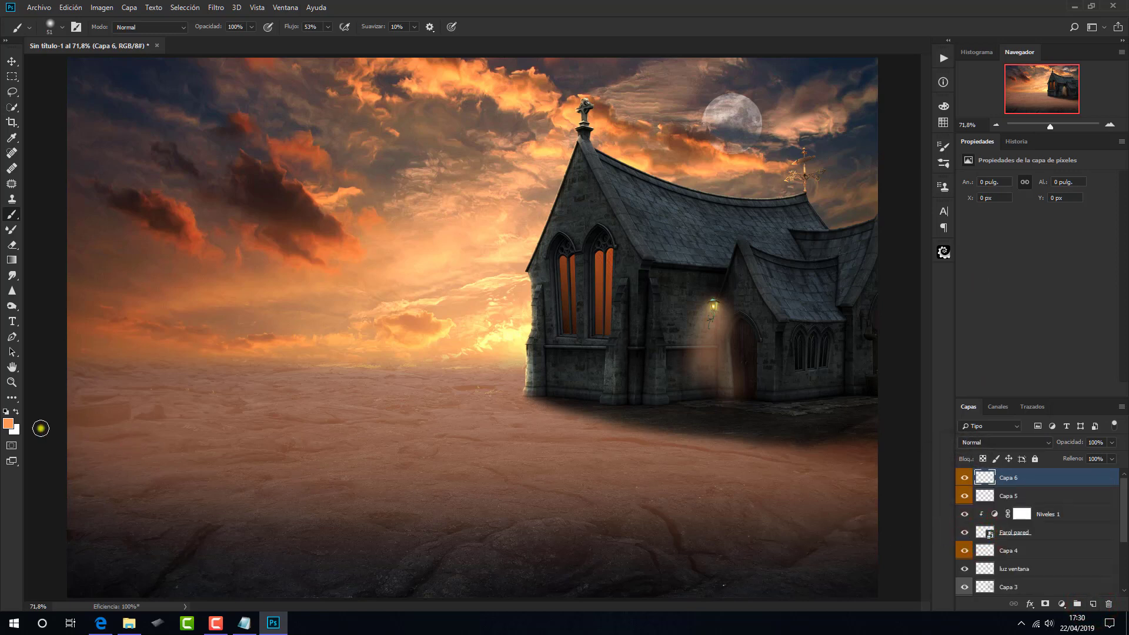
pyautogui.click(10, 428)
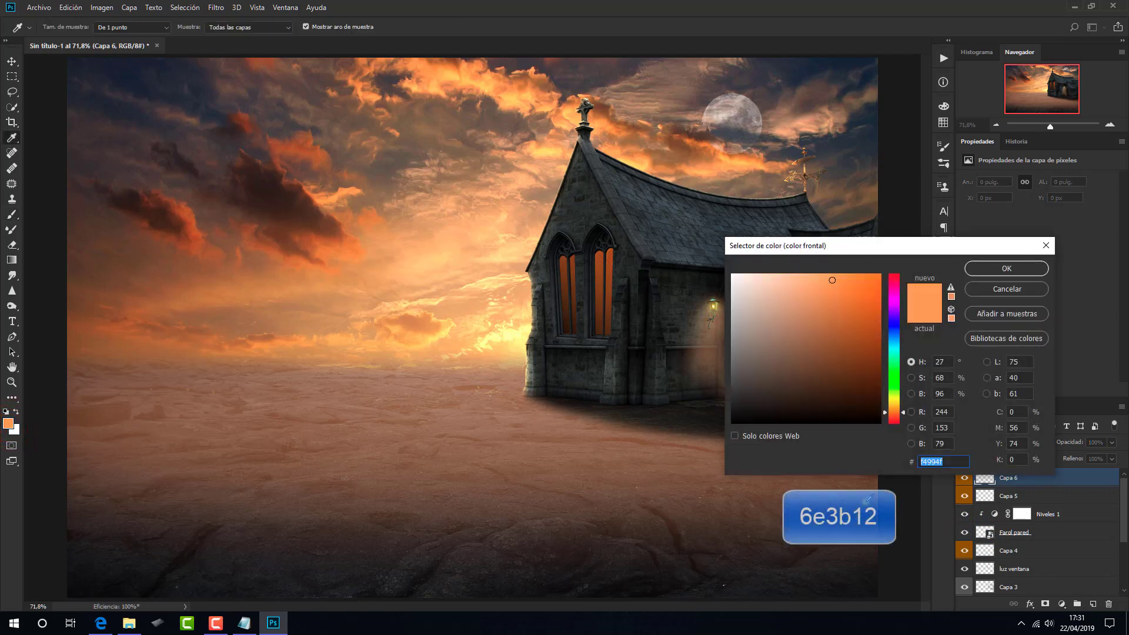
pyautogui.rightClick(929, 461)
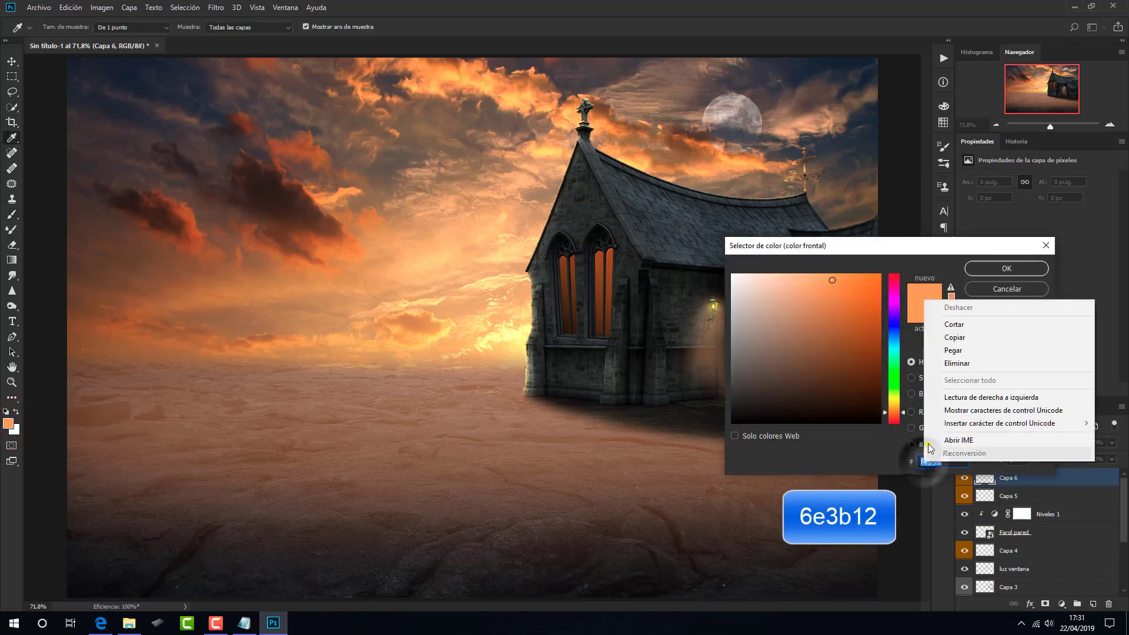
pyautogui.click(949, 347)
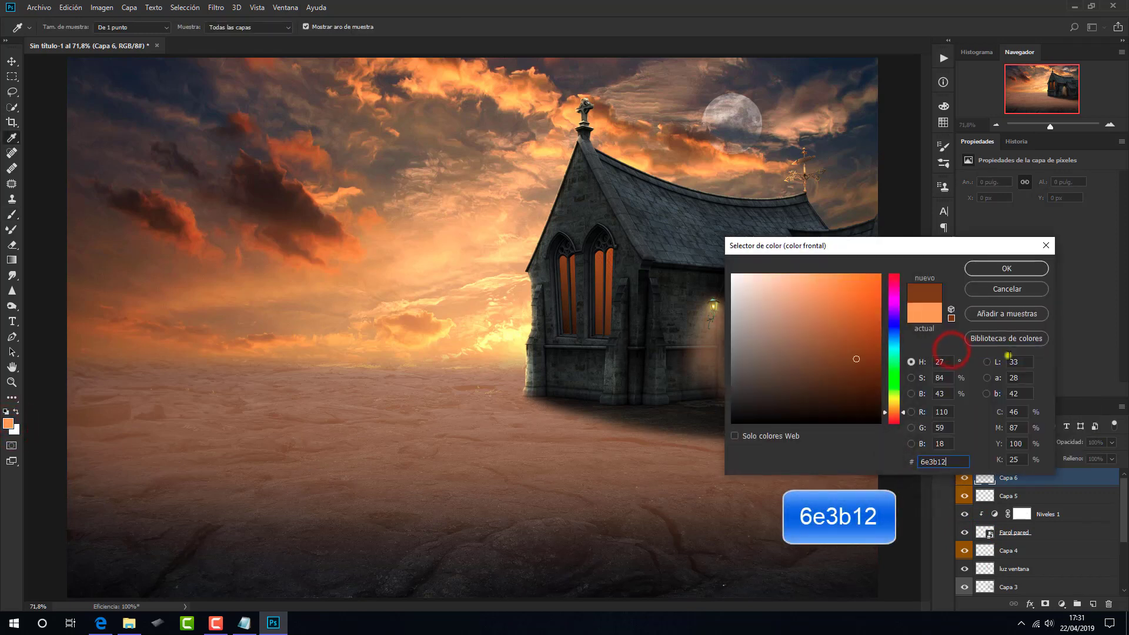
pyautogui.click(1007, 268)
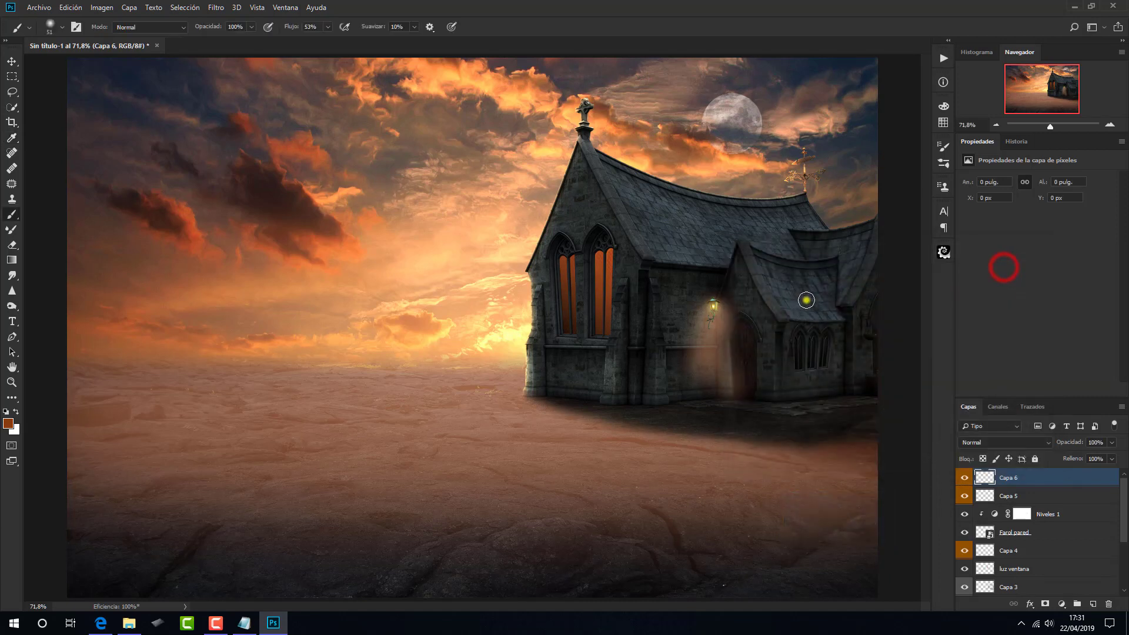
# - Paint a glow around the wall lamp with a 123 px brush, blended in Trama
pyautogui.keyDown('alt'); pyautogui.rightClick(713, 308); pyautogui.keyUp('alt')
pyautogui.moveTo(729, 310); pyautogui.dragTo(732, 309)
pyautogui.click(712, 308)
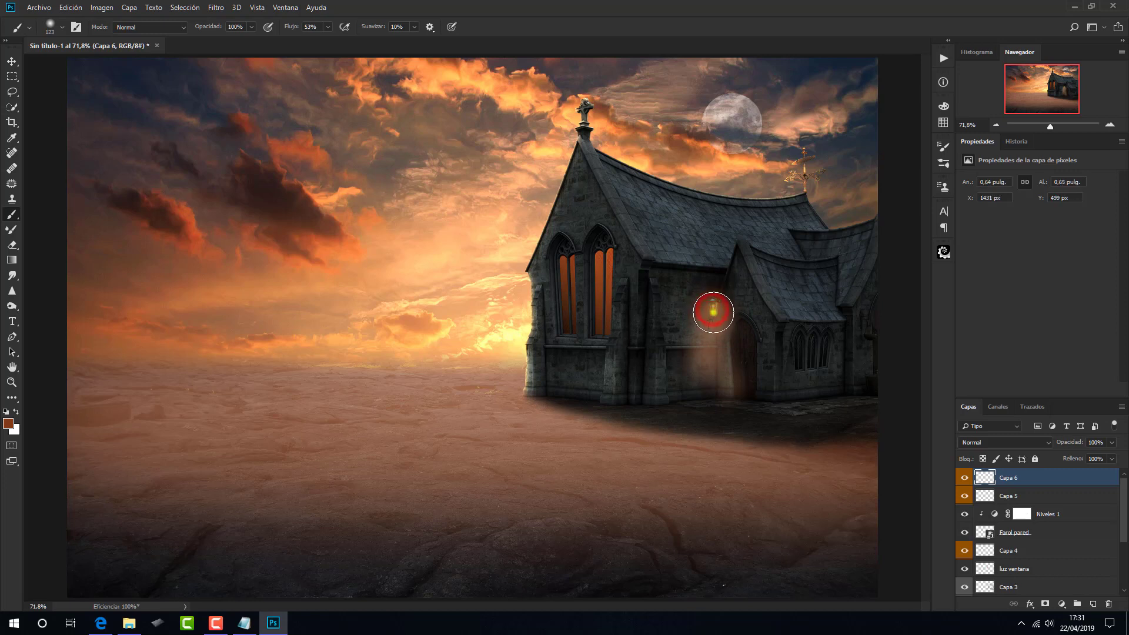
pyautogui.click(982, 441)
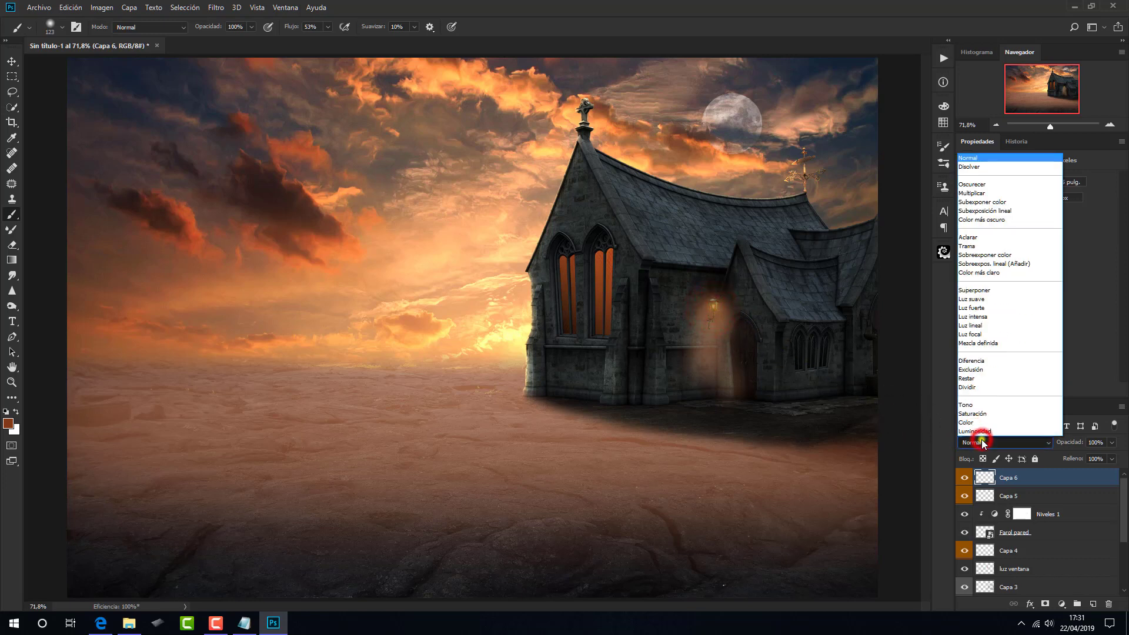
pyautogui.click(982, 246)
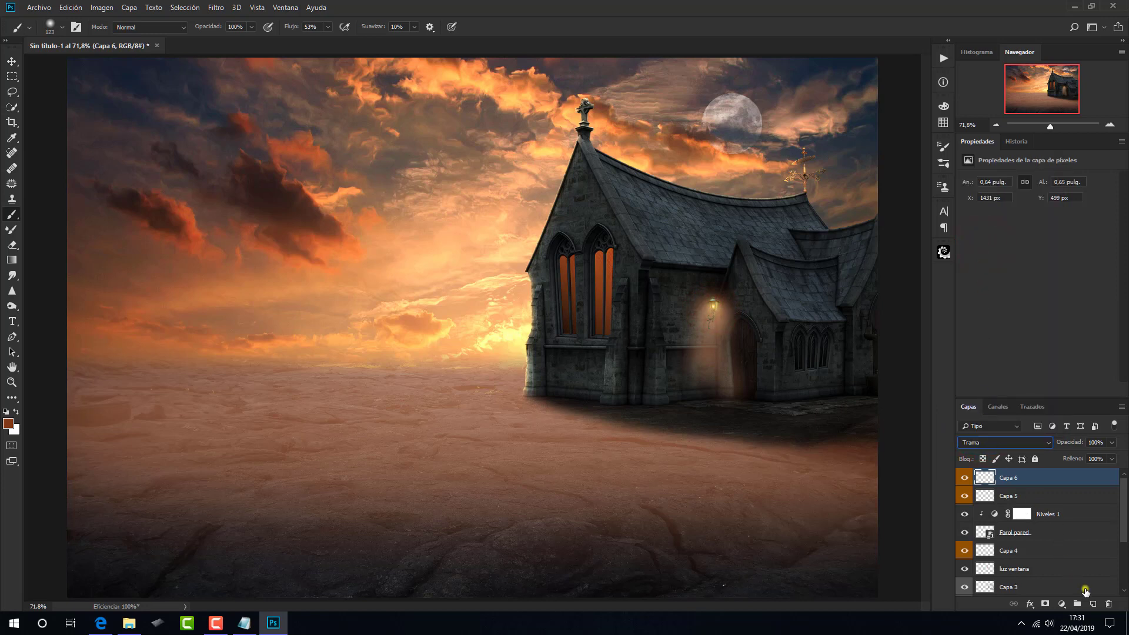
# - Add Capa 7 labelled orange and set the foreground colour to af6122
pyautogui.click(1093, 604)
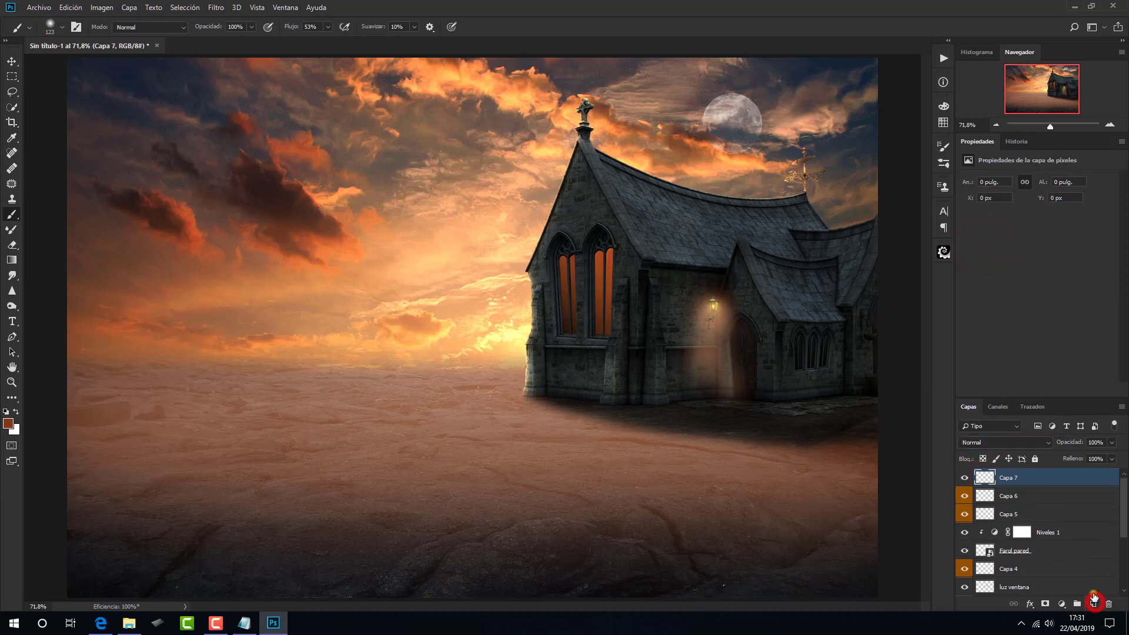
pyautogui.rightClick(963, 481)
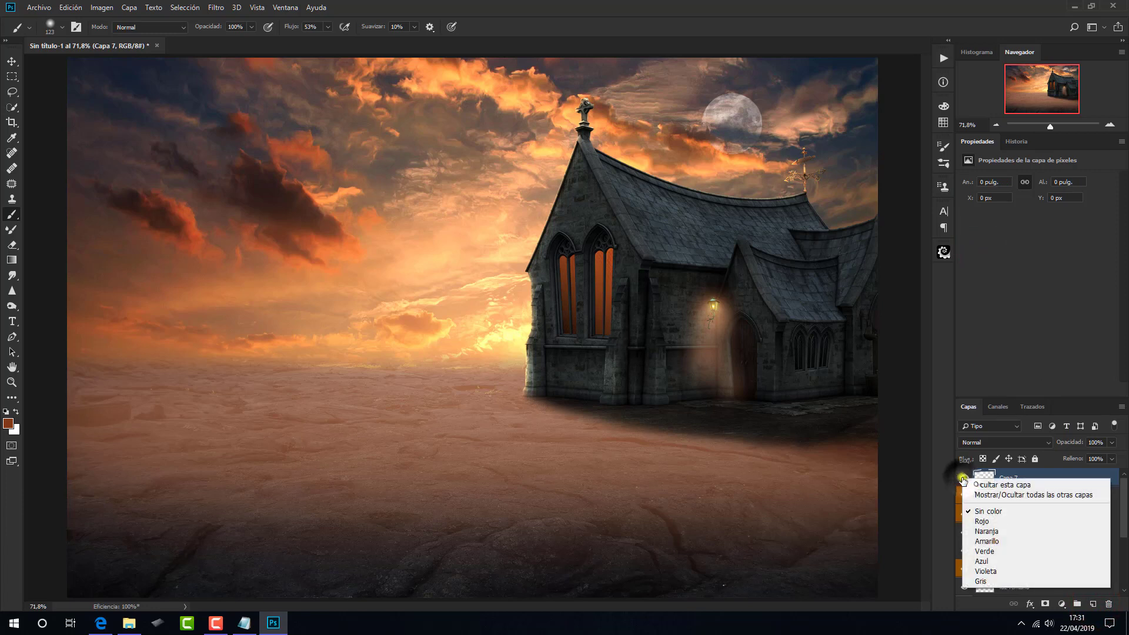
pyautogui.click(978, 535)
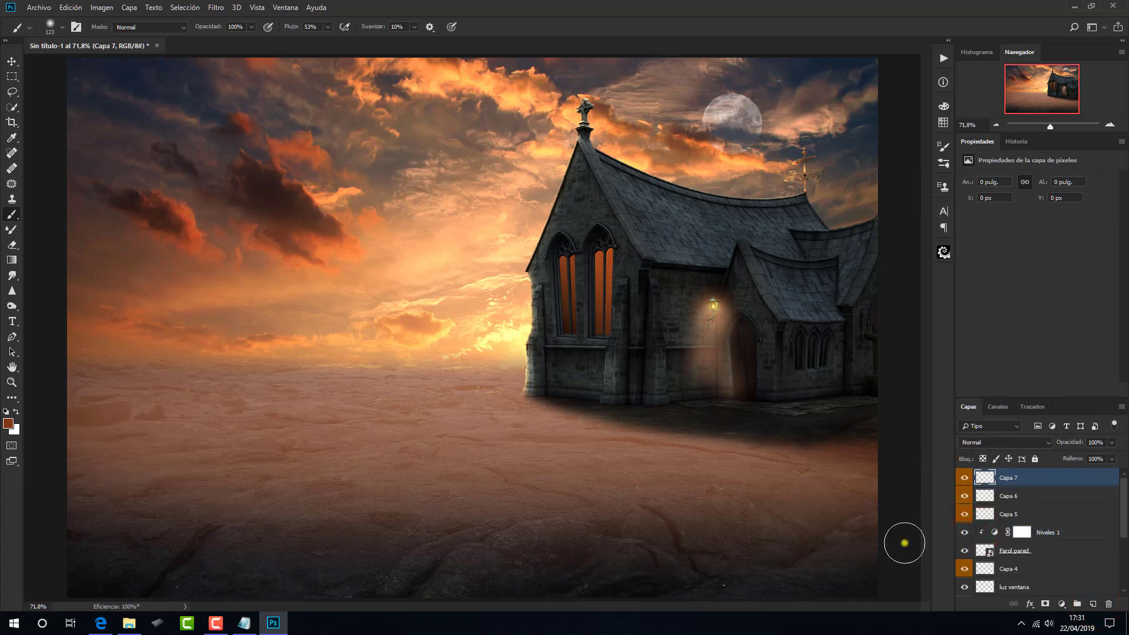
pyautogui.click(8, 423)
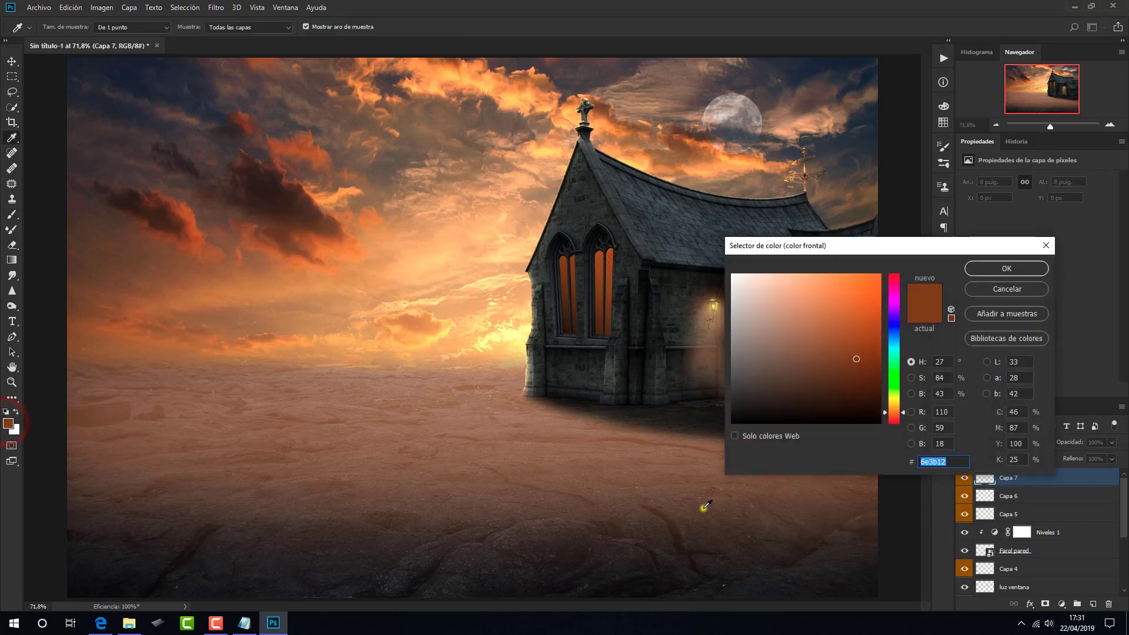
pyautogui.rightClick(932, 462)
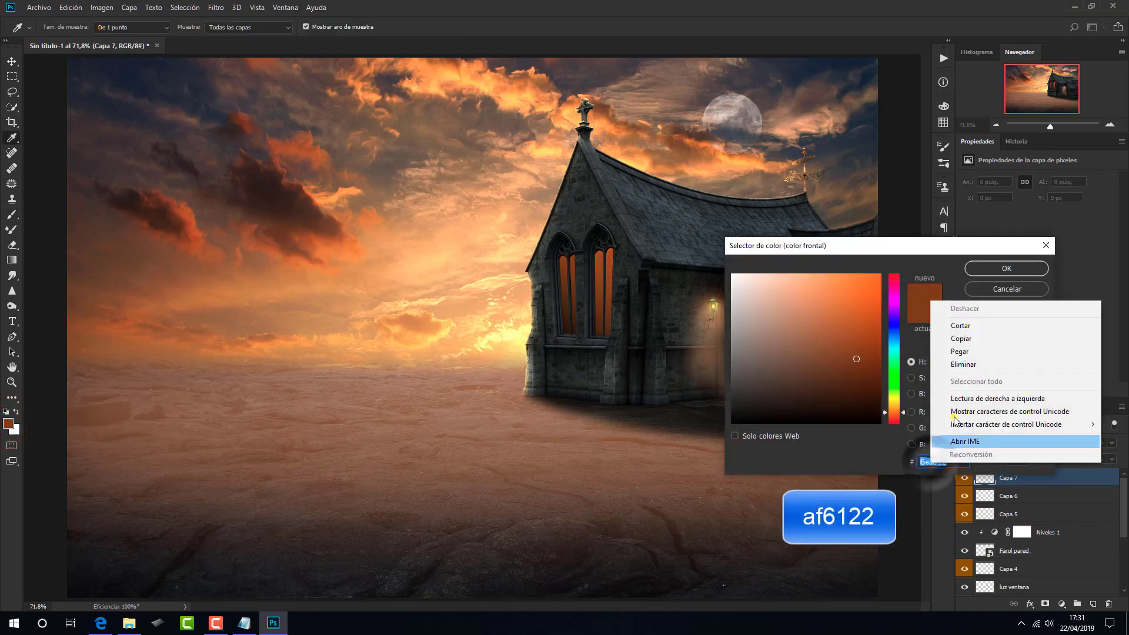
pyautogui.click(982, 360)
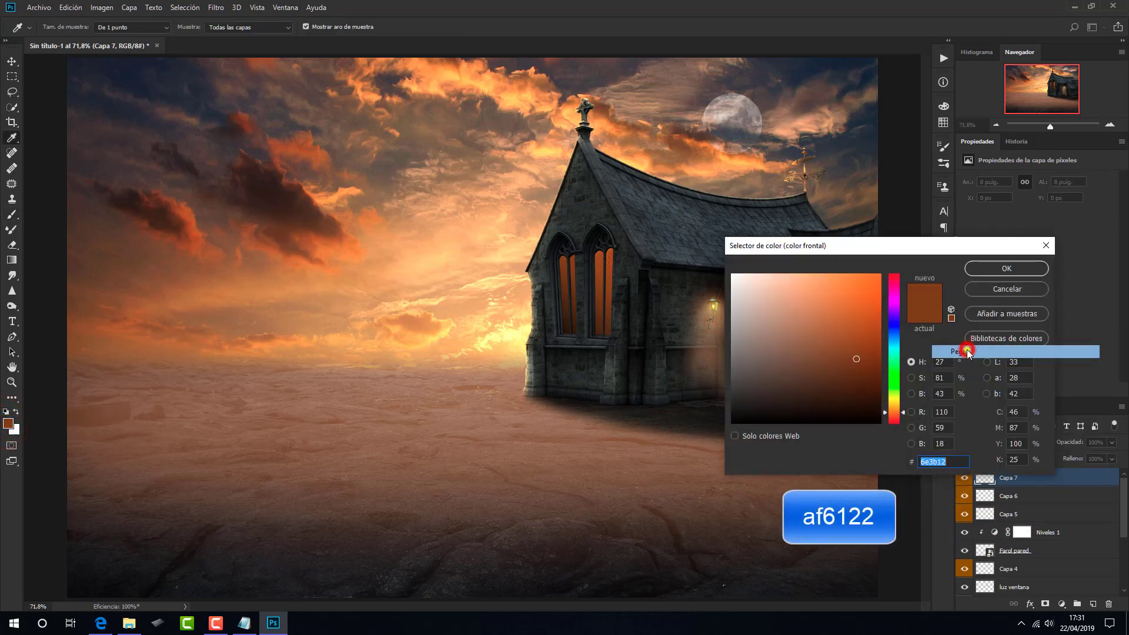
pyautogui.click(991, 270)
# - Paint an orange glow with a 207 px brush, blend in Trama, lower opacity, and select Capas 5–7
pyautogui.press('b')
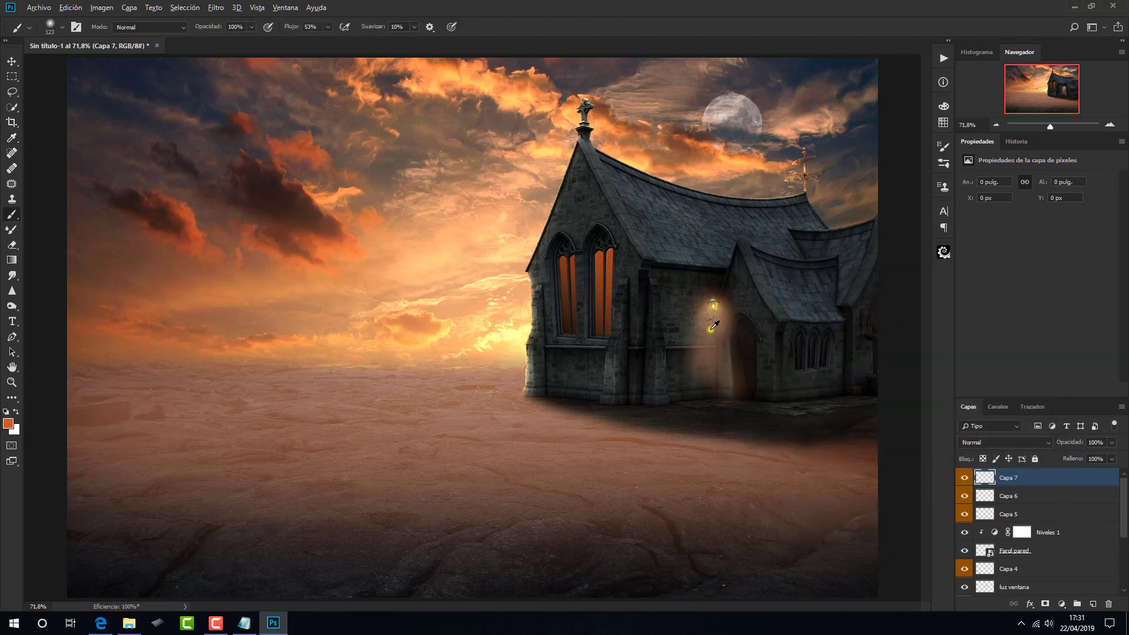
pyautogui.moveTo(715, 325); pyautogui.dragTo(729, 330)
pyautogui.click(712, 316)
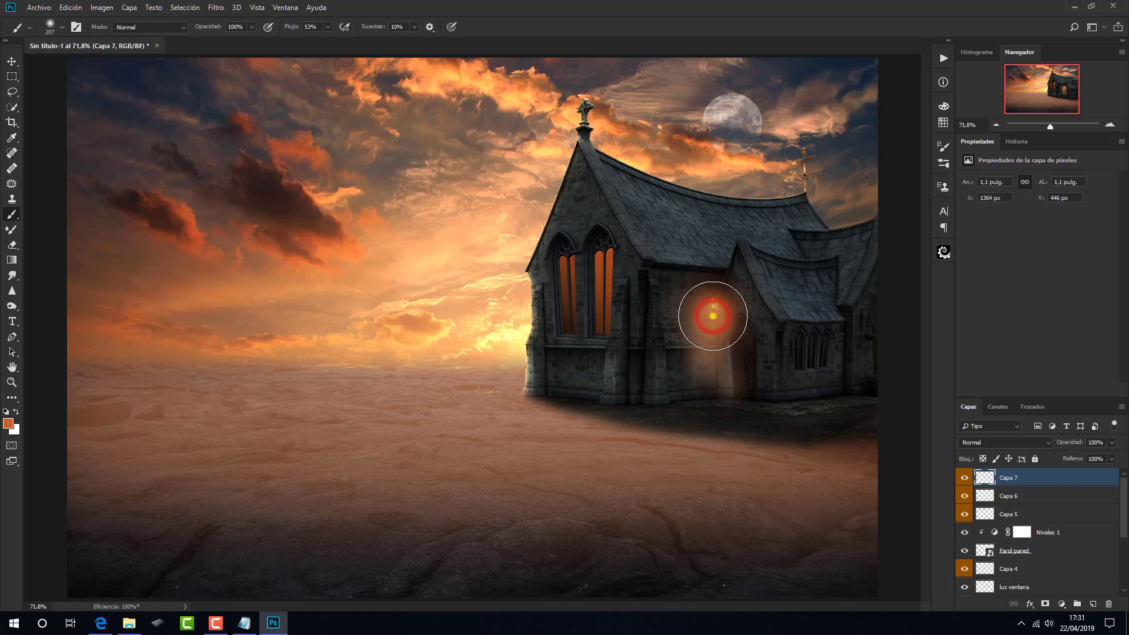
pyautogui.click(979, 447)
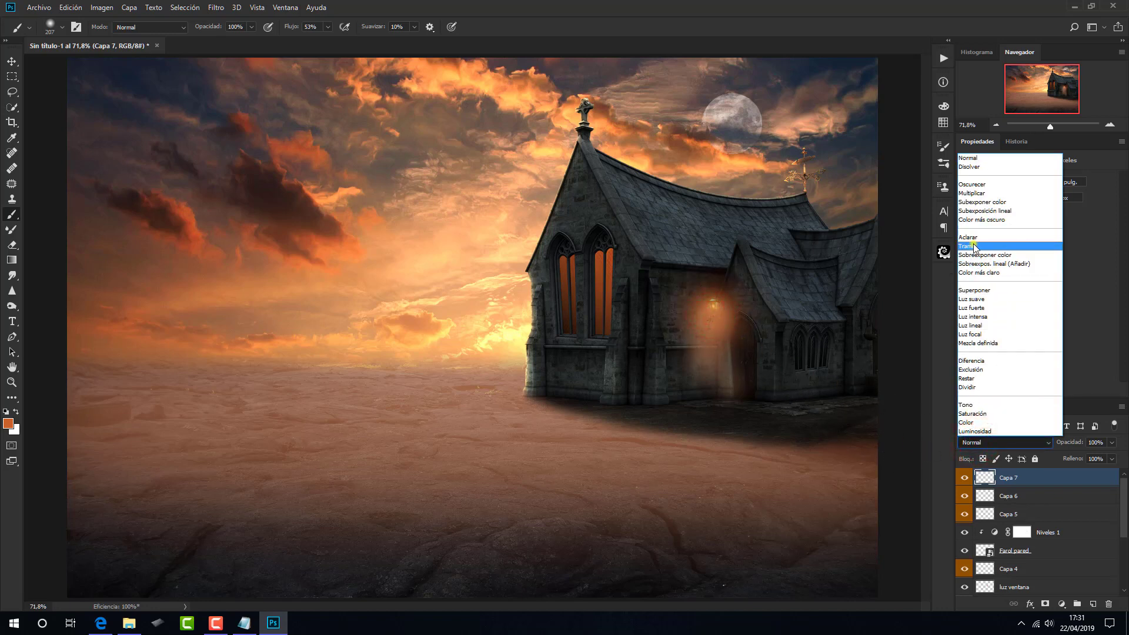
pyautogui.click(974, 245)
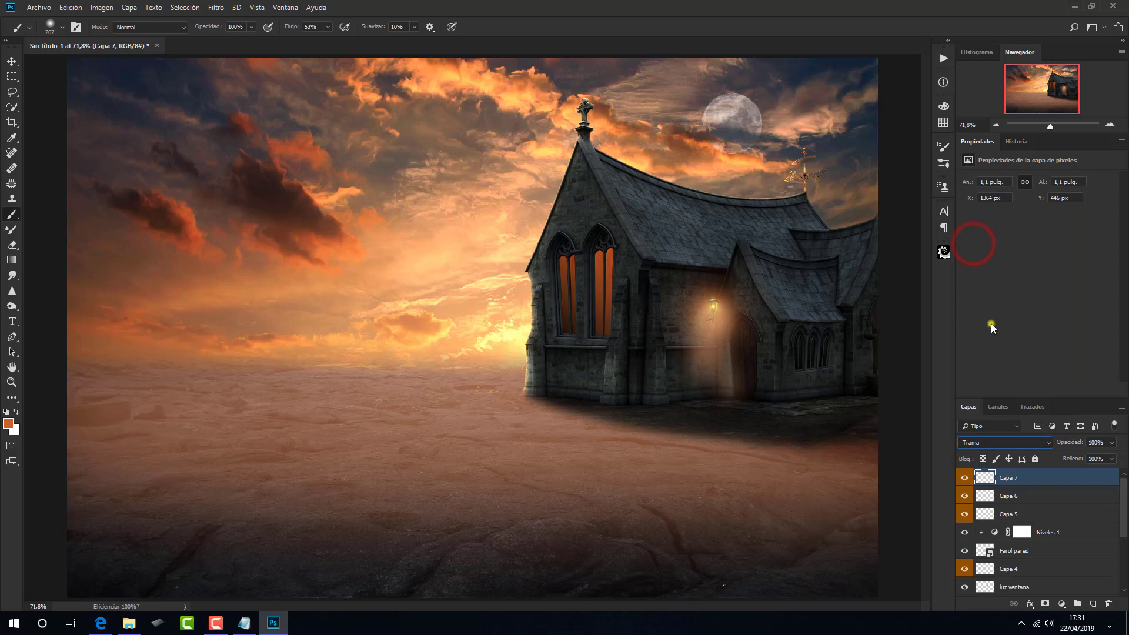
pyautogui.click(1111, 442)
pyautogui.moveTo(1111, 456); pyautogui.dragTo(1099, 462)
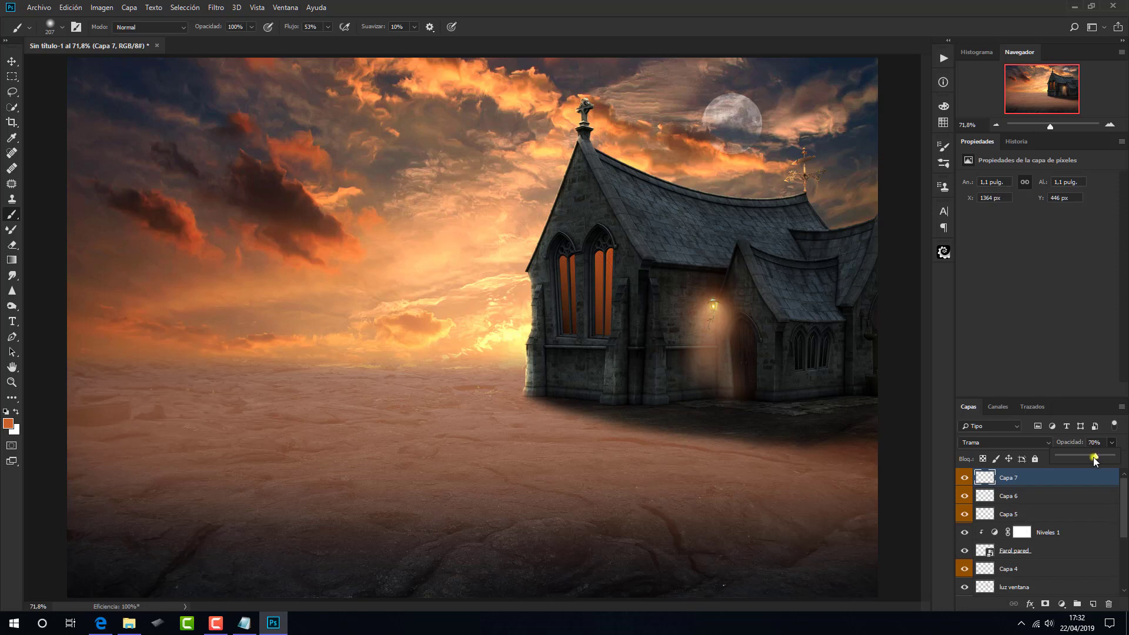
pyautogui.click(1045, 512)
# - Group the three light layers as luces at 72% opacity
pyautogui.hotkey('ctrl', 'g')
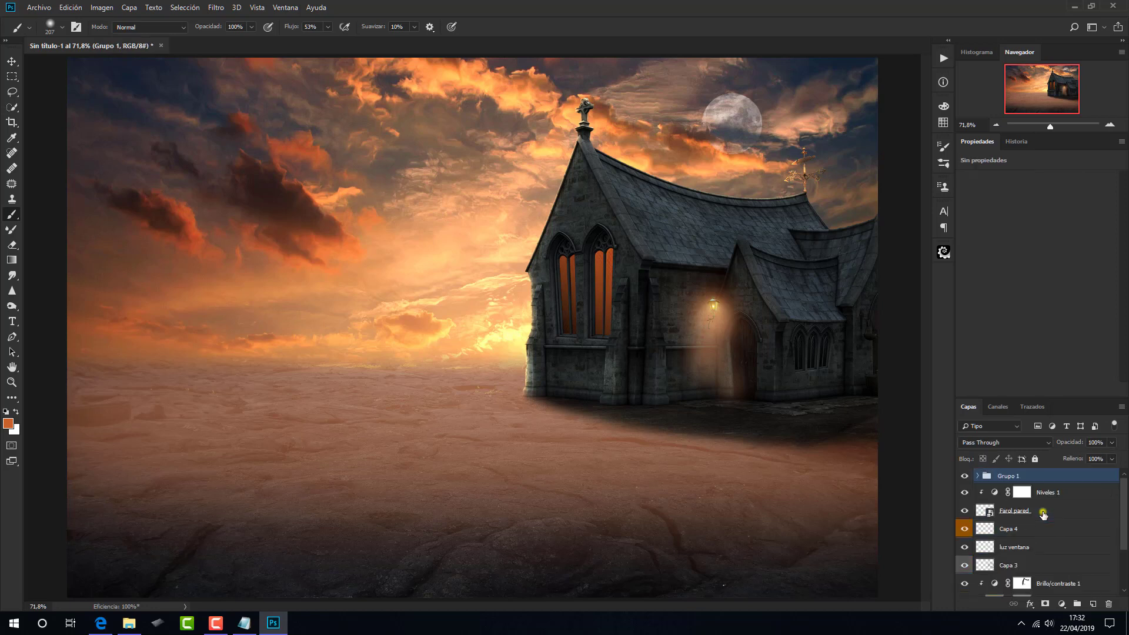
pyautogui.doubleClick(1003, 476)
pyautogui.press('BackSpace')
pyautogui.write('luces')
pyautogui.press('Return')
pyautogui.moveTo(1112, 447); pyautogui.dragTo(1097, 457)
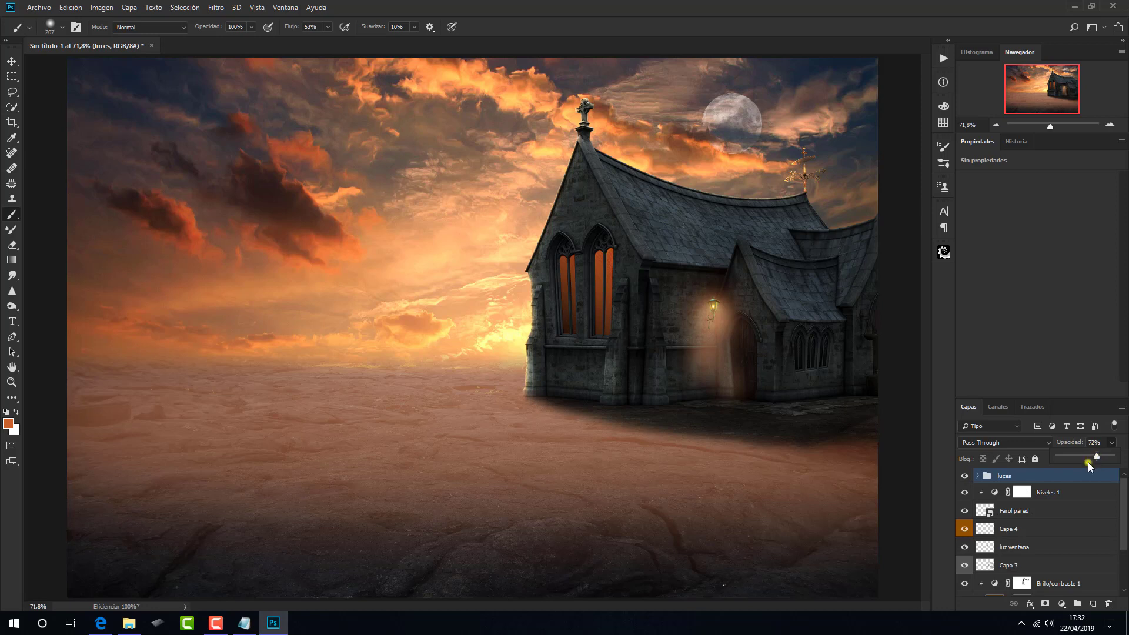
# - Group the chapel layers from luz ventana down and name the group ermita
pyautogui.moveTo(1088, 462); pyautogui.dragTo(1088, 462)
pyautogui.moveTo(1125, 500); pyautogui.dragTo(1124, 542)
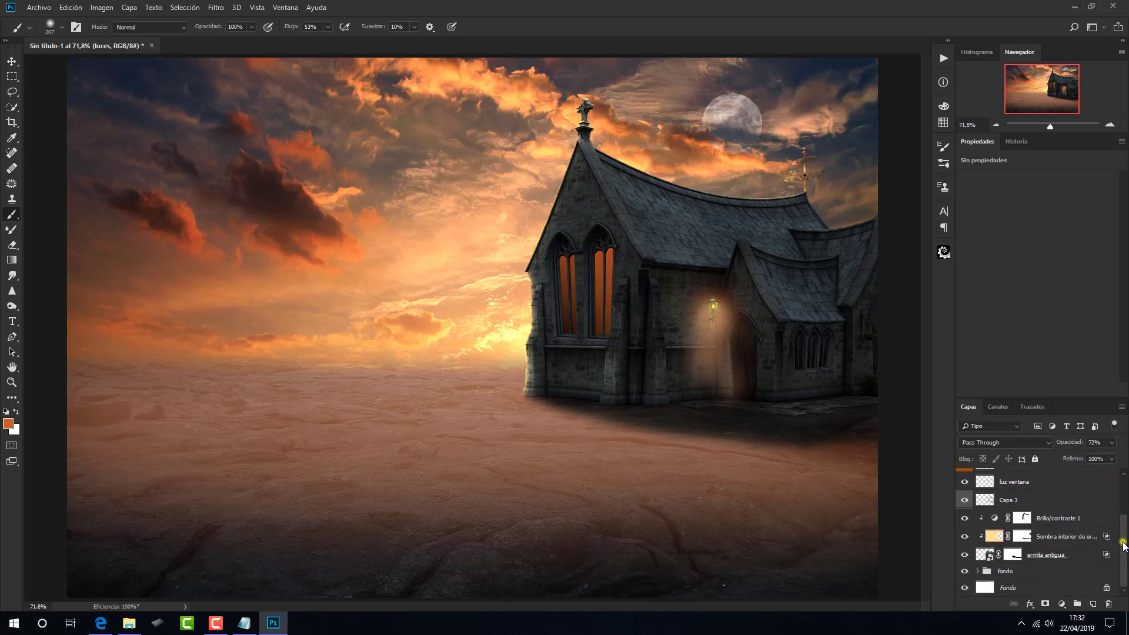
pyautogui.keyDown('shift'); pyautogui.click(1078, 554); pyautogui.keyUp('shift')
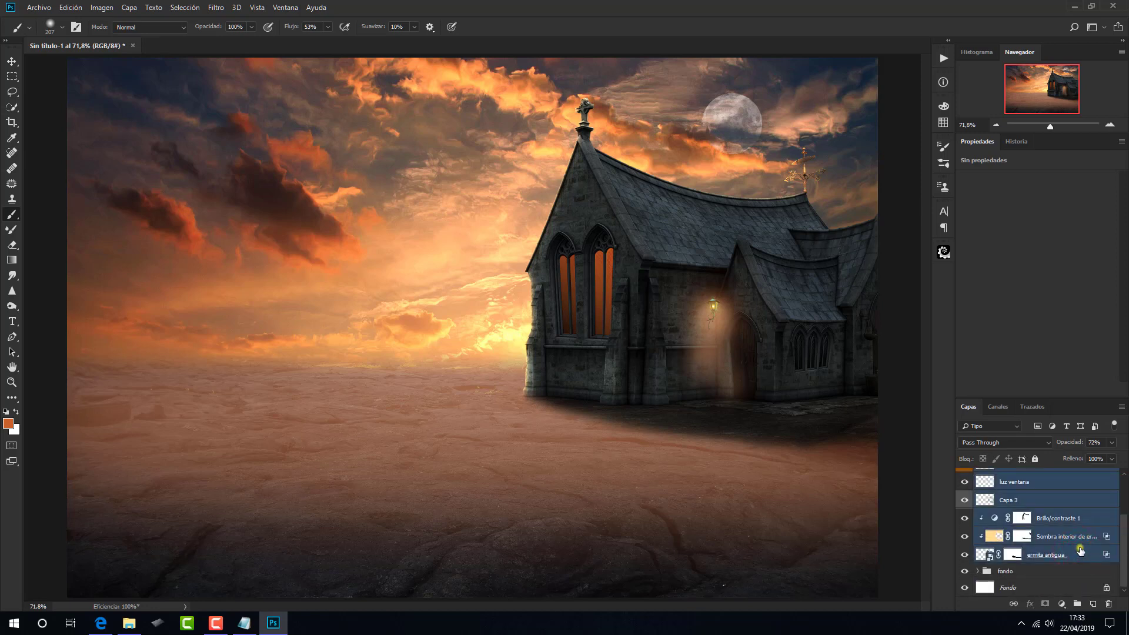
pyautogui.hotkey('ctrl', 'g')
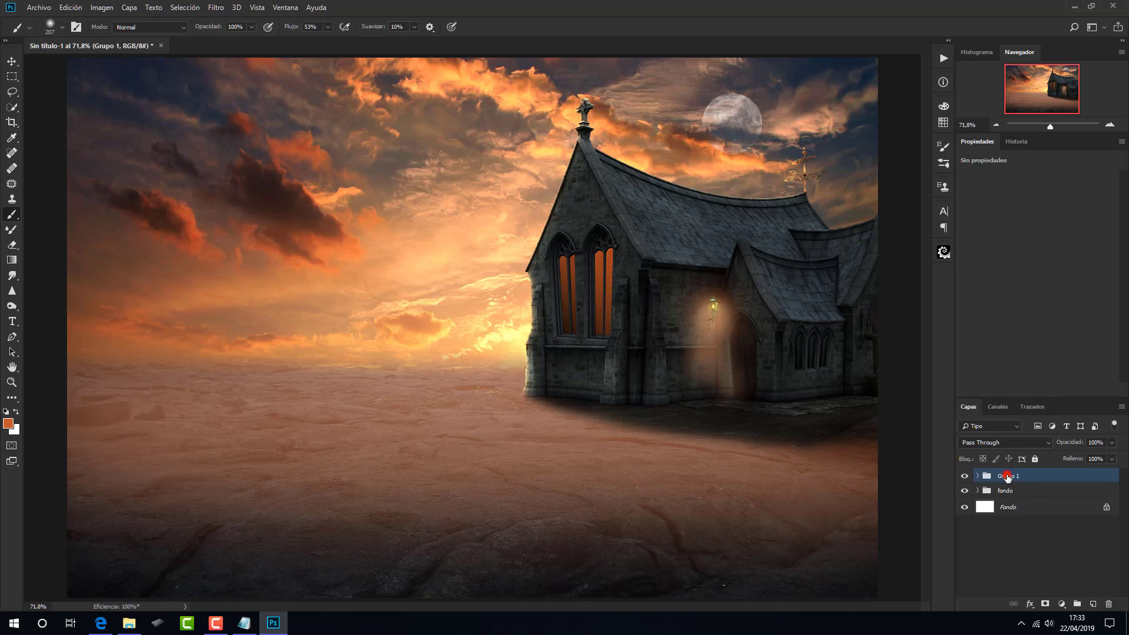
pyautogui.doubleClick(1008, 475)
pyautogui.write('ermita')
pyautogui.press('Return')
# - Drag the pozo well image onto the canvas and flip it horizontally
pyautogui.click(127, 625)
pyautogui.moveTo(341, 373); pyautogui.dragTo(342, 527)
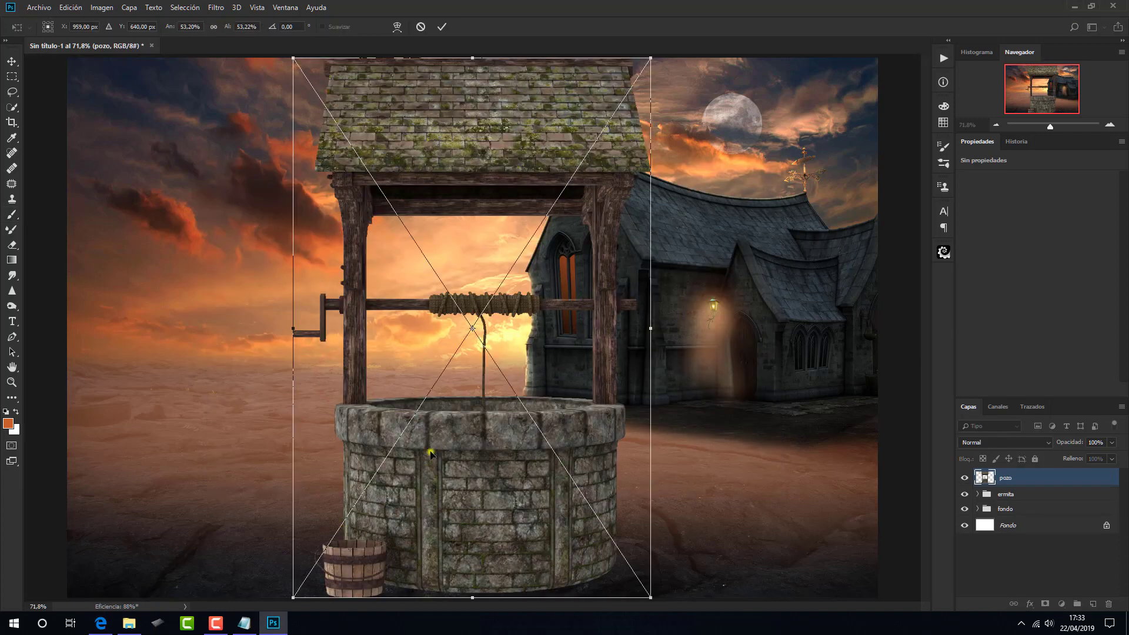
pyautogui.rightClick(437, 430)
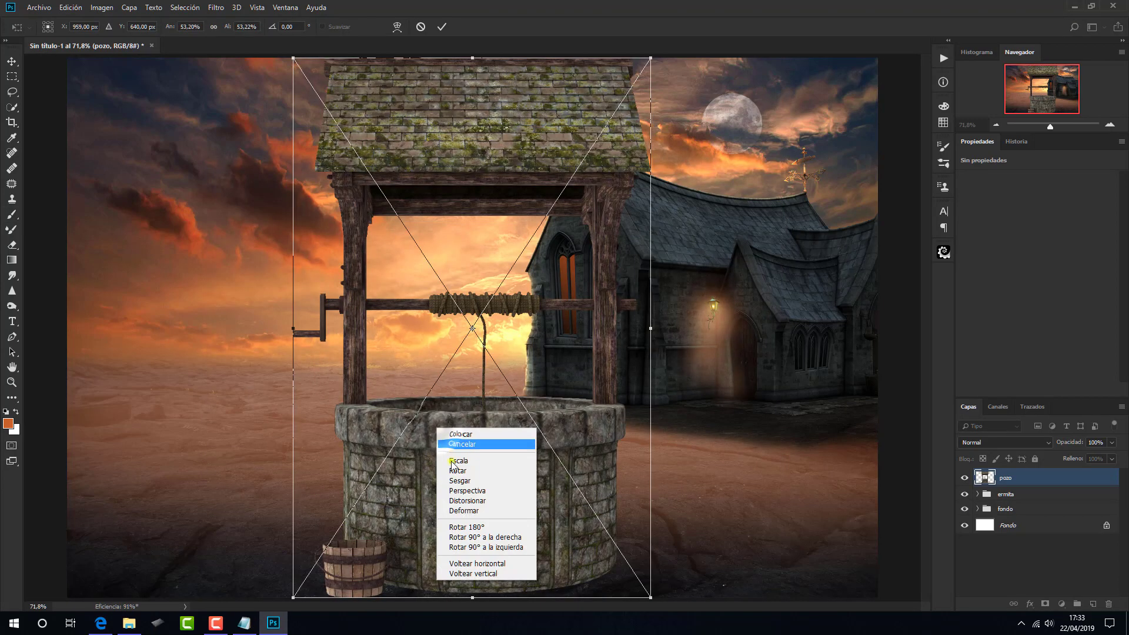
pyautogui.click(485, 563)
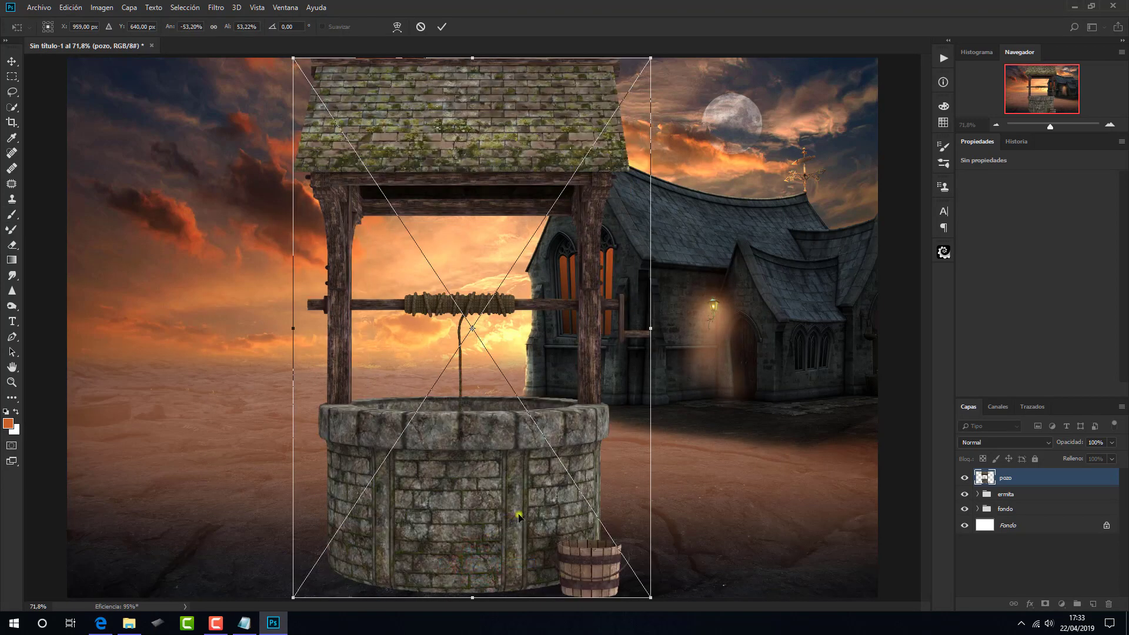
# - Move and shrink the well to the left edge, commit, and duplicate its layer
pyautogui.moveTo(525, 502); pyautogui.dragTo(228, 497)
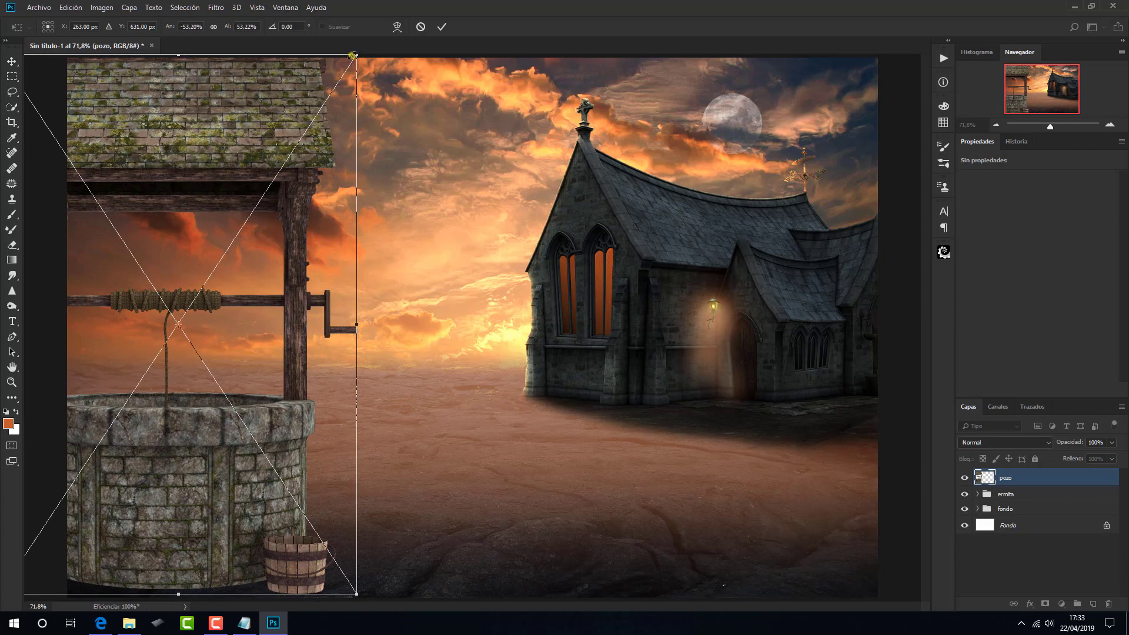
pyautogui.moveTo(359, 54); pyautogui.dragTo(321, 87)
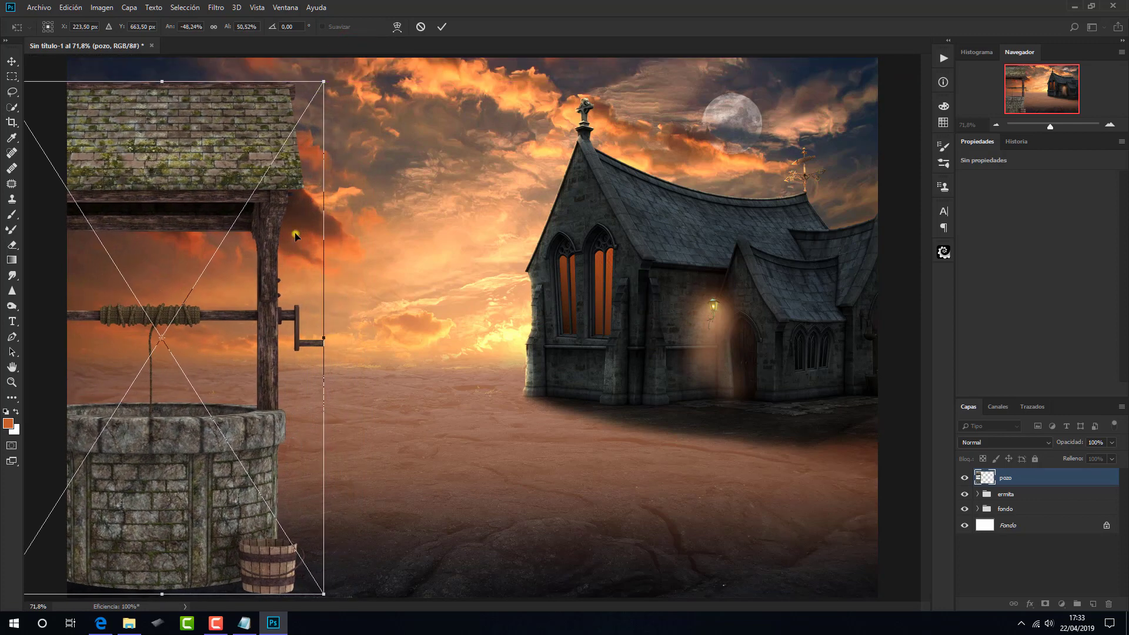
pyautogui.moveTo(290, 255); pyautogui.dragTo(282, 274)
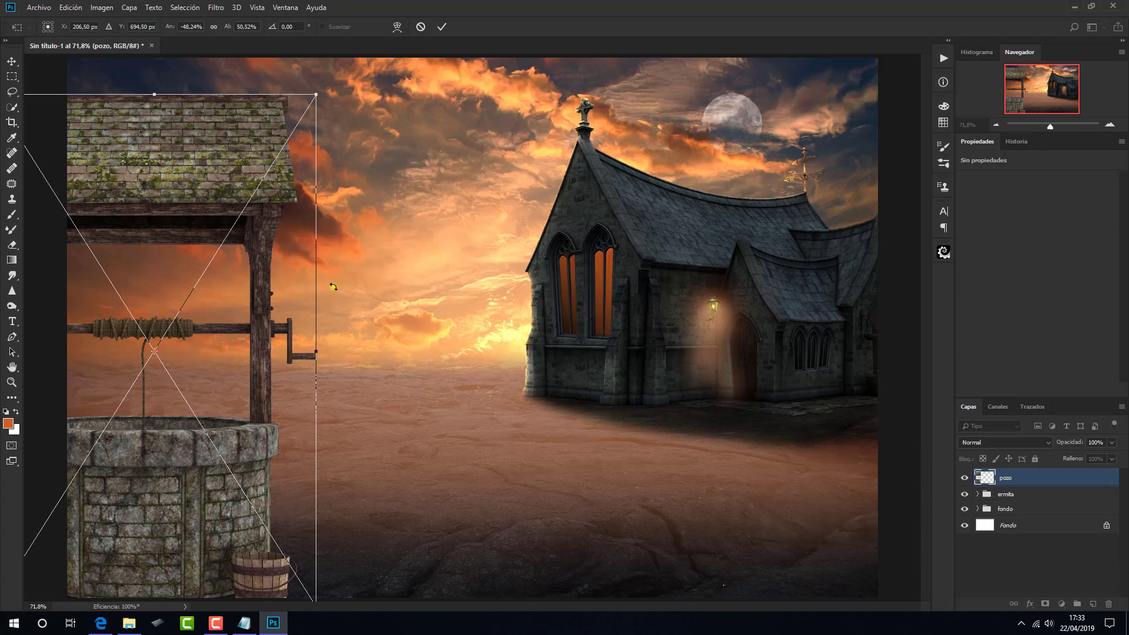
pyautogui.moveTo(317, 353); pyautogui.dragTo(306, 353)
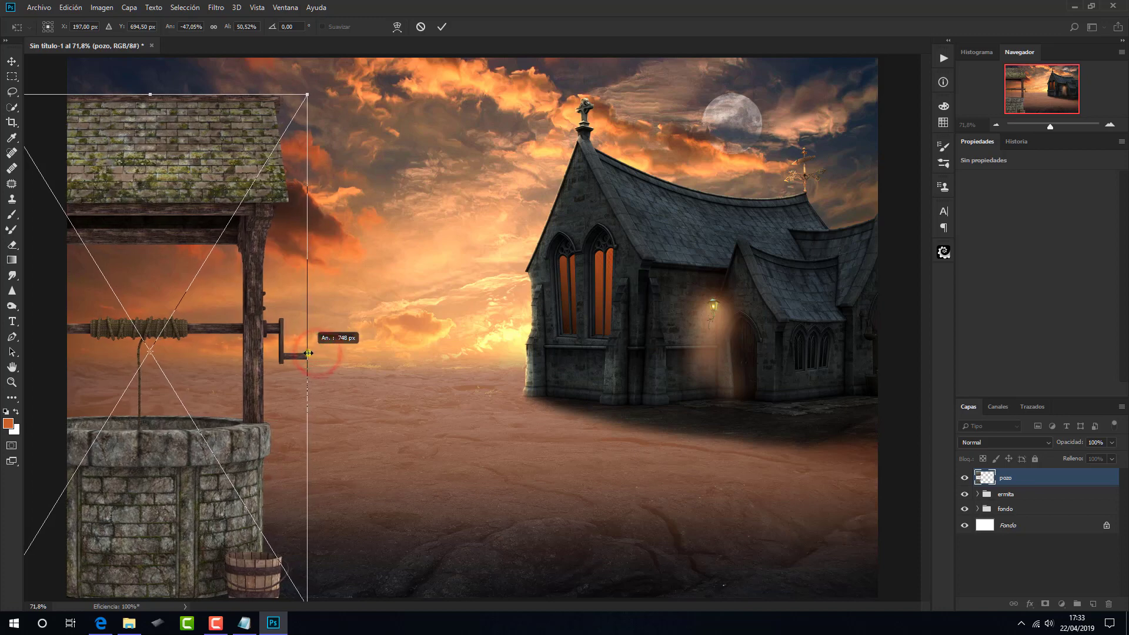
pyautogui.click(442, 26)
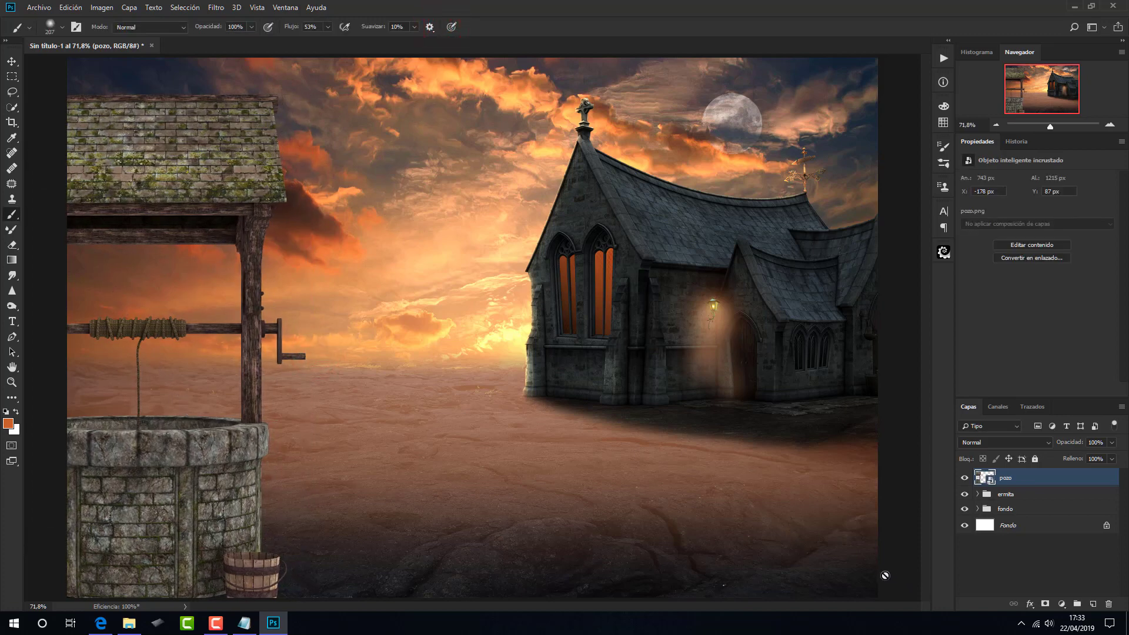
pyautogui.hotkey('ctrl', 'j')
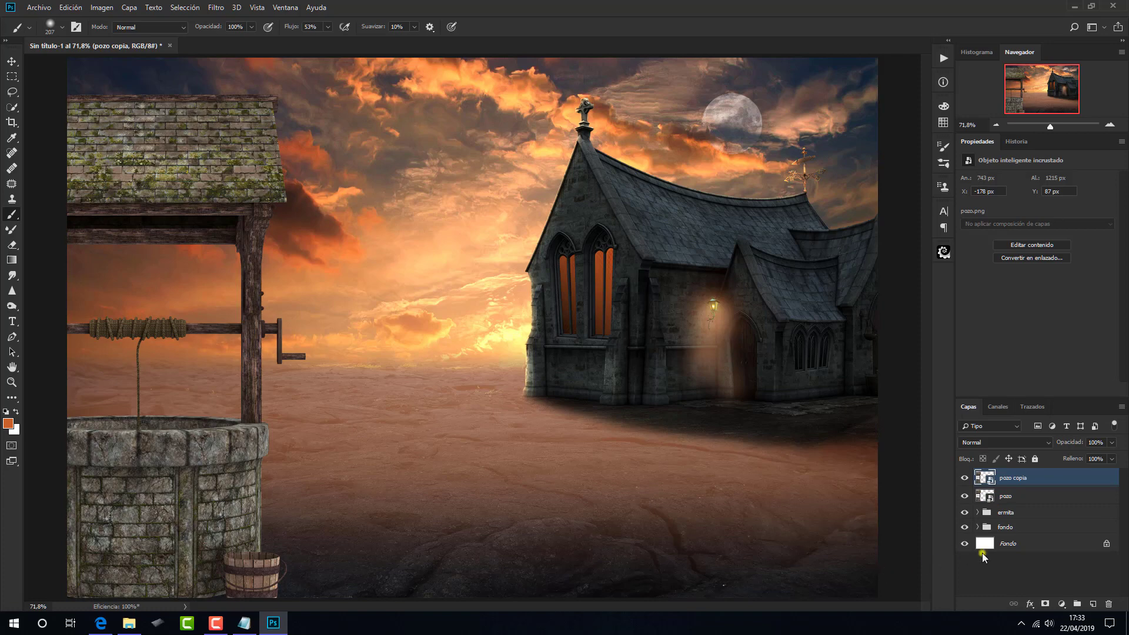
# - Apply Paso alto to pozo copia, blend it in Superponer, then select the pozo layer
pyautogui.click(216, 8)
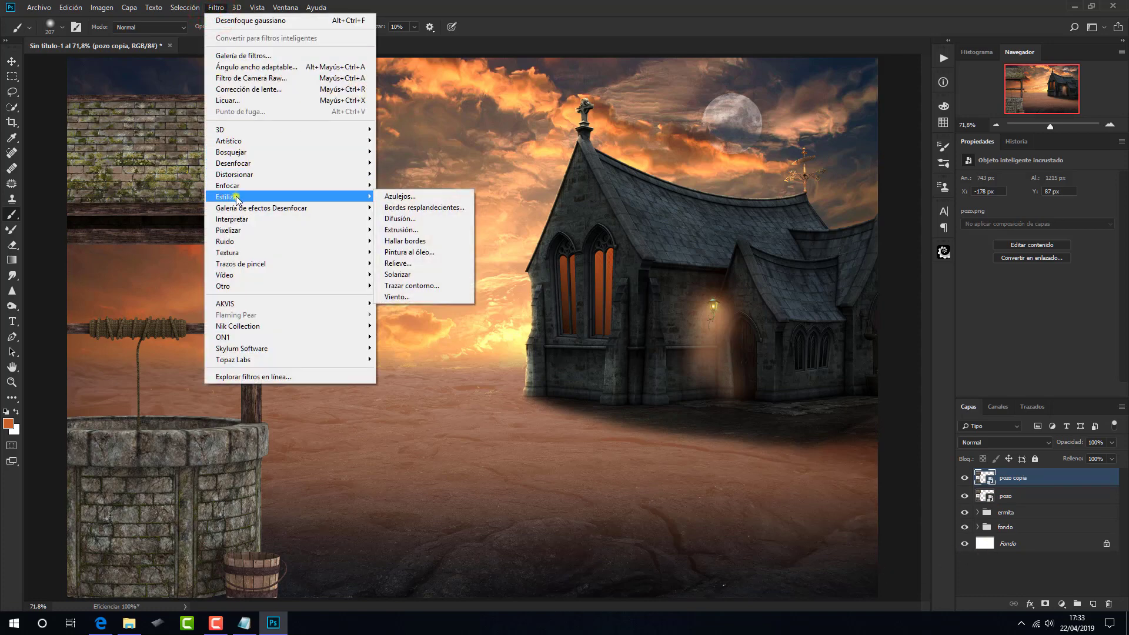
pyautogui.moveTo(265, 285)
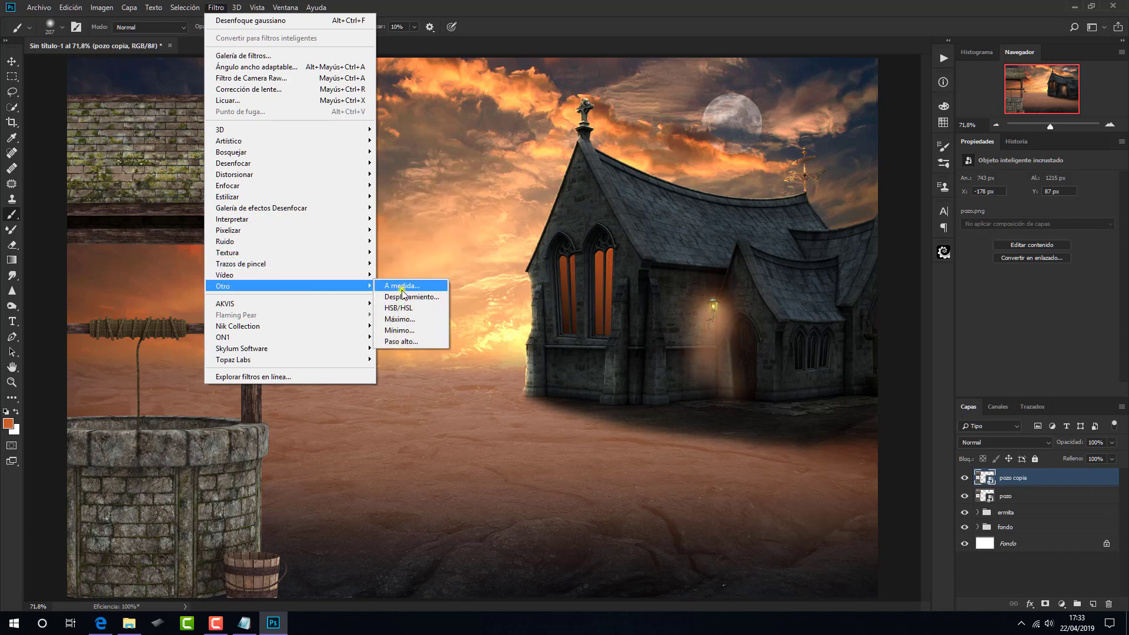
pyautogui.click(402, 341)
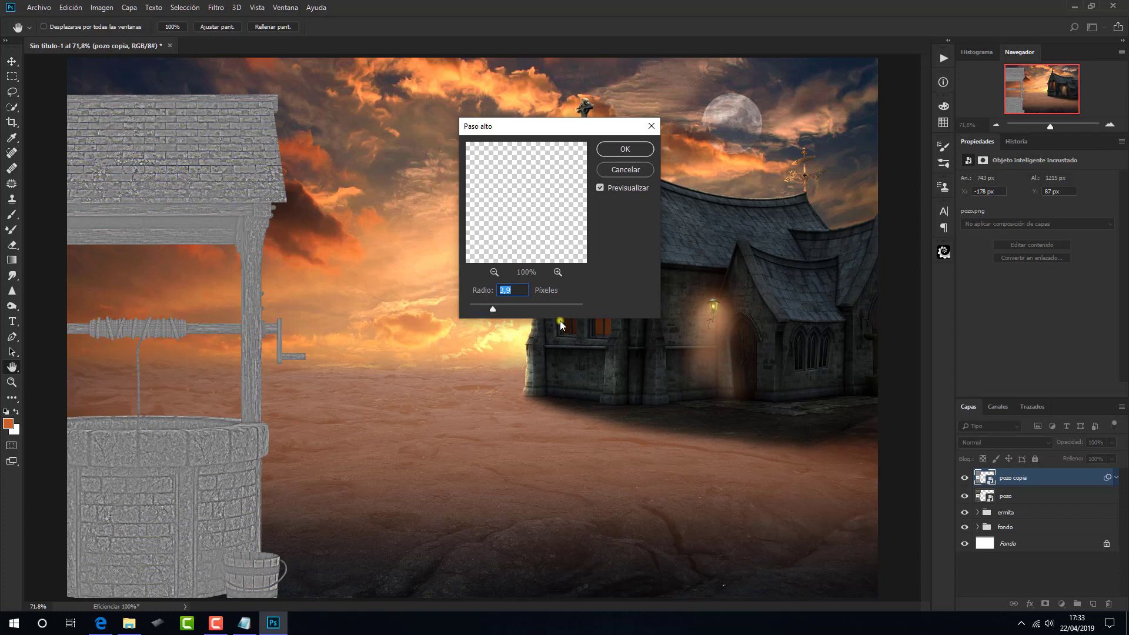
pyautogui.click(623, 151)
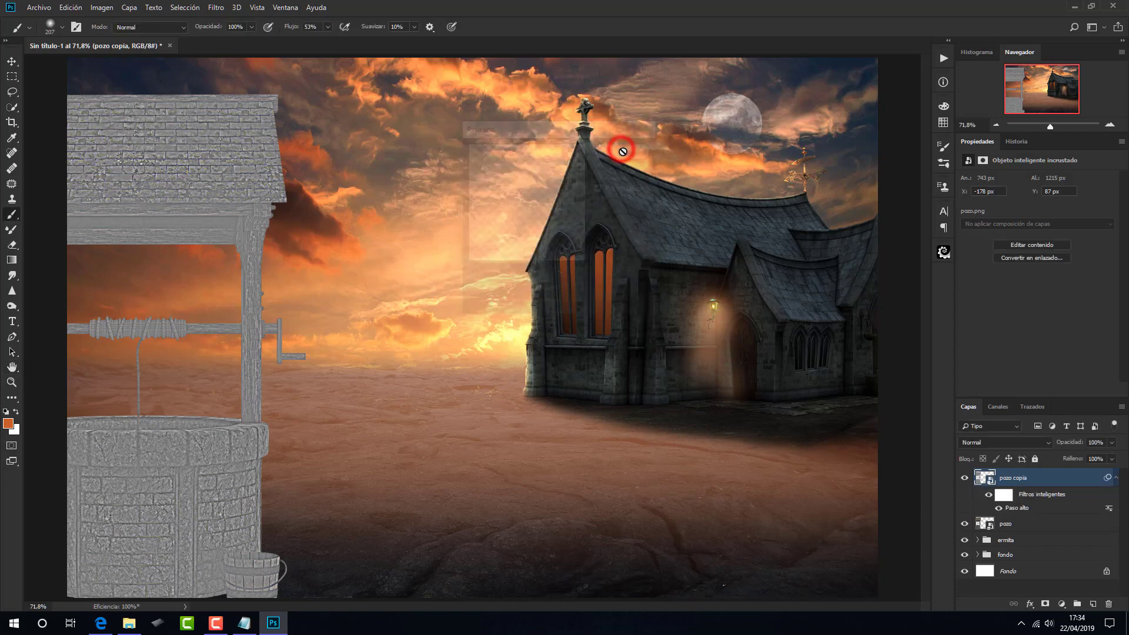
pyautogui.click(983, 444)
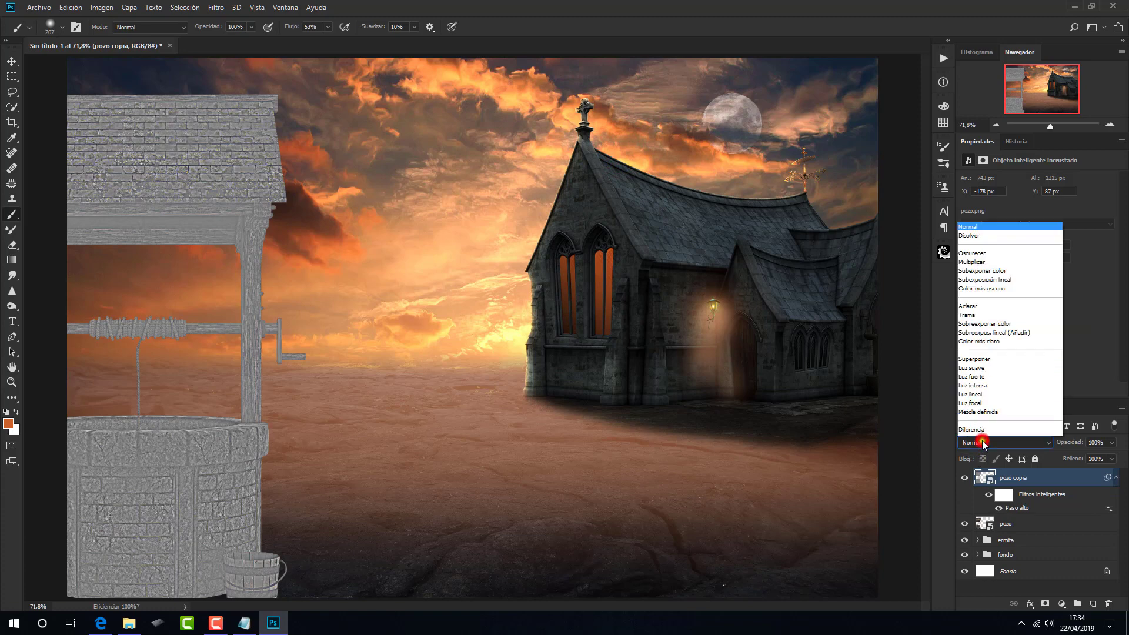
pyautogui.click(983, 290)
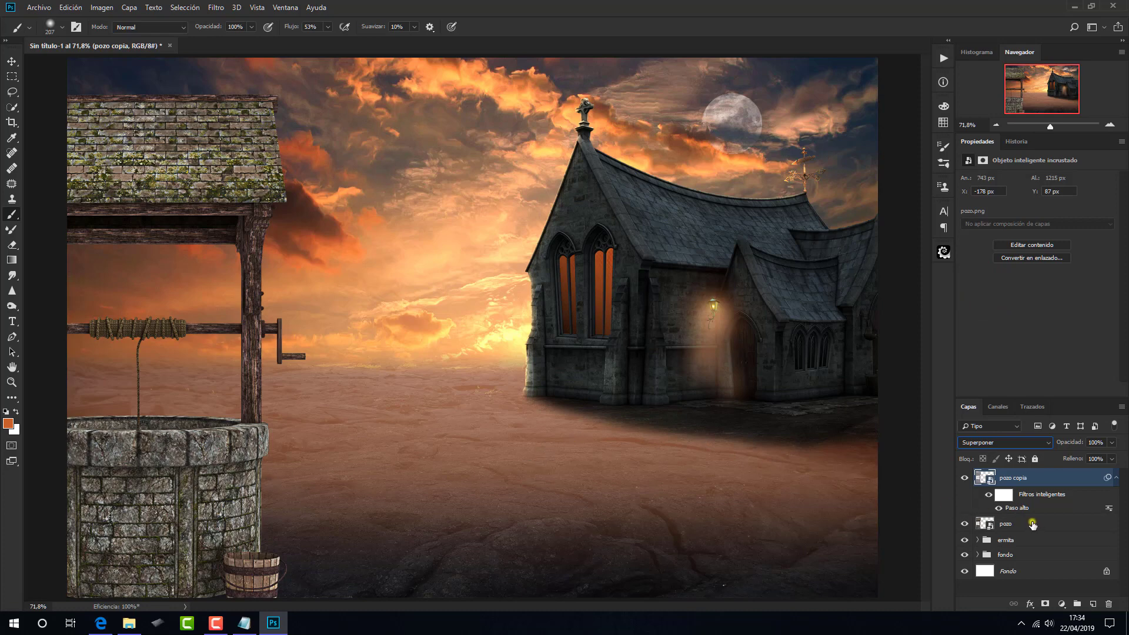
pyautogui.click(1033, 523)
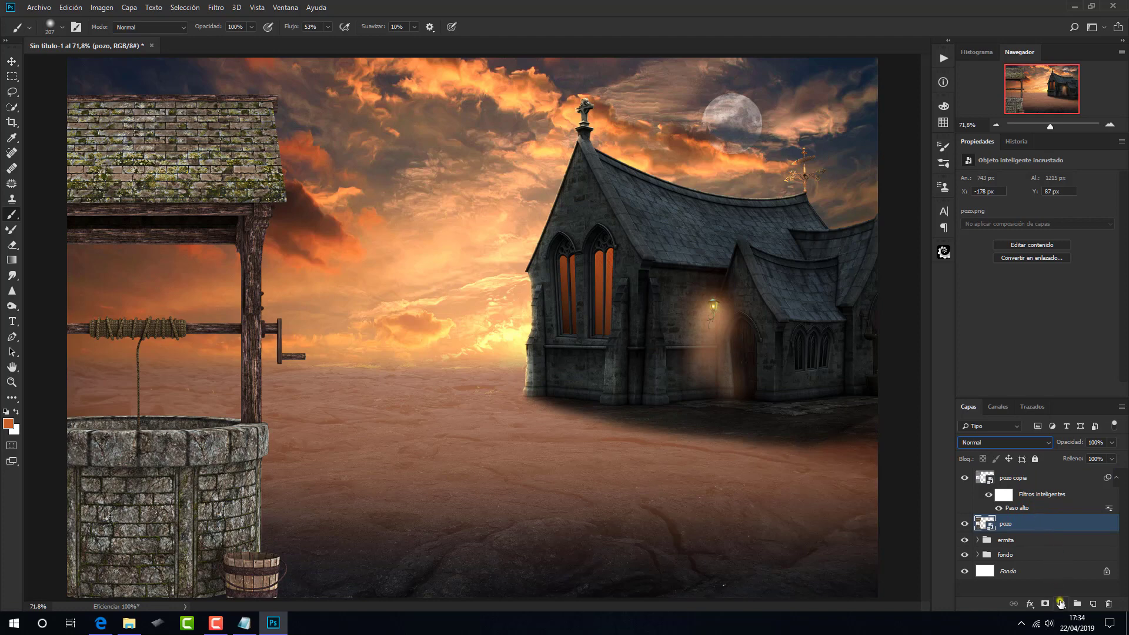
# - Give pozo a Sobreexponer Sombra interior with a 21° angle and 68% opacity
pyautogui.doubleClick(1046, 524)
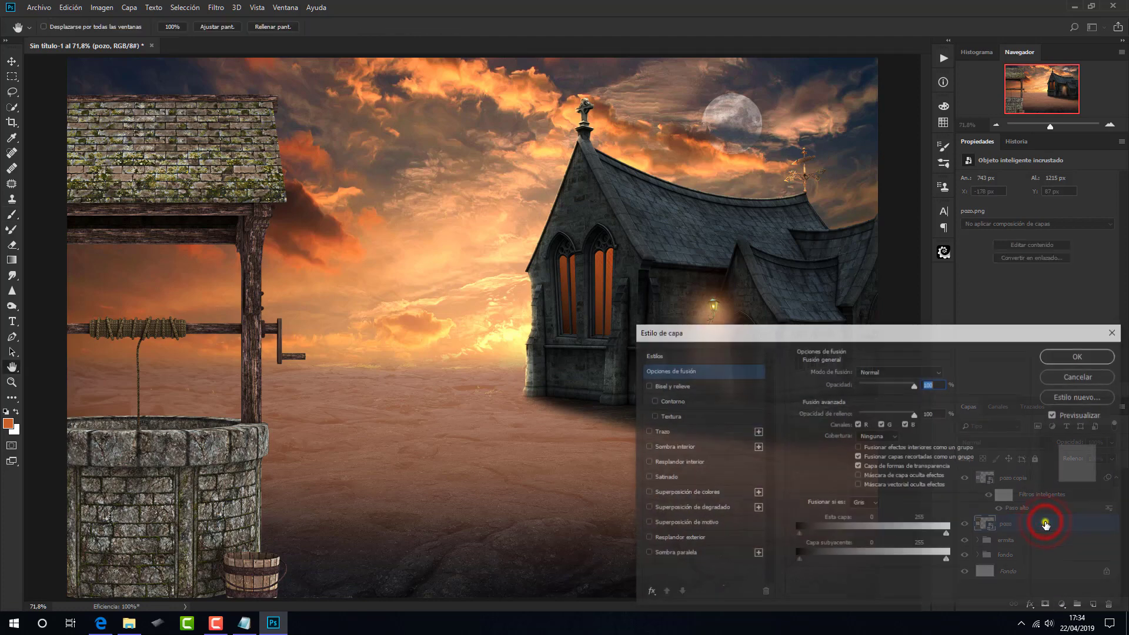
pyautogui.click(722, 447)
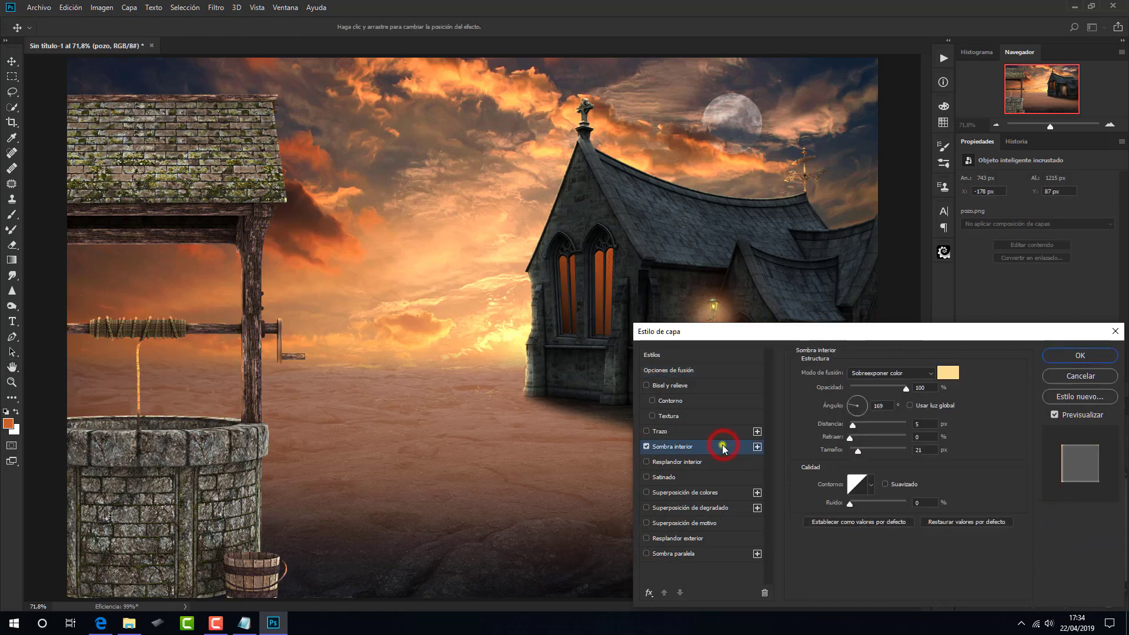
pyautogui.click(866, 402)
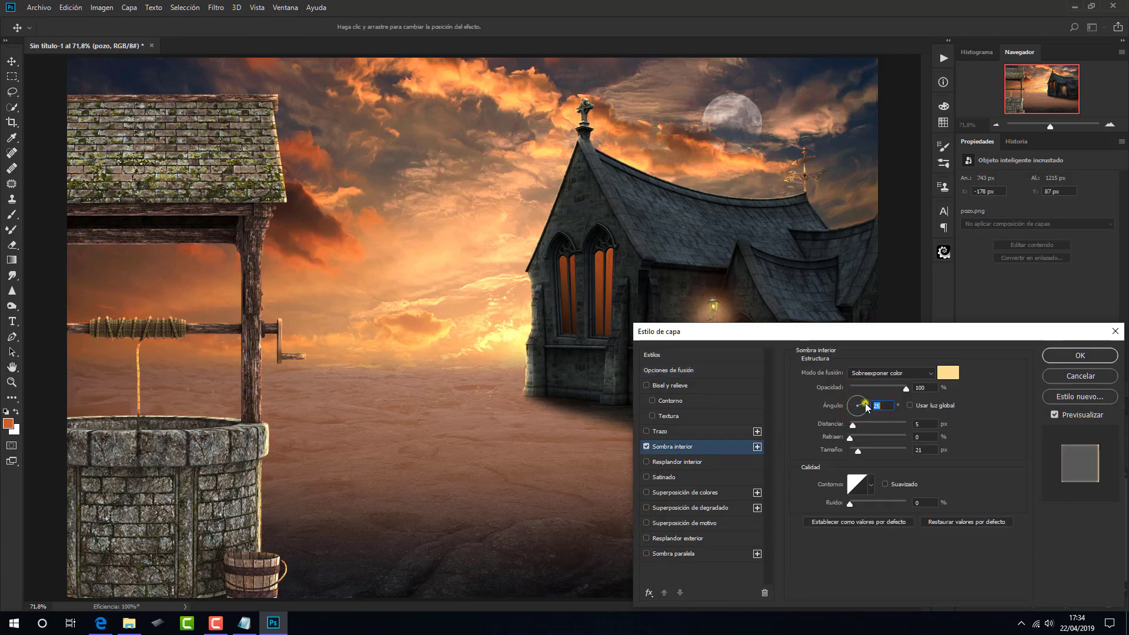
pyautogui.click(866, 405)
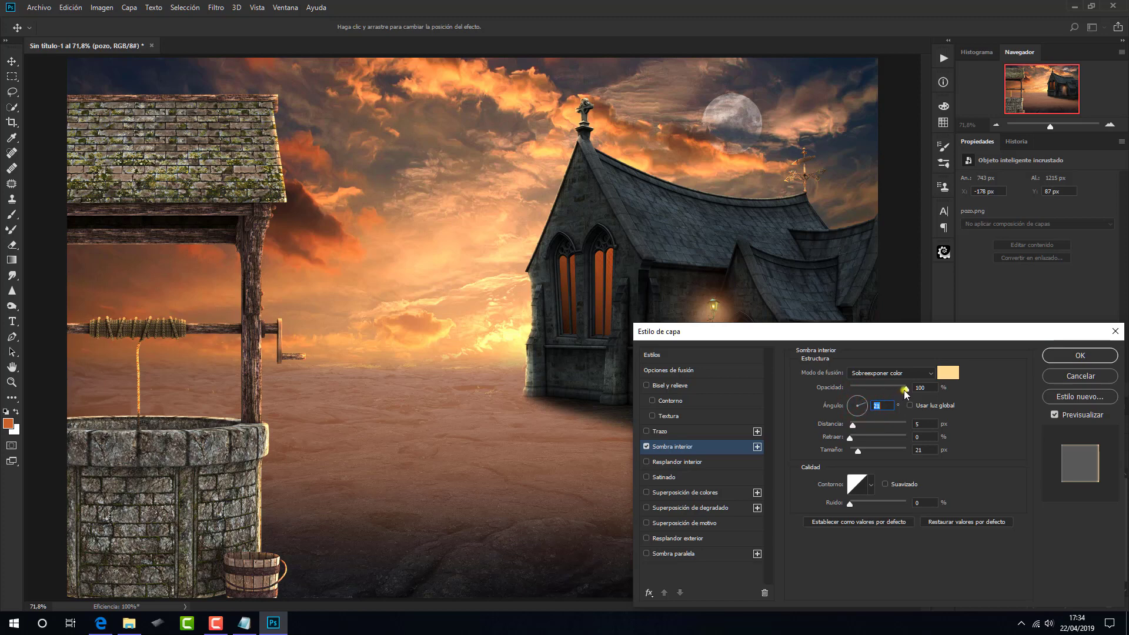
pyautogui.moveTo(905, 390); pyautogui.dragTo(898, 387)
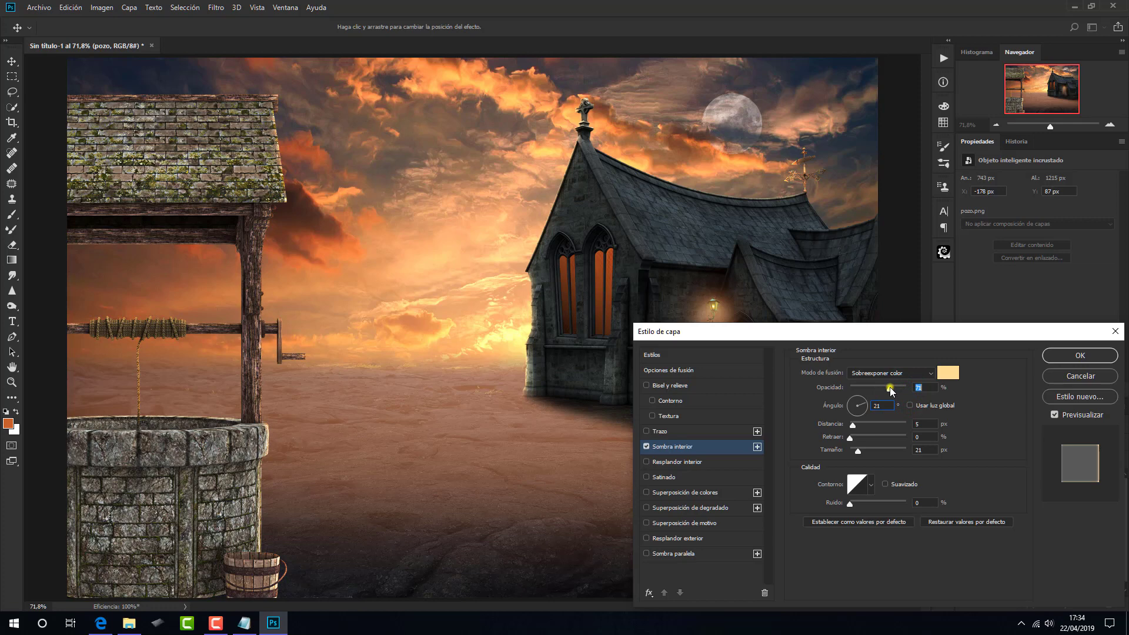
pyautogui.moveTo(889, 390); pyautogui.dragTo(888, 389)
pyautogui.click(859, 452)
pyautogui.click(853, 426)
pyautogui.click(900, 430)
pyautogui.click(917, 424)
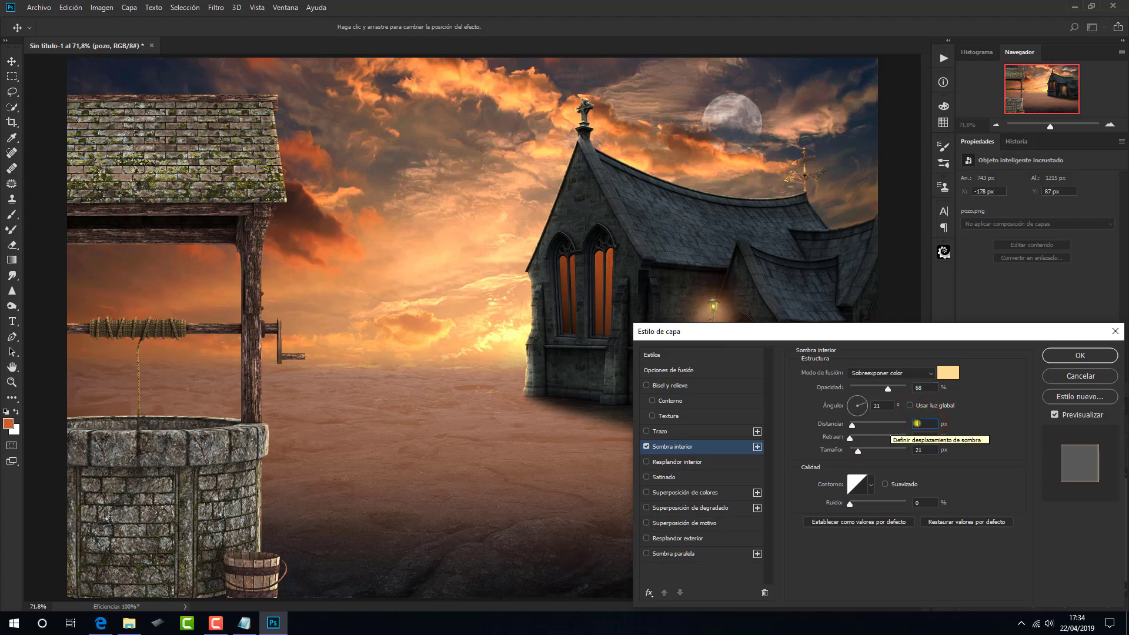
pyautogui.write('4')
pyautogui.click(1050, 356)
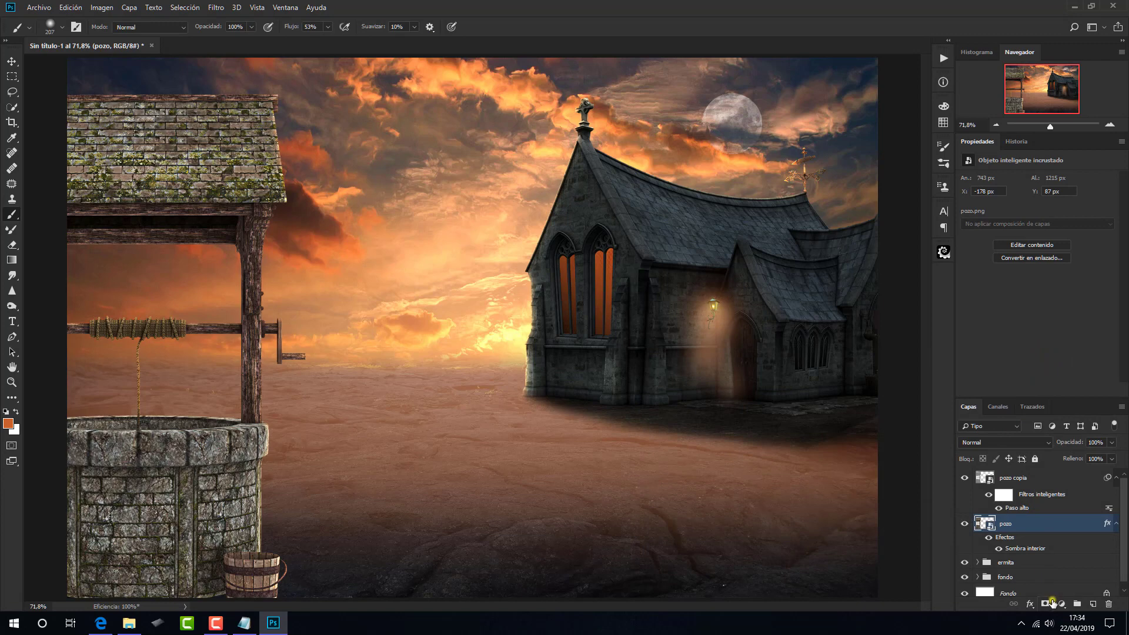
# - Add a Brillo/contraste adjustment clipped to pozo with brightness lowered to about -71
pyautogui.click(1061, 606)
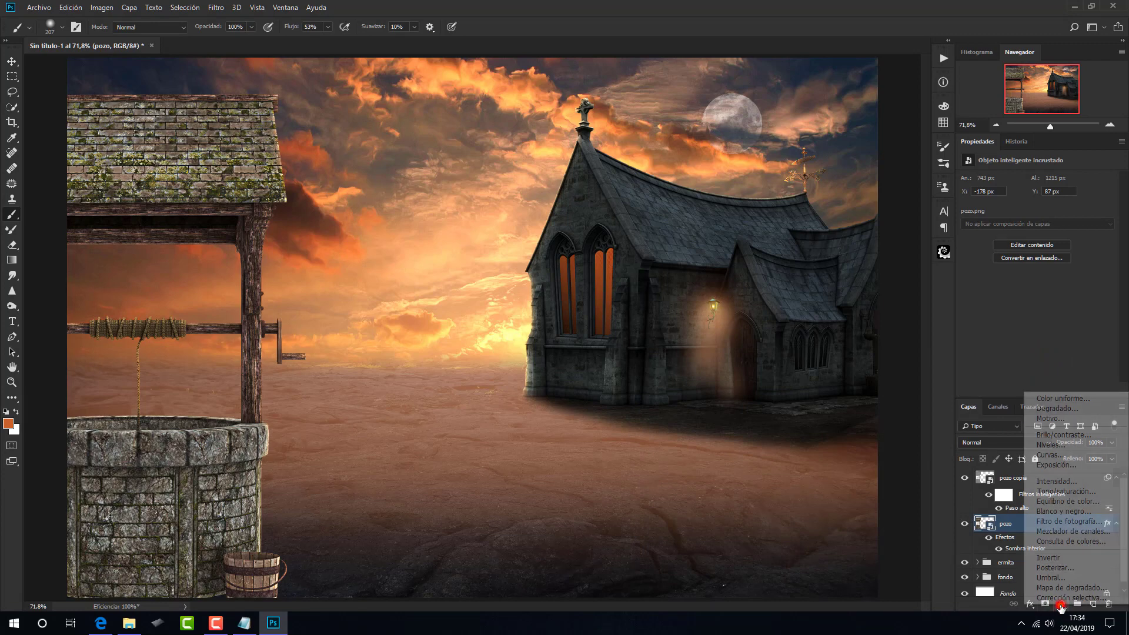
pyautogui.click(1064, 435)
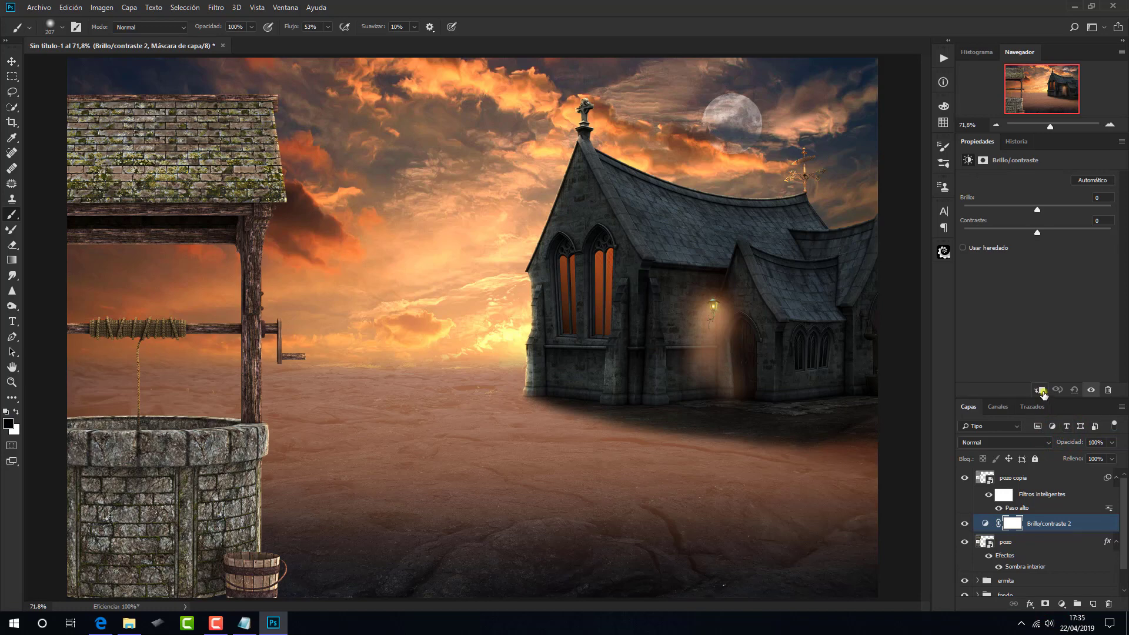
pyautogui.click(1040, 390)
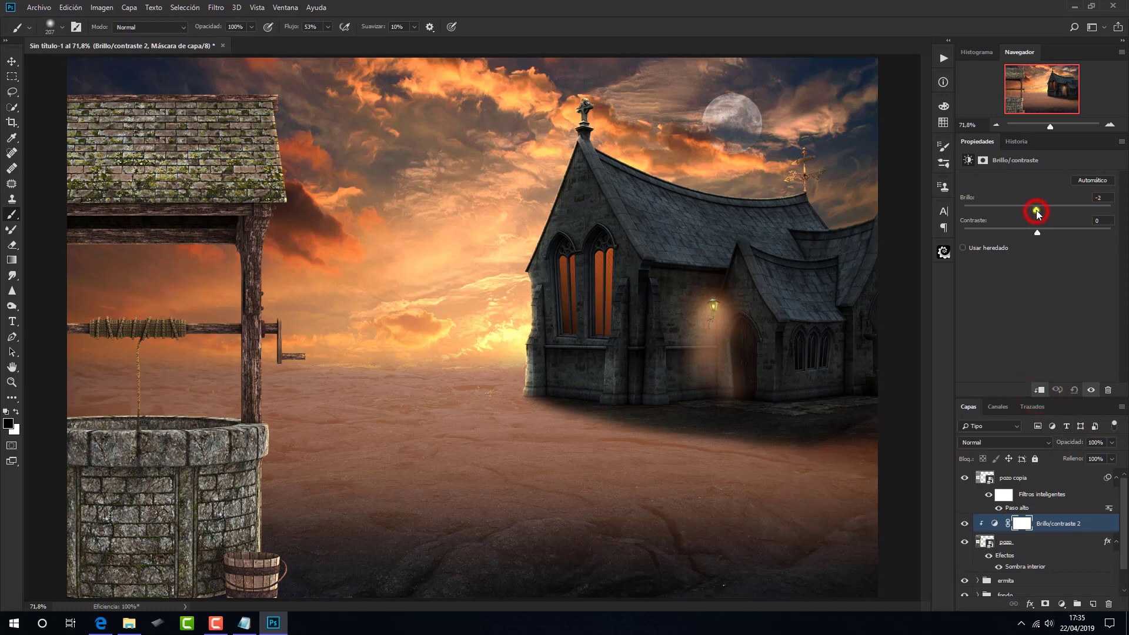
pyautogui.moveTo(1038, 214); pyautogui.dragTo(1005, 214)
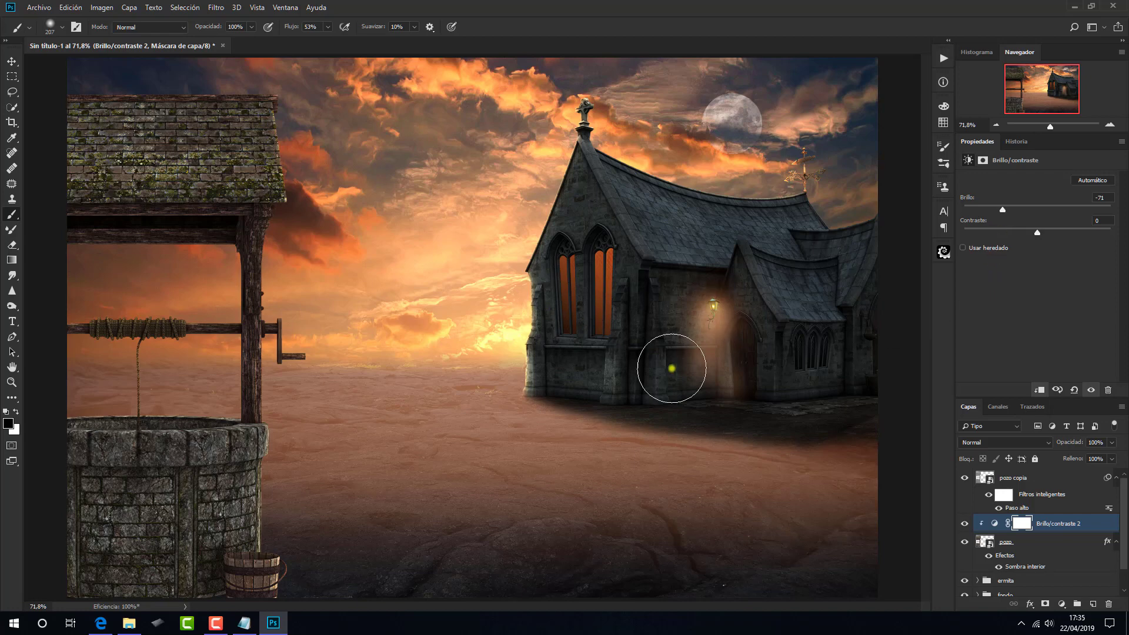
# - Paint the adjustment mask black along the well's rim, beam, post, bucket edge and roof
pyautogui.click(1023, 523)
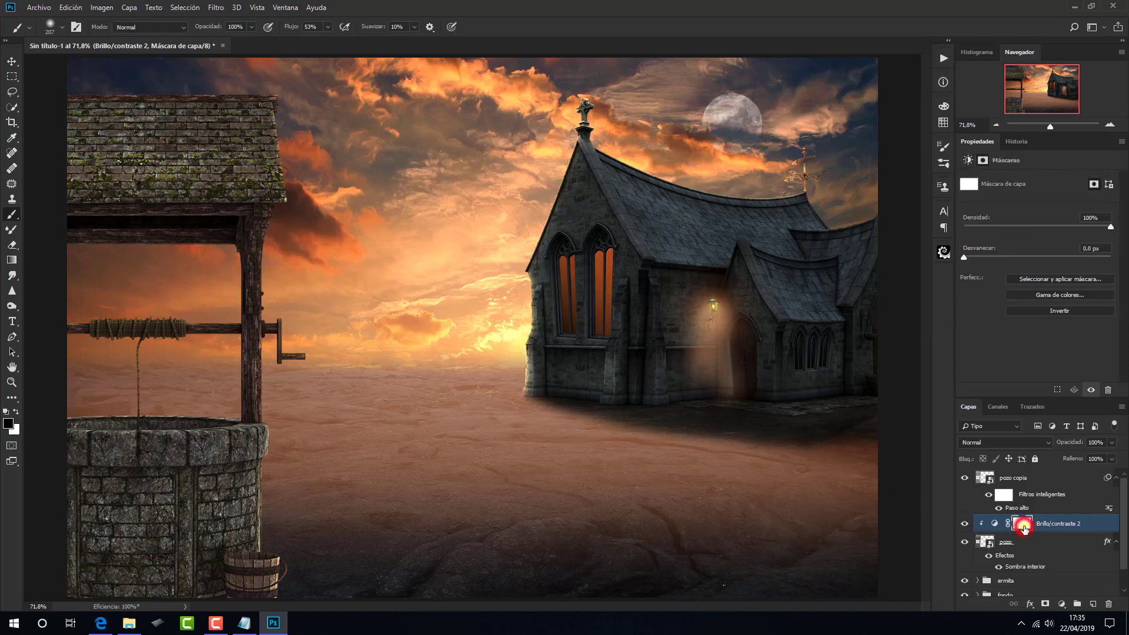
pyautogui.moveTo(439, 385); pyautogui.dragTo(396, 389)
pyautogui.moveTo(232, 419); pyautogui.dragTo(242, 420)
pyautogui.moveTo(149, 414)
pyautogui.mouseDown()
pyautogui.moveTo(71, 417)
pyautogui.moveTo(108, 432)
pyautogui.moveTo(234, 429)
pyautogui.mouseUp()
pyautogui.moveTo(231, 331); pyautogui.dragTo(73, 324)
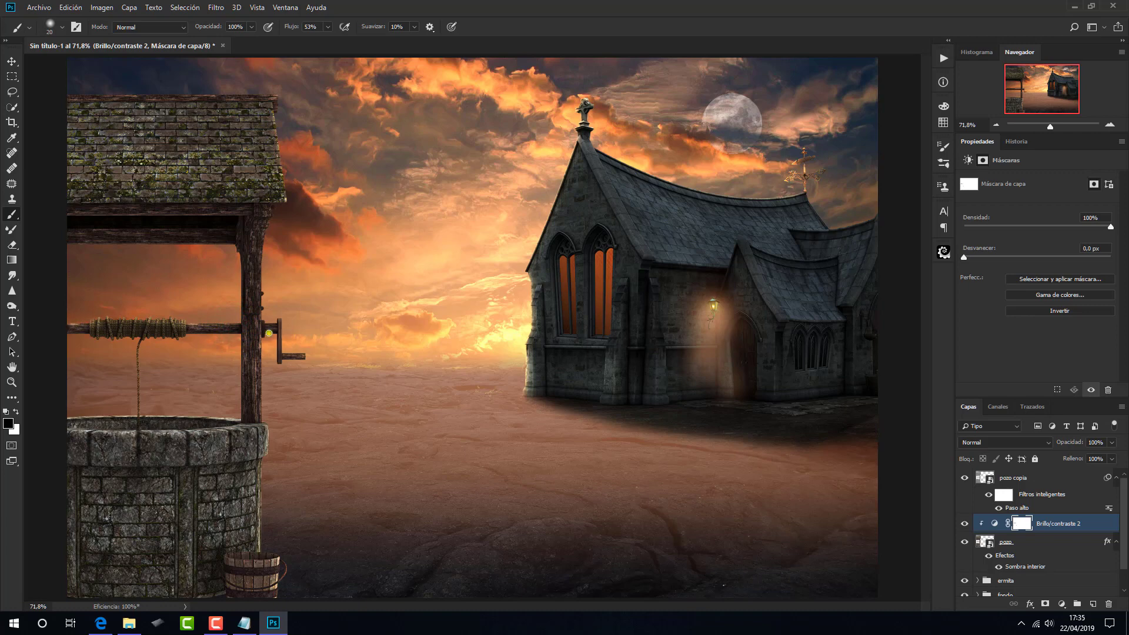
pyautogui.keyDown('alt'); pyautogui.rightClick(290, 412); pyautogui.keyUp('alt')
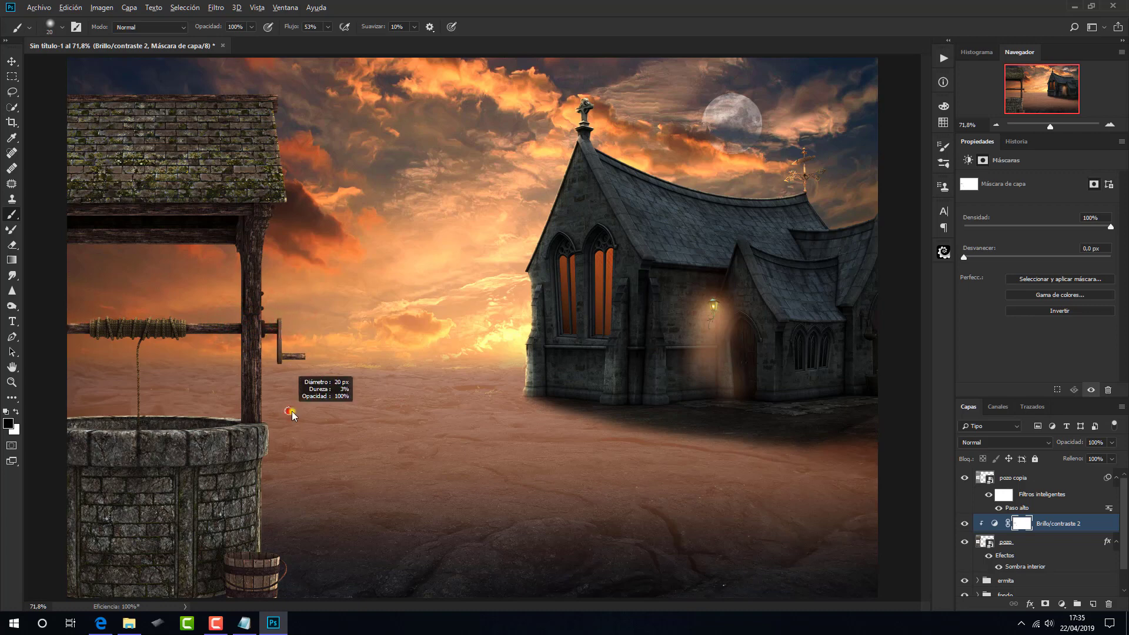
pyautogui.moveTo(292, 415)
pyautogui.mouseDown()
pyautogui.moveTo(267, 463)
pyautogui.moveTo(270, 532)
pyautogui.mouseUp()
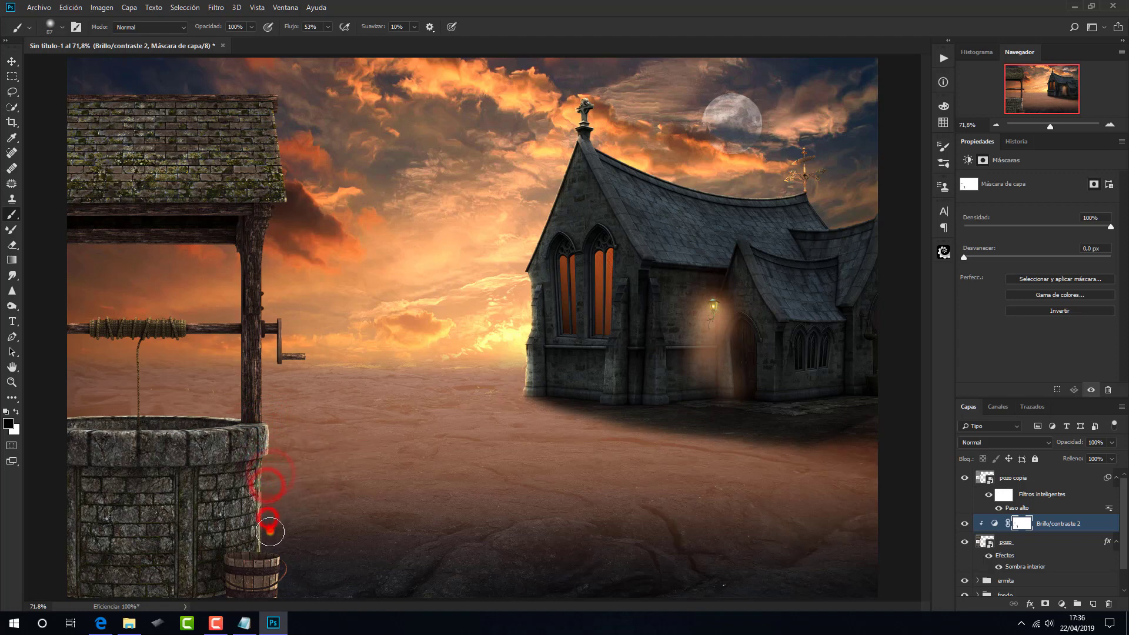
pyautogui.moveTo(270, 532); pyautogui.dragTo(284, 587)
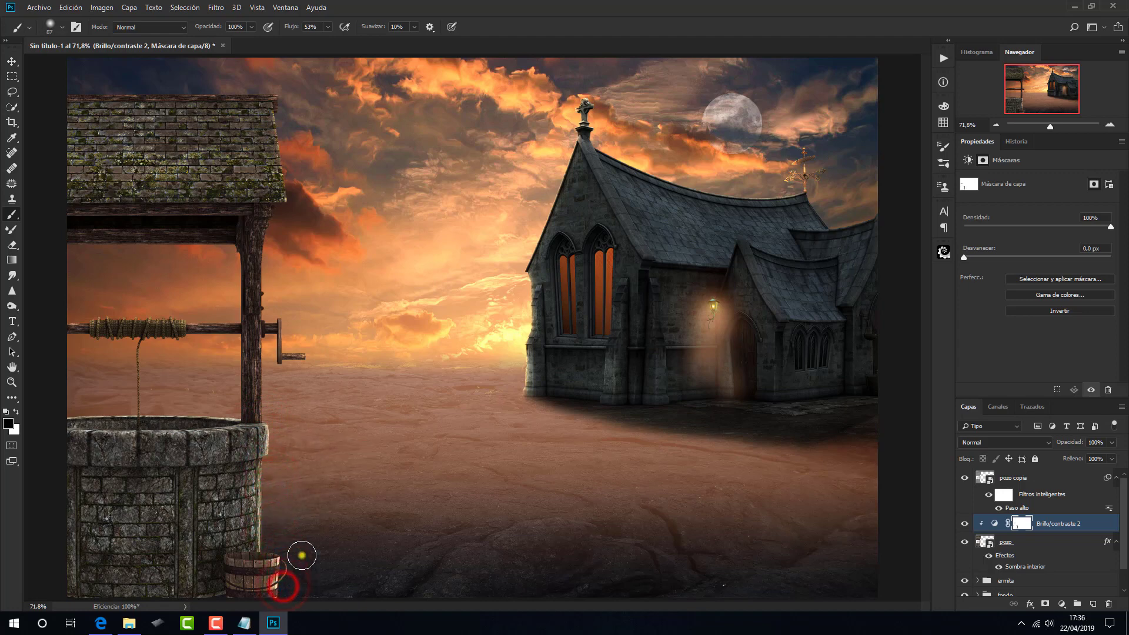
pyautogui.moveTo(270, 220); pyautogui.dragTo(270, 264)
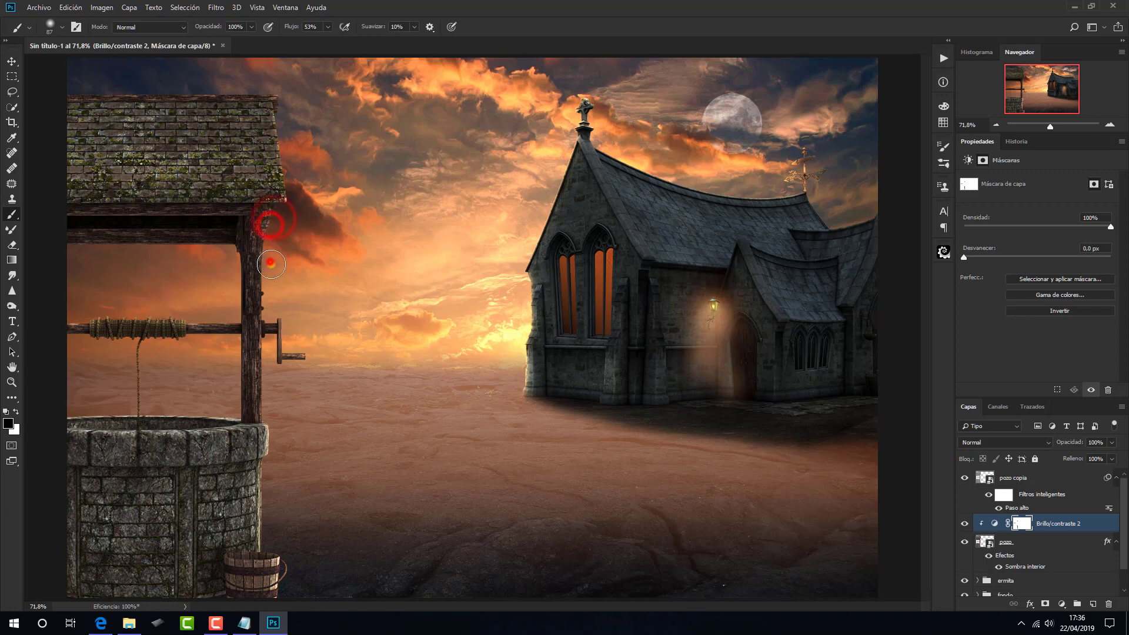
pyautogui.moveTo(276, 97); pyautogui.dragTo(288, 156)
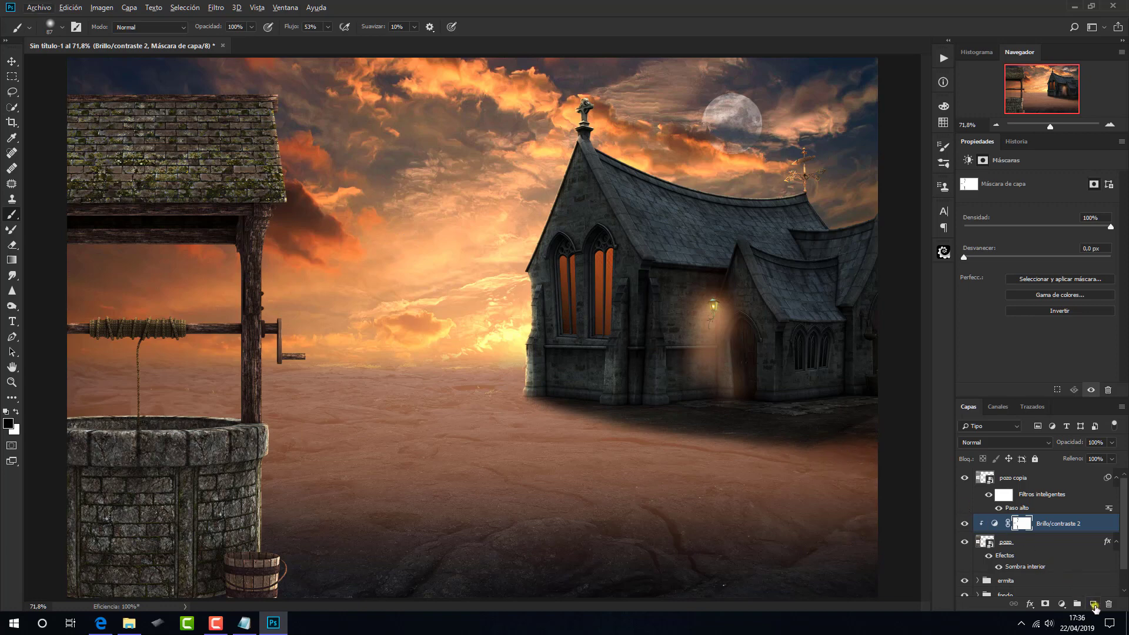
# - Create clipped layer Capa 8, fill it with 50% gray, and blend it in Superponer
pyautogui.keyDown('alt'); pyautogui.click(1095, 605); pyautogui.keyUp('alt')
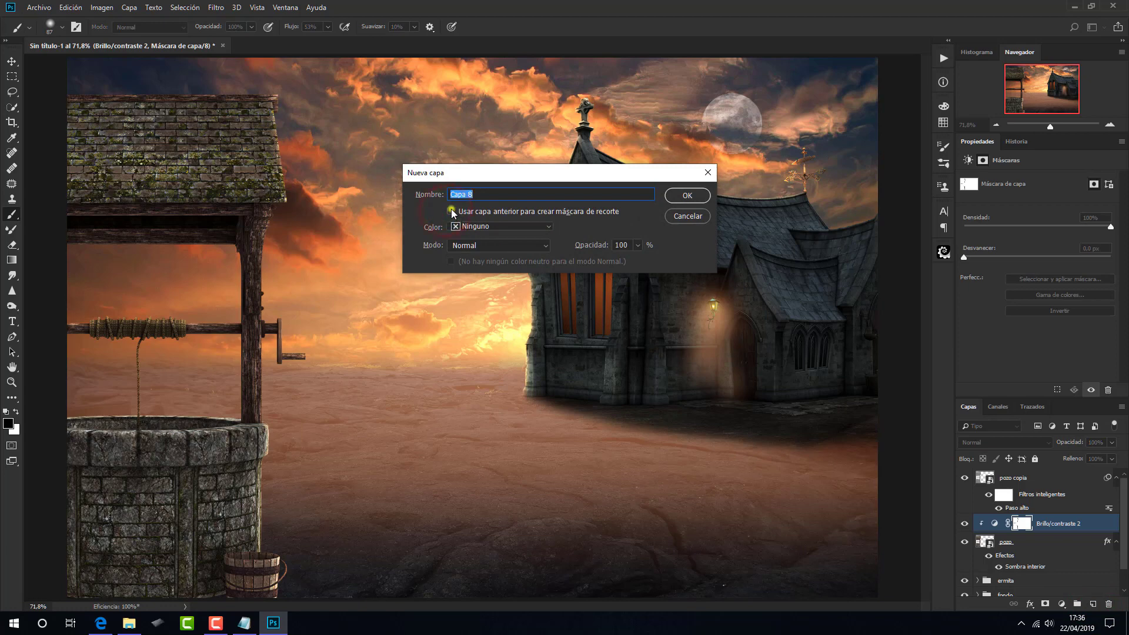
pyautogui.click(671, 197)
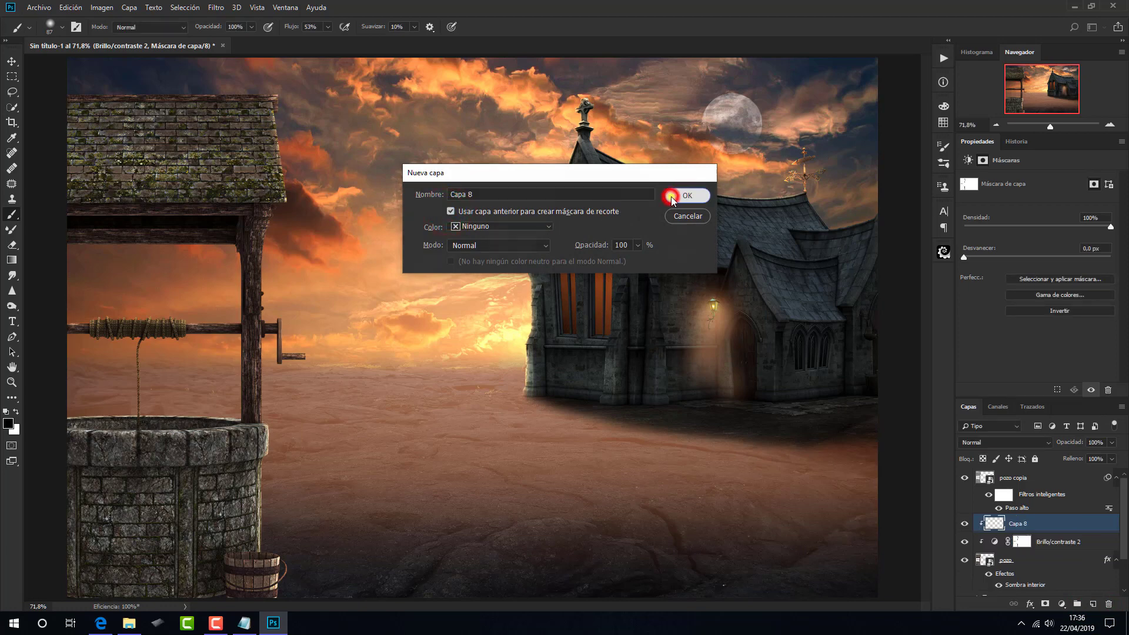
pyautogui.click(67, 9)
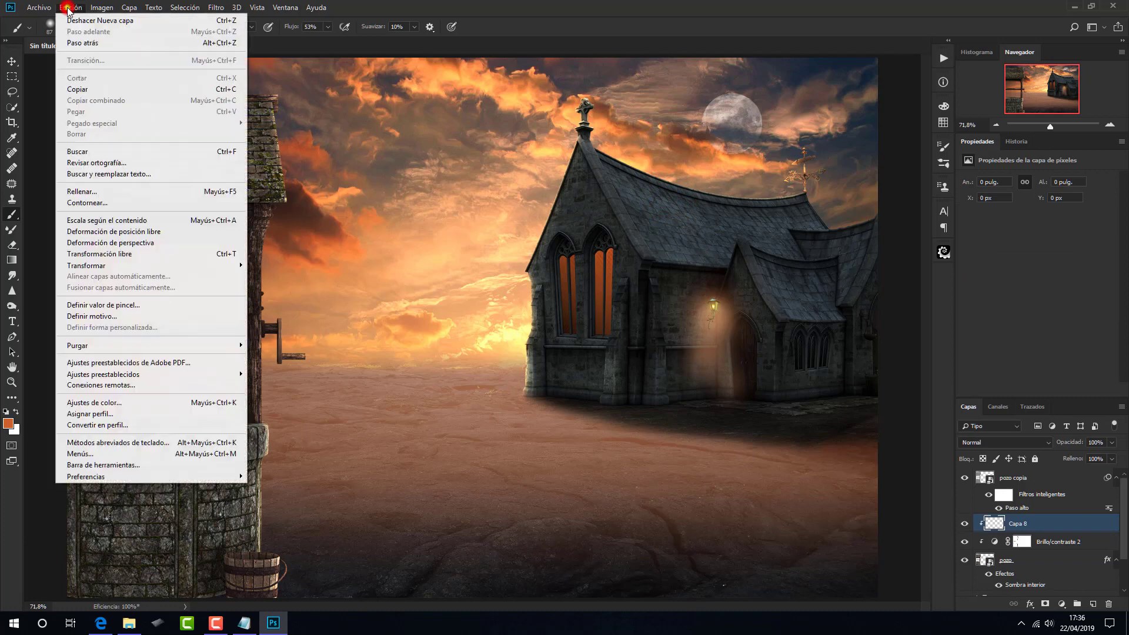
pyautogui.click(97, 192)
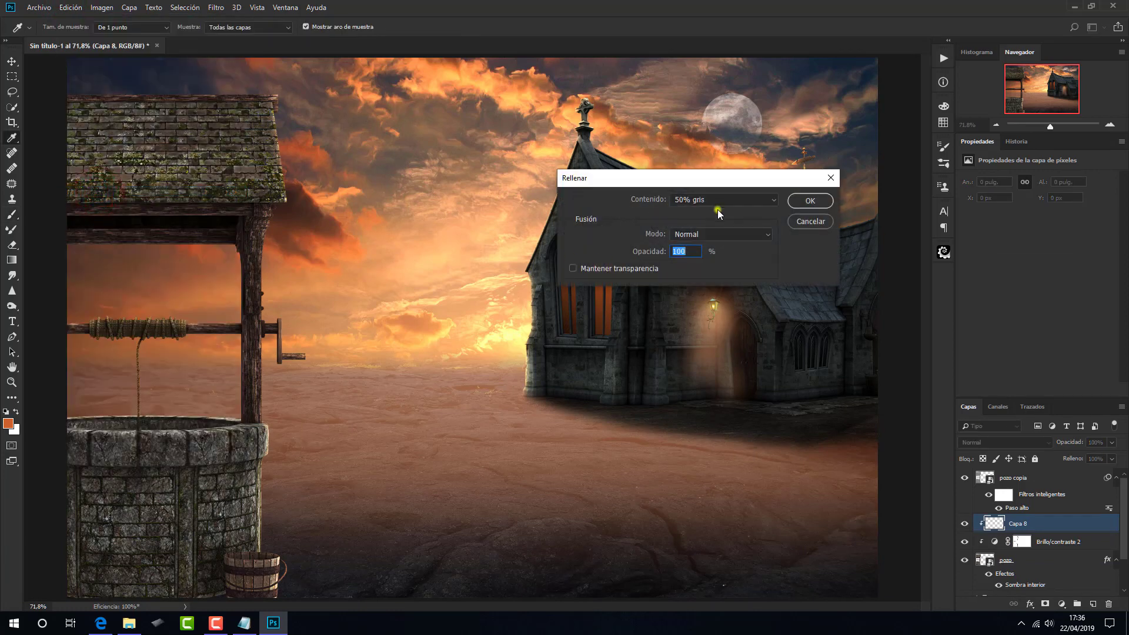
pyautogui.click(805, 201)
pyautogui.press('b')
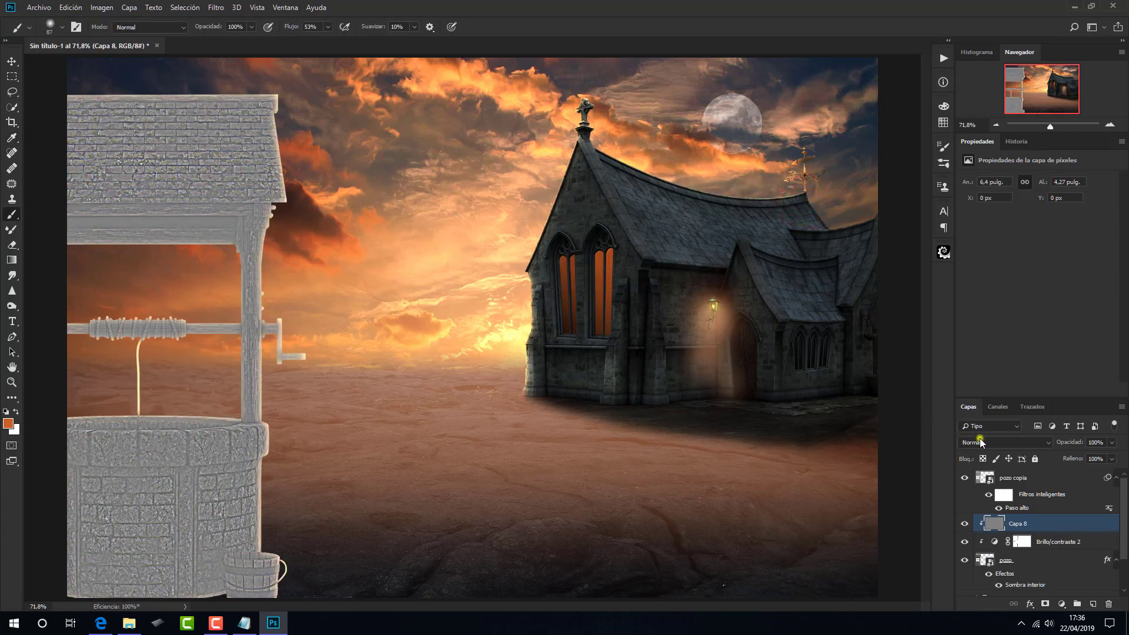
pyautogui.click(980, 441)
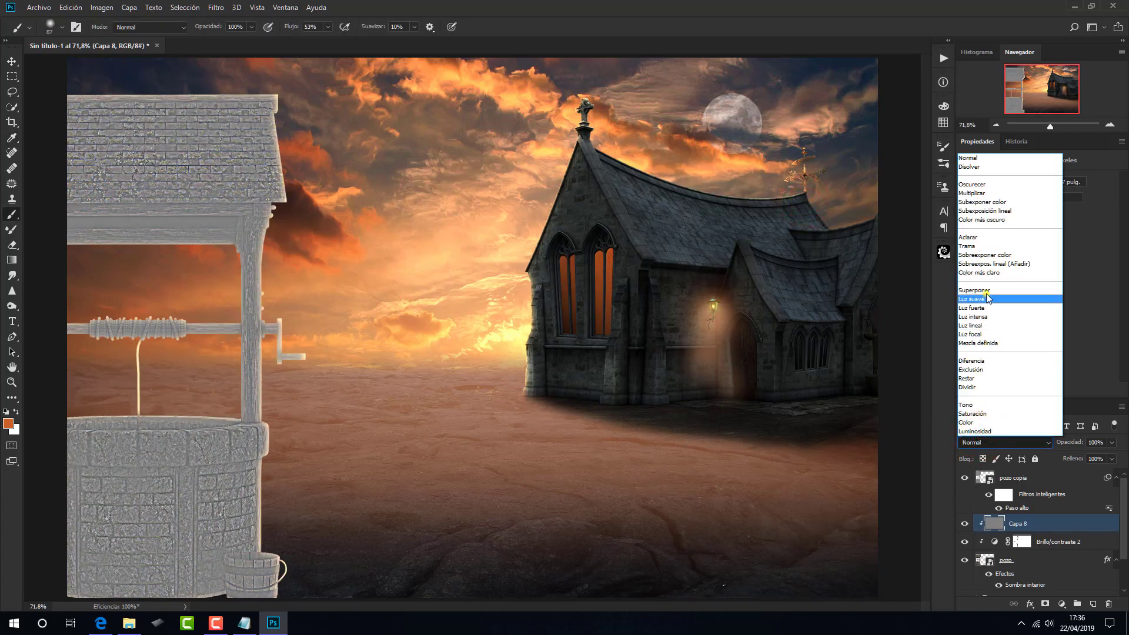
pyautogui.click(975, 290)
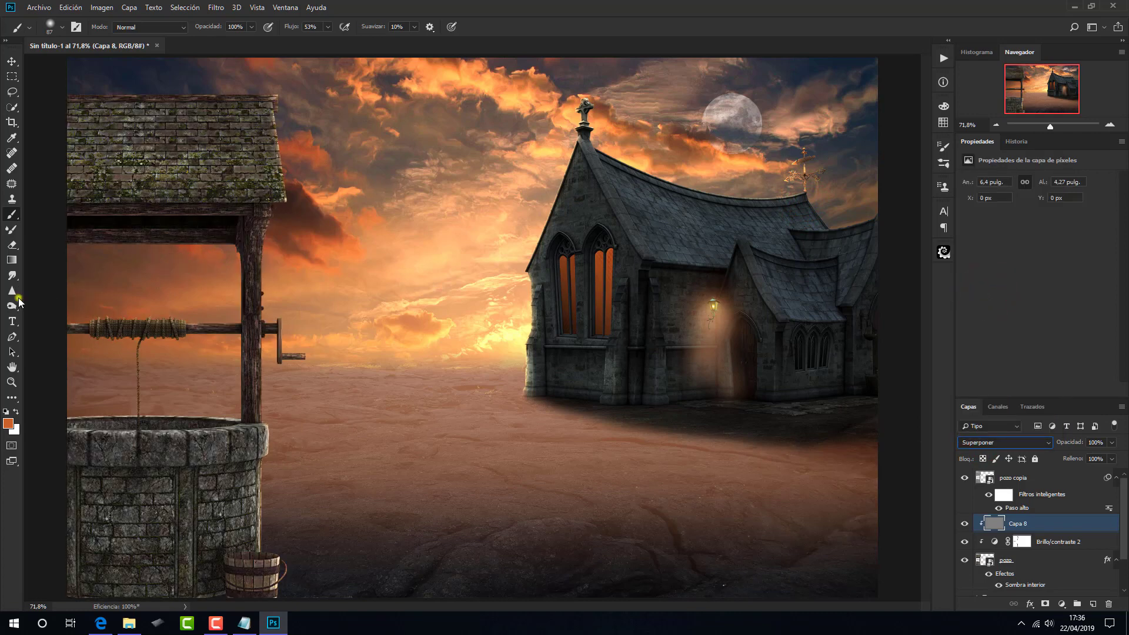
# - Burn the well's lower and front stones darker toward the bucket
pyautogui.click(11, 306)
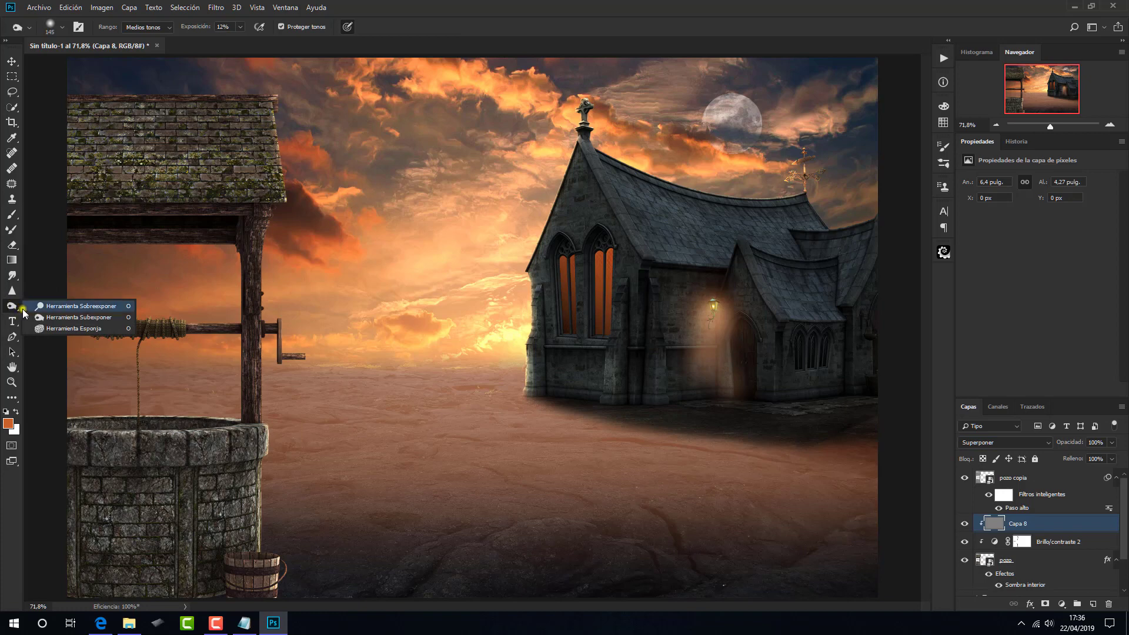
pyautogui.click(65, 316)
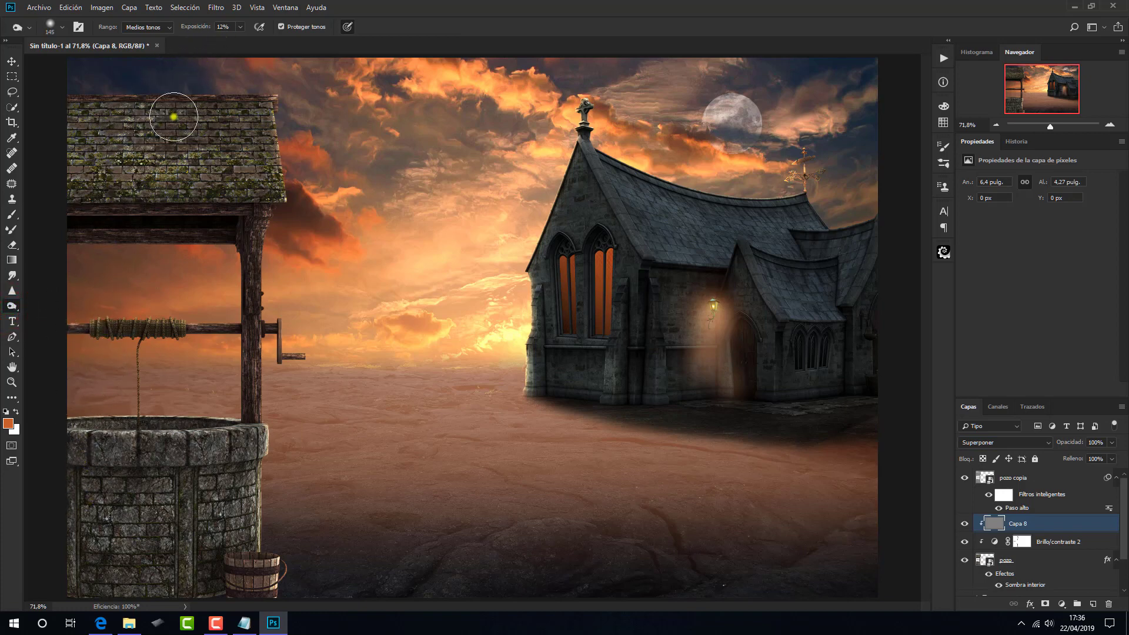
pyautogui.moveTo(89, 469)
pyautogui.mouseDown()
pyautogui.moveTo(101, 537)
pyautogui.moveTo(111, 493)
pyautogui.moveTo(113, 542)
pyautogui.mouseUp()
pyautogui.moveTo(132, 503)
pyautogui.mouseDown()
pyautogui.moveTo(83, 520)
pyautogui.moveTo(76, 459)
pyautogui.moveTo(105, 469)
pyautogui.mouseUp()
pyautogui.moveTo(171, 453)
pyautogui.mouseDown()
pyautogui.moveTo(191, 454)
pyautogui.moveTo(214, 517)
pyautogui.moveTo(193, 563)
pyautogui.mouseUp()
pyautogui.click(193, 563)
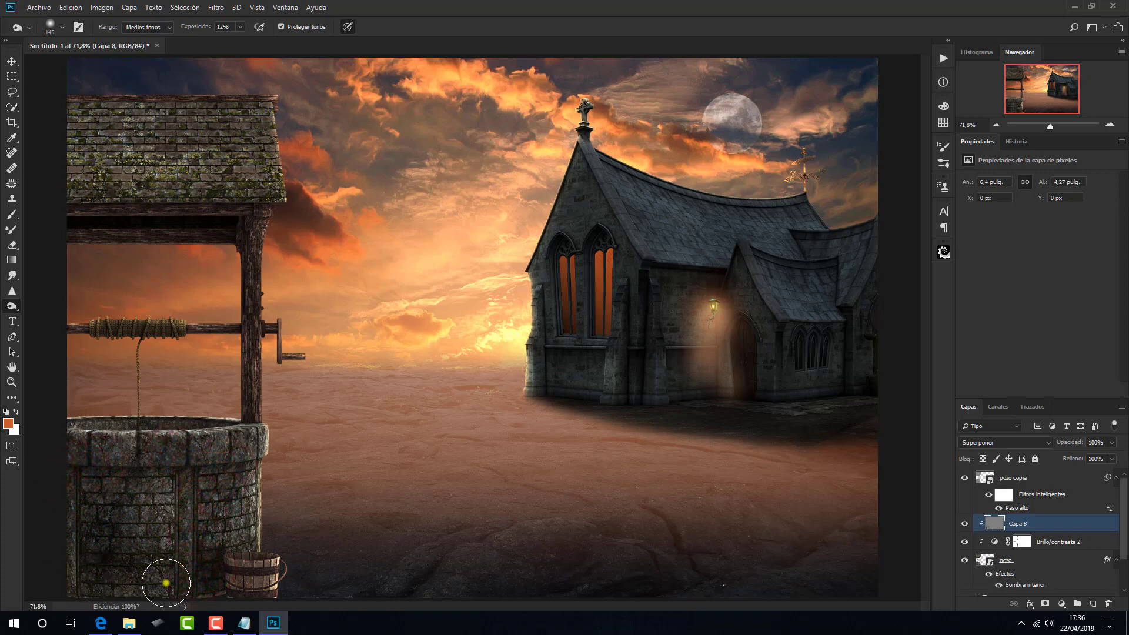
pyautogui.moveTo(115, 525); pyautogui.dragTo(157, 504)
pyautogui.click(76, 521)
pyautogui.moveTo(177, 584)
pyautogui.mouseDown()
pyautogui.moveTo(239, 585)
pyautogui.moveTo(230, 572)
pyautogui.mouseUp()
pyautogui.moveTo(214, 470); pyautogui.dragTo(171, 470)
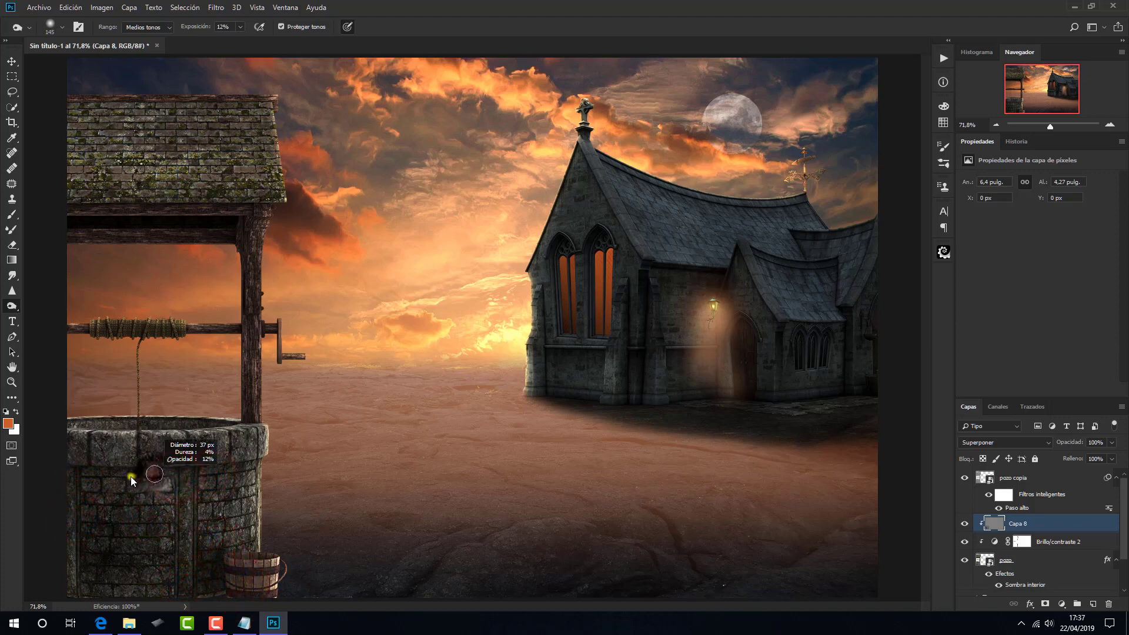
# - Burn along the well rim with a 37 px brush and the roof at 207 px
pyautogui.press('[')
pyautogui.press('[')
pyautogui.press('[')
pyautogui.moveTo(105, 425); pyautogui.dragTo(78, 422)
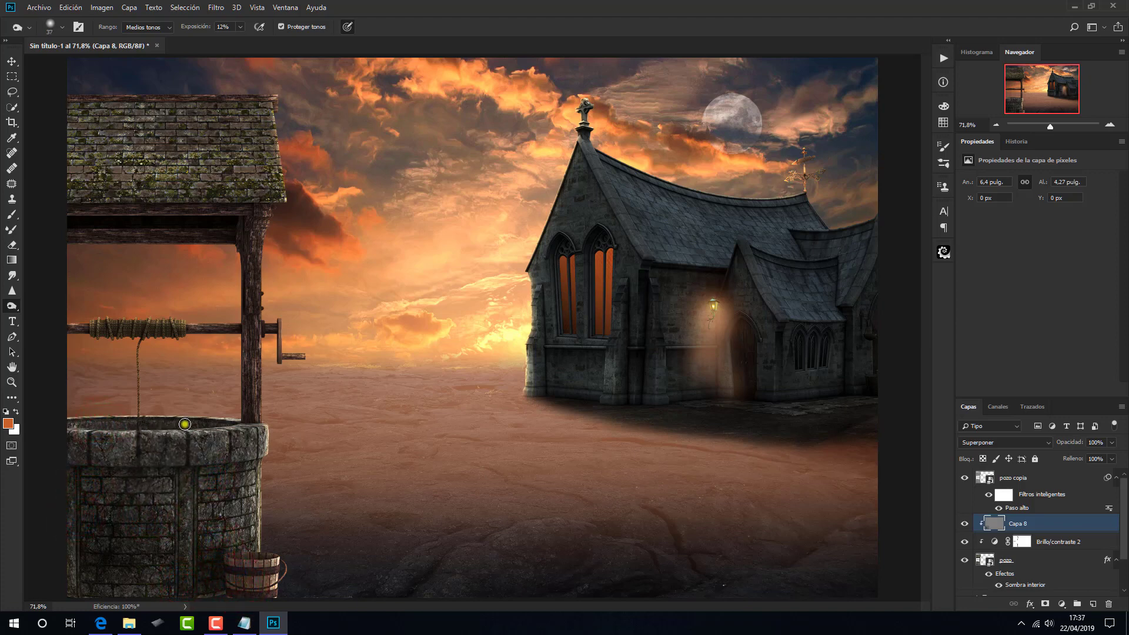
pyautogui.press(']')
pyautogui.press(']')
pyautogui.press(']')
pyautogui.moveTo(176, 163)
pyautogui.mouseDown()
pyautogui.moveTo(92, 141)
pyautogui.moveTo(201, 172)
pyautogui.moveTo(89, 164)
pyautogui.moveTo(215, 138)
pyautogui.moveTo(127, 165)
pyautogui.moveTo(229, 186)
pyautogui.moveTo(219, 197)
pyautogui.moveTo(94, 196)
pyautogui.moveTo(162, 211)
pyautogui.moveTo(209, 200)
pyautogui.moveTo(222, 204)
pyautogui.moveTo(216, 213)
pyautogui.mouseUp()
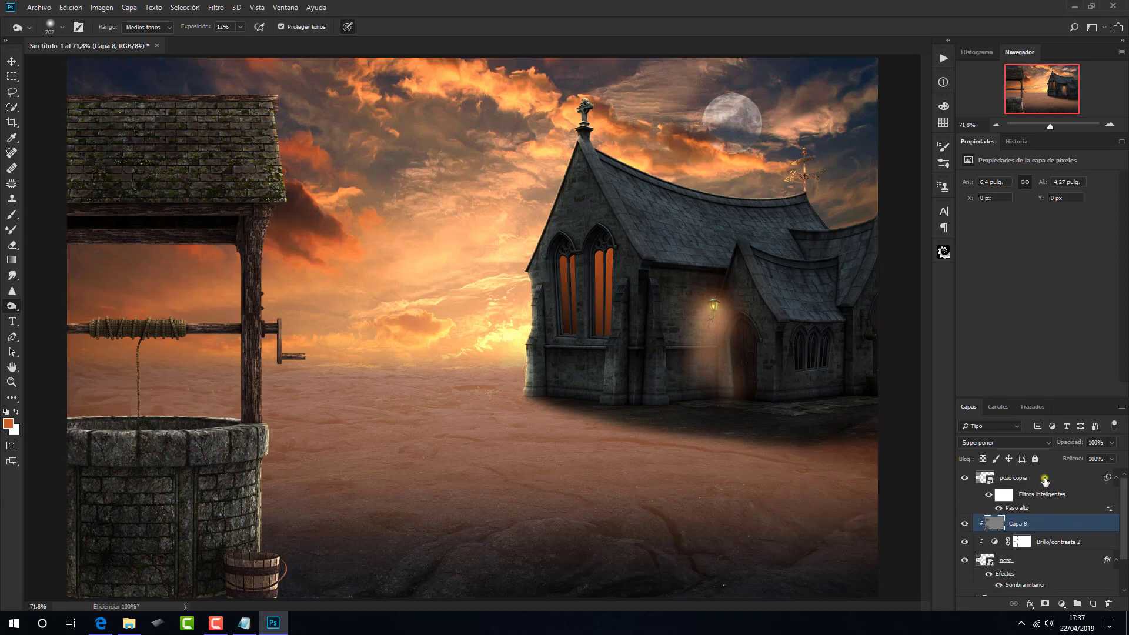
# - Select all layers from pozo copia to pozo and group them into Grupo 1
pyautogui.click(1045, 480)
pyautogui.moveTo(1121, 497); pyautogui.dragTo(1126, 522)
pyautogui.keyDown('shift'); pyautogui.click(1057, 523); pyautogui.keyUp('shift')
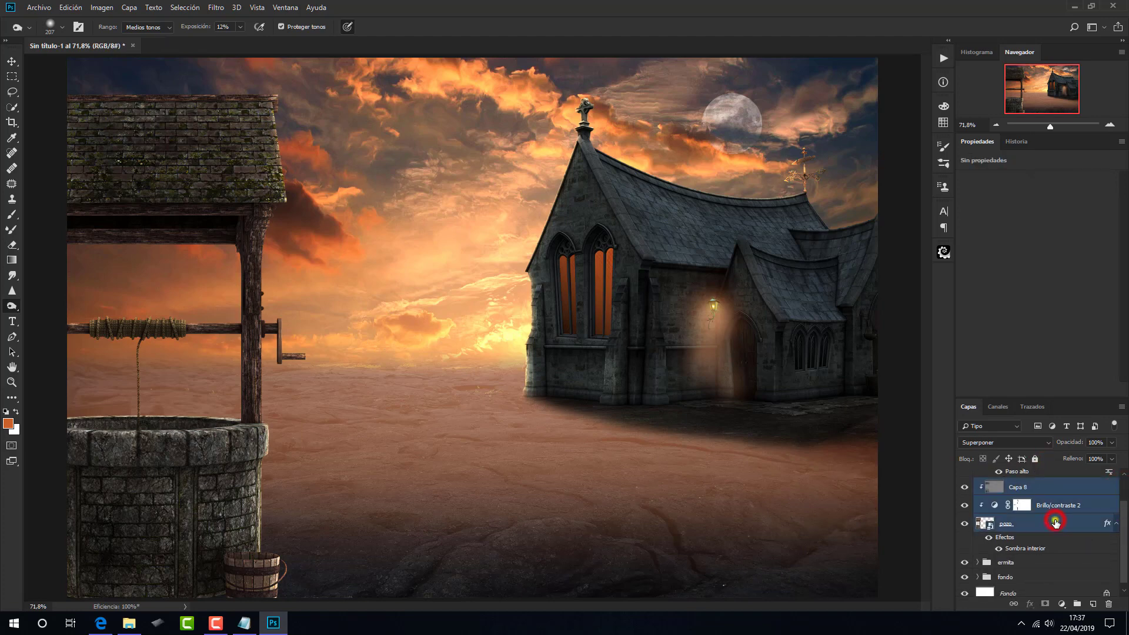
pyautogui.hotkey('ctrl', 'g')
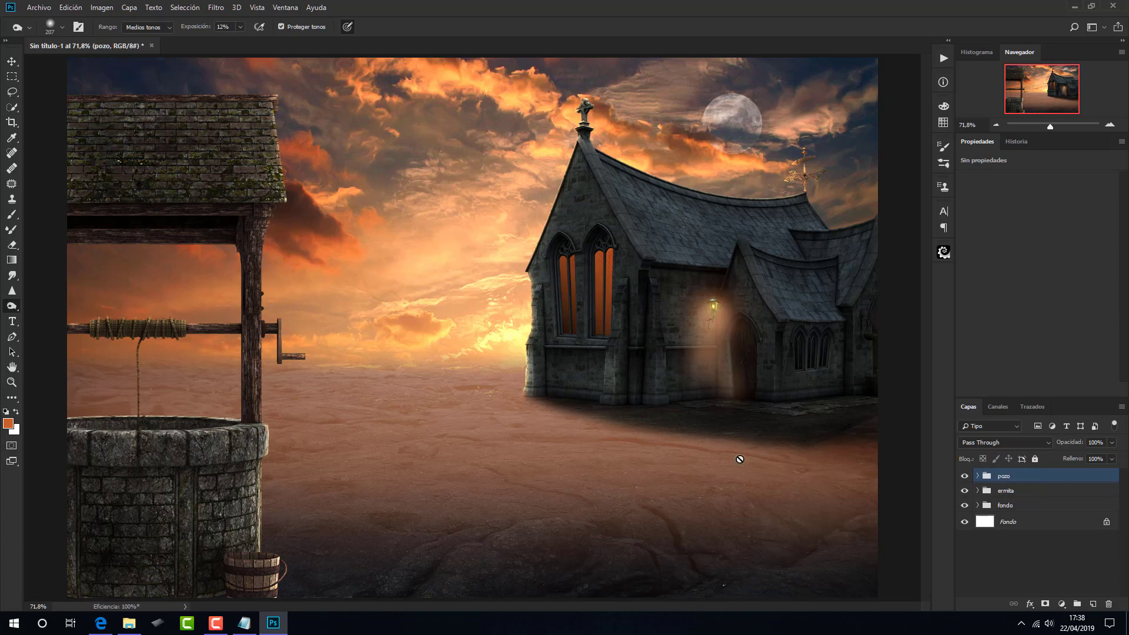
# - Bring Chica.png into the composite, shrink it, and set her on the ground between the well and chapel
pyautogui.click(129, 623)
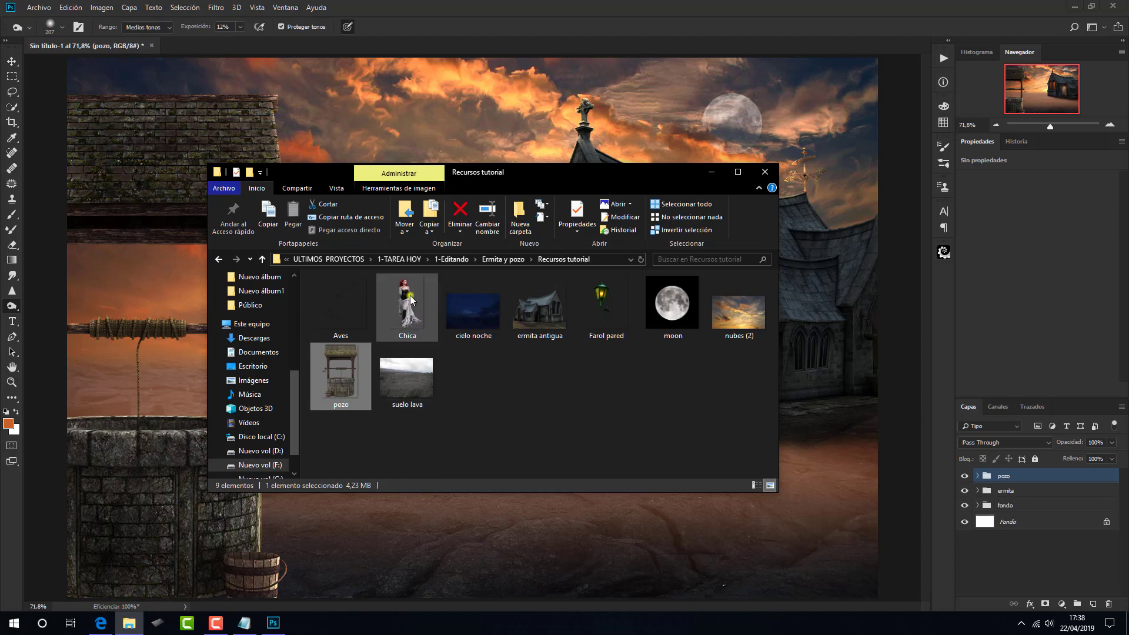
pyautogui.moveTo(407, 302); pyautogui.dragTo(439, 516)
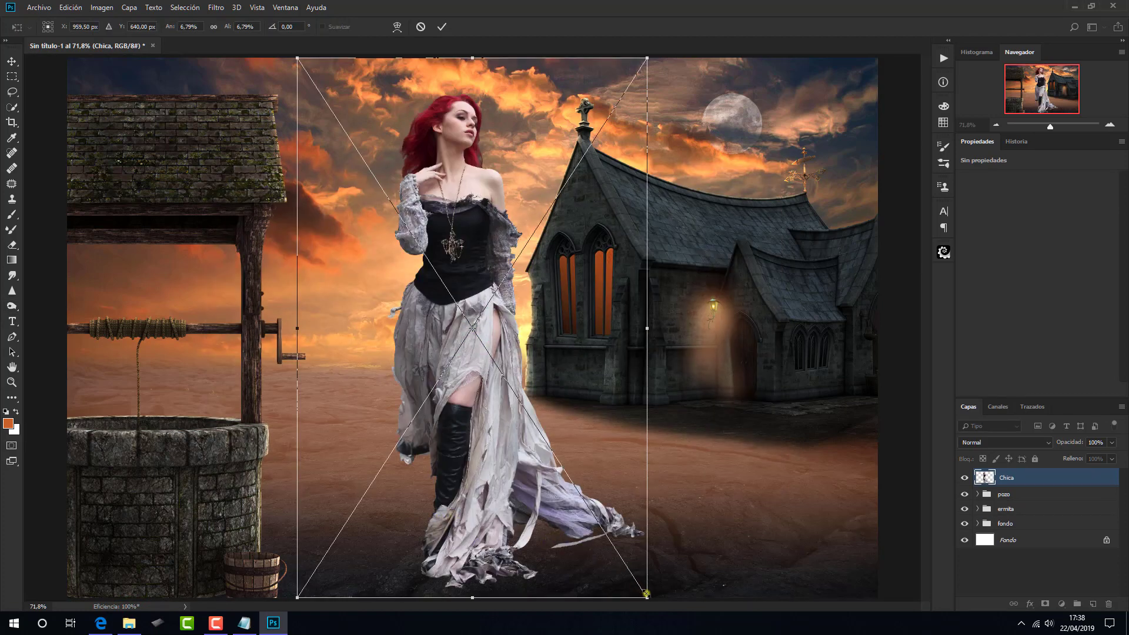
pyautogui.moveTo(648, 599); pyautogui.dragTo(578, 511)
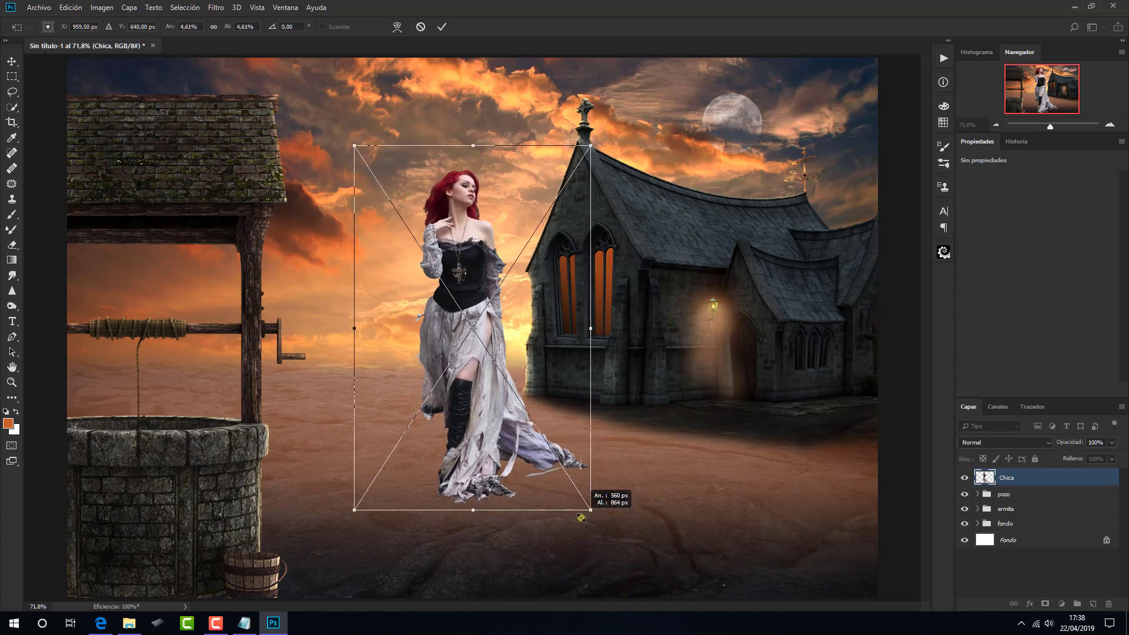
pyautogui.moveTo(536, 476); pyautogui.dragTo(518, 509)
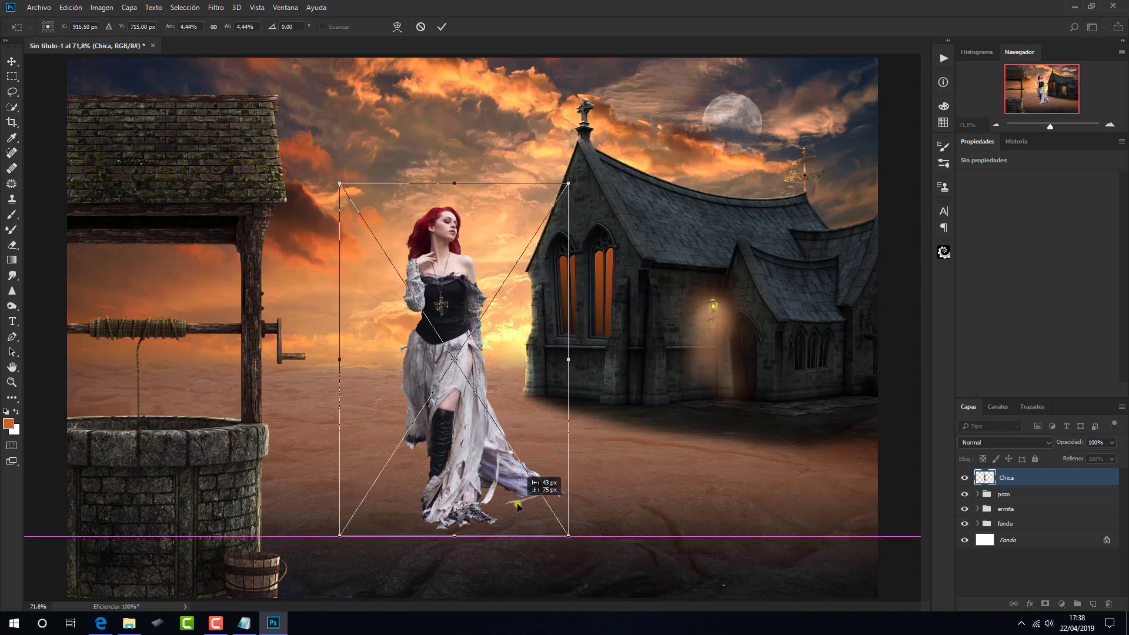
pyautogui.moveTo(517, 504); pyautogui.dragTo(519, 503)
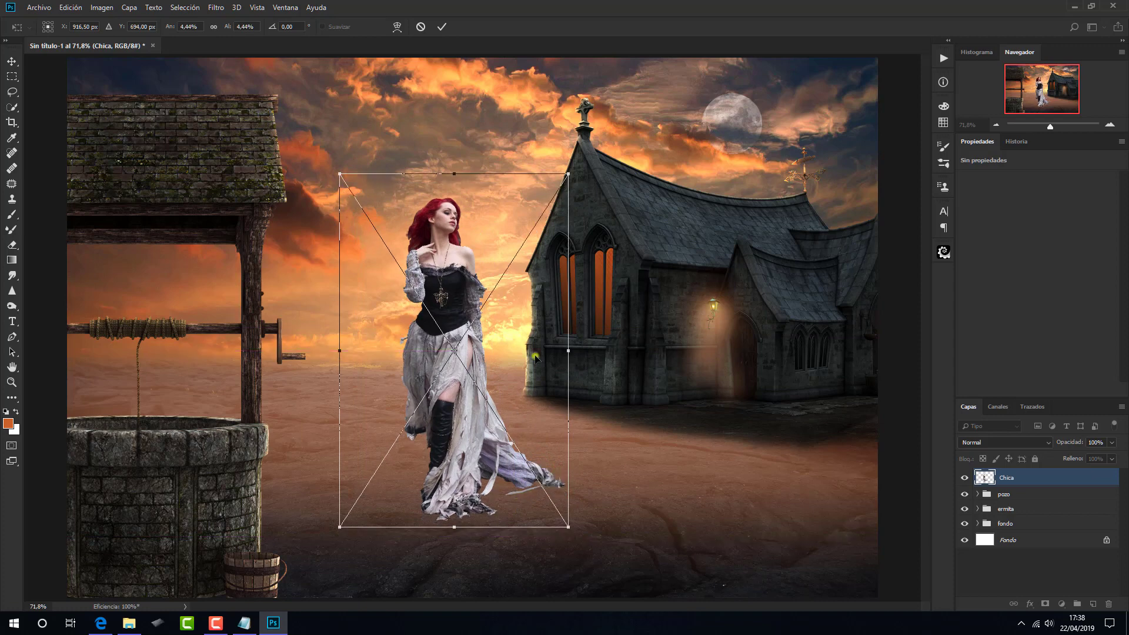
pyautogui.moveTo(568, 173); pyautogui.dragTo(563, 182)
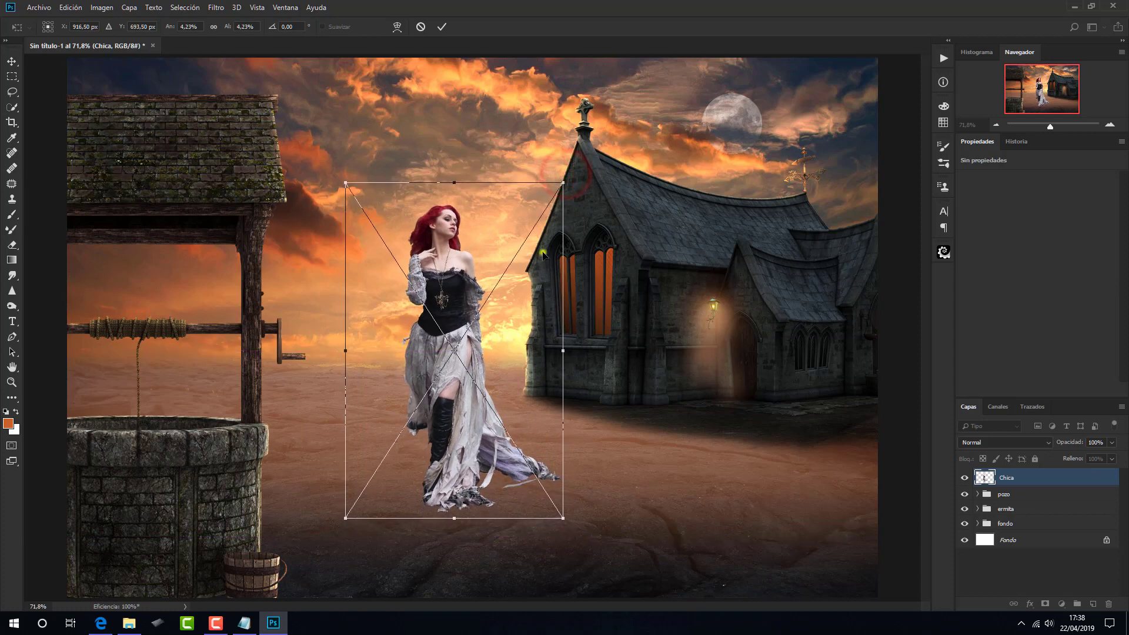
pyautogui.moveTo(529, 335); pyautogui.dragTo(527, 342)
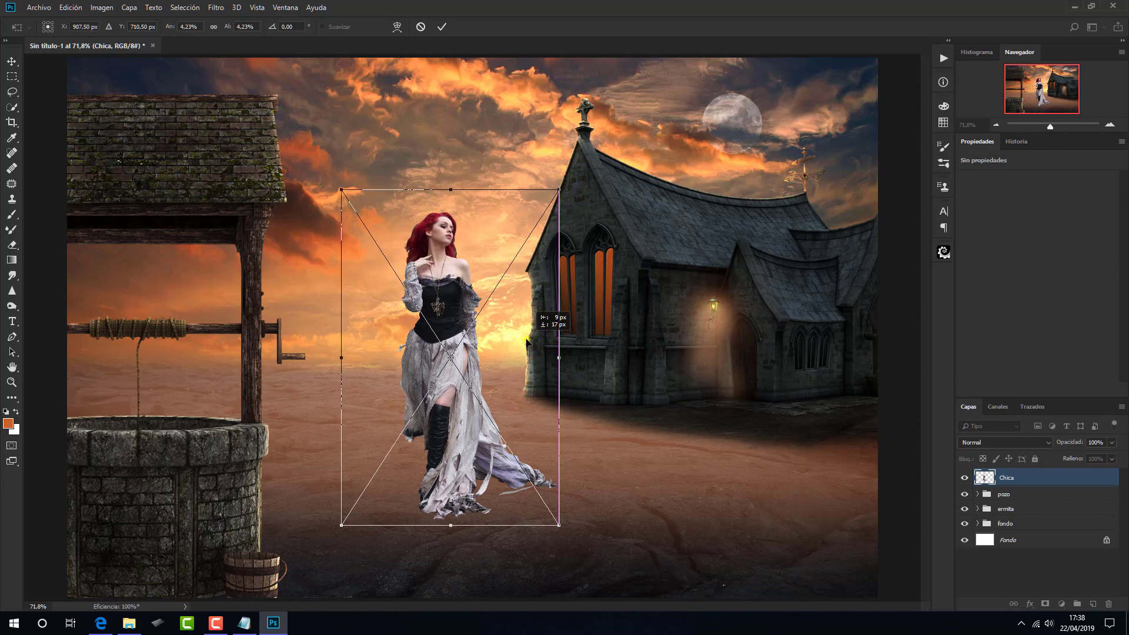
pyautogui.click(444, 25)
pyautogui.press('o')
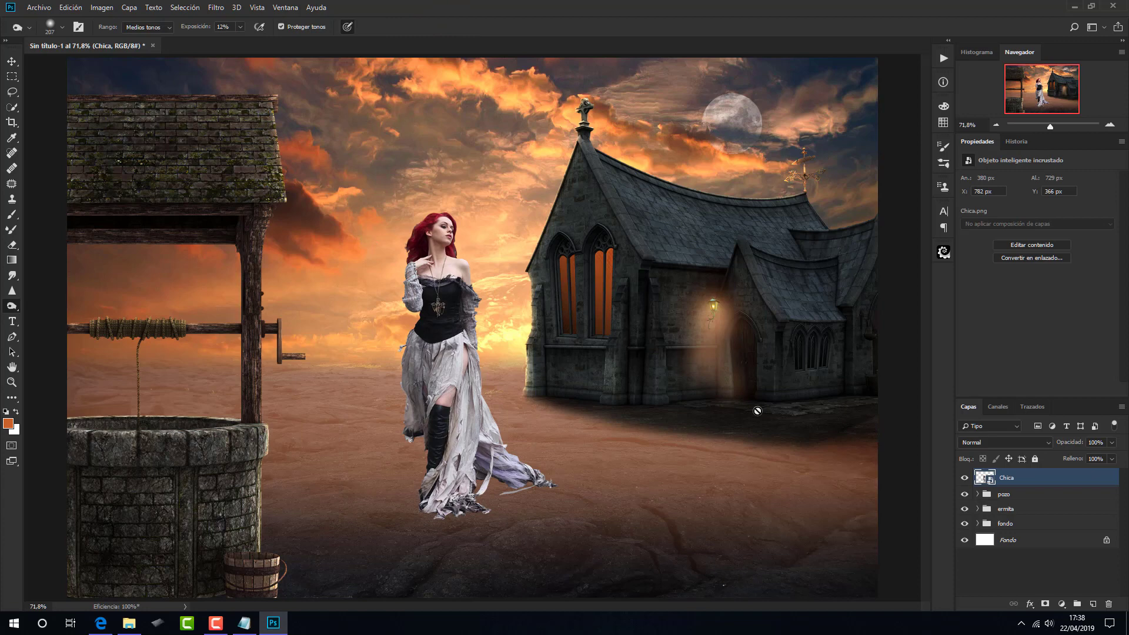
# - Duplicate the Chica layer and rasterize the original Chica layer
pyautogui.hotkey('ctrl', 'j')
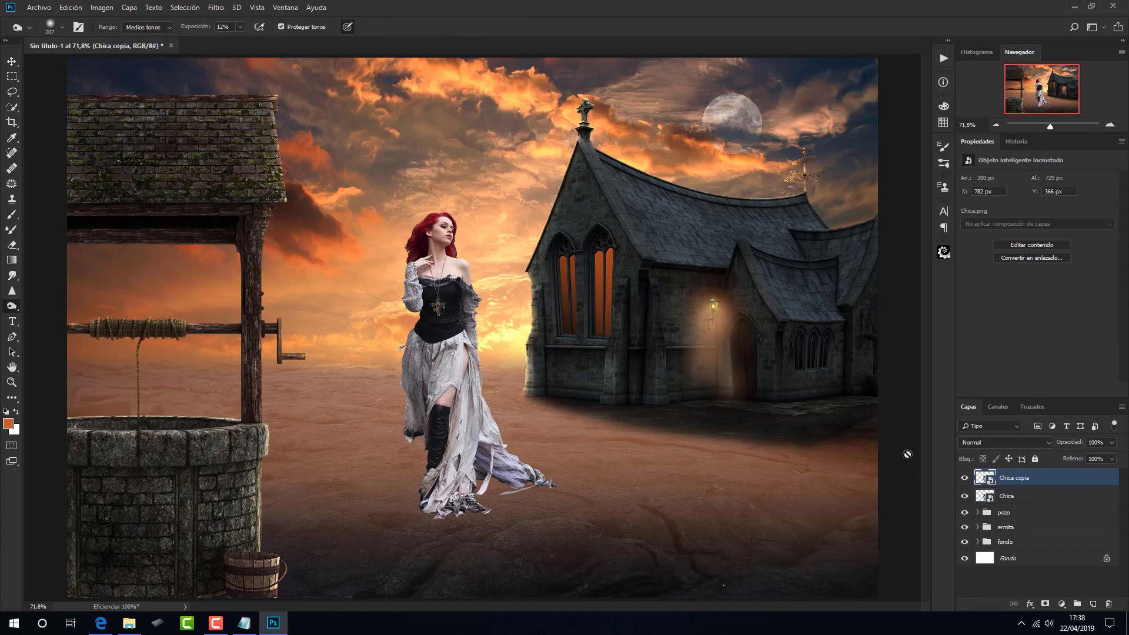
pyautogui.click(1041, 495)
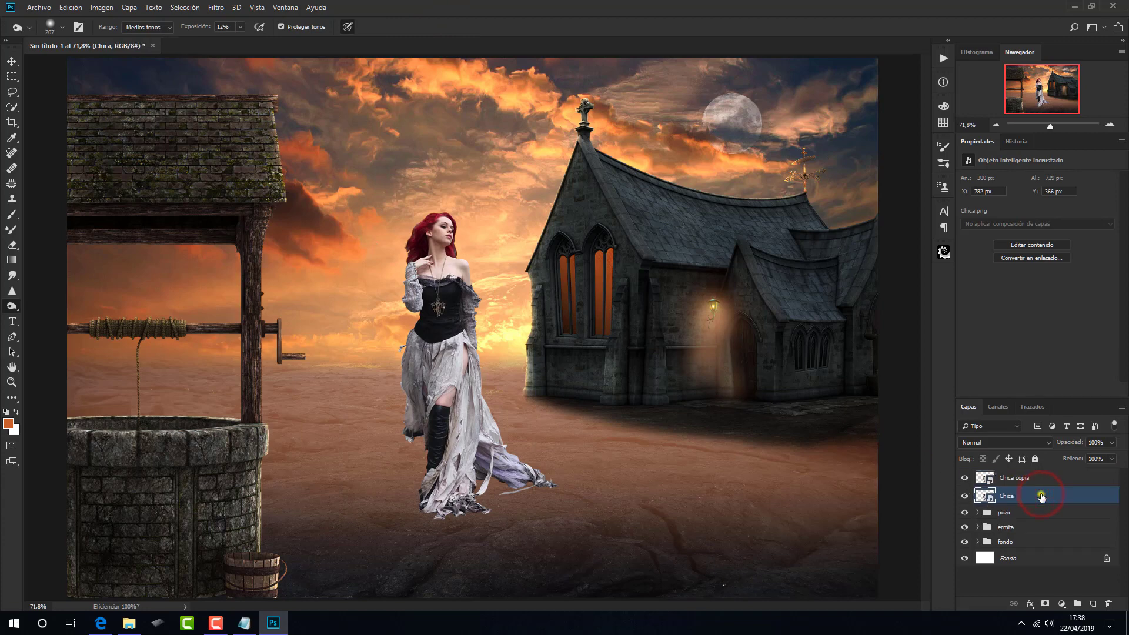
pyautogui.rightClick(1041, 495)
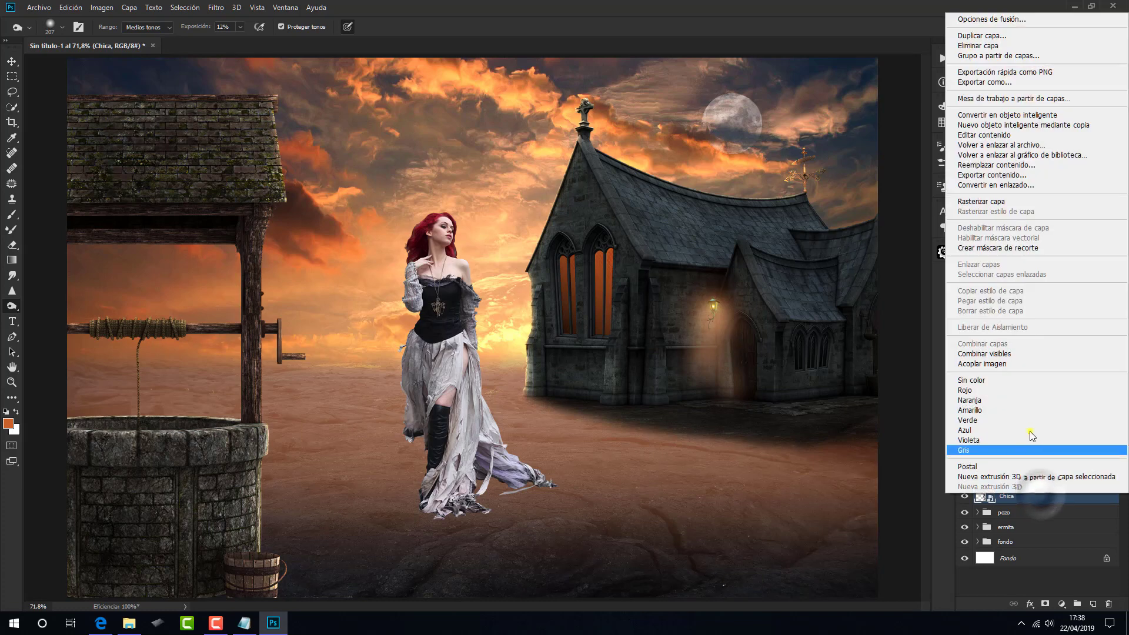
pyautogui.click(982, 202)
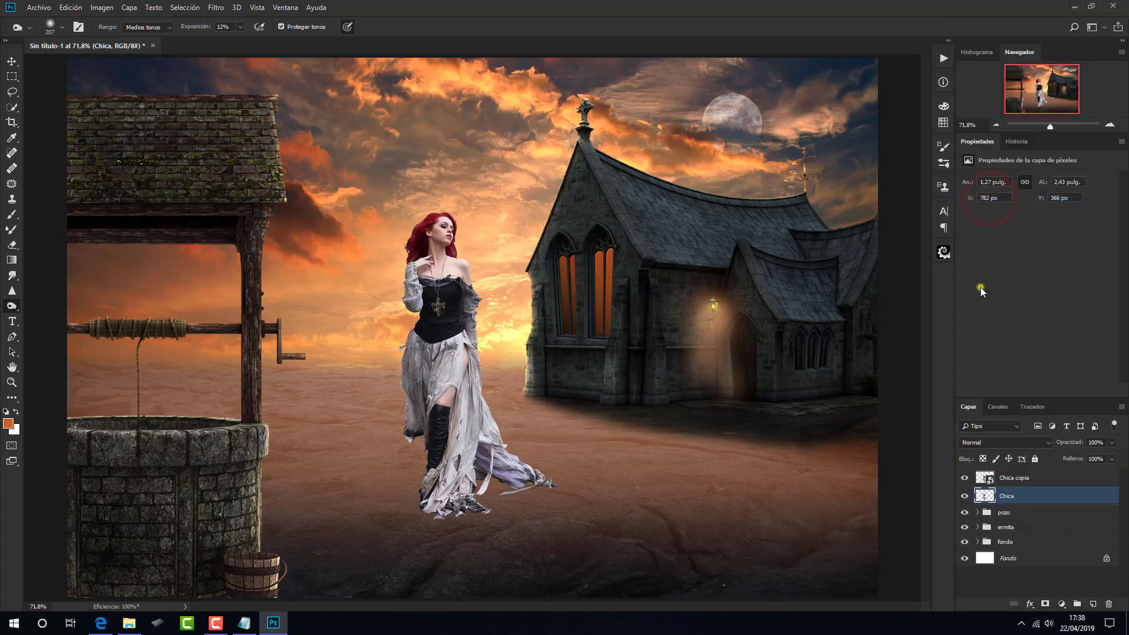
# - Zoom in to 400% on the girl's head and hair, with the Smudge tool selected
pyautogui.hotkey('ctrl', '+')
pyautogui.hotkey('ctrl', '+')
pyautogui.hotkey('ctrl', '+')
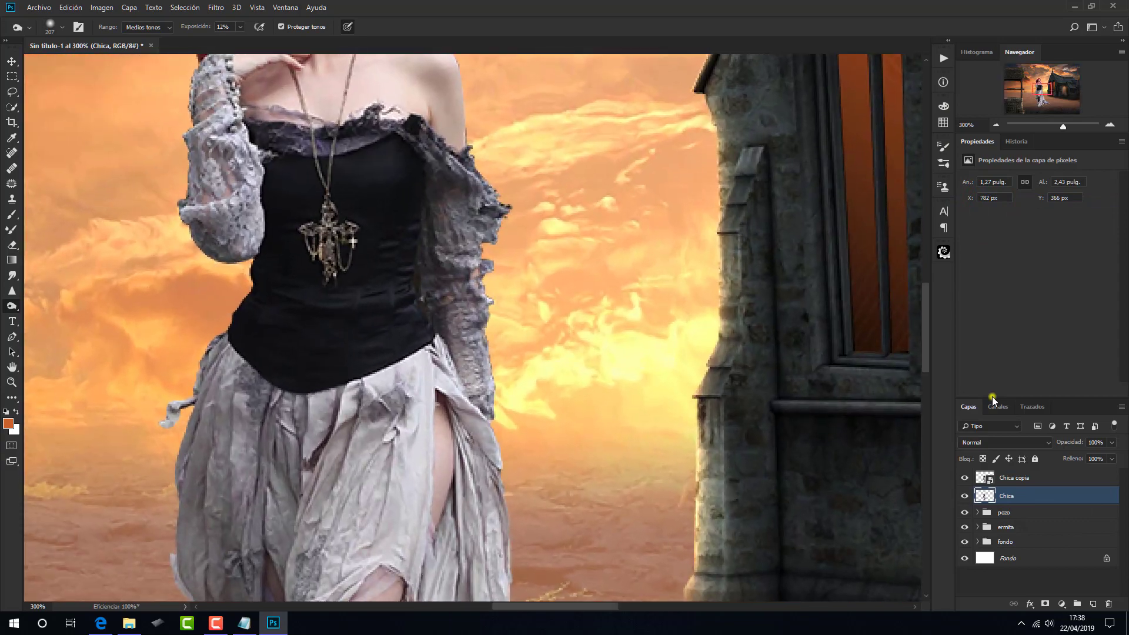
pyautogui.hotkey('ctrl', '+')
pyautogui.moveTo(611, 184); pyautogui.dragTo(668, 372)
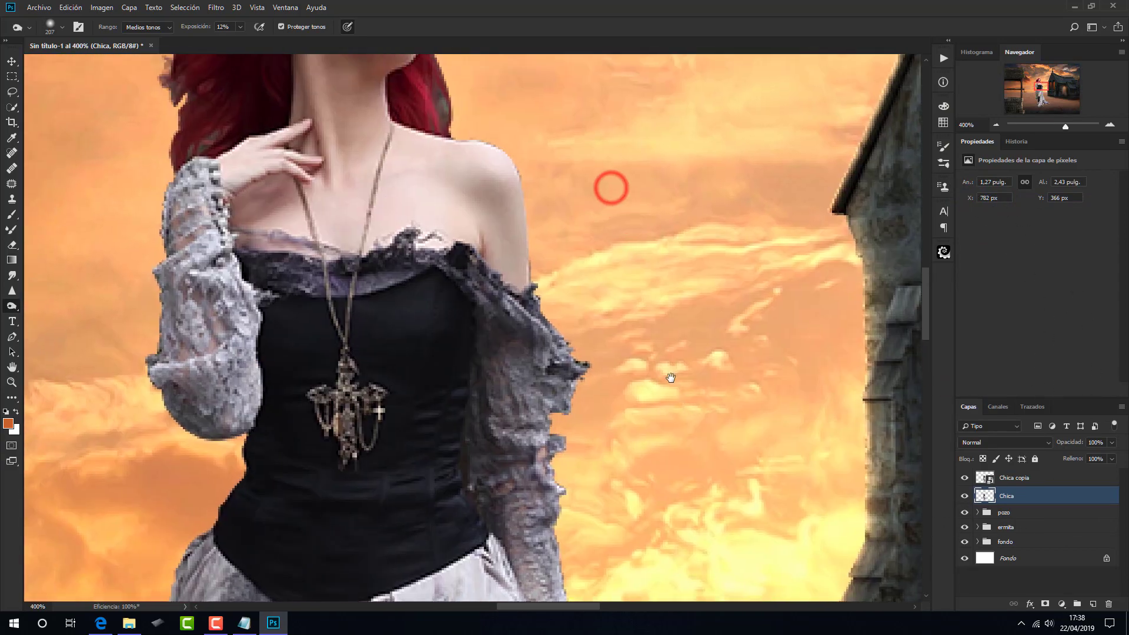
pyautogui.moveTo(659, 264); pyautogui.dragTo(679, 346)
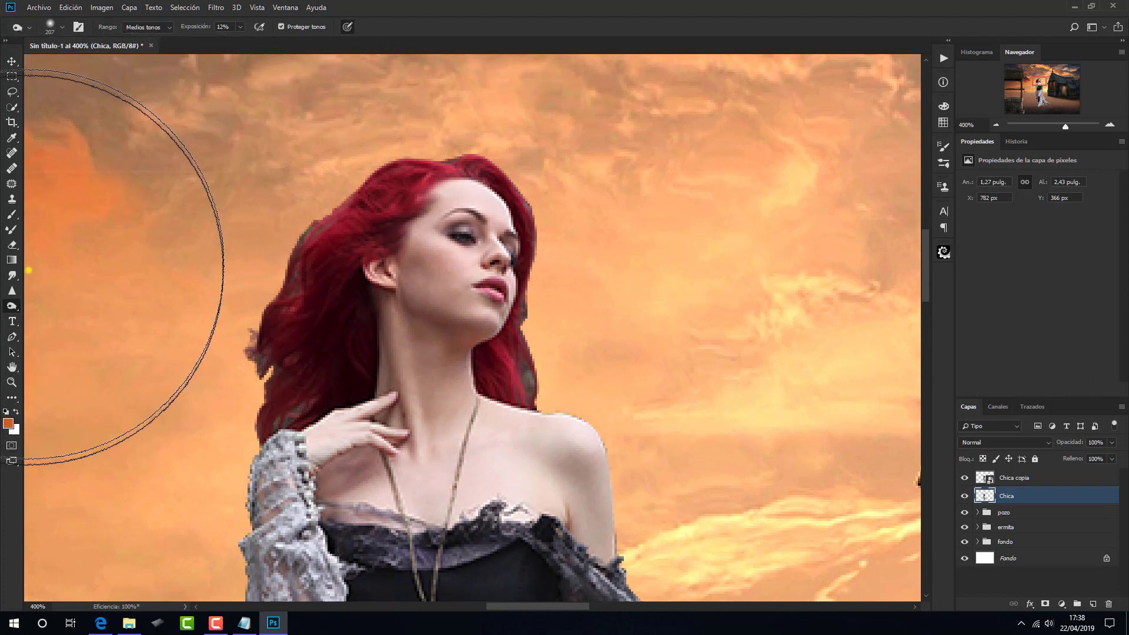
pyautogui.click(12, 275)
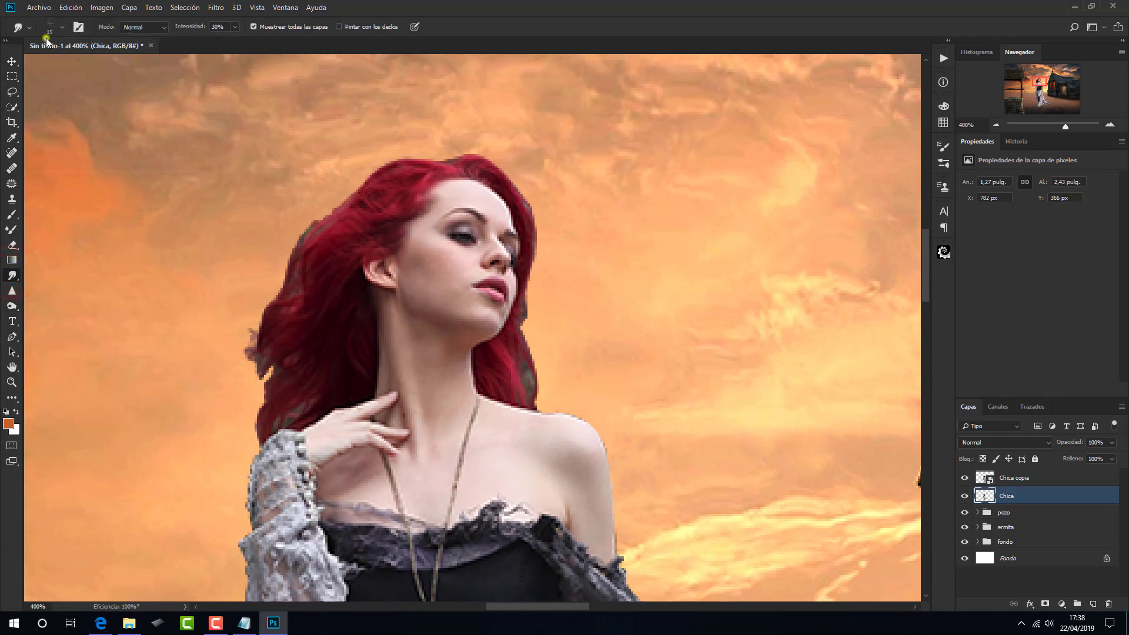
# - Set the Smudge tool to 70% strength with a 10 px brush
pyautogui.click(63, 28)
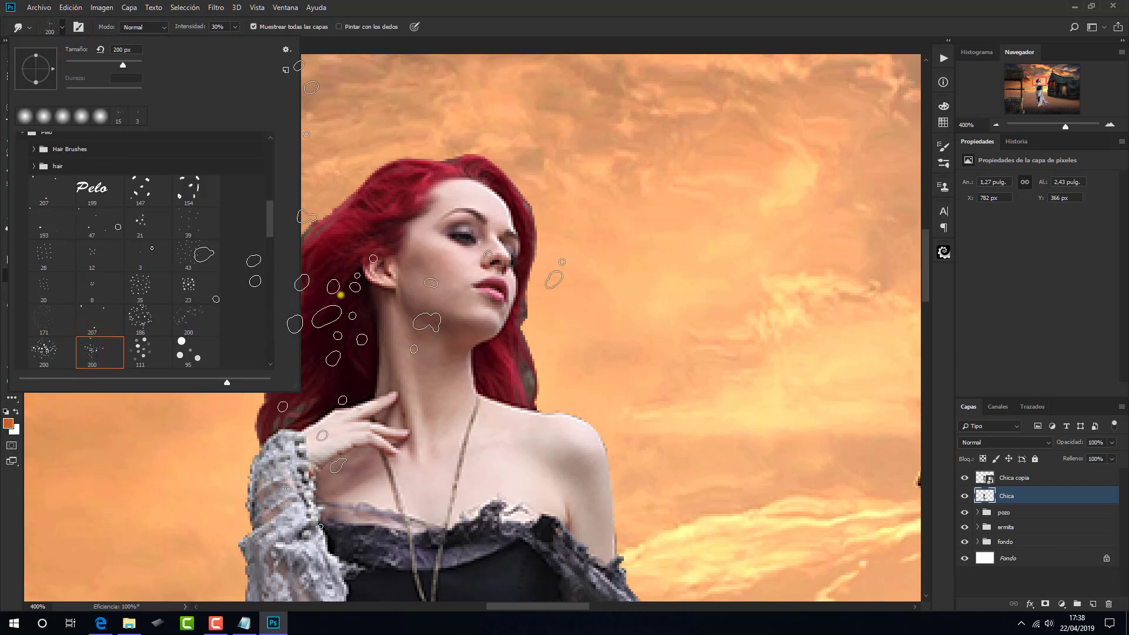
pyautogui.moveTo(491, 298); pyautogui.dragTo(273, 292)
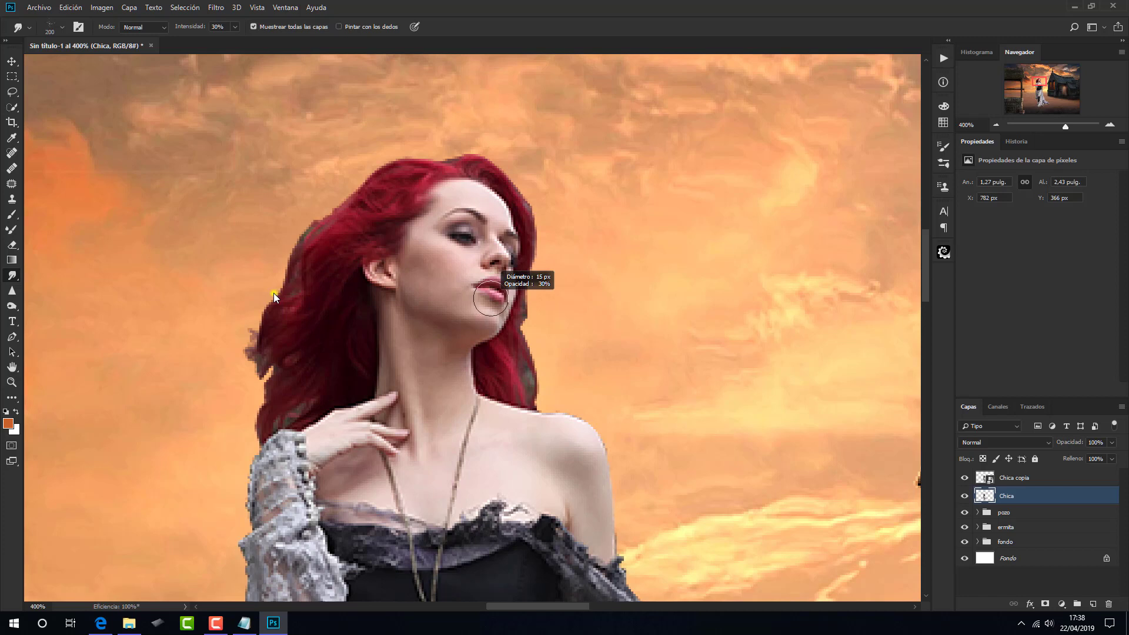
pyautogui.click(235, 26)
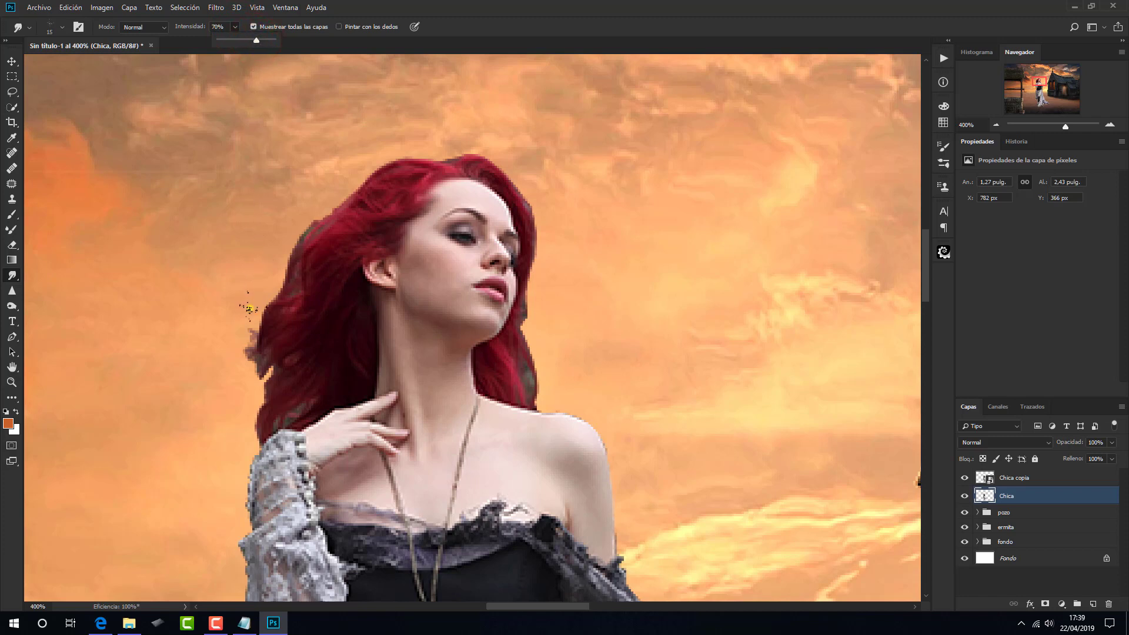
pyautogui.keyDown('alt'); pyautogui.rightClick(233, 315); pyautogui.keyUp('alt')
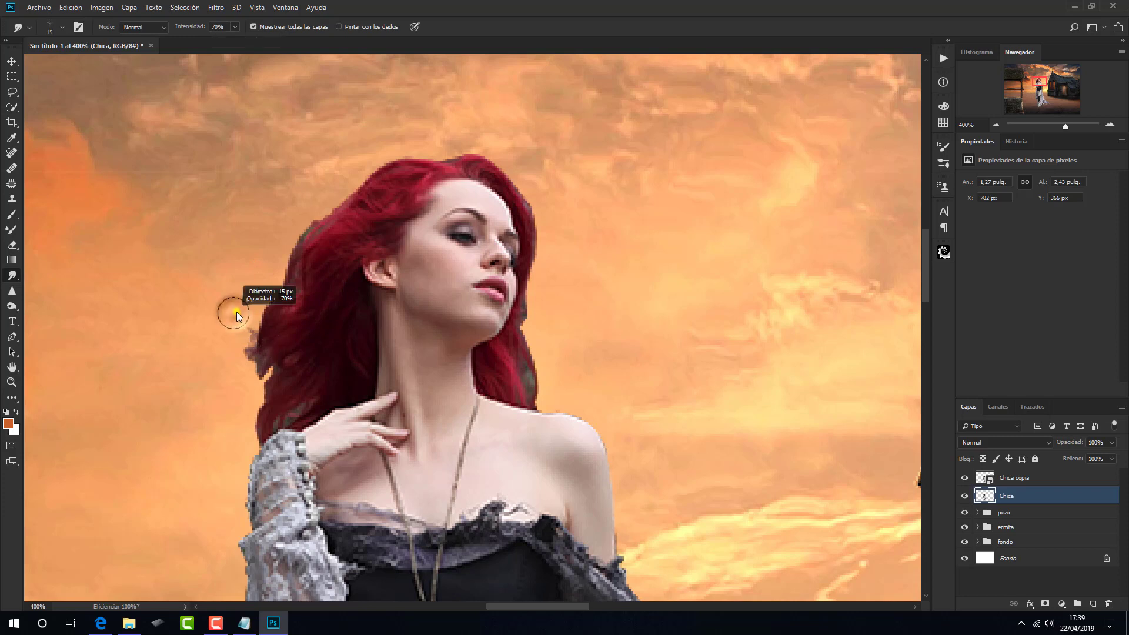
pyautogui.moveTo(233, 315)
pyautogui.mouseDown()
pyautogui.moveTo(231, 335)
pyautogui.moveTo(271, 388)
pyautogui.moveTo(265, 422)
pyautogui.mouseUp()
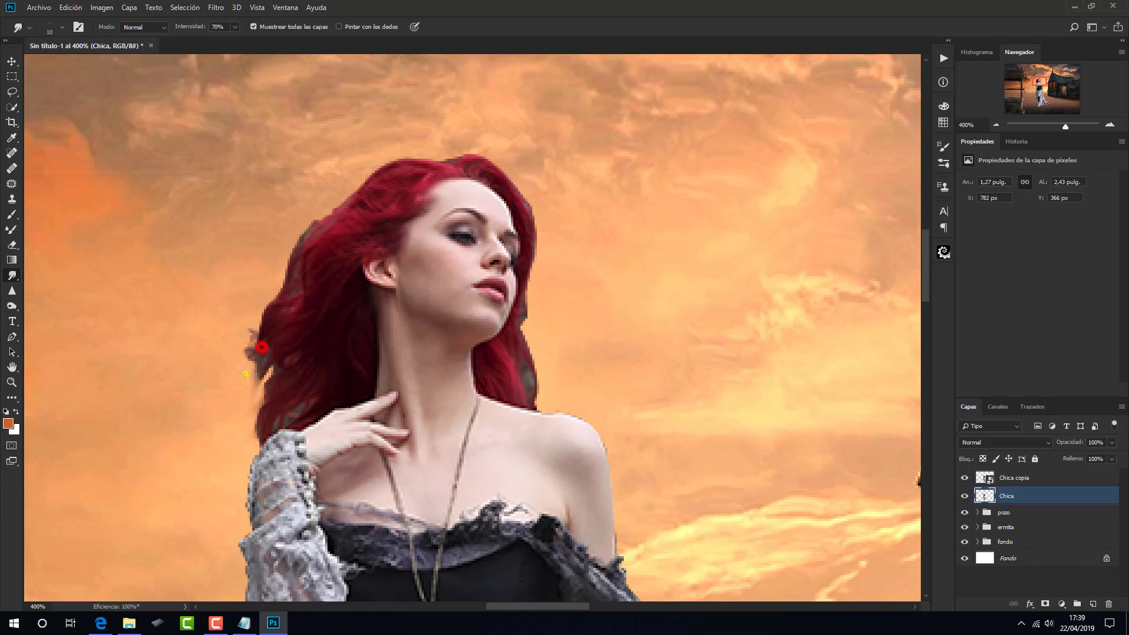
# - Smudge the girl's hair outline along the left edge and across the top
pyautogui.moveTo(262, 347); pyautogui.dragTo(254, 325)
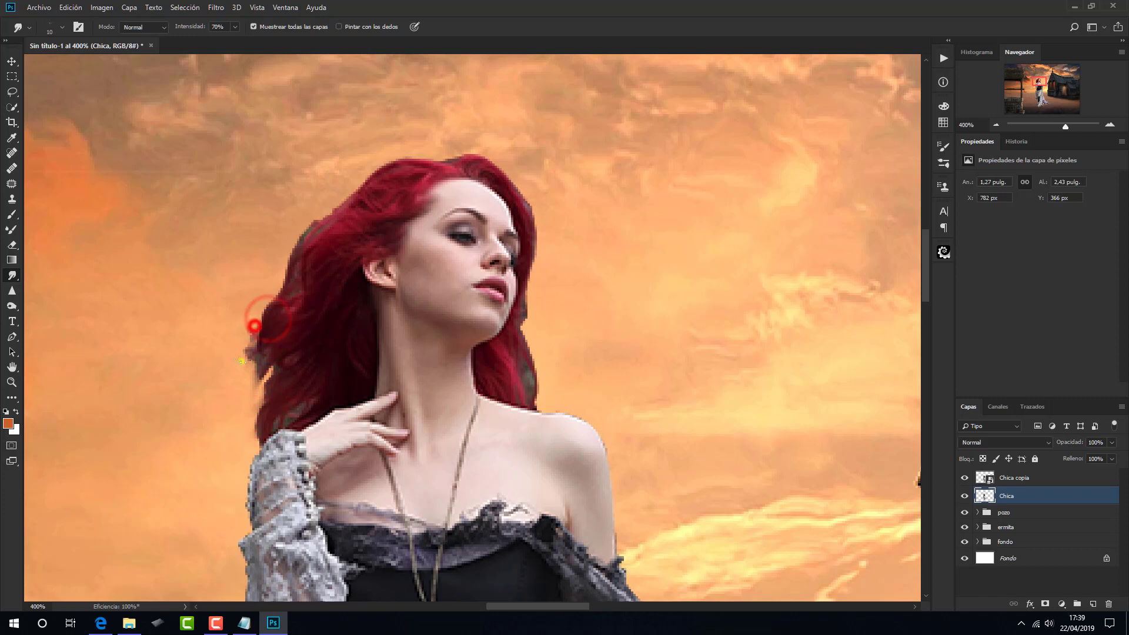
pyautogui.moveTo(294, 266)
pyautogui.mouseDown()
pyautogui.moveTo(297, 254)
pyautogui.moveTo(290, 271)
pyautogui.moveTo(283, 264)
pyautogui.mouseUp()
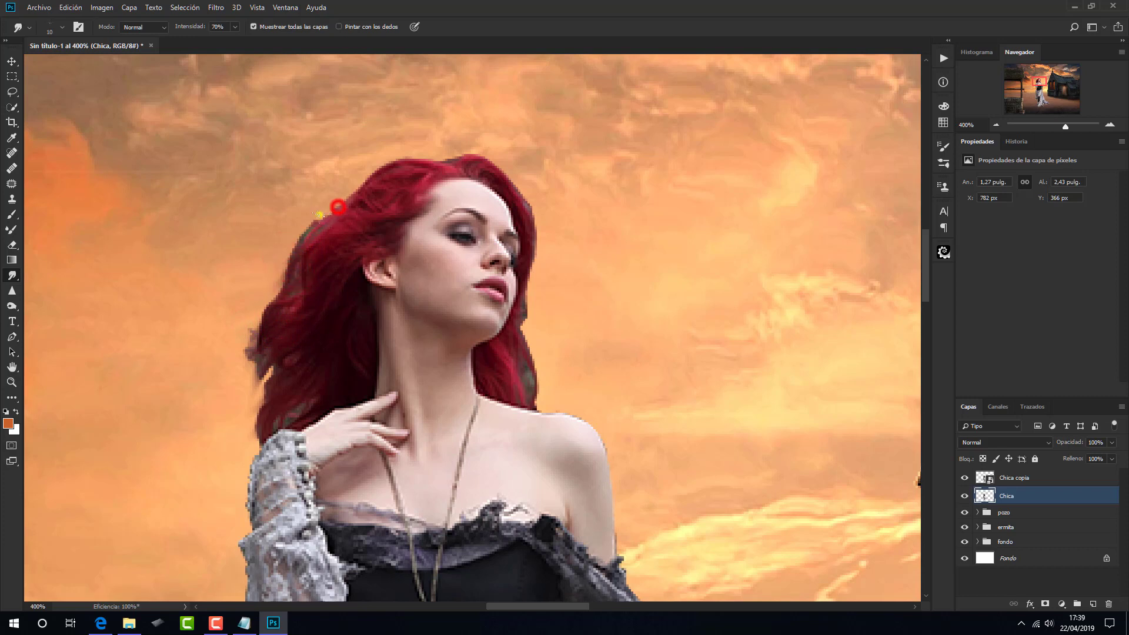
pyautogui.moveTo(319, 215)
pyautogui.mouseDown()
pyautogui.moveTo(363, 177)
pyautogui.moveTo(351, 182)
pyautogui.mouseUp()
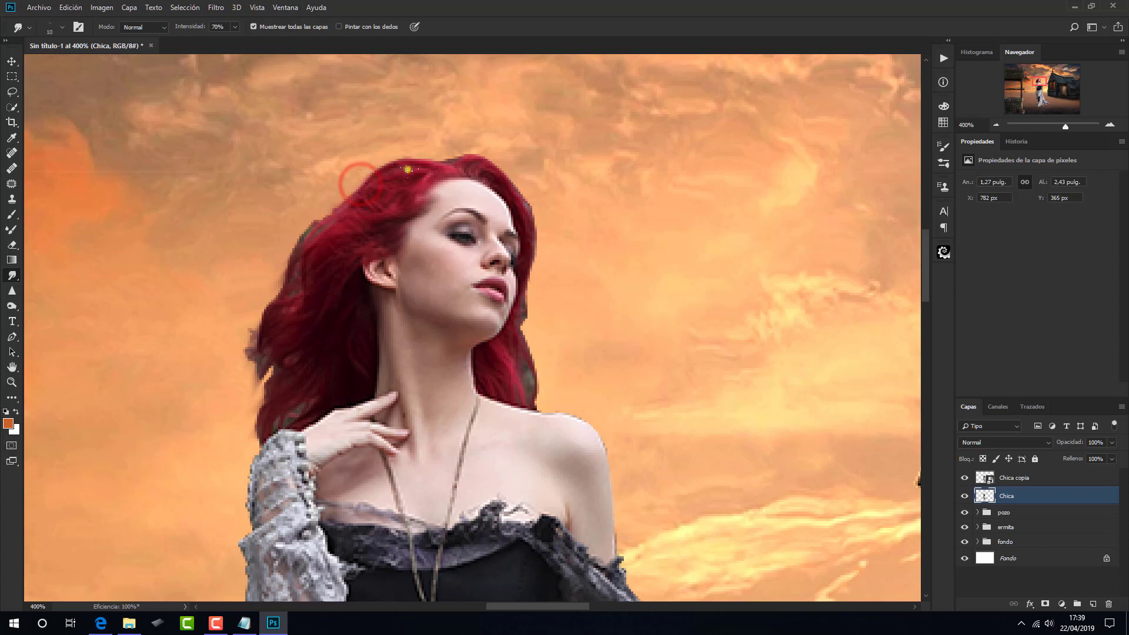
pyautogui.moveTo(351, 182)
pyautogui.mouseDown()
pyautogui.moveTo(461, 160)
pyautogui.moveTo(532, 247)
pyautogui.moveTo(530, 392)
pyautogui.mouseUp()
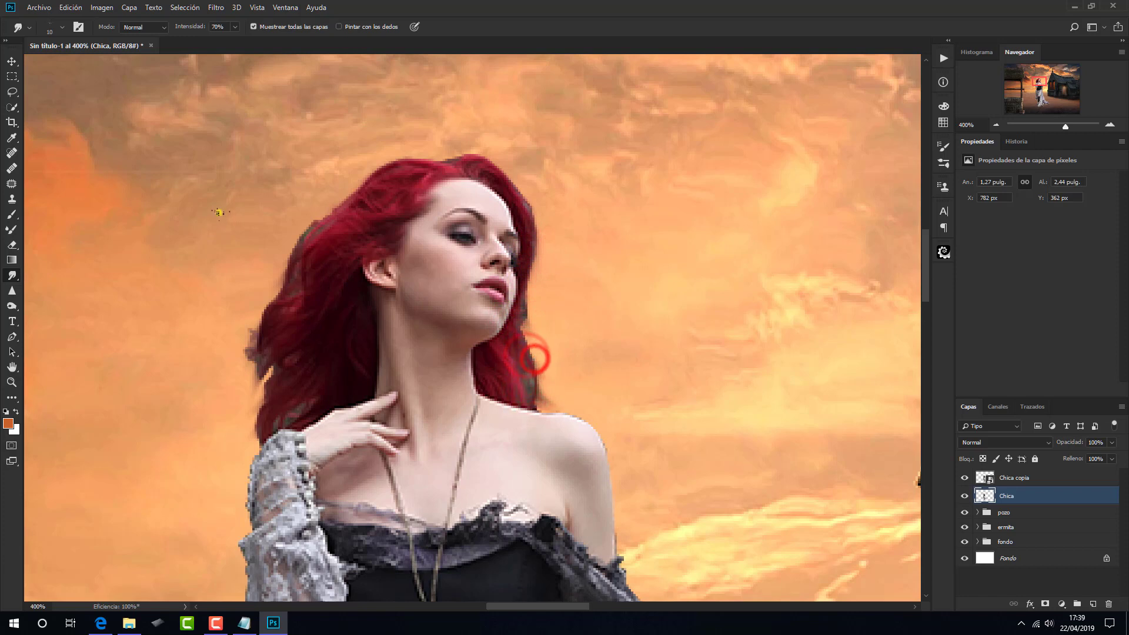
# - Switch the Smudge tool to a tiny 3 px brush tip
pyautogui.click(62, 27)
pyautogui.click(141, 257)
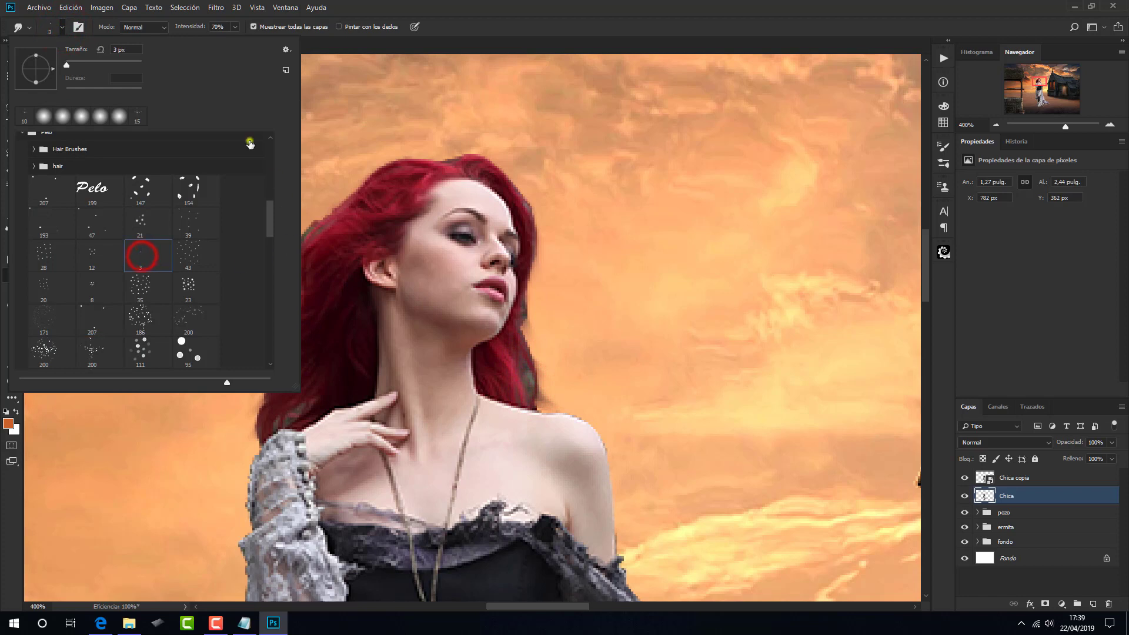
pyautogui.click(362, 213)
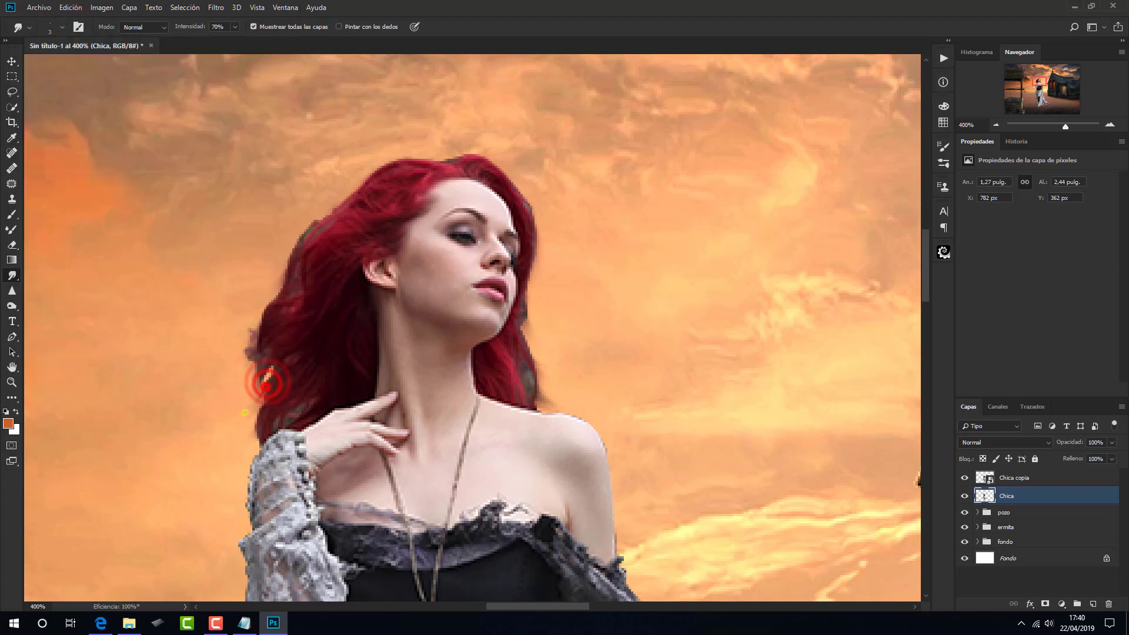
# - Pull fine red strands from the lower, left, crown and right hair edges down to the shoulder
pyautogui.moveTo(266, 386)
pyautogui.mouseDown()
pyautogui.moveTo(245, 412)
pyautogui.moveTo(242, 459)
pyautogui.mouseUp()
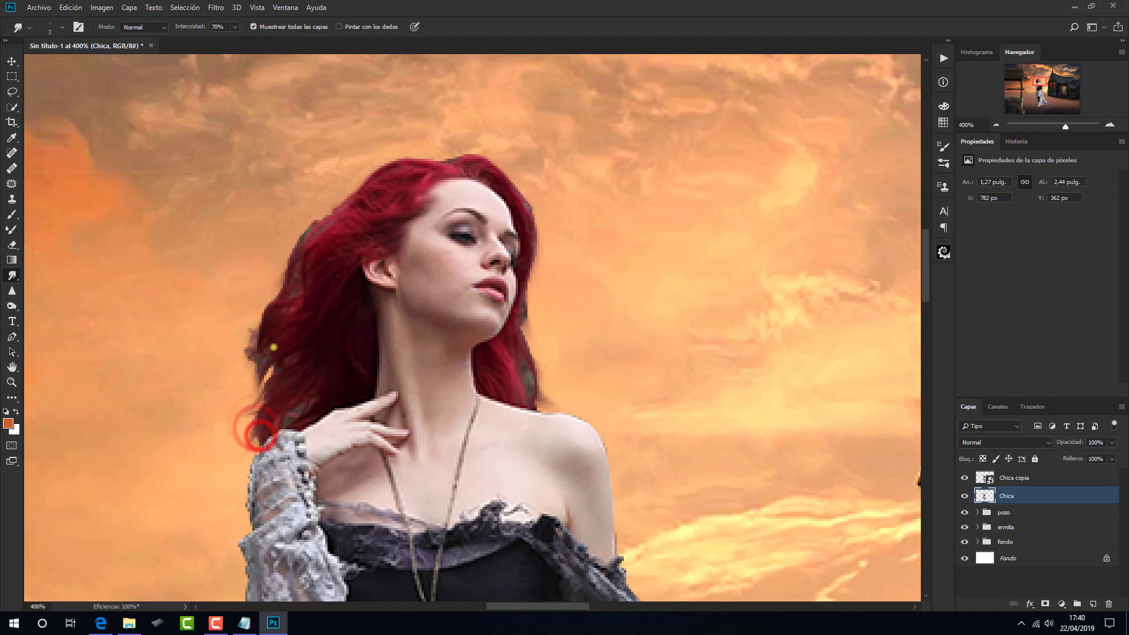
pyautogui.moveTo(272, 345)
pyautogui.mouseDown()
pyautogui.moveTo(259, 368)
pyautogui.moveTo(262, 320)
pyautogui.moveTo(286, 312)
pyautogui.moveTo(303, 258)
pyautogui.mouseUp()
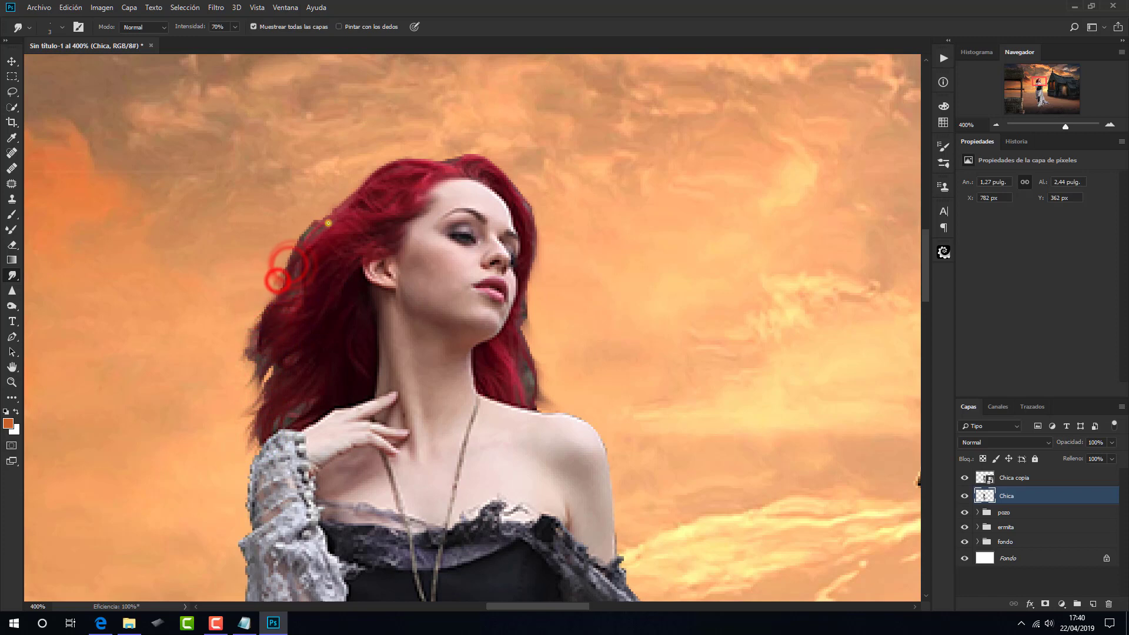
pyautogui.moveTo(351, 199); pyautogui.dragTo(332, 221)
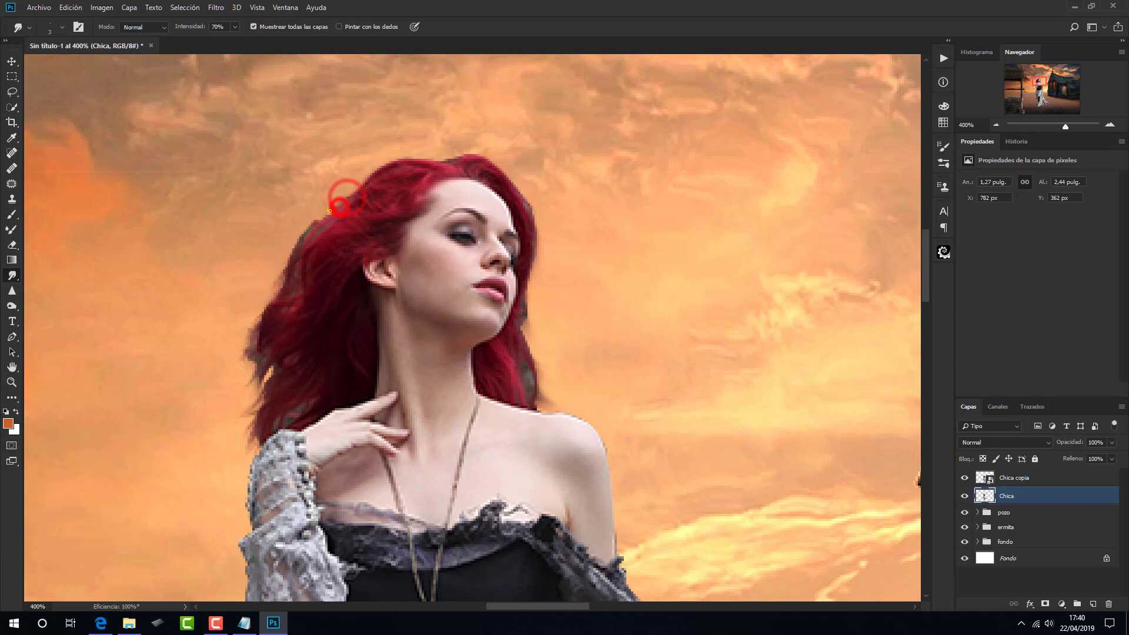
pyautogui.click(408, 163)
pyautogui.moveTo(409, 164); pyautogui.dragTo(380, 167)
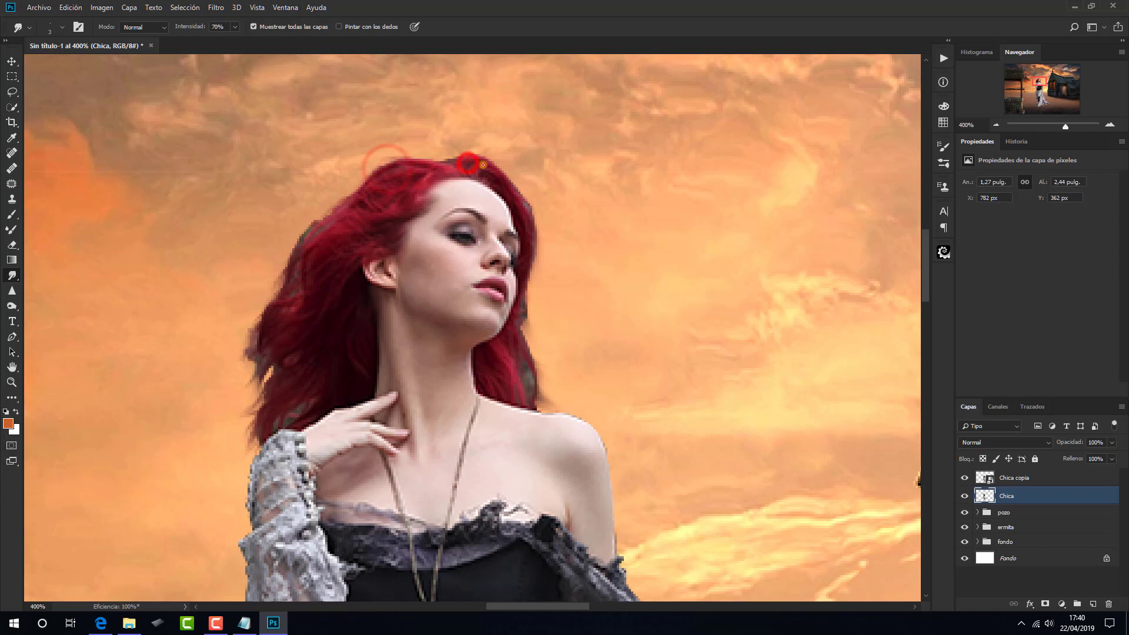
pyautogui.moveTo(491, 177)
pyautogui.mouseDown()
pyautogui.moveTo(515, 200)
pyautogui.moveTo(520, 346)
pyautogui.moveTo(535, 405)
pyautogui.mouseUp()
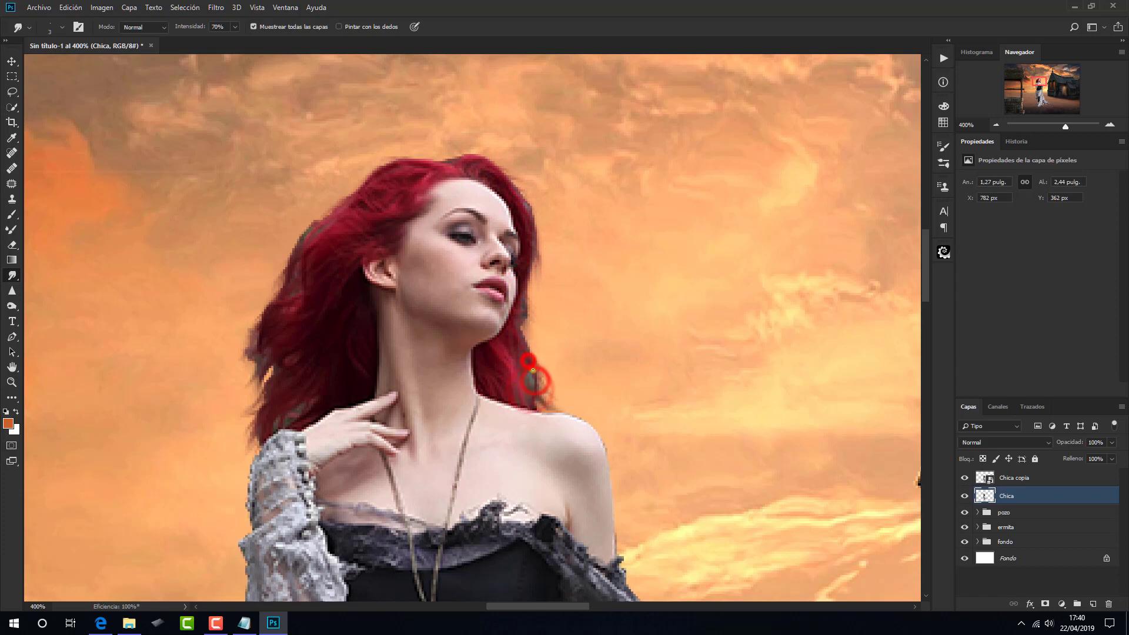
pyautogui.moveTo(528, 360)
pyautogui.mouseDown()
pyautogui.moveTo(536, 388)
pyautogui.moveTo(528, 326)
pyautogui.mouseUp()
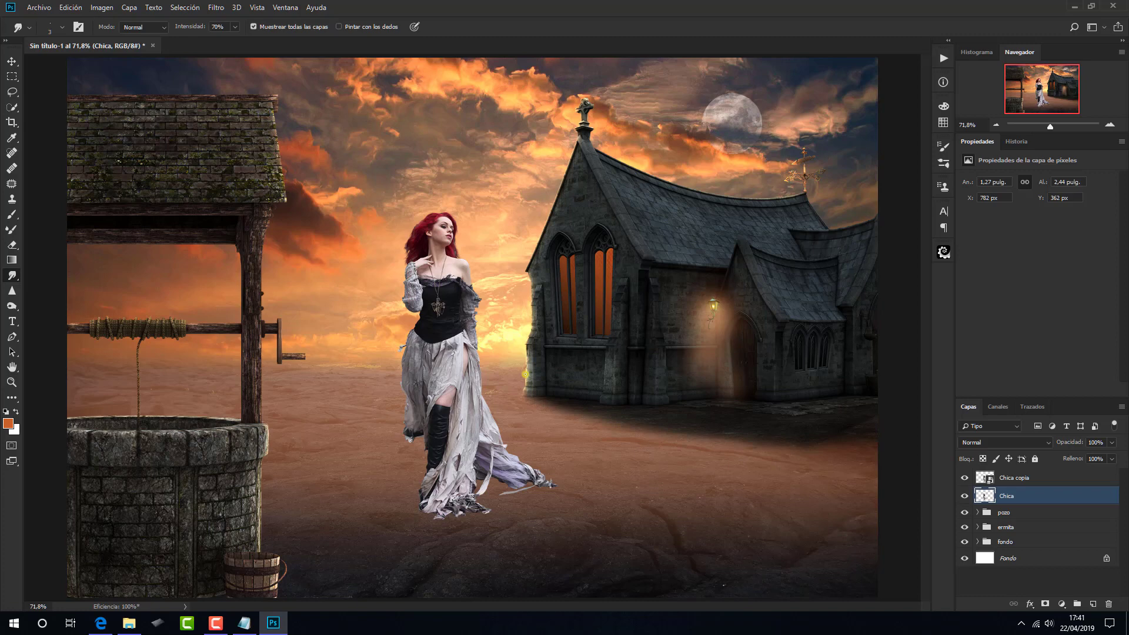
# - Merge Chica and Chica copia into a single Chica copia layer
pyautogui.hotkey('ctrl', 'e')
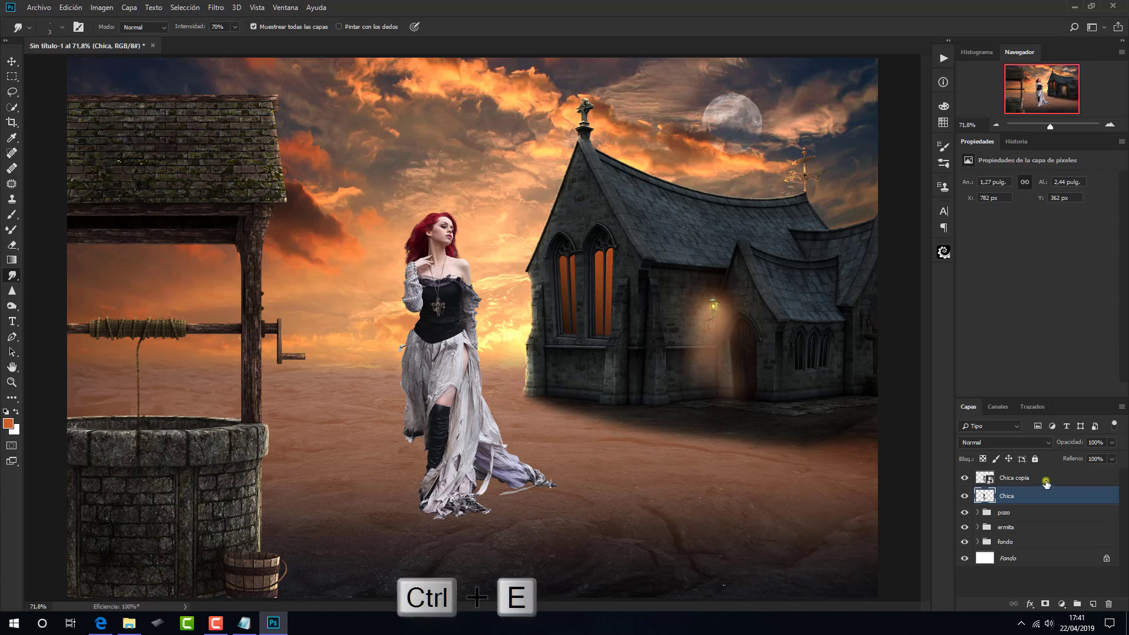
pyautogui.keyDown('ctrl'); pyautogui.click(1046, 479); pyautogui.keyUp('ctrl')
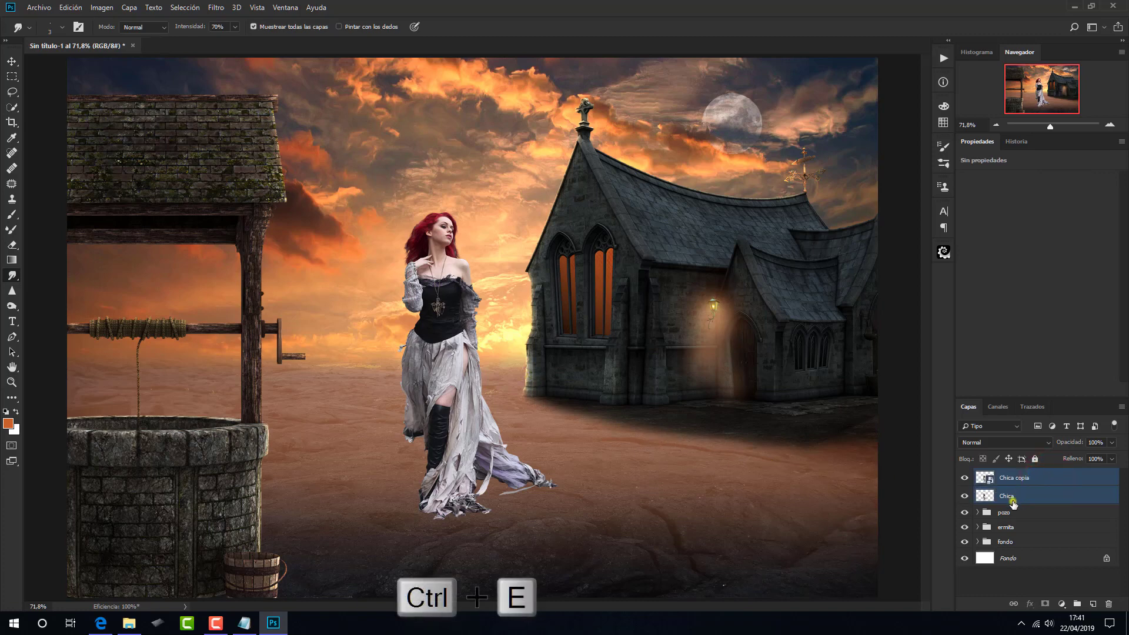
pyautogui.hotkey('ctrl', 'e')
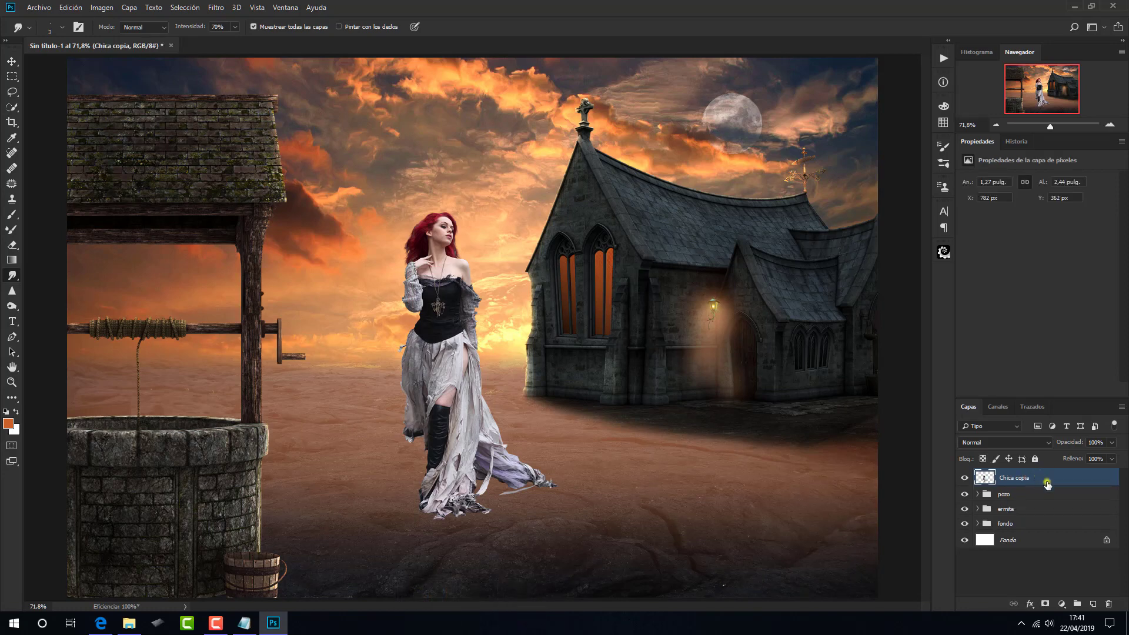
# - Add an empty layer, Capa 9, below the girl and label it violet
pyautogui.keyDown('ctrl'); pyautogui.click(1091, 605); pyautogui.keyUp('ctrl')
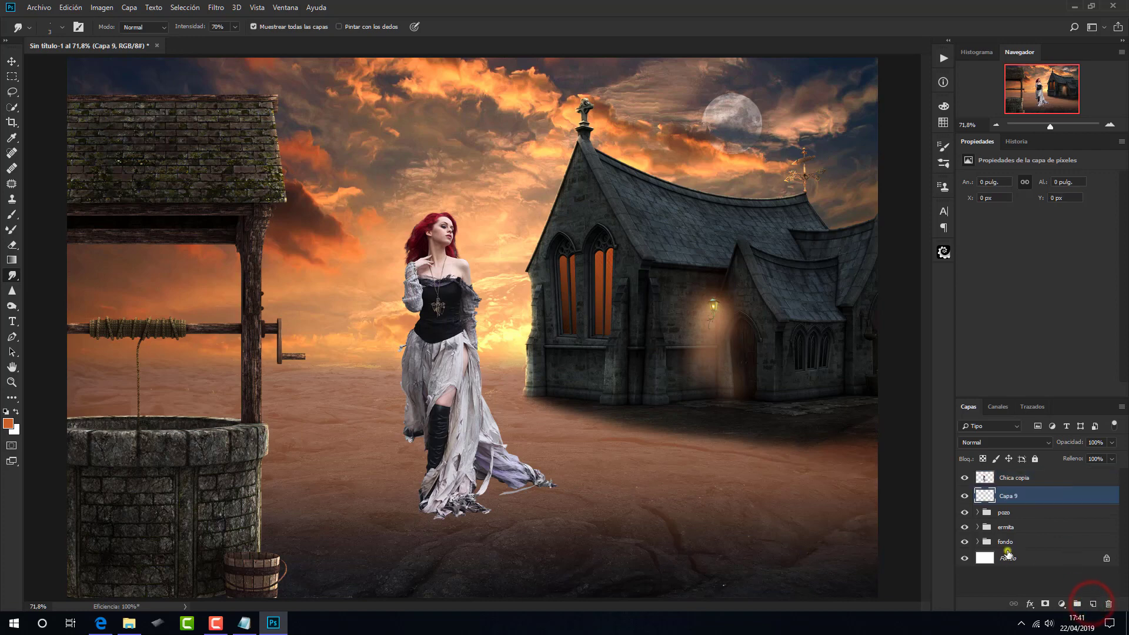
pyautogui.rightClick(965, 498)
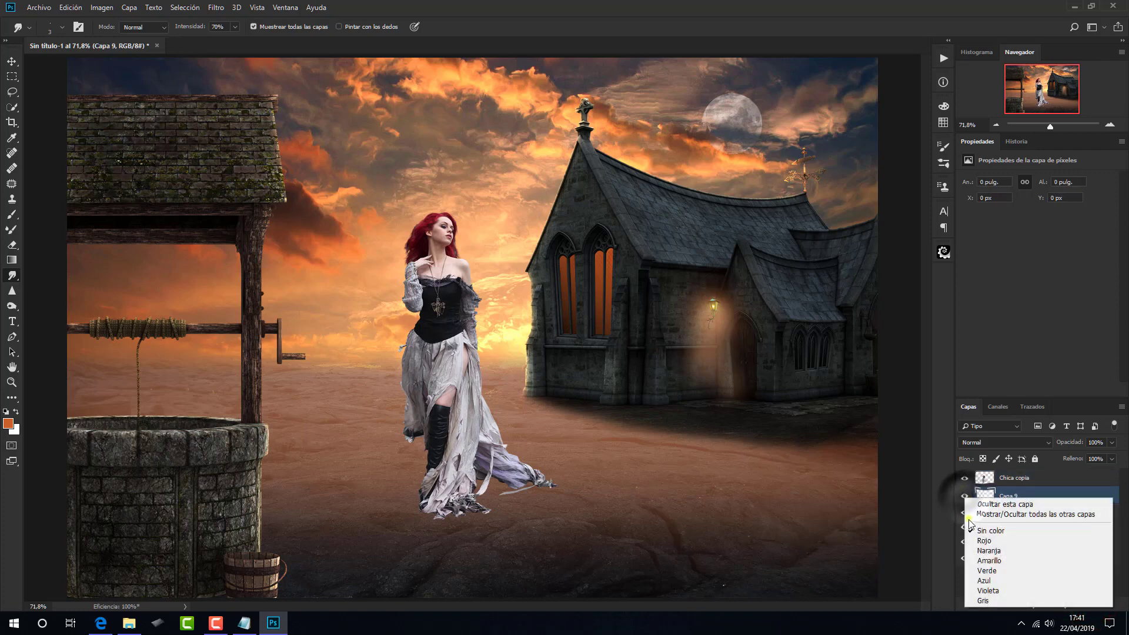
pyautogui.click(979, 600)
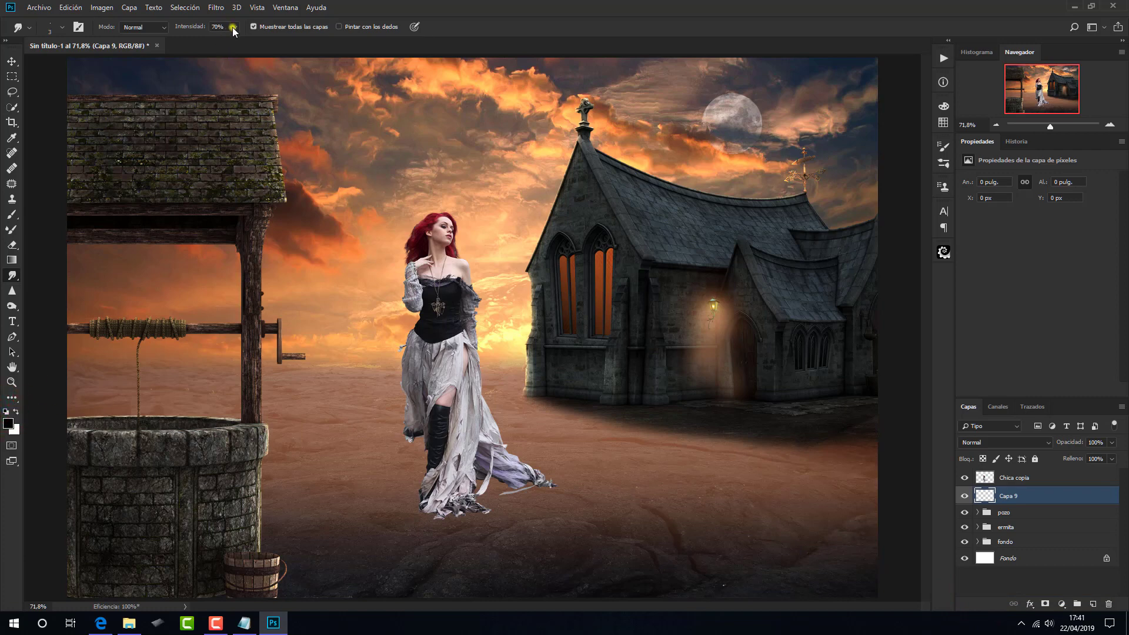
# - With a 35% opacity, 36% flow brush, dab black shadow under the dress hem and train
pyautogui.click(13, 213)
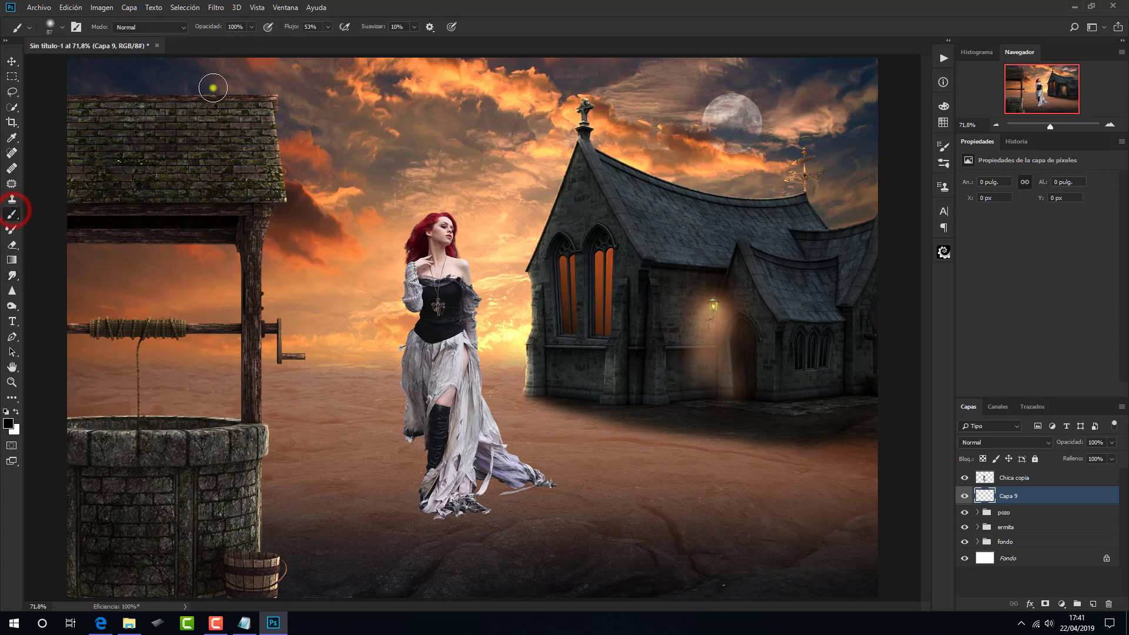
pyautogui.click(252, 27)
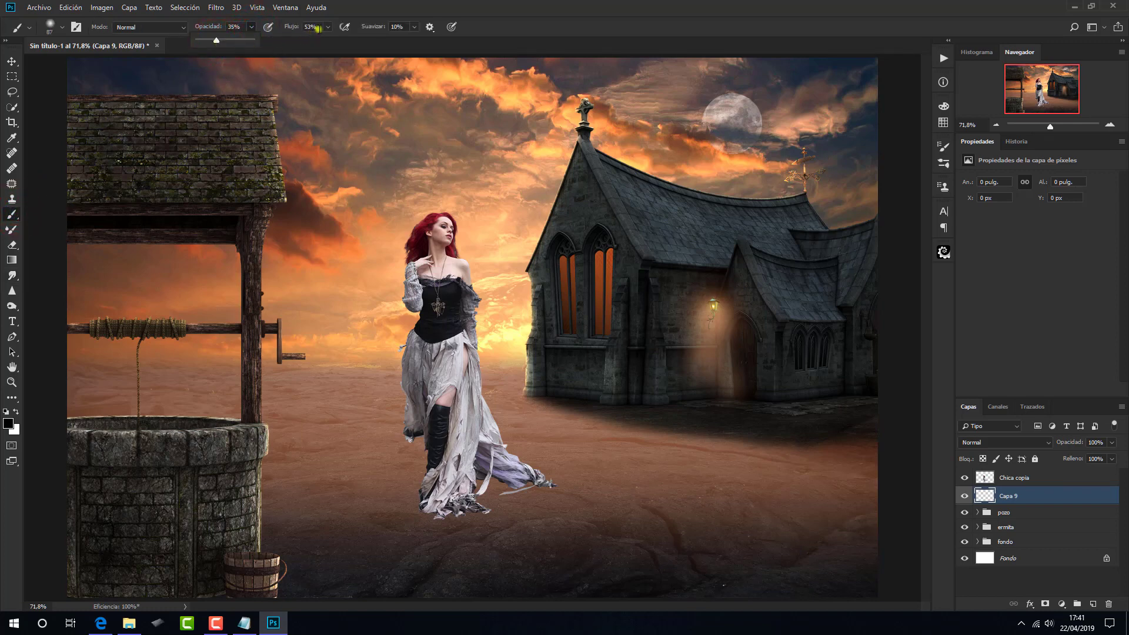
pyautogui.click(326, 28)
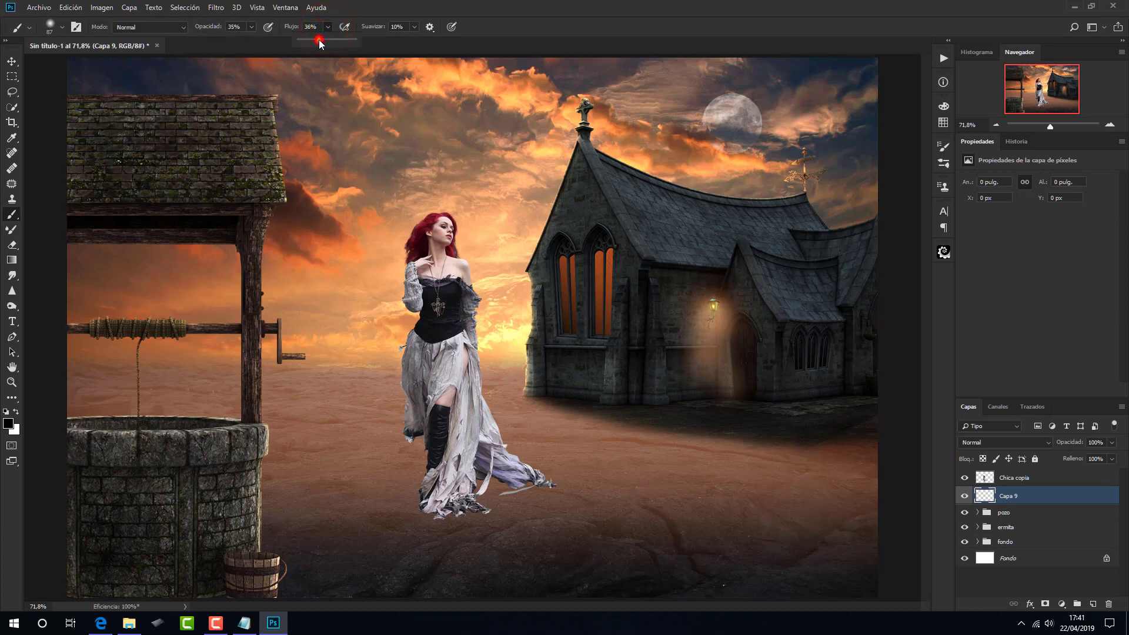
pyautogui.click(432, 511)
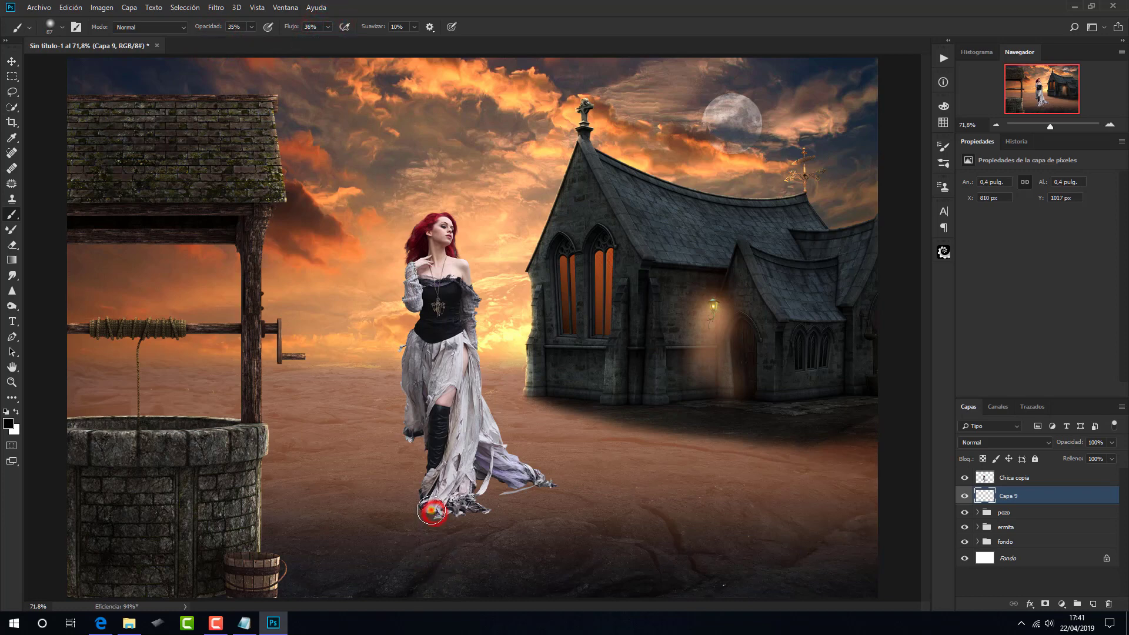
pyautogui.click(427, 520)
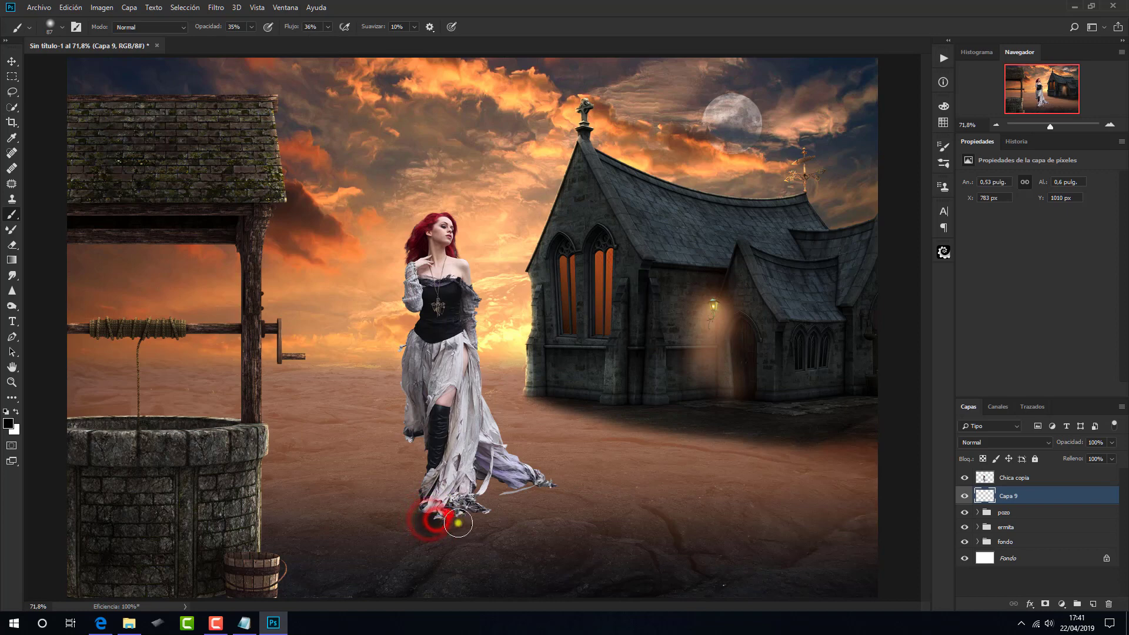
pyautogui.click(476, 520)
pyautogui.click(516, 487)
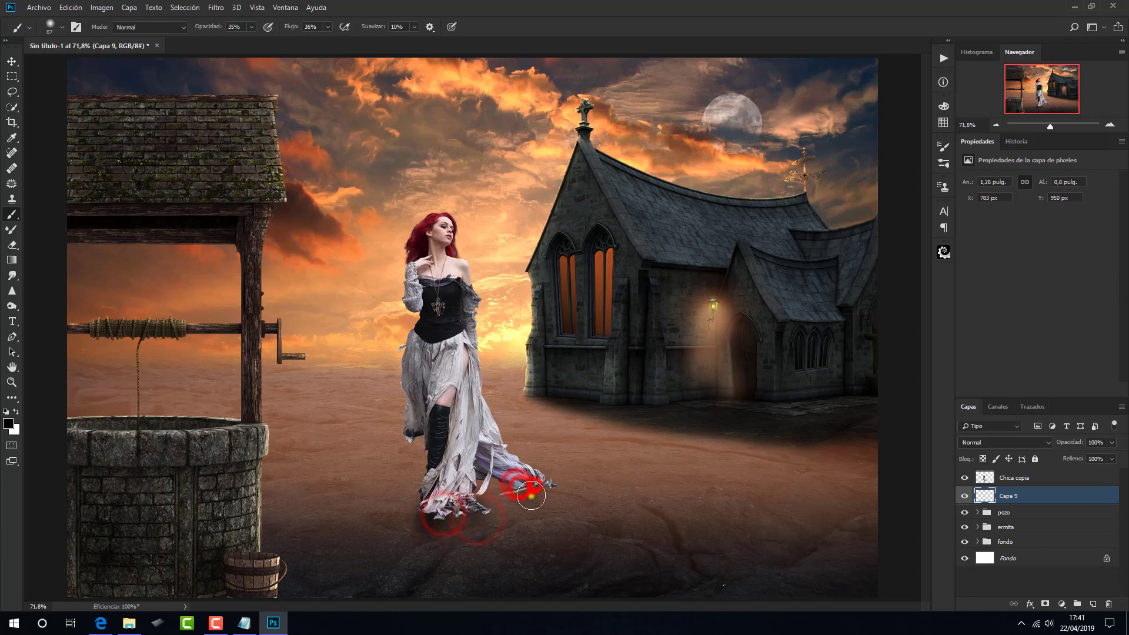
pyautogui.click(422, 552)
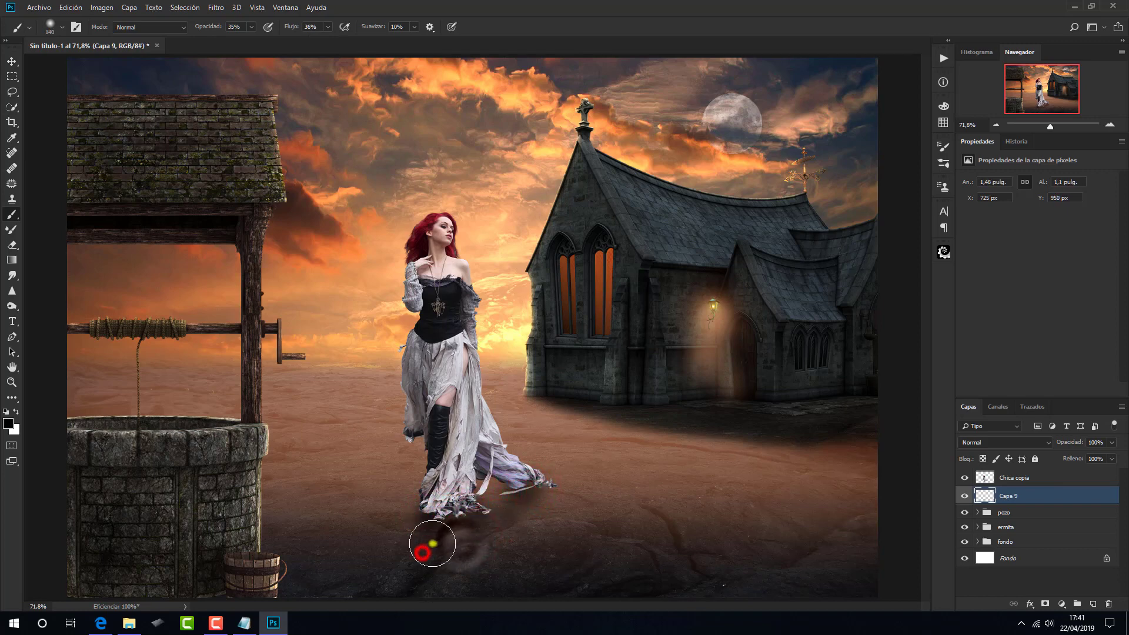
pyautogui.click(454, 579)
pyautogui.click(437, 538)
pyautogui.click(421, 559)
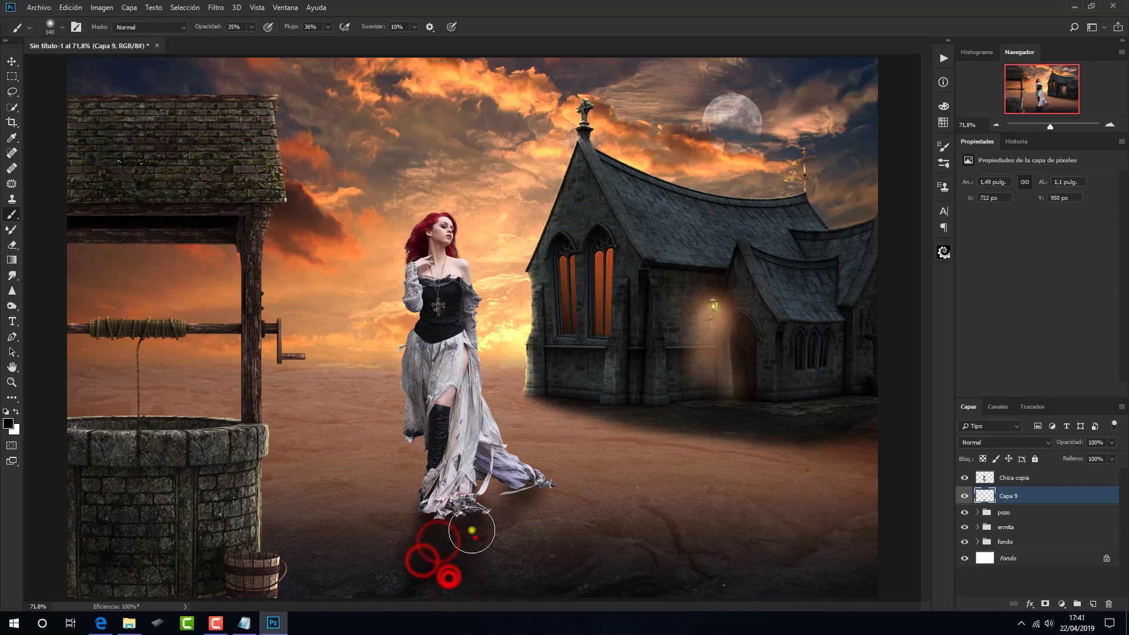
# - Widen the ground shadow below the girl and set Capa 9 to Luz suave
pyautogui.click(515, 511)
pyautogui.click(493, 548)
pyautogui.click(464, 578)
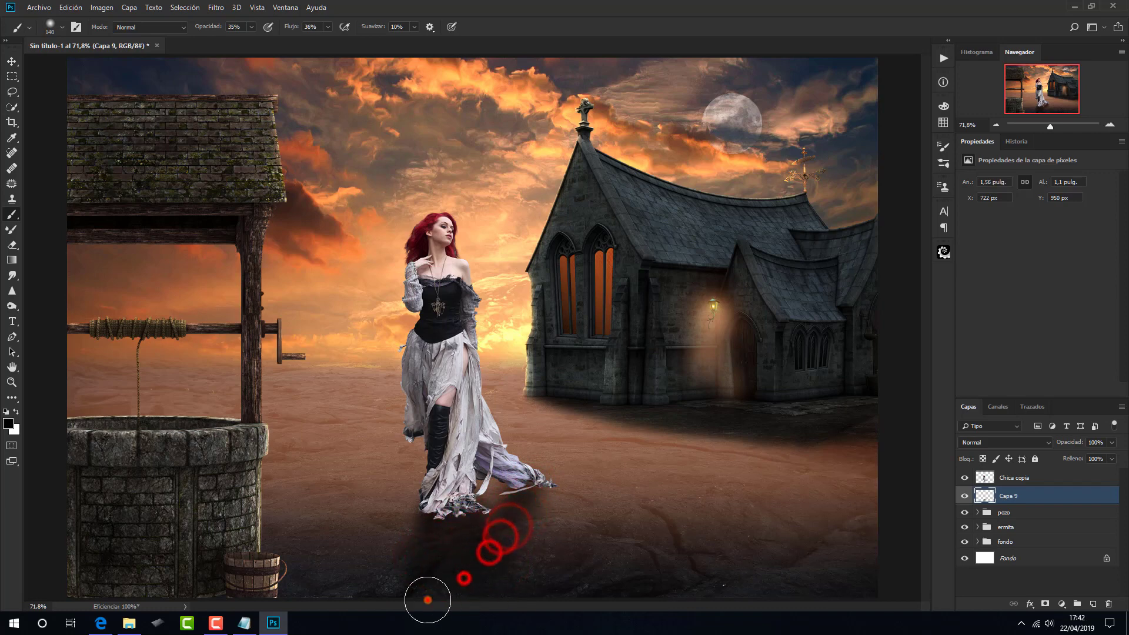
pyautogui.click(391, 591)
pyautogui.click(532, 592)
pyautogui.click(433, 517)
pyautogui.click(410, 534)
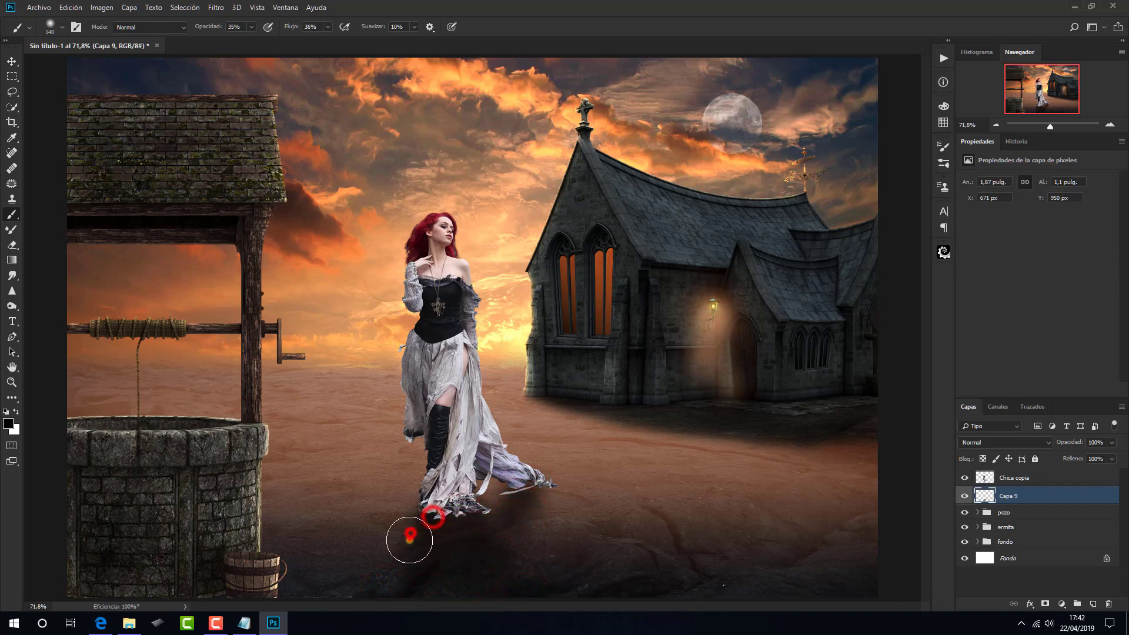
pyautogui.click(401, 596)
pyautogui.click(388, 572)
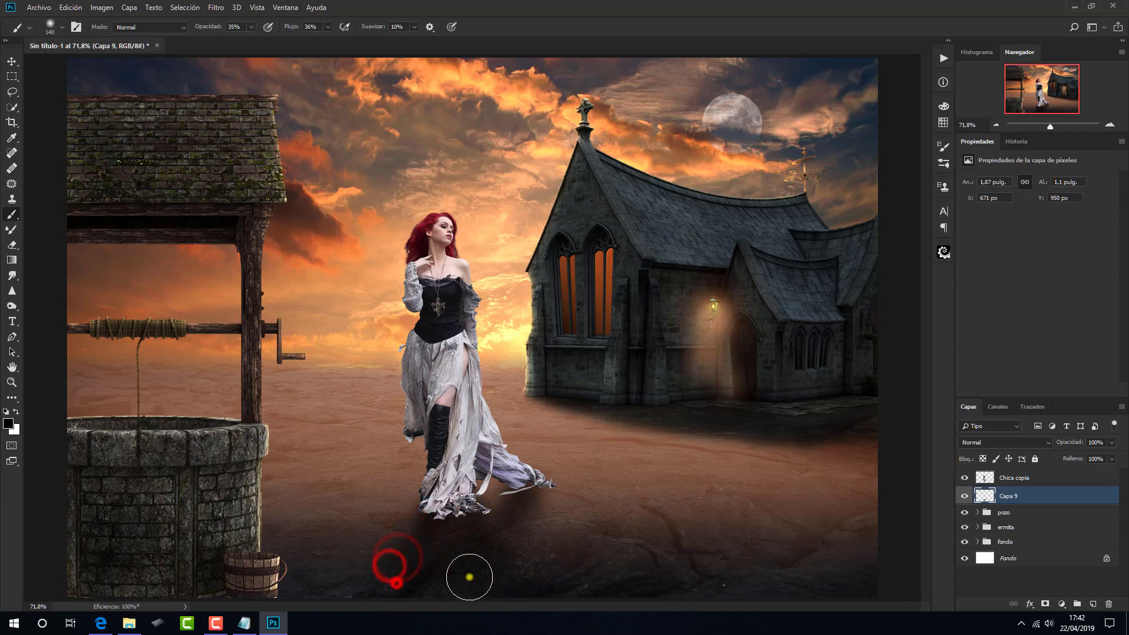
pyautogui.click(1011, 445)
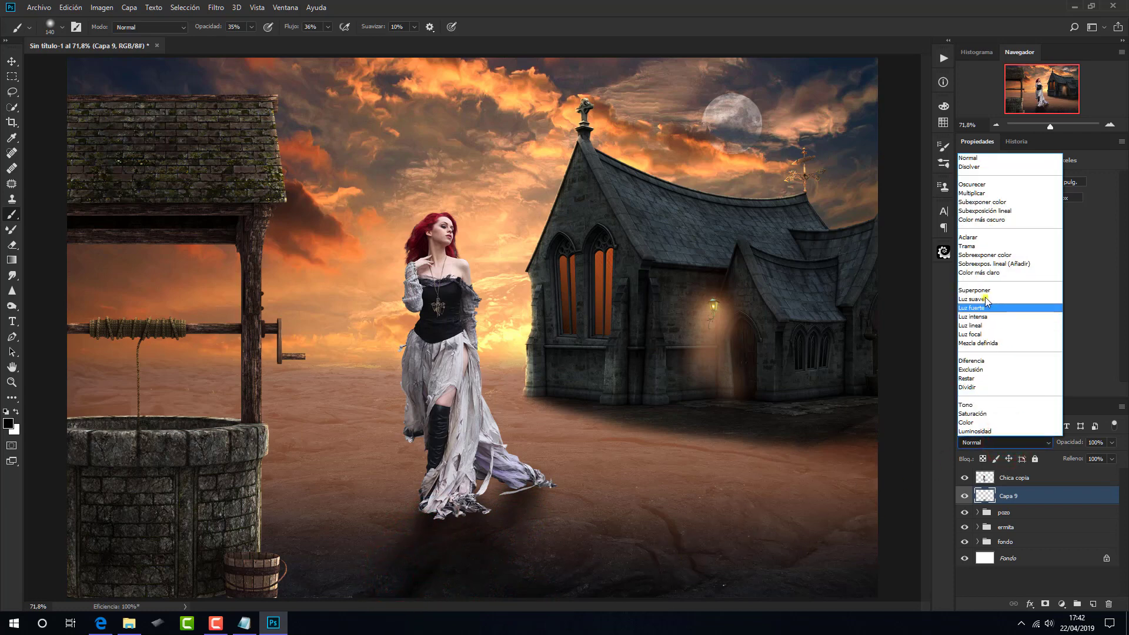
pyautogui.click(986, 300)
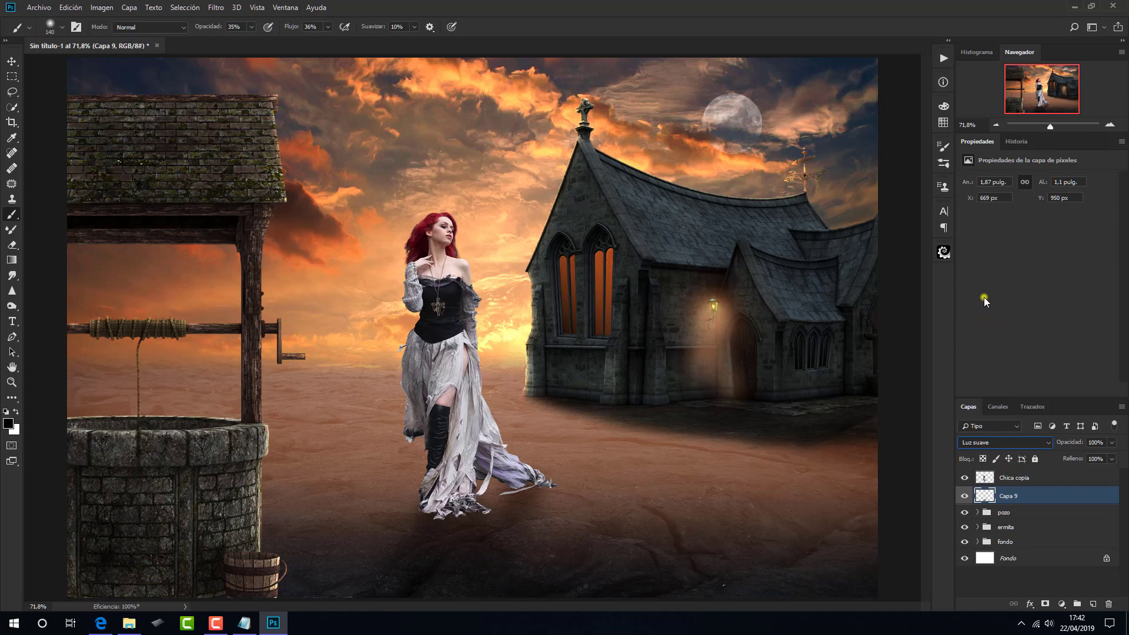
# - Add a Brightness/Contrast layer clipped to Chica copia with brightness -60
pyautogui.click(1040, 479)
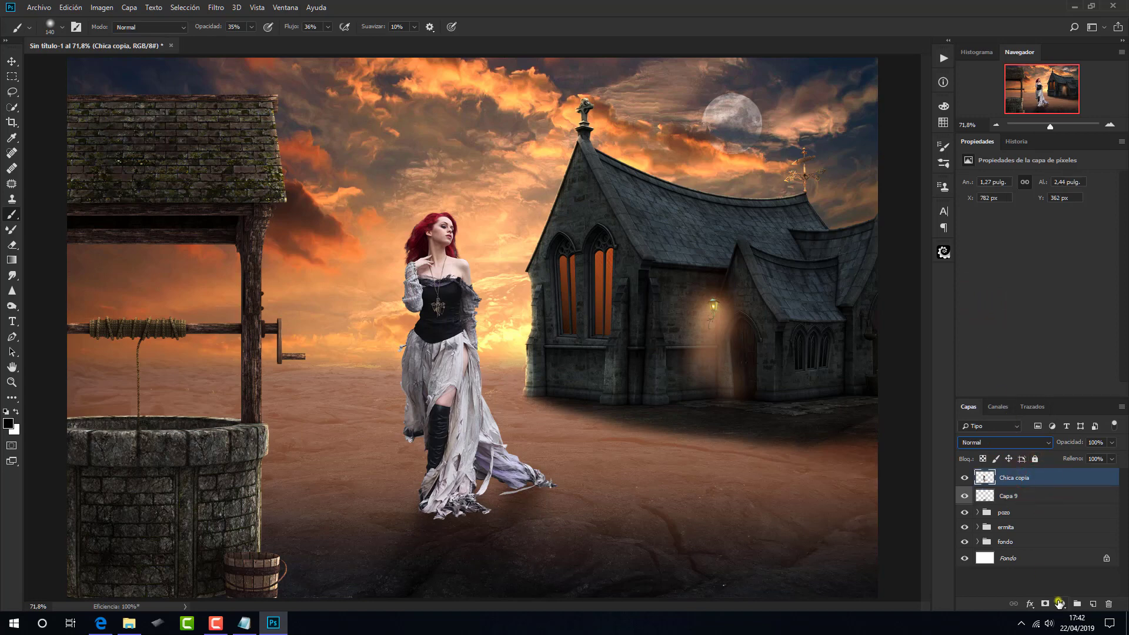
pyautogui.click(1061, 604)
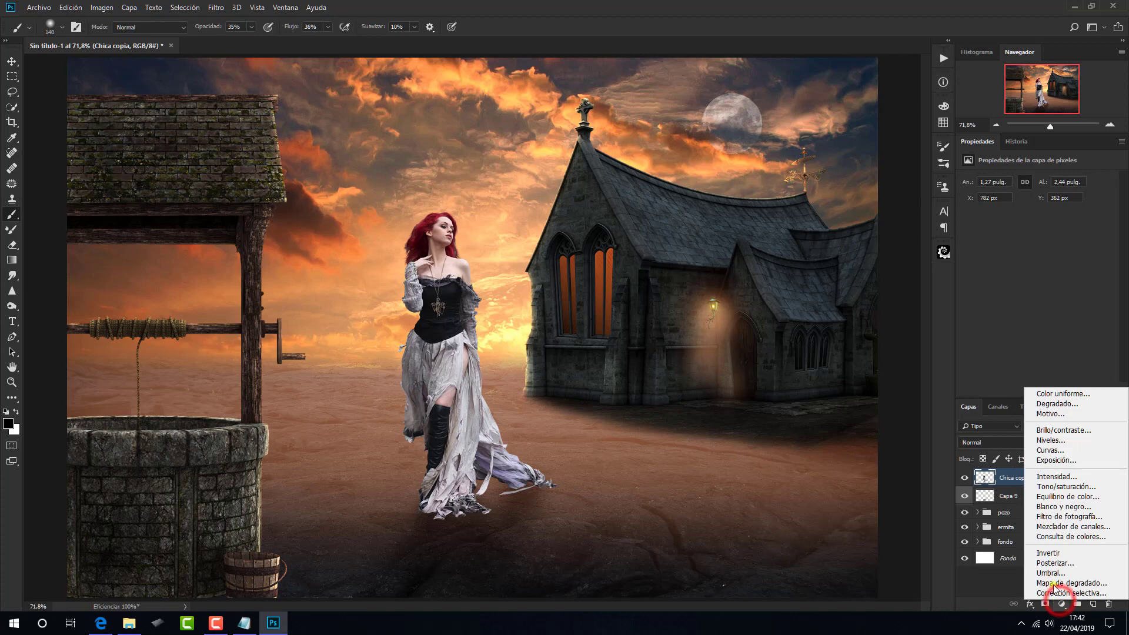
pyautogui.click(1057, 430)
pyautogui.click(1038, 390)
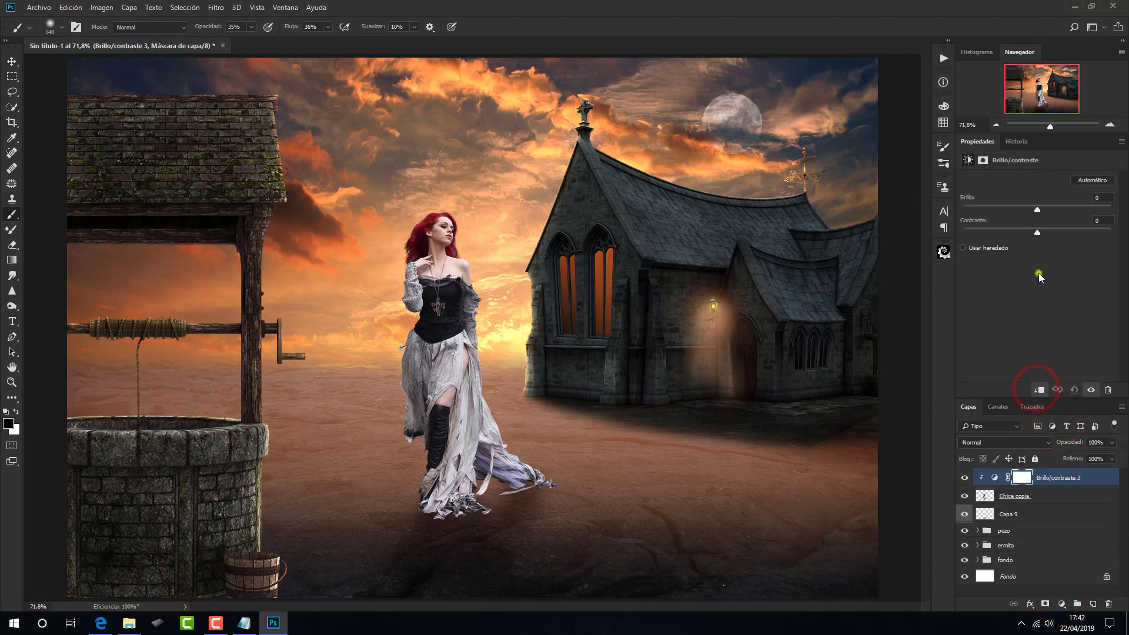
pyautogui.moveTo(1039, 210); pyautogui.dragTo(996, 207)
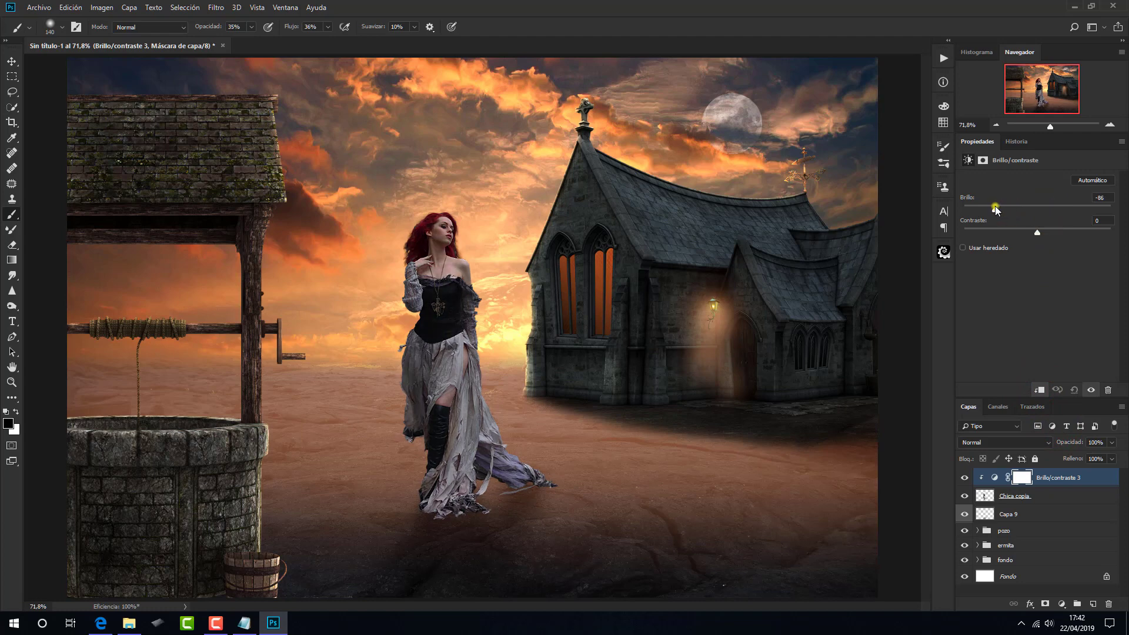
pyautogui.moveTo(994, 207); pyautogui.dragTo(1006, 210)
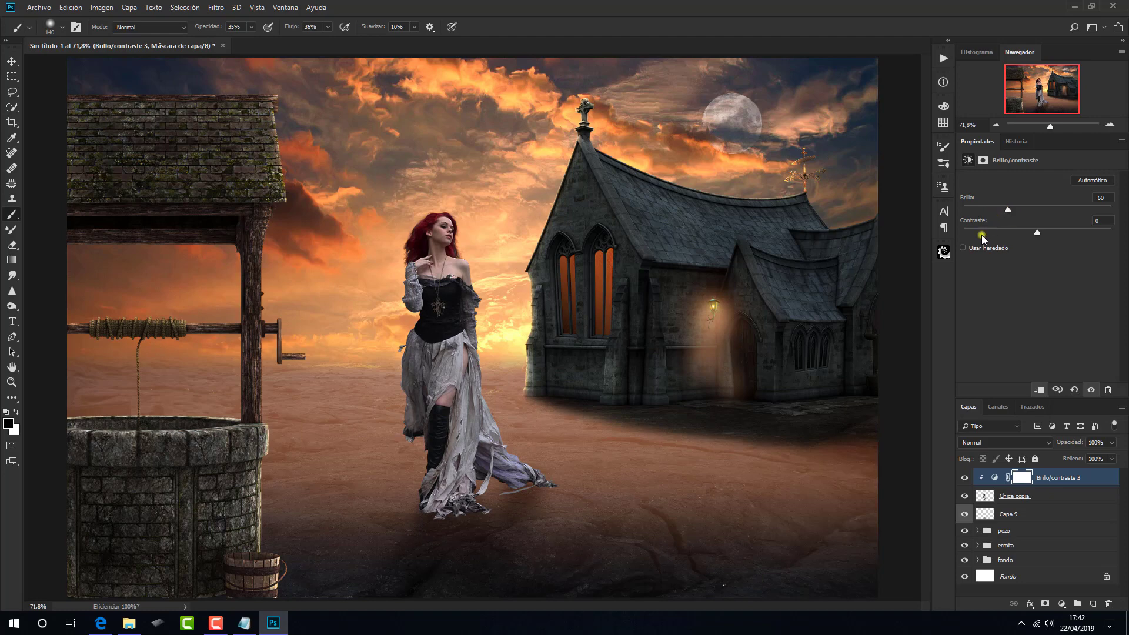
# - With 100% opacity and 52% flow, paint the mask to restore light on her sides
pyautogui.click(252, 28)
pyautogui.moveTo(252, 40); pyautogui.dragTo(312, 43)
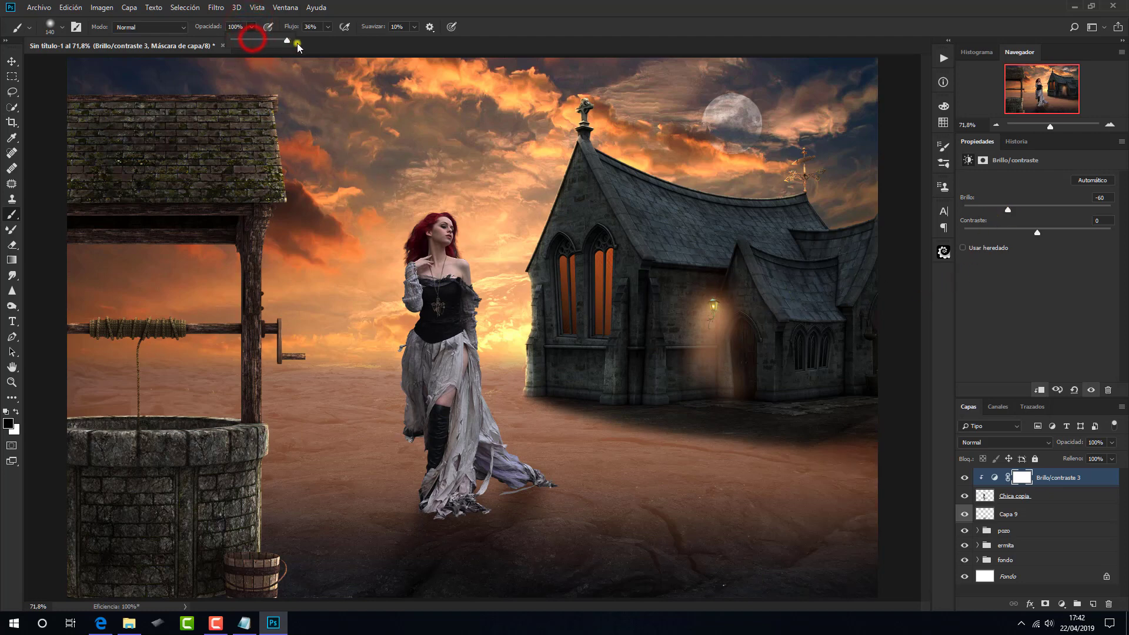
pyautogui.click(328, 27)
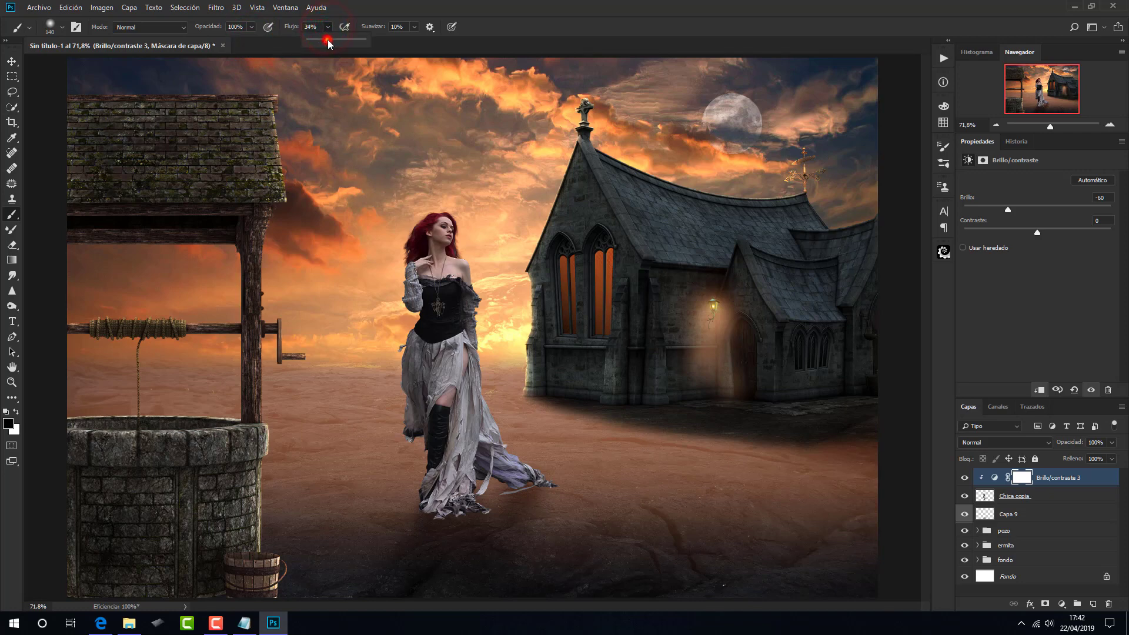
pyautogui.moveTo(327, 40); pyautogui.dragTo(337, 39)
pyautogui.click(471, 212)
pyautogui.moveTo(474, 235)
pyautogui.mouseDown()
pyautogui.moveTo(499, 350)
pyautogui.moveTo(559, 456)
pyautogui.mouseUp()
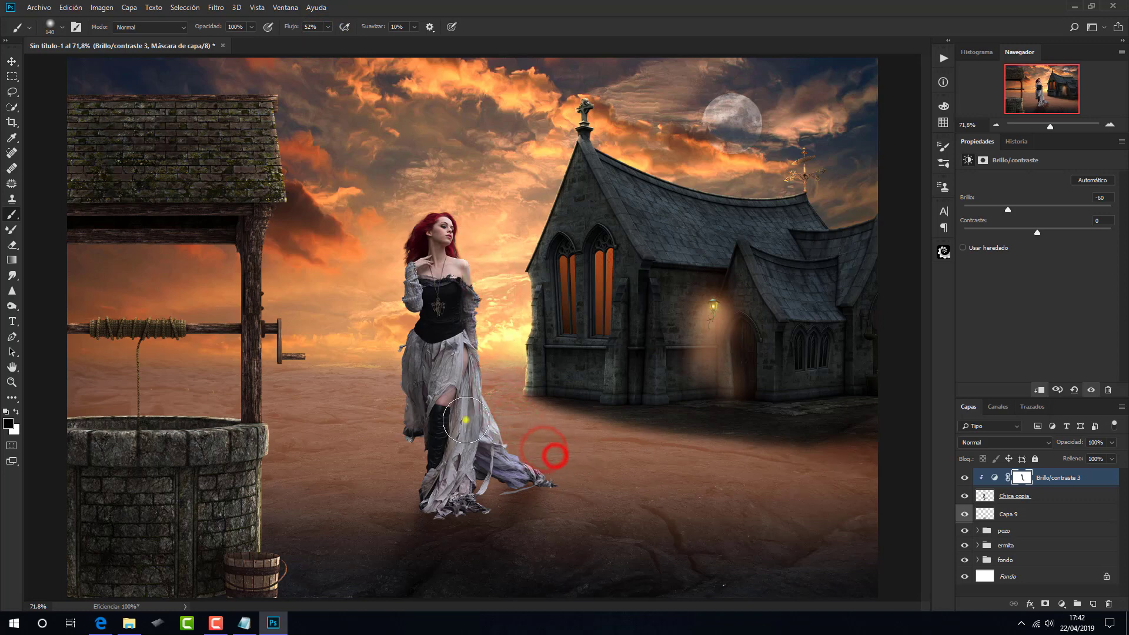
pyautogui.moveTo(385, 258)
pyautogui.mouseDown()
pyautogui.moveTo(393, 246)
pyautogui.moveTo(385, 281)
pyautogui.mouseUp()
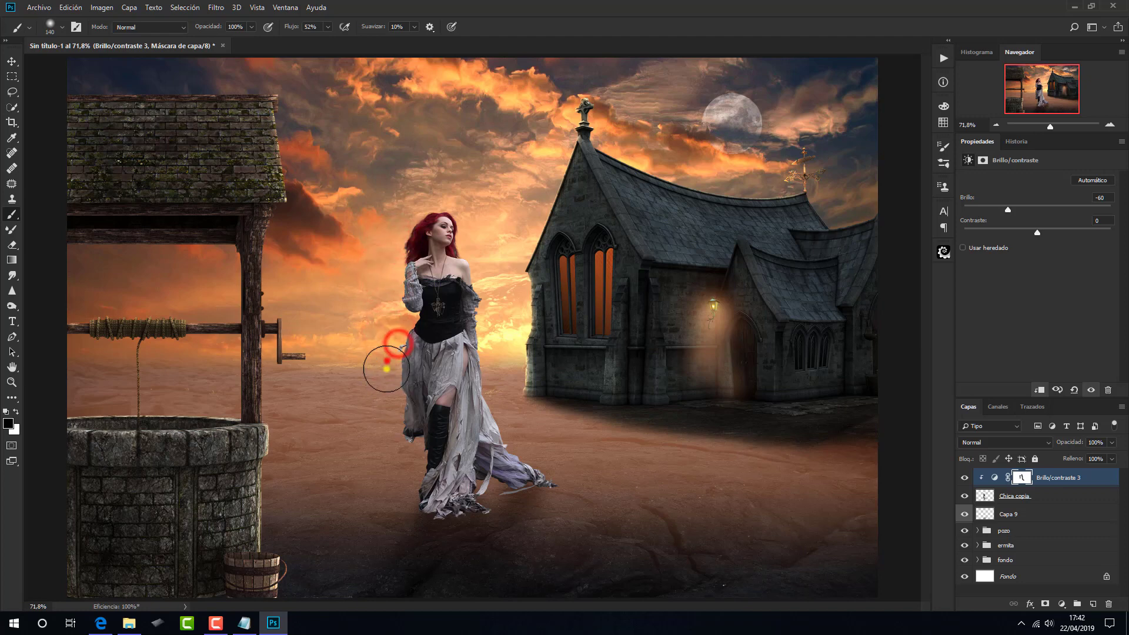
pyautogui.click(386, 389)
pyautogui.moveTo(387, 404)
pyautogui.mouseDown()
pyautogui.moveTo(397, 498)
pyautogui.moveTo(393, 486)
pyautogui.mouseUp()
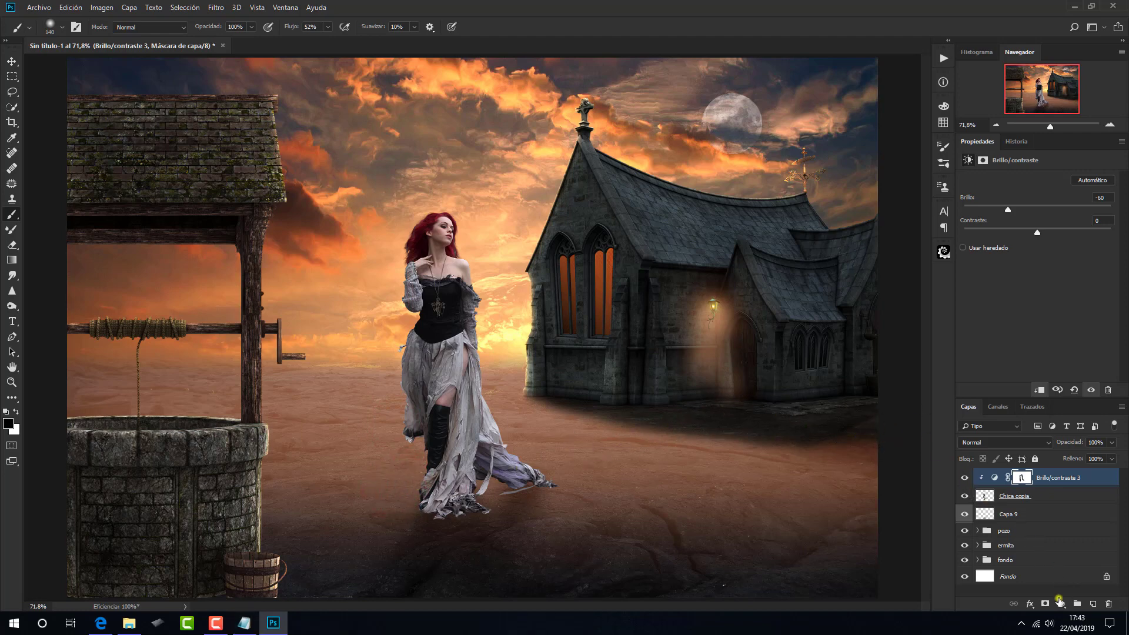
pyautogui.click(1059, 601)
# - Add a Color Balance layer clipped to the girl, midtones red +30 and yellow -30
pyautogui.click(1056, 496)
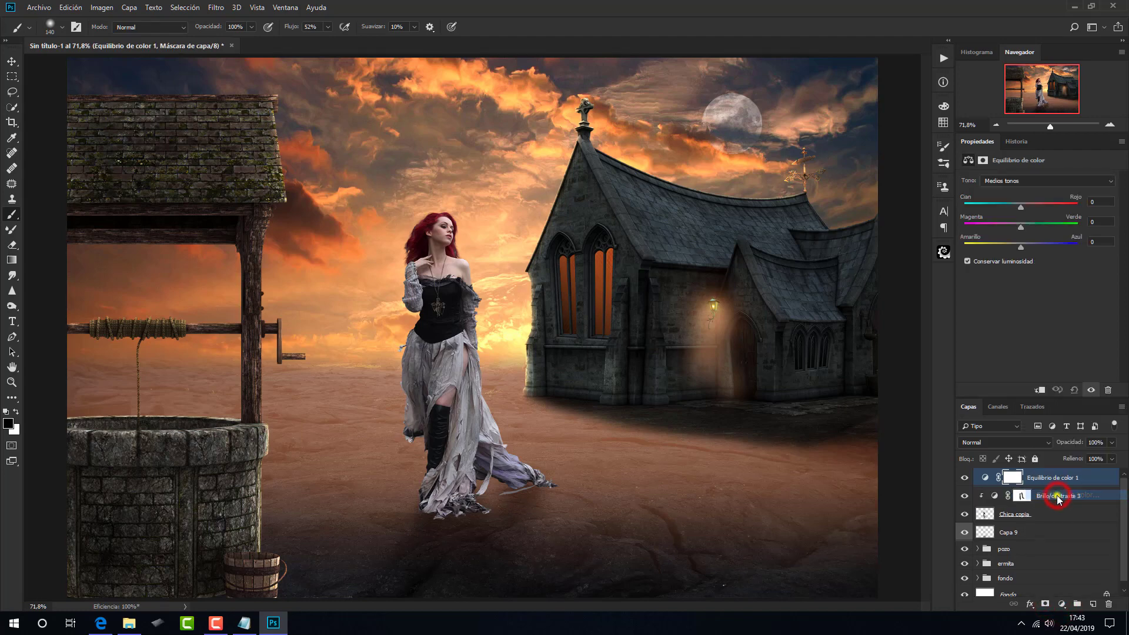
pyautogui.click(1037, 391)
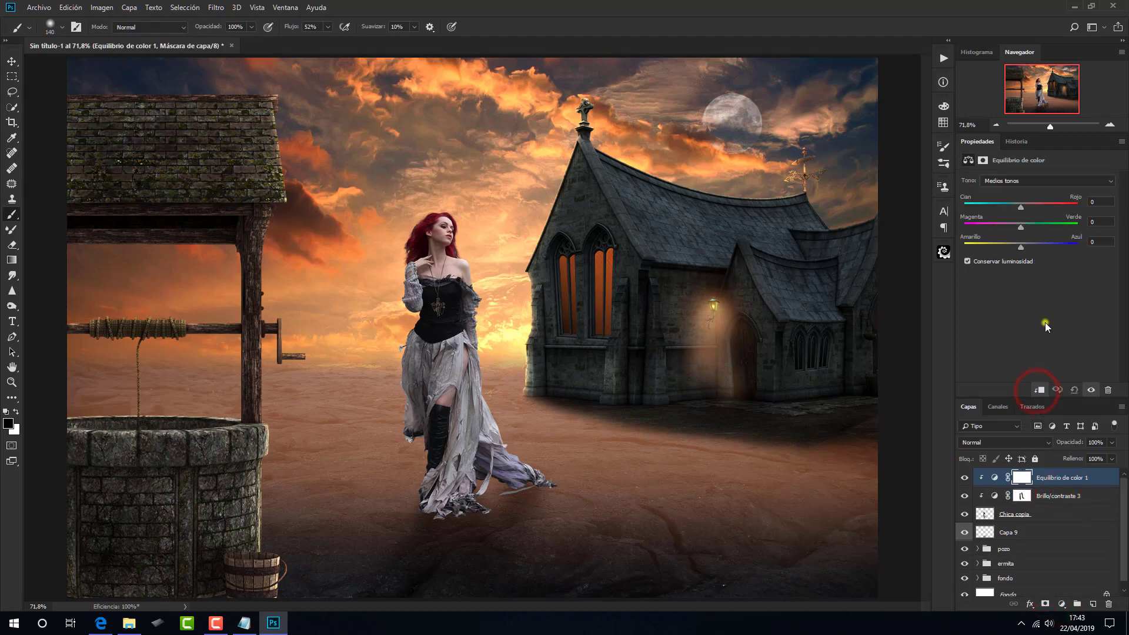
pyautogui.moveTo(1018, 210); pyautogui.dragTo(1022, 210)
pyautogui.moveTo(1022, 251); pyautogui.dragTo(1007, 251)
pyautogui.click(965, 478)
# - Create Capa 10 clipped to the girl and label it orange
pyautogui.keyDown('alt'); pyautogui.click(1090, 604); pyautogui.keyUp('alt')
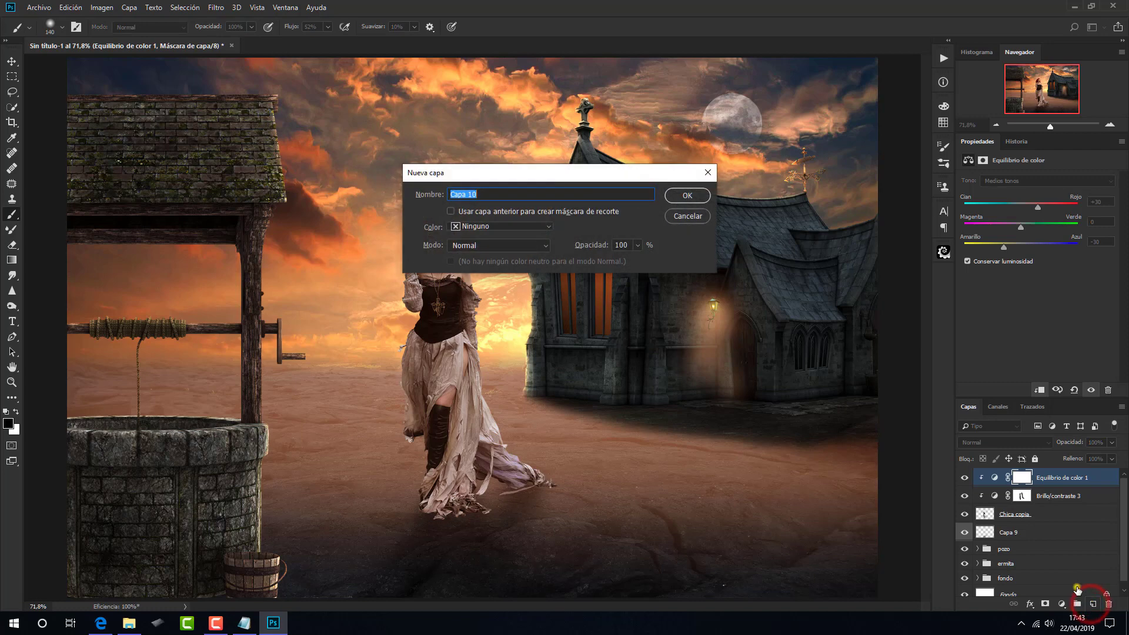
pyautogui.click(452, 211)
pyautogui.click(687, 195)
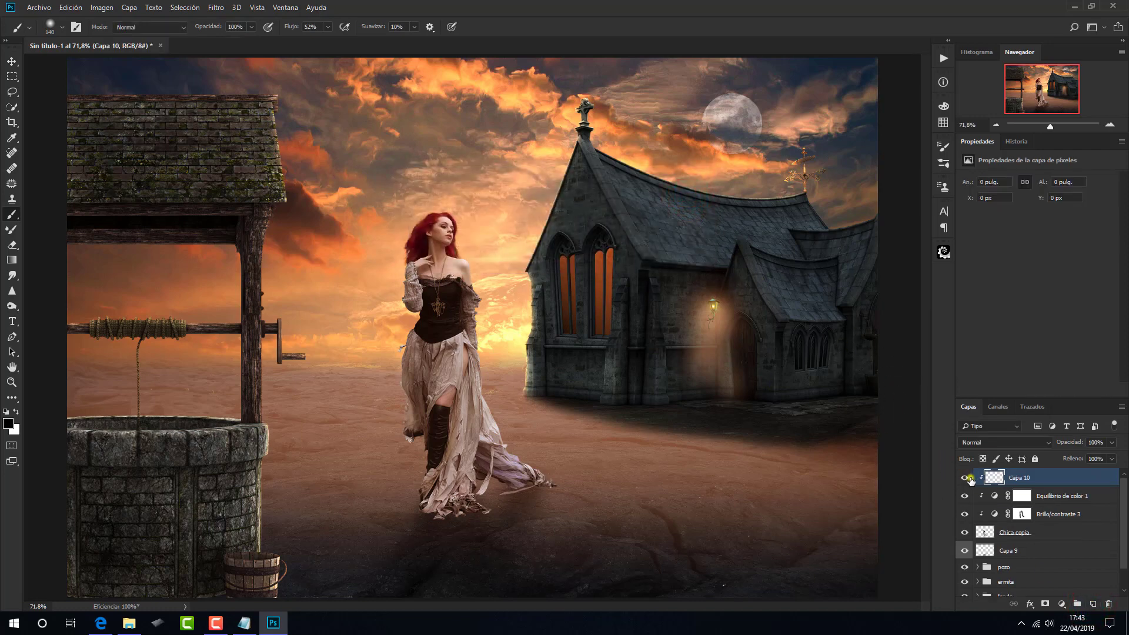
pyautogui.rightClick(965, 480)
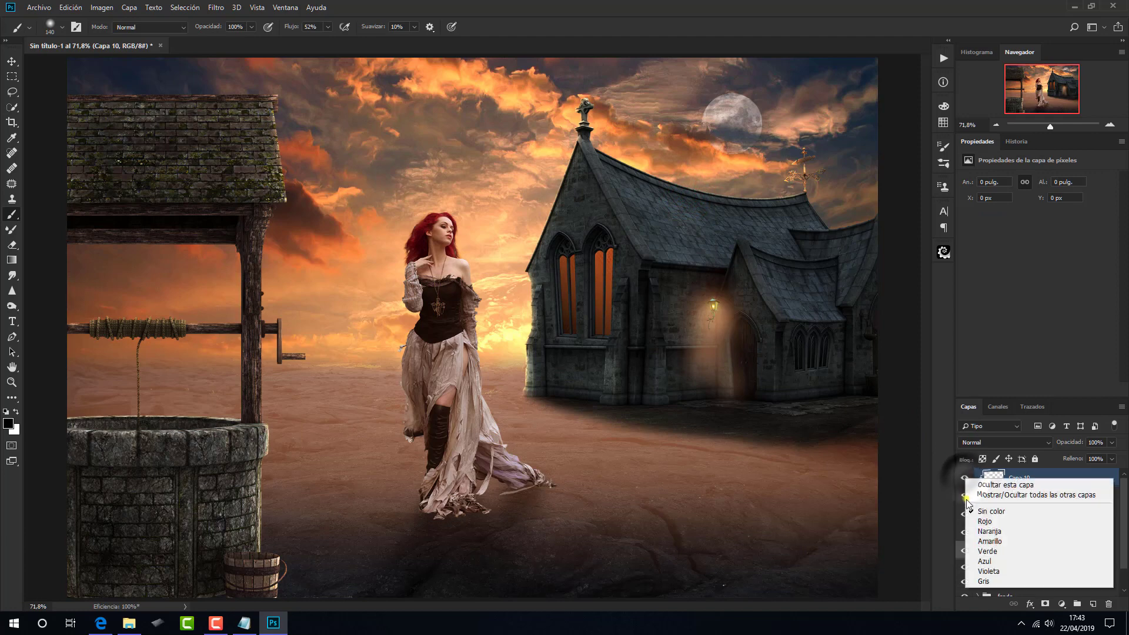
pyautogui.click(975, 531)
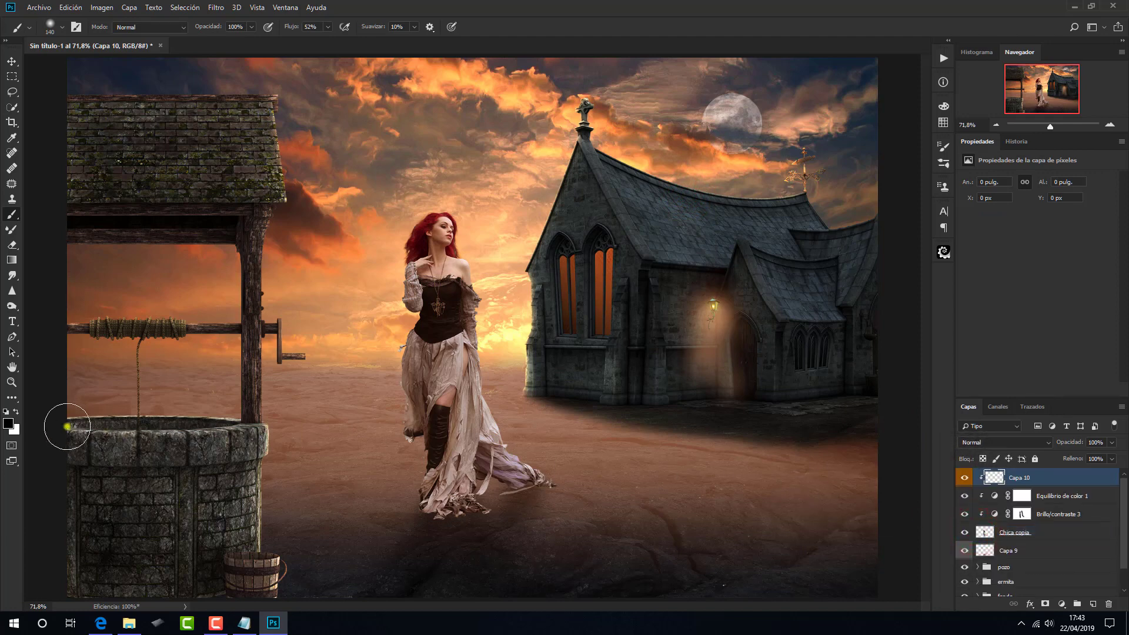
# - Set the foreground colour to orange #f0ad56
pyautogui.click(7, 422)
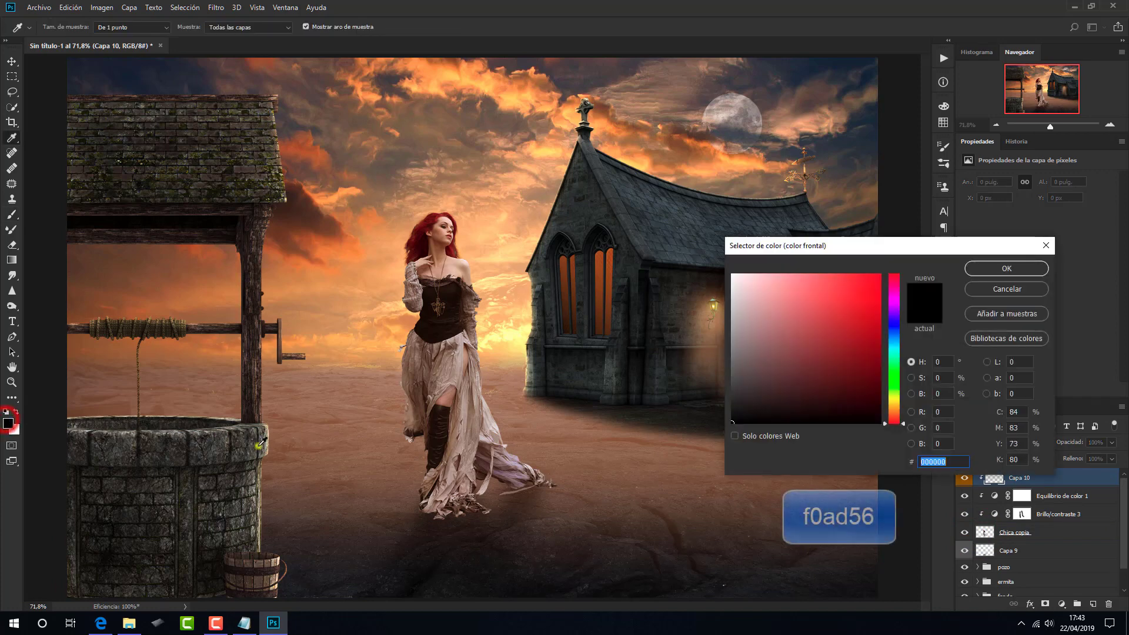
pyautogui.rightClick(929, 462)
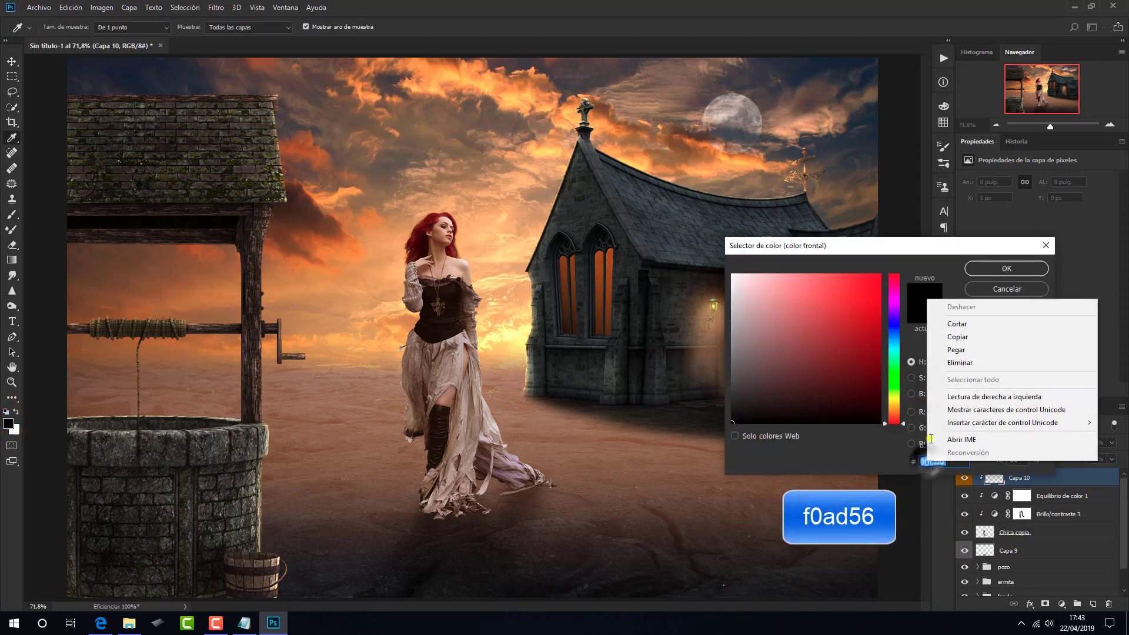
pyautogui.click(956, 350)
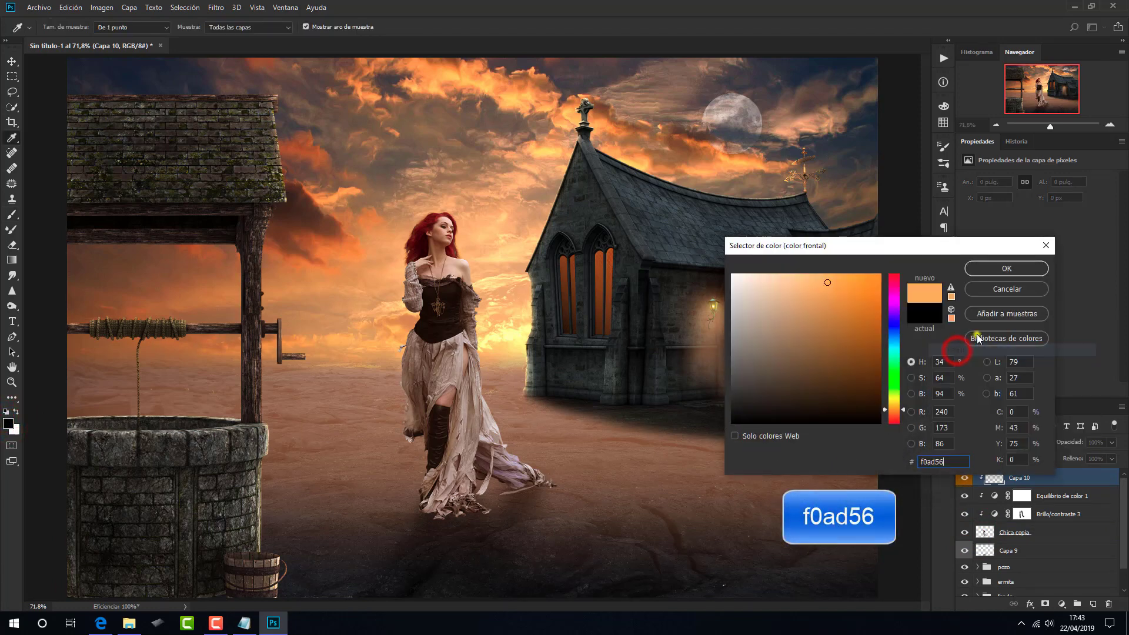
pyautogui.click(993, 268)
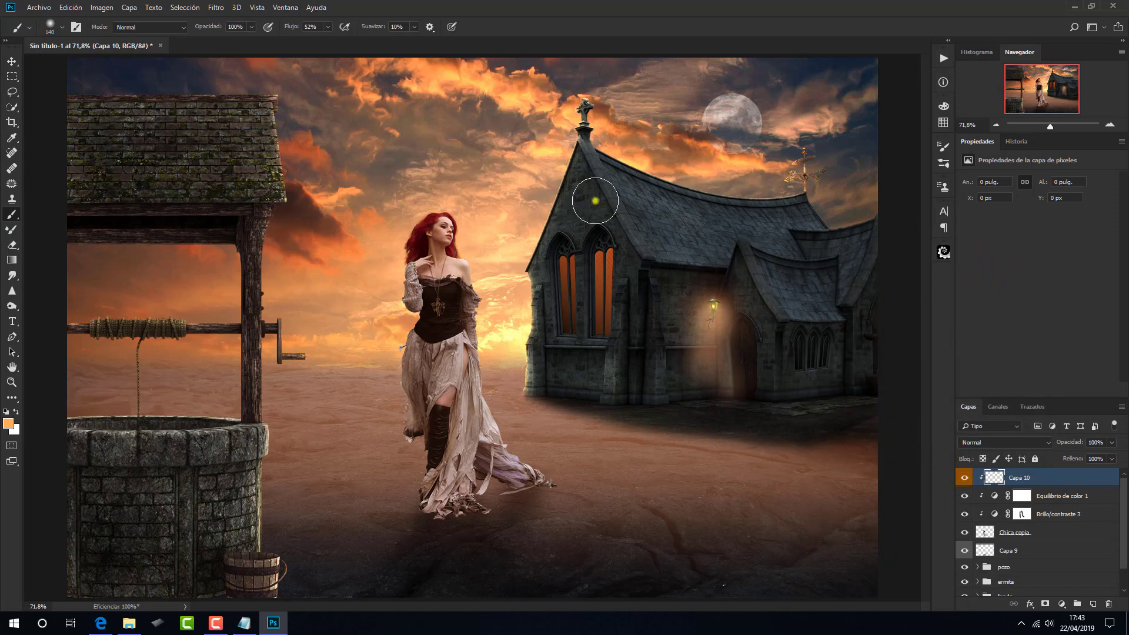
# - Paint orange rim light around her head, down her left side and skirt, and along her right side
pyautogui.click(435, 191)
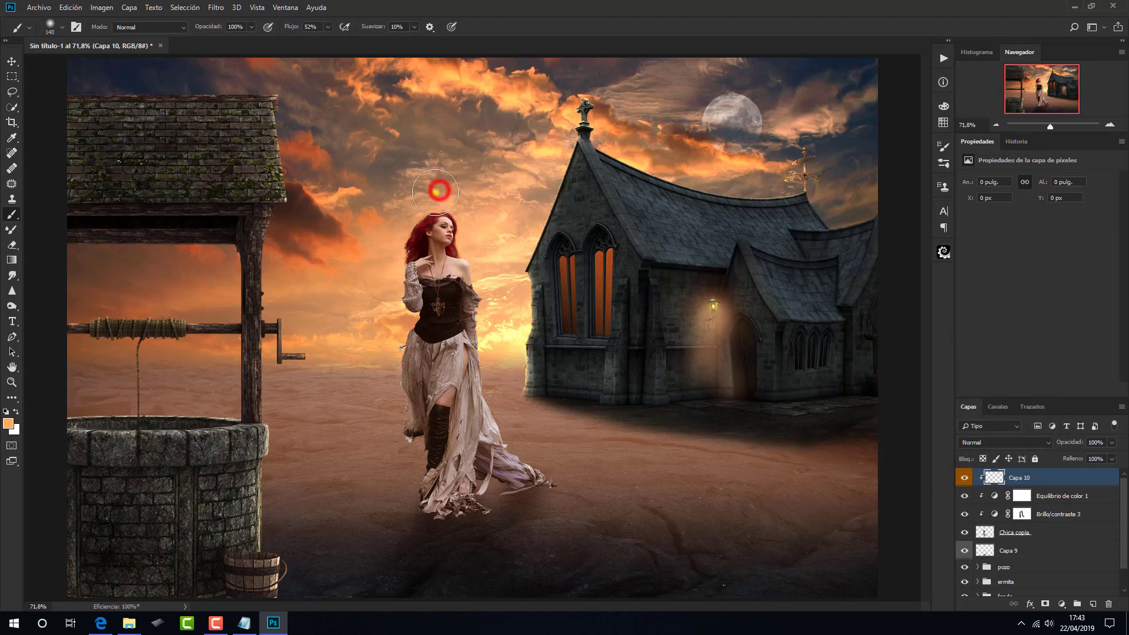
pyautogui.click(391, 197)
pyautogui.click(385, 220)
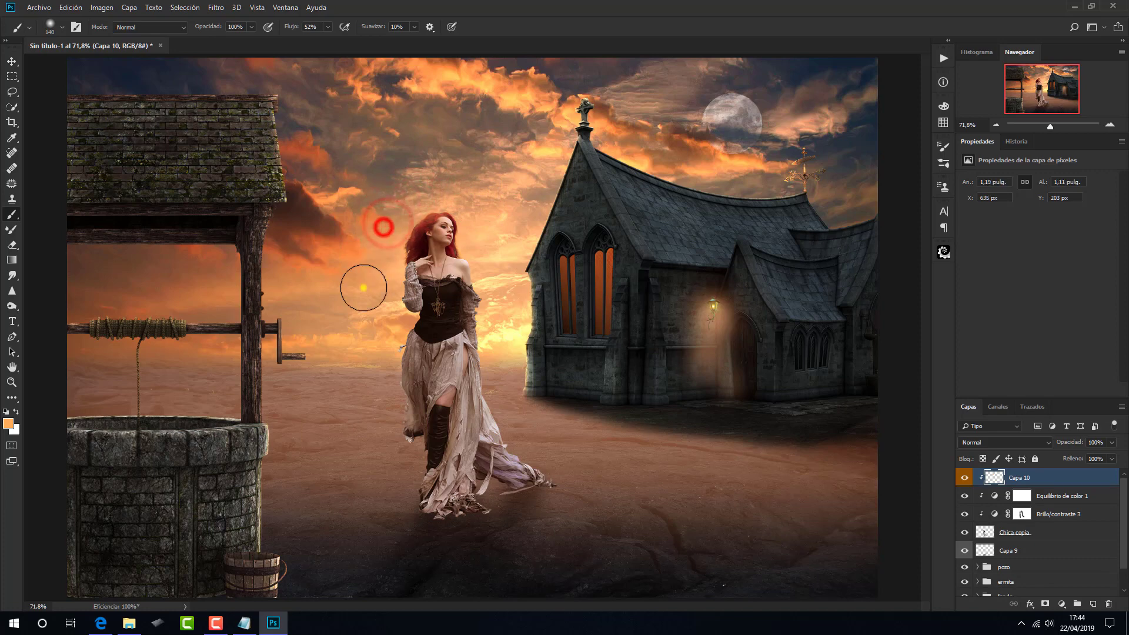
pyautogui.click(378, 262)
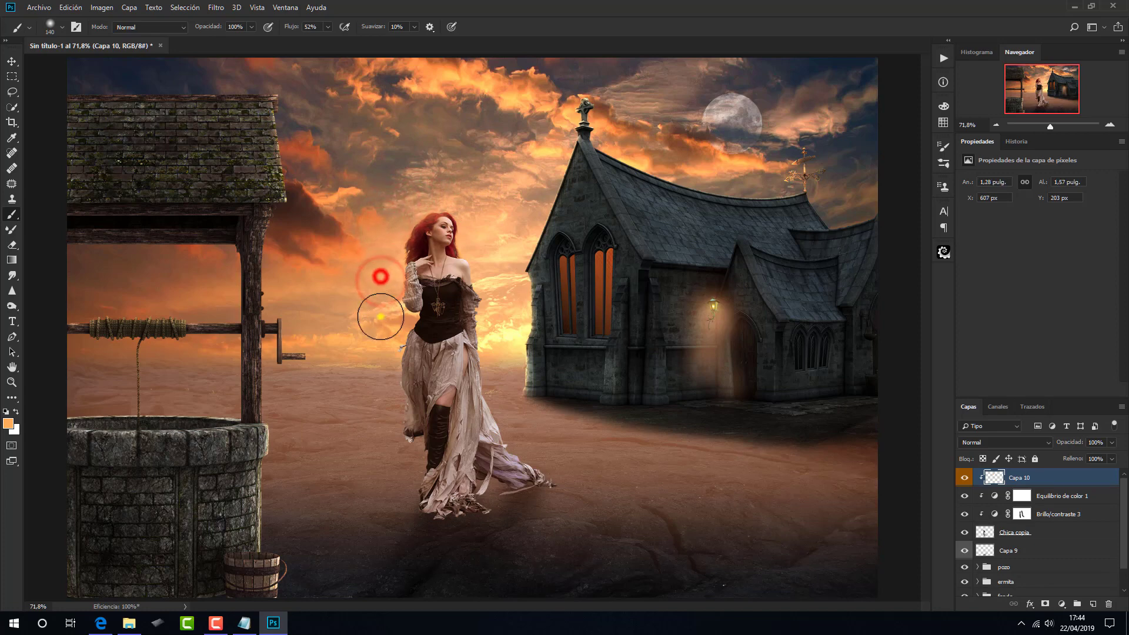
pyautogui.click(382, 335)
pyautogui.click(371, 378)
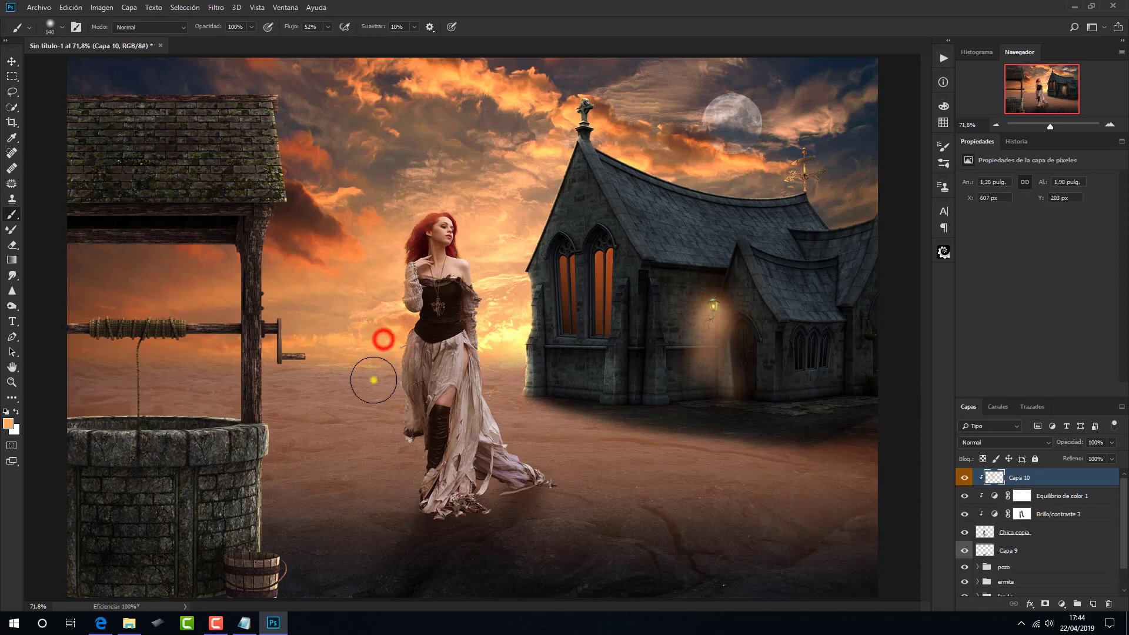
pyautogui.click(379, 408)
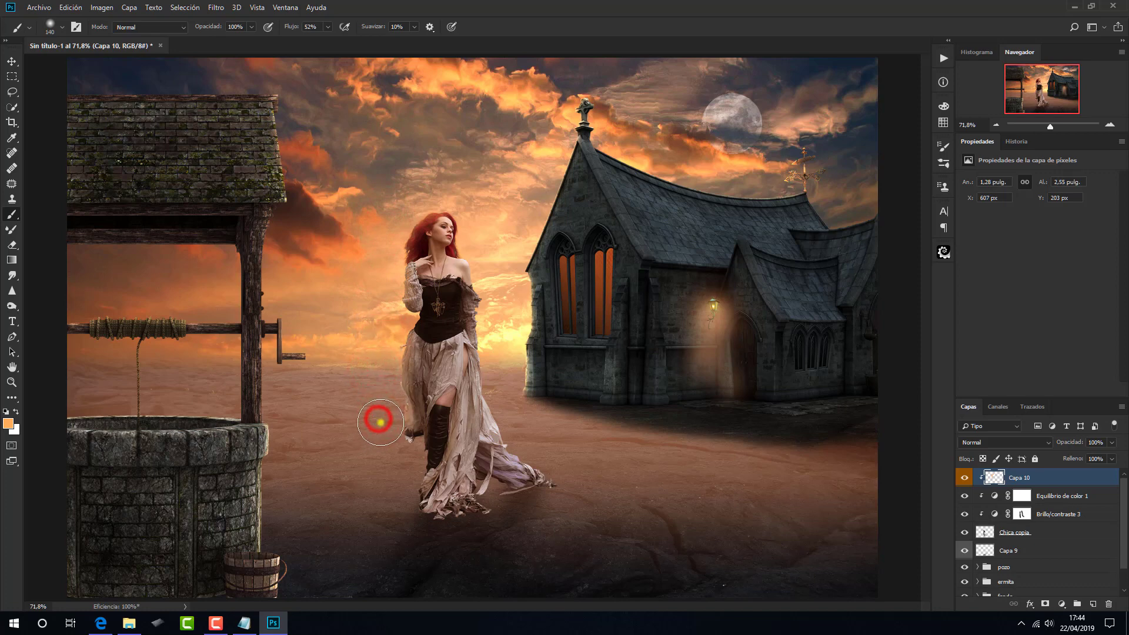
pyautogui.click(382, 429)
pyautogui.click(404, 481)
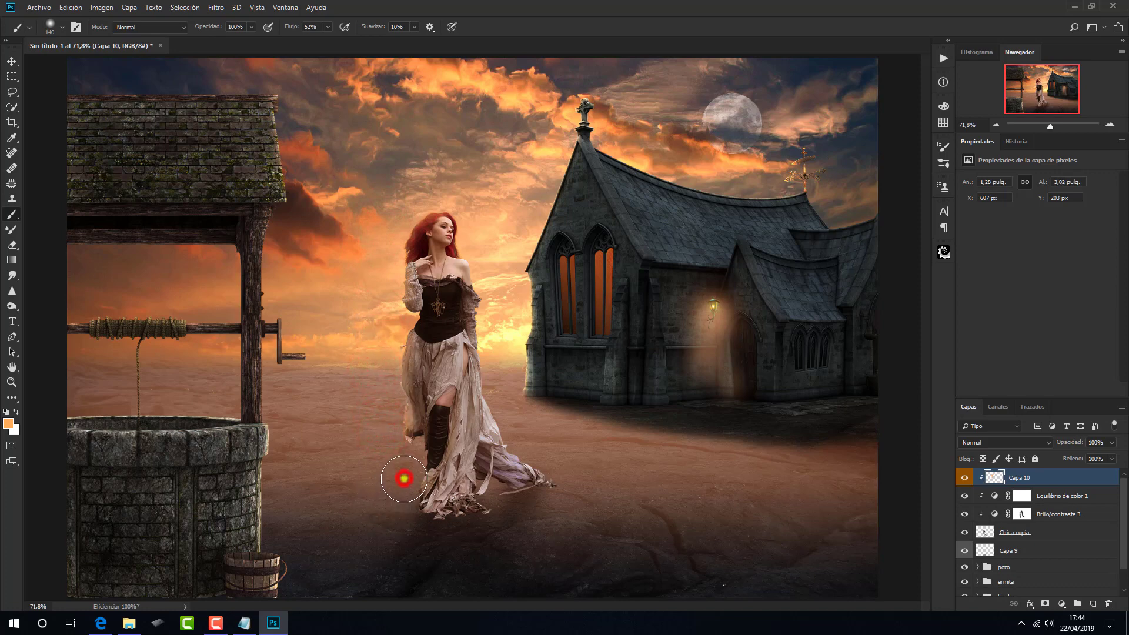
pyautogui.click(481, 231)
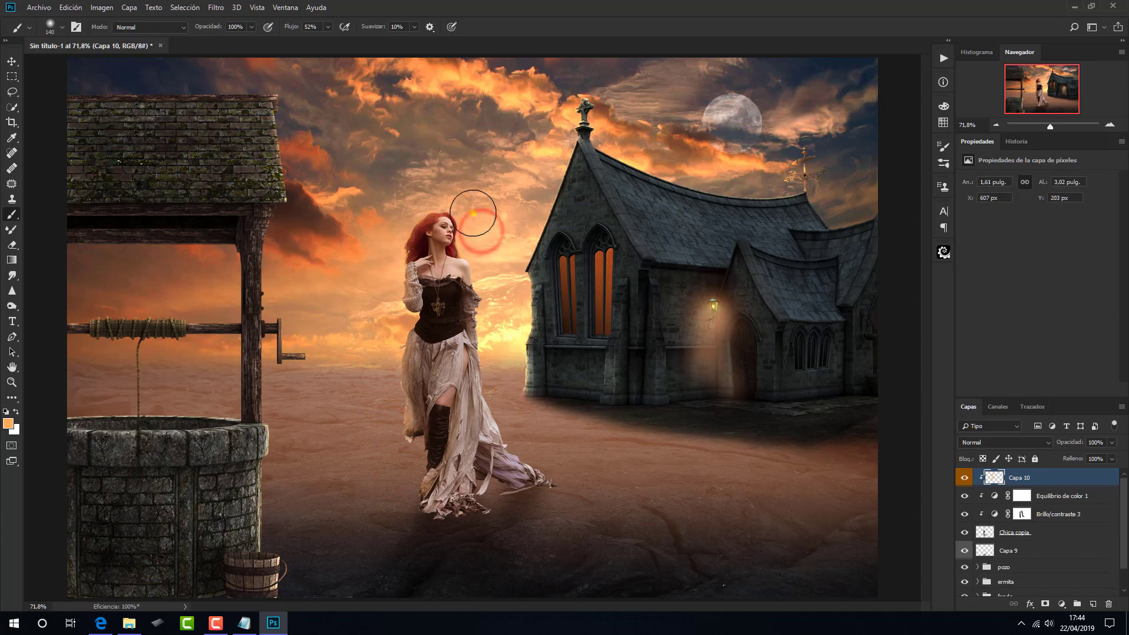
pyautogui.click(479, 249)
pyautogui.moveTo(478, 249)
pyautogui.mouseDown()
pyautogui.moveTo(528, 444)
pyautogui.moveTo(579, 465)
pyautogui.mouseUp()
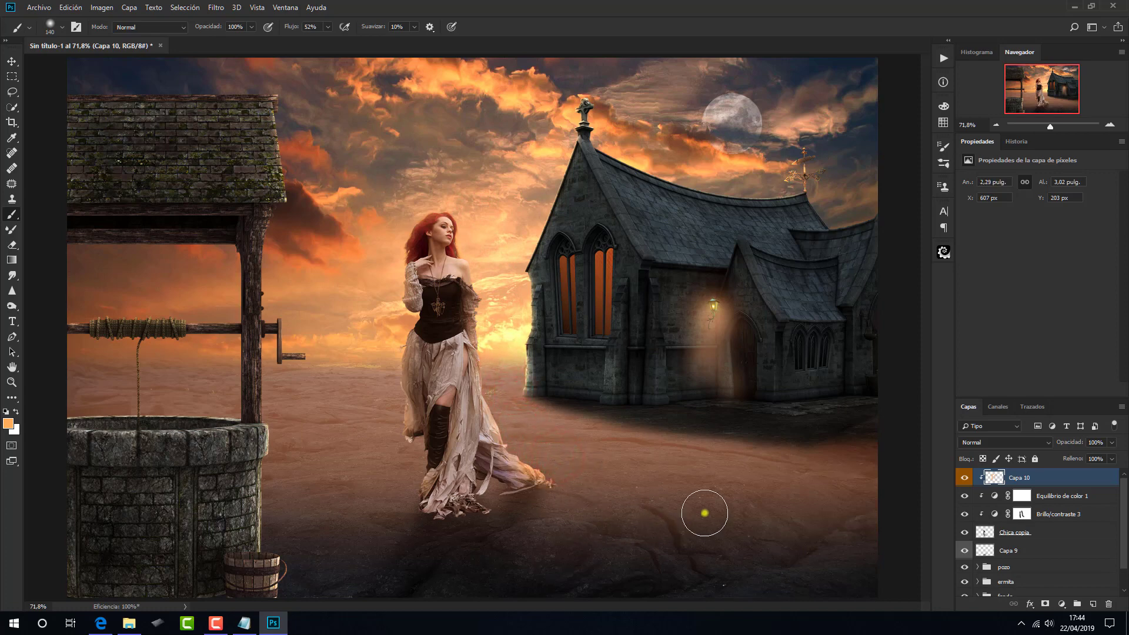
# - Set Capa 10 to Sobreexposición lineal (Añadir) and group Capa 9 through Capa 10 as 'chica'
pyautogui.click(987, 442)
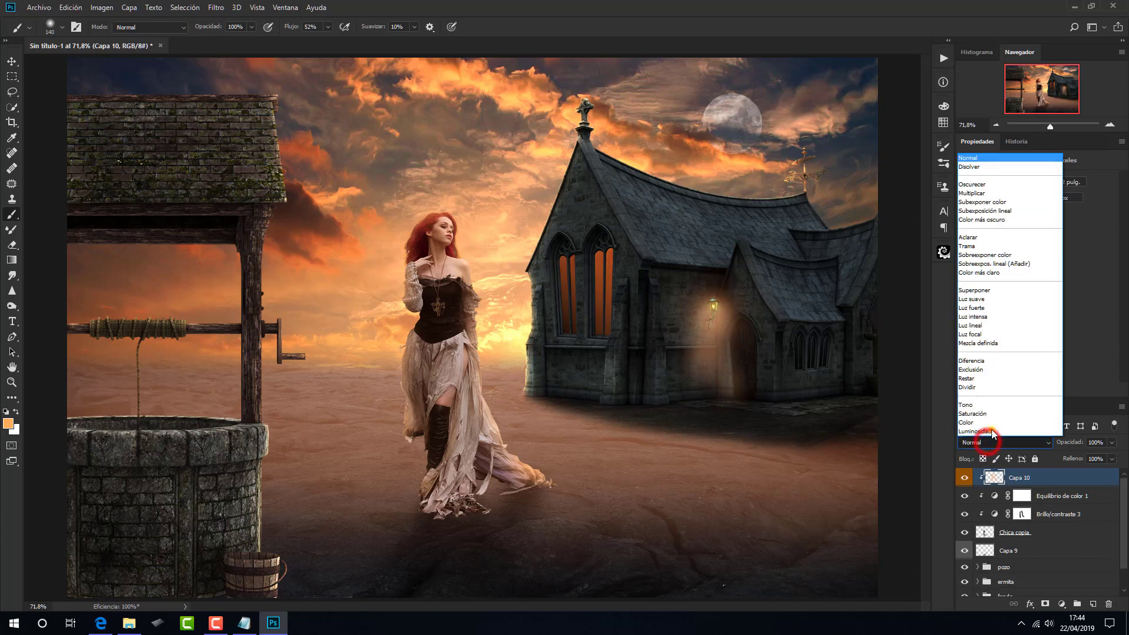
pyautogui.click(993, 264)
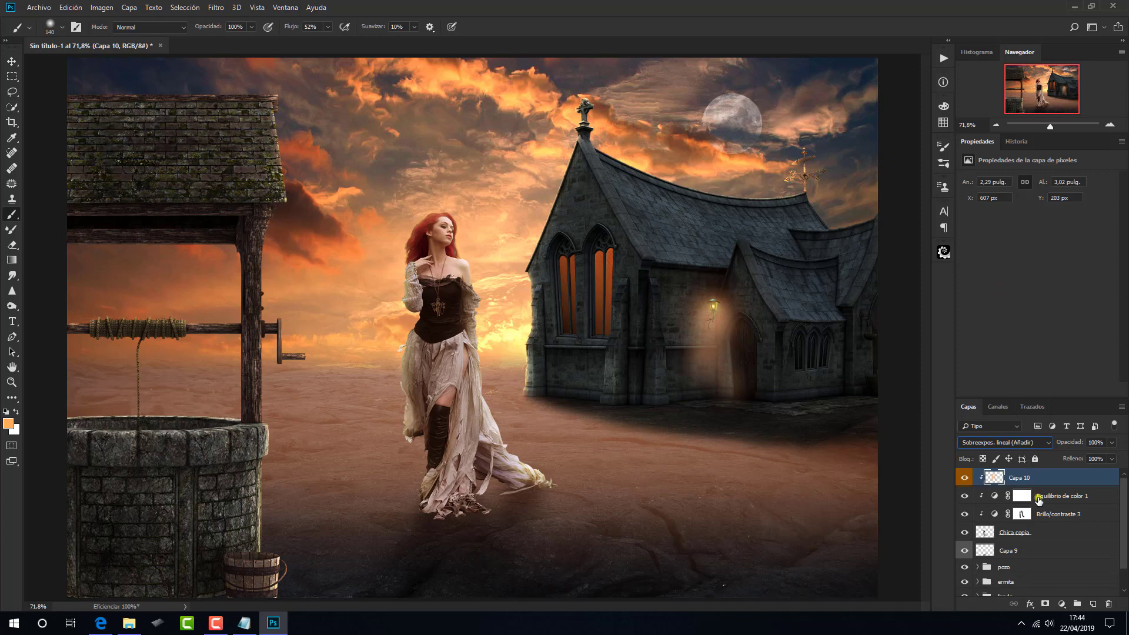
pyautogui.keyDown('shift'); pyautogui.click(1036, 548); pyautogui.keyUp('shift')
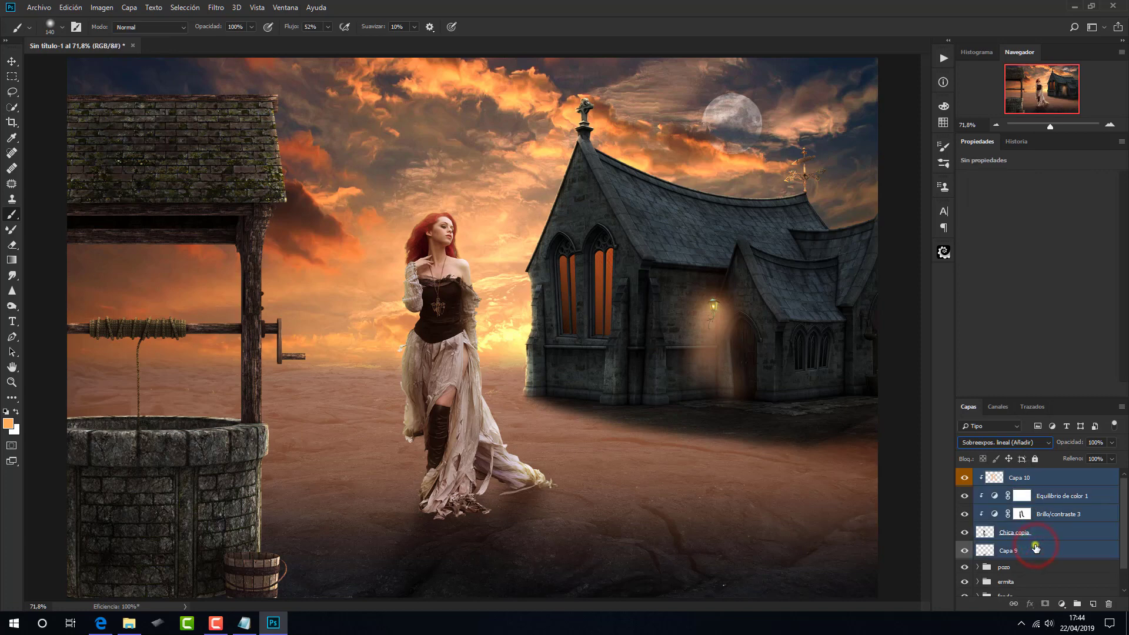
pyautogui.hotkey('ctrl', 'g')
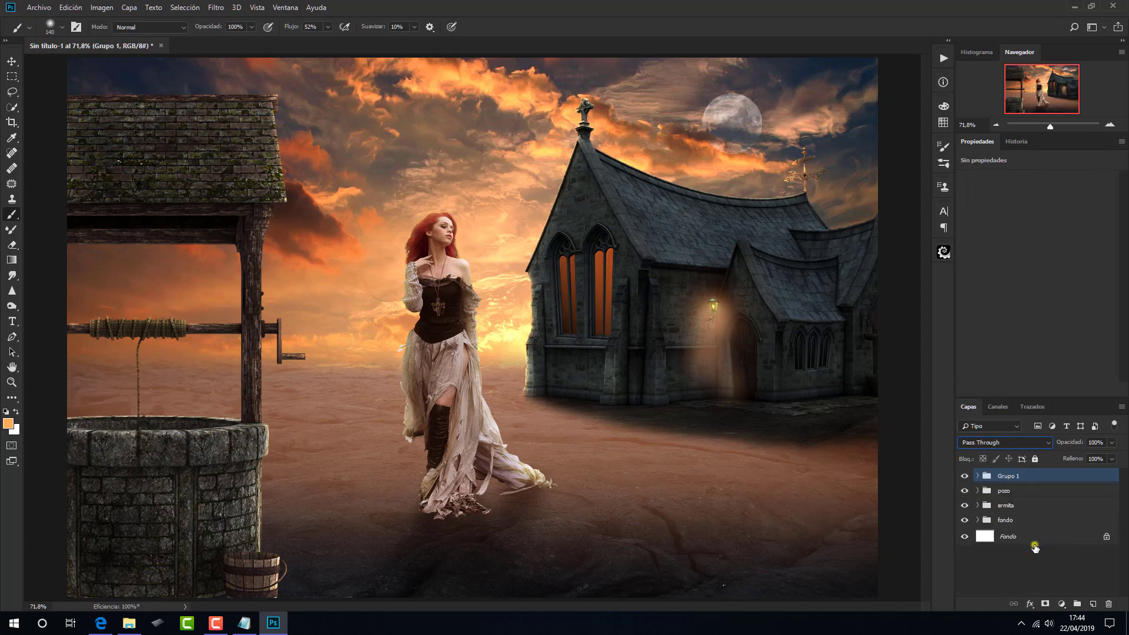
pyautogui.doubleClick(1014, 478)
pyautogui.write('chica')
pyautogui.press('Return')
# - Place the Aves birds image into the composite and flip it horizontally
pyautogui.click(129, 622)
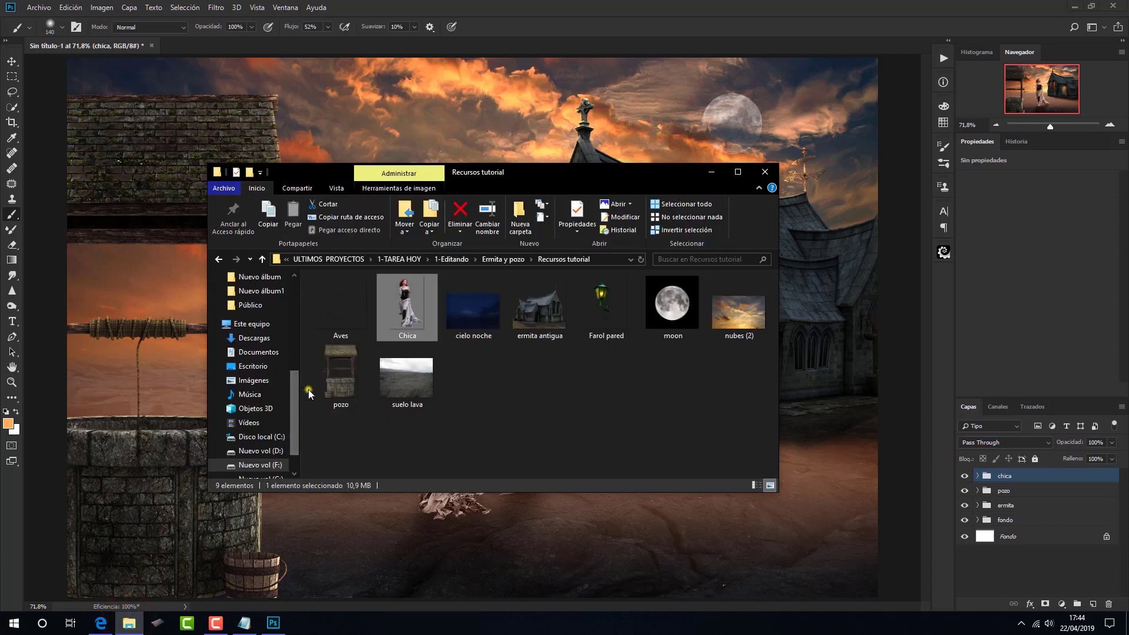
pyautogui.moveTo(344, 309); pyautogui.dragTo(401, 523)
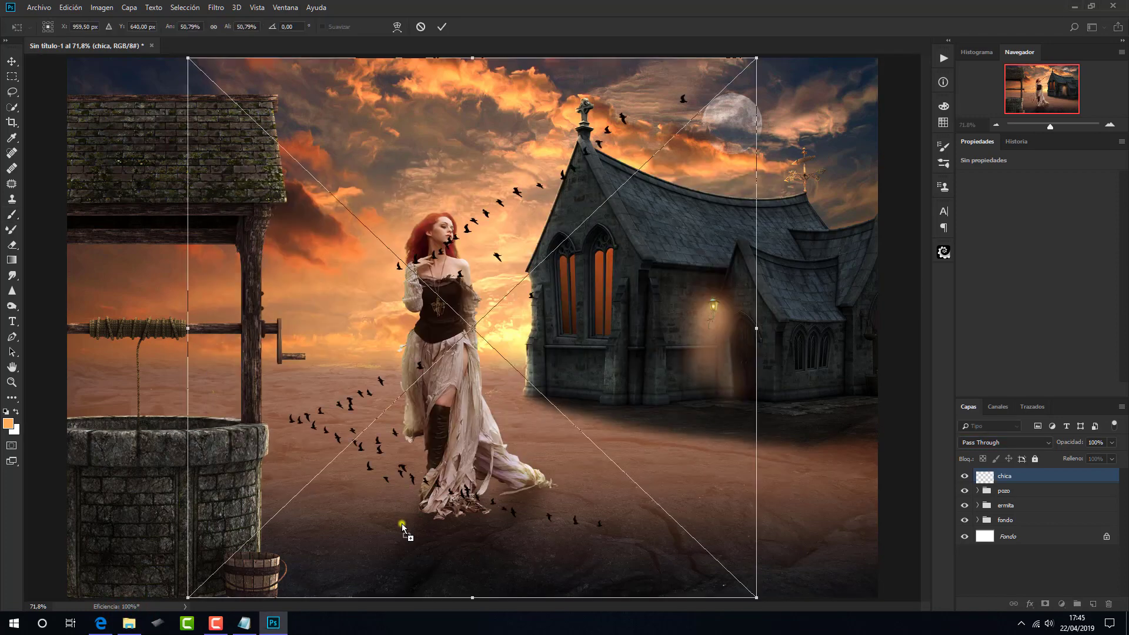
pyautogui.rightClick(468, 426)
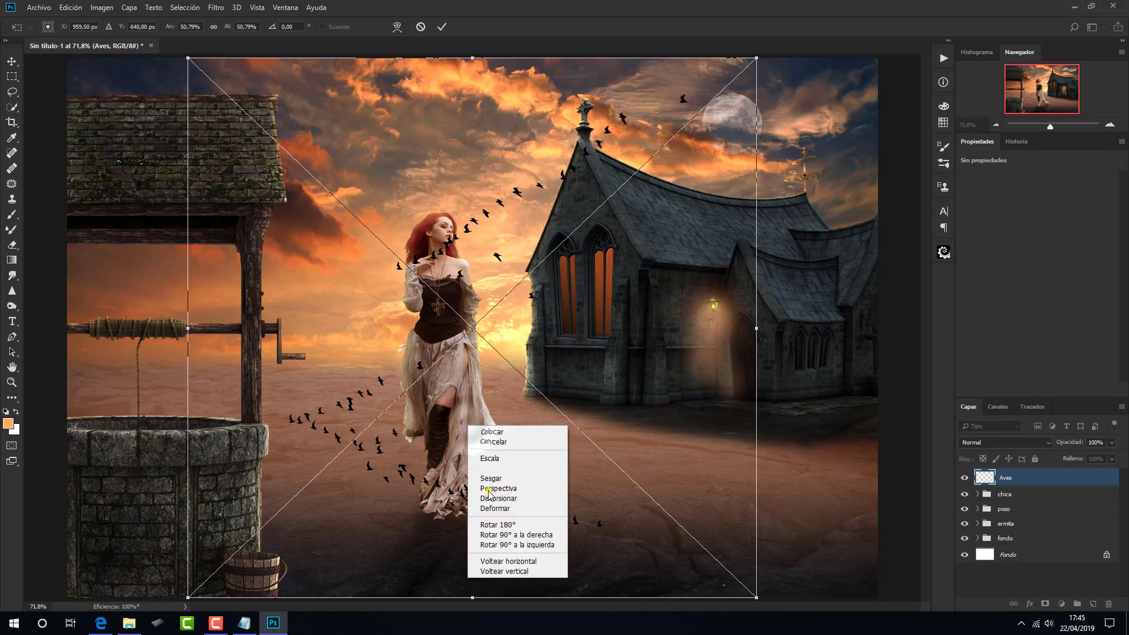
pyautogui.click(512, 562)
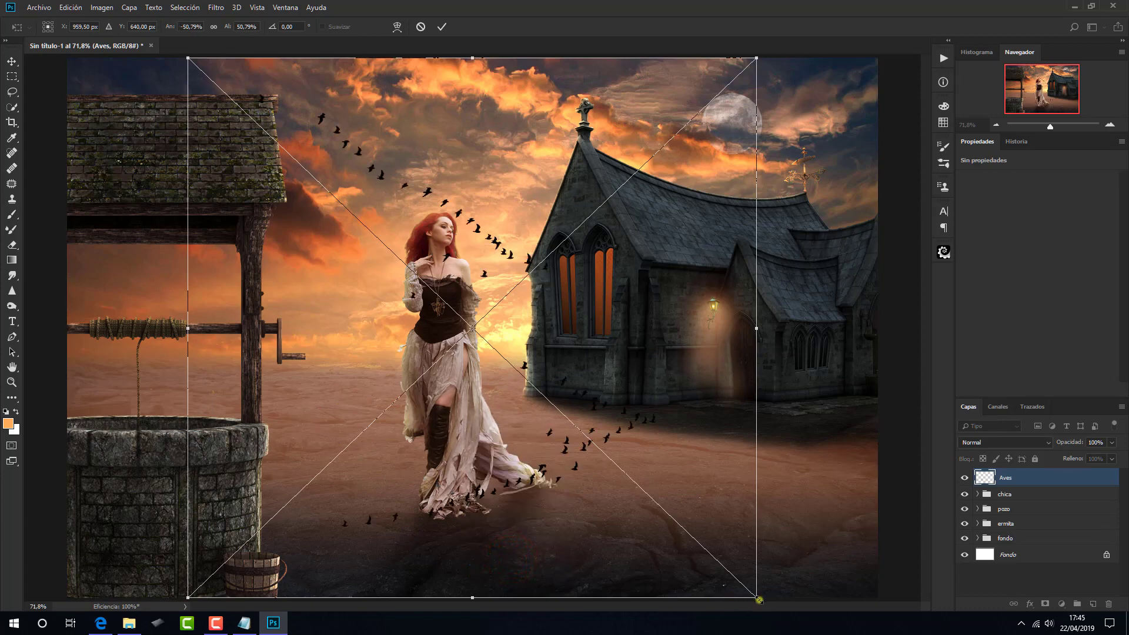
# - Shrink the birds to about a fifth and commit them in the upper-left sky
pyautogui.moveTo(759, 600)
pyautogui.mouseDown()
pyautogui.moveTo(591, 438)
pyautogui.moveTo(608, 455)
pyautogui.mouseUp()
pyautogui.moveTo(551, 435)
pyautogui.mouseDown()
pyautogui.moveTo(499, 335)
pyautogui.moveTo(414, 265)
pyautogui.mouseUp()
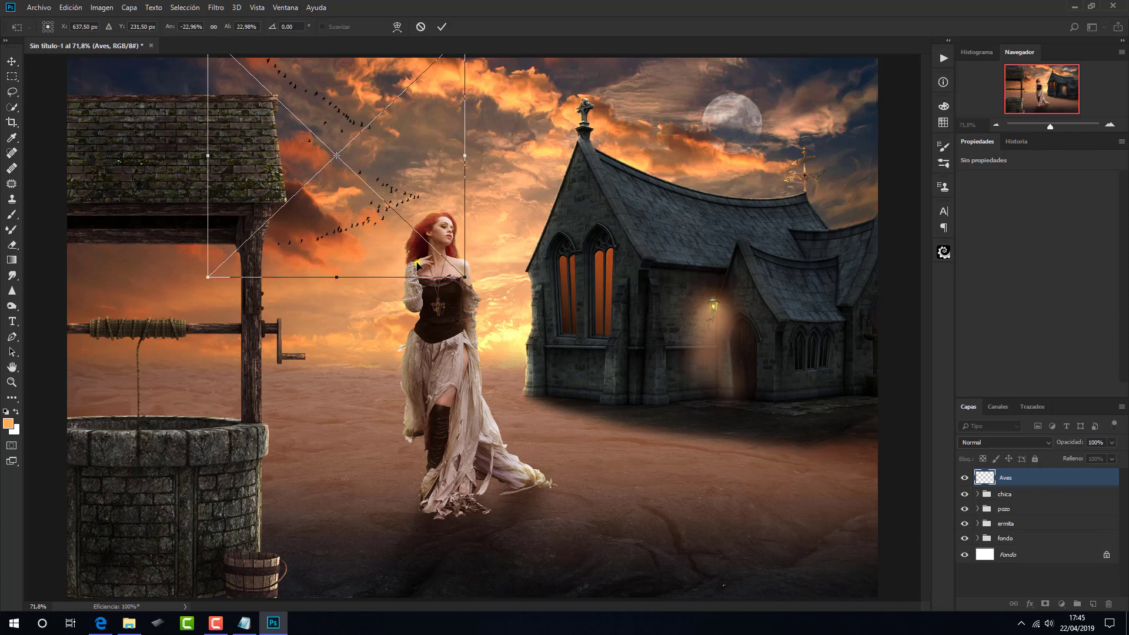
pyautogui.click(441, 28)
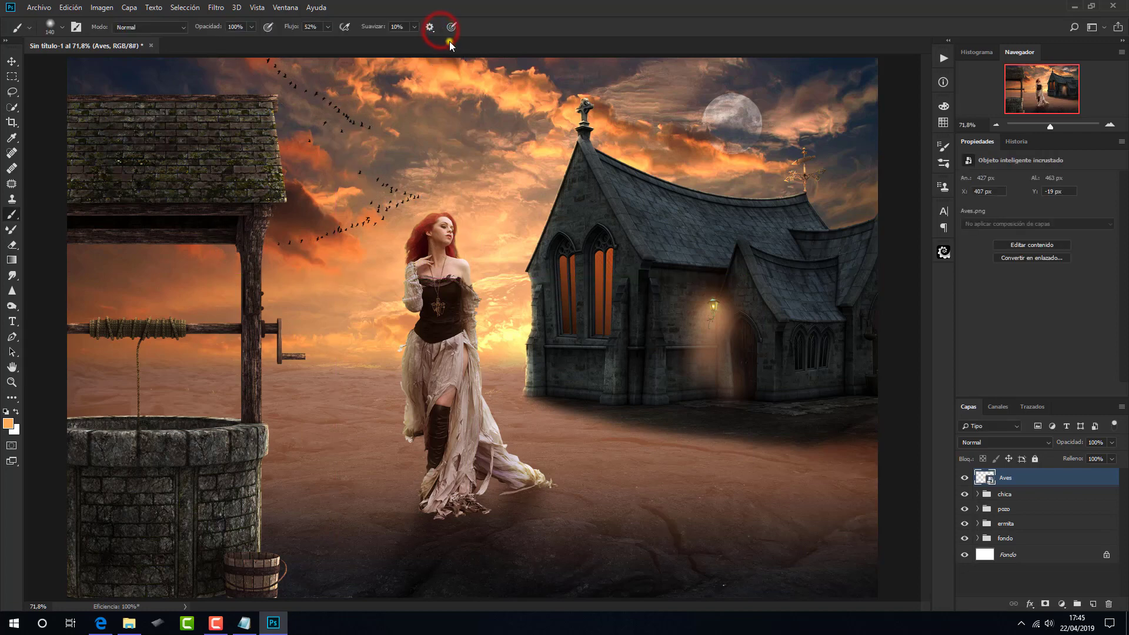
# - Add a Color Lookup adjustment layer using the LP 2-Aged 3DLUT file
pyautogui.click(1061, 604)
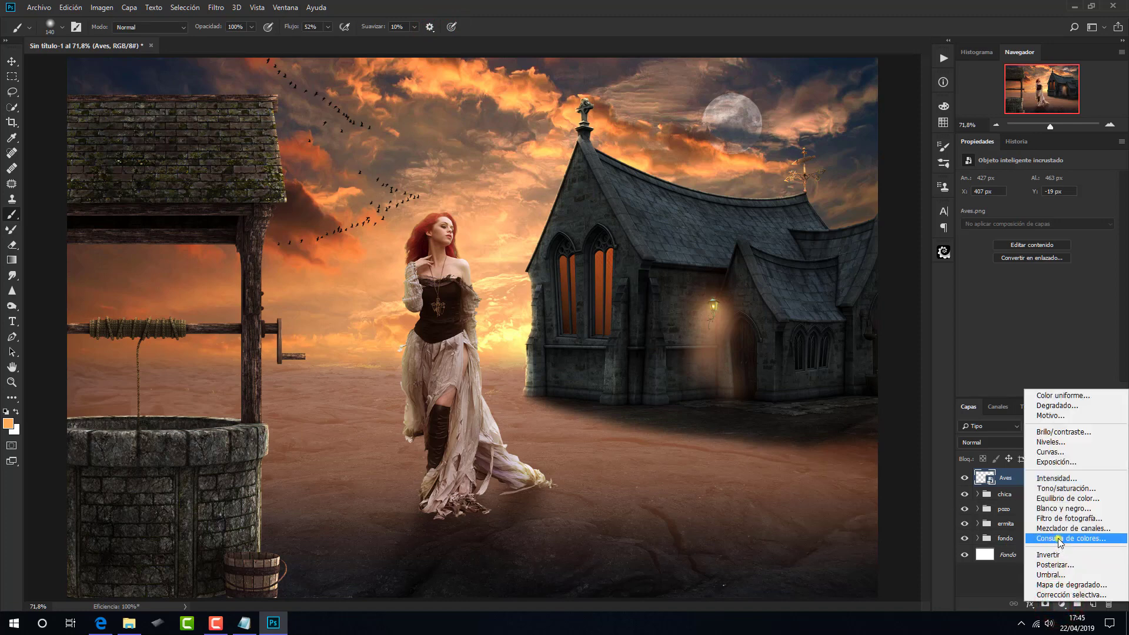
pyautogui.click(1057, 539)
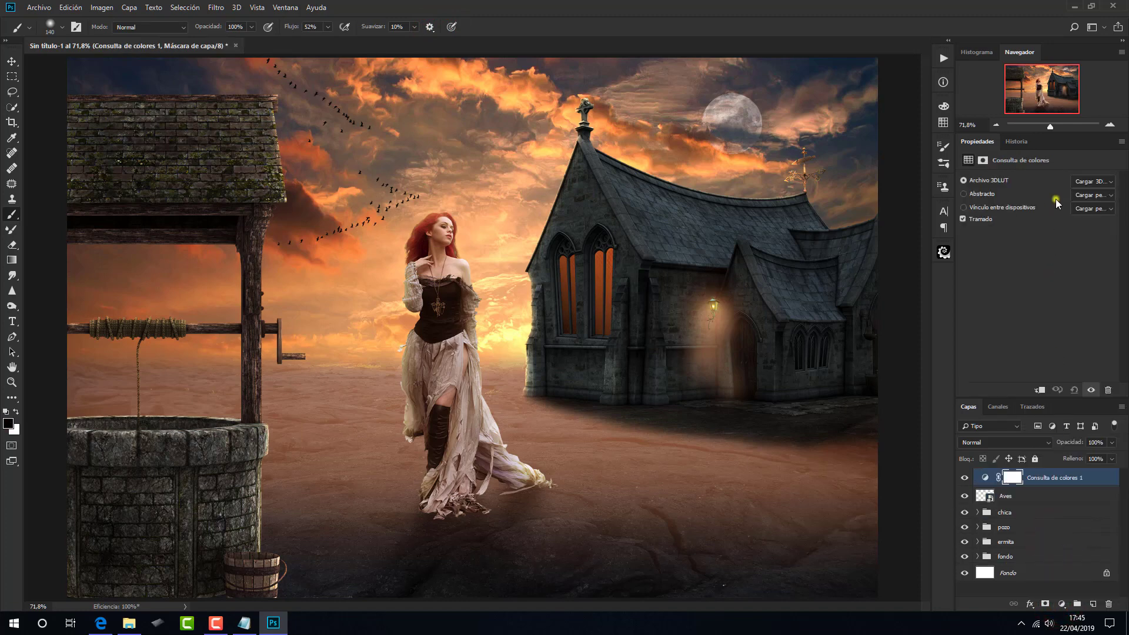
pyautogui.click(1090, 182)
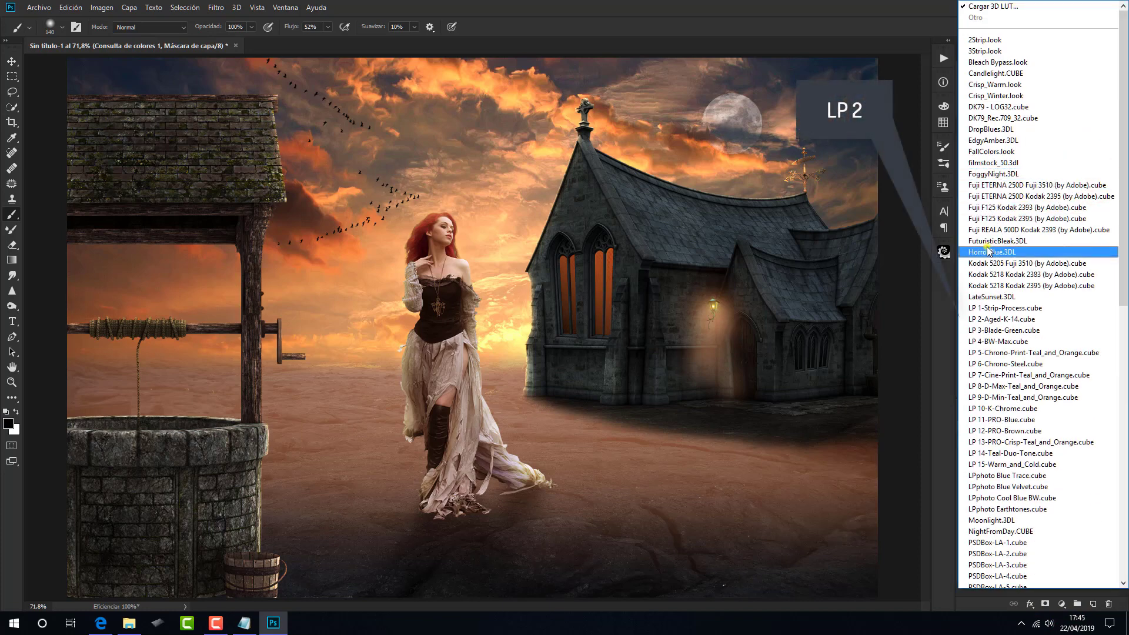
pyautogui.click(1005, 320)
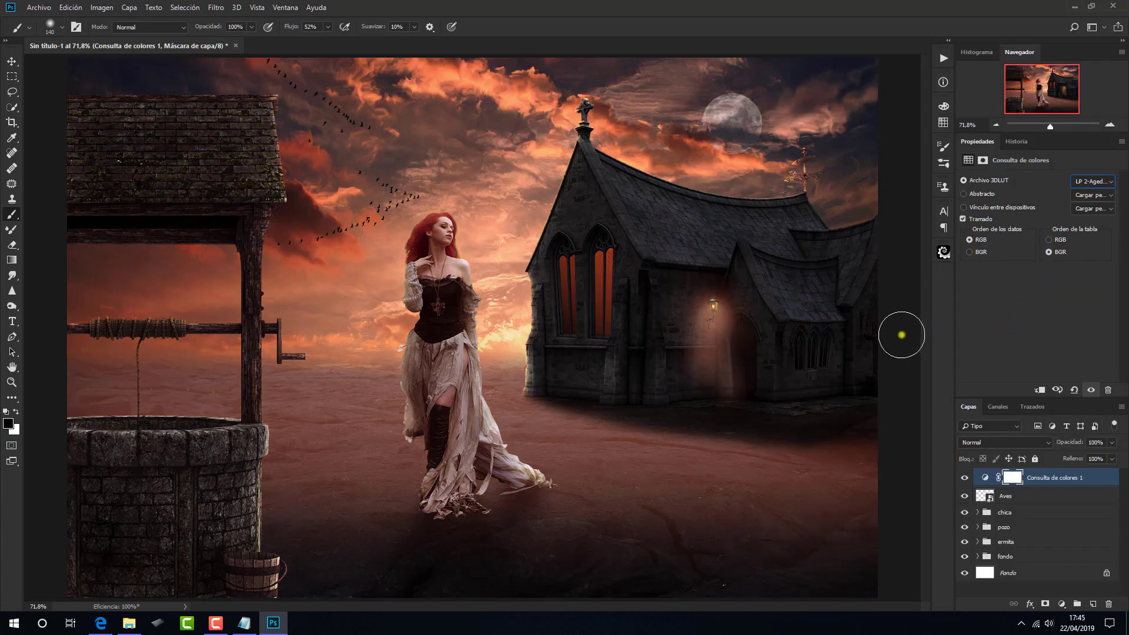